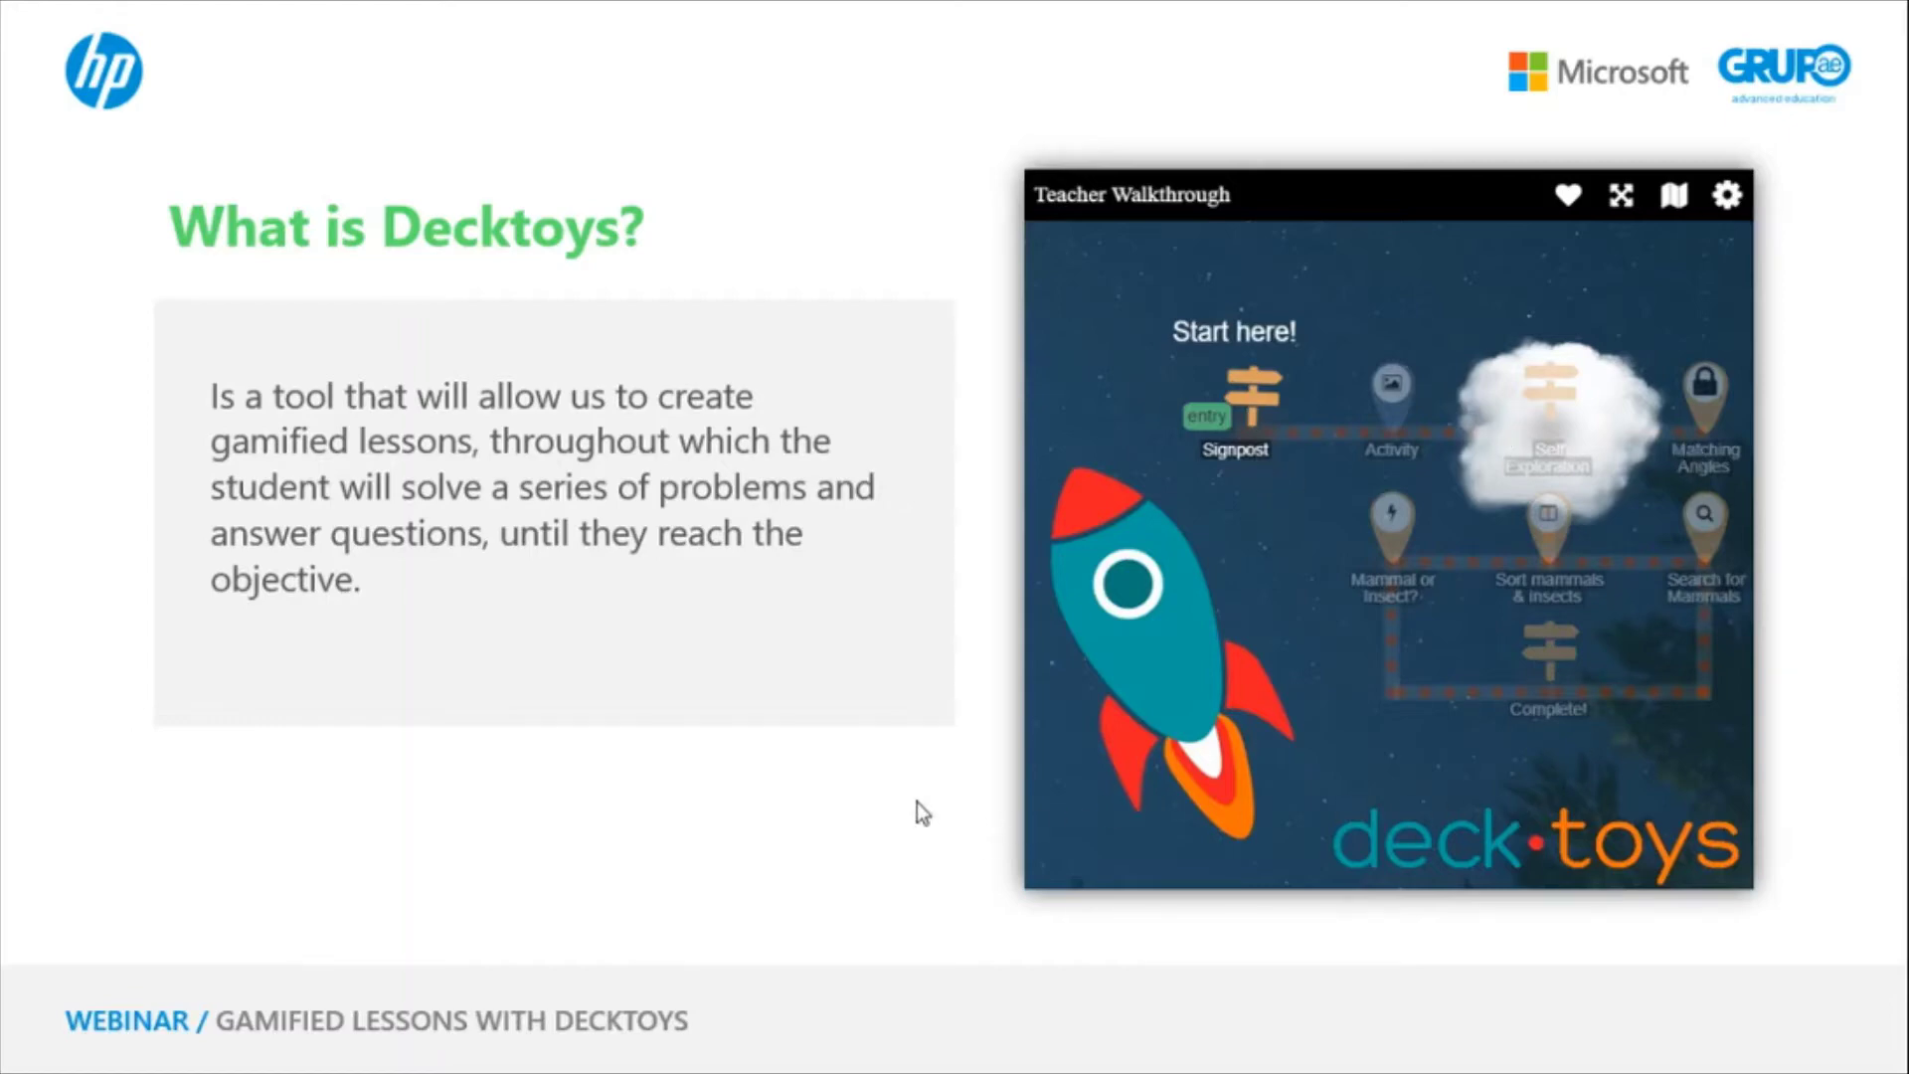
# In the incognito window, search Google for 'decktoys' and open the Deck.Toys site.
pyautogui.hotkey('alt', 'Tab')
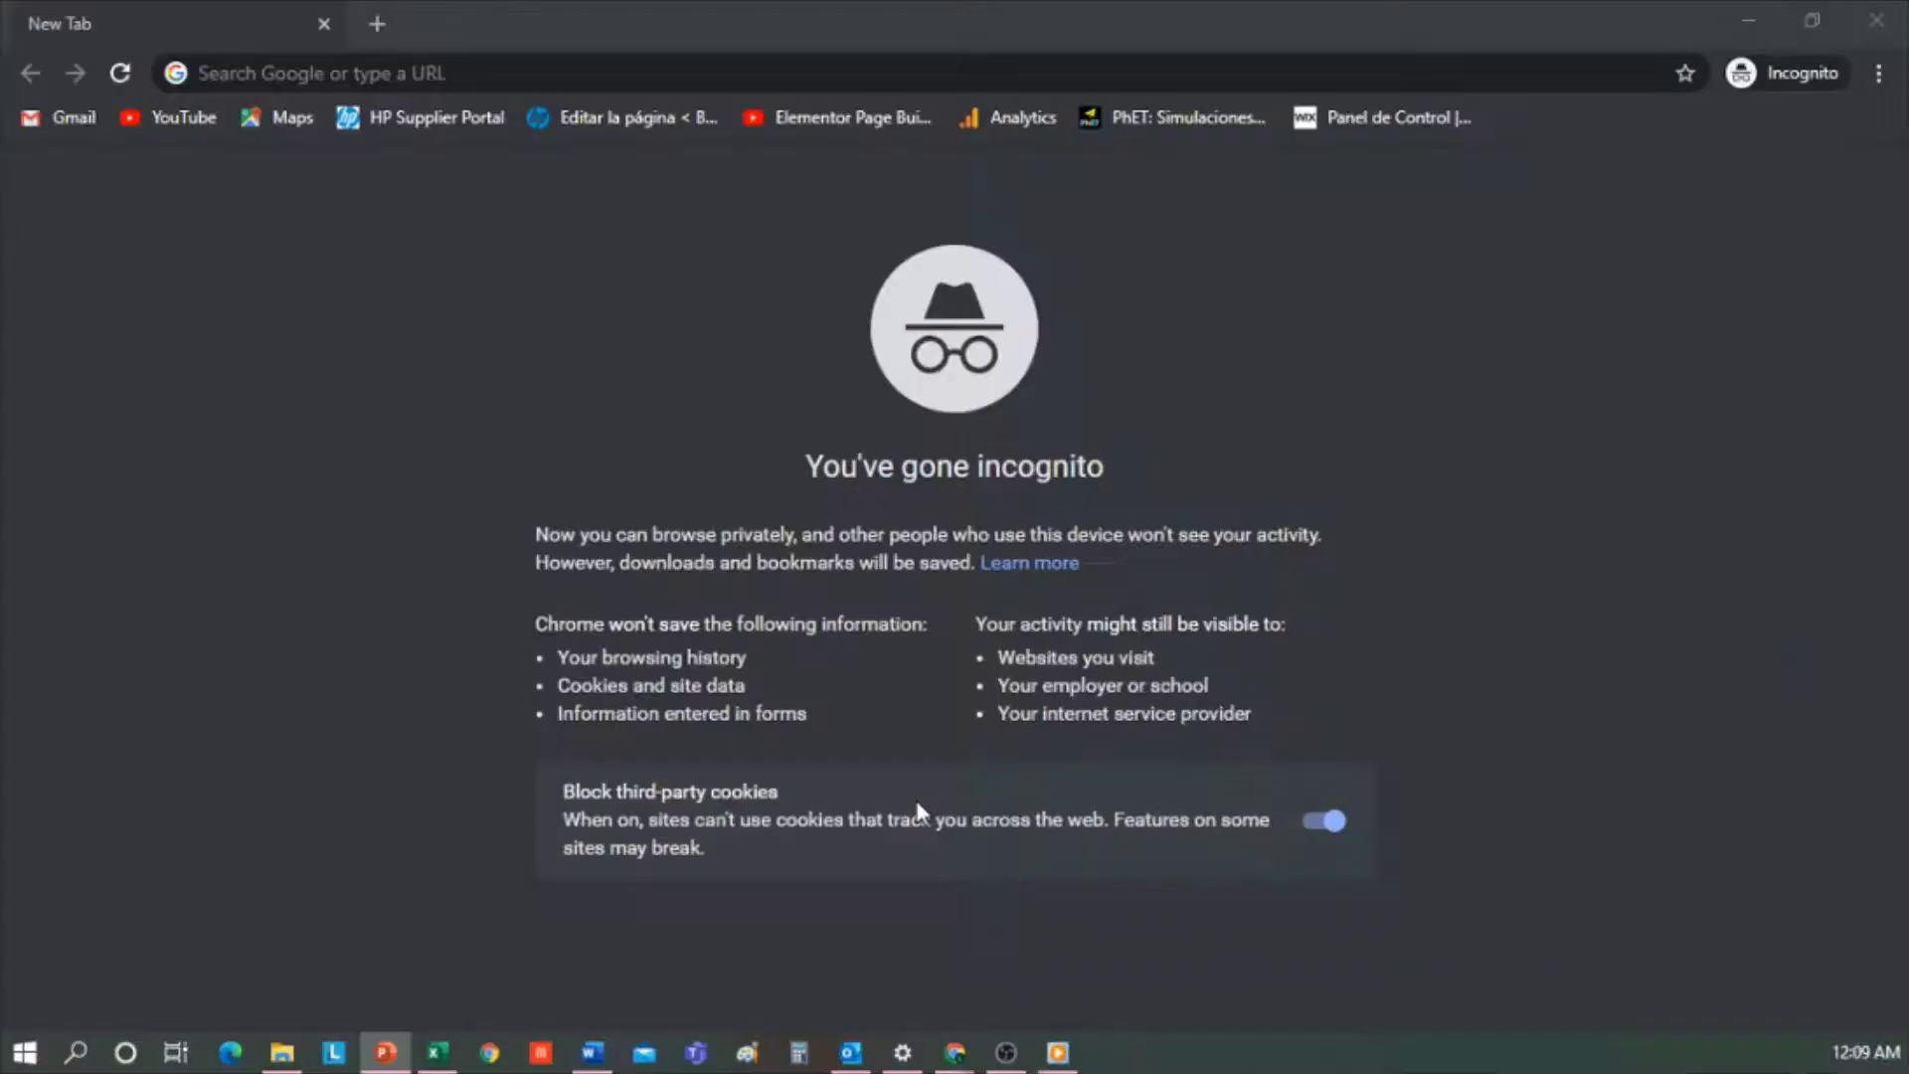
pyautogui.click(515, 63)
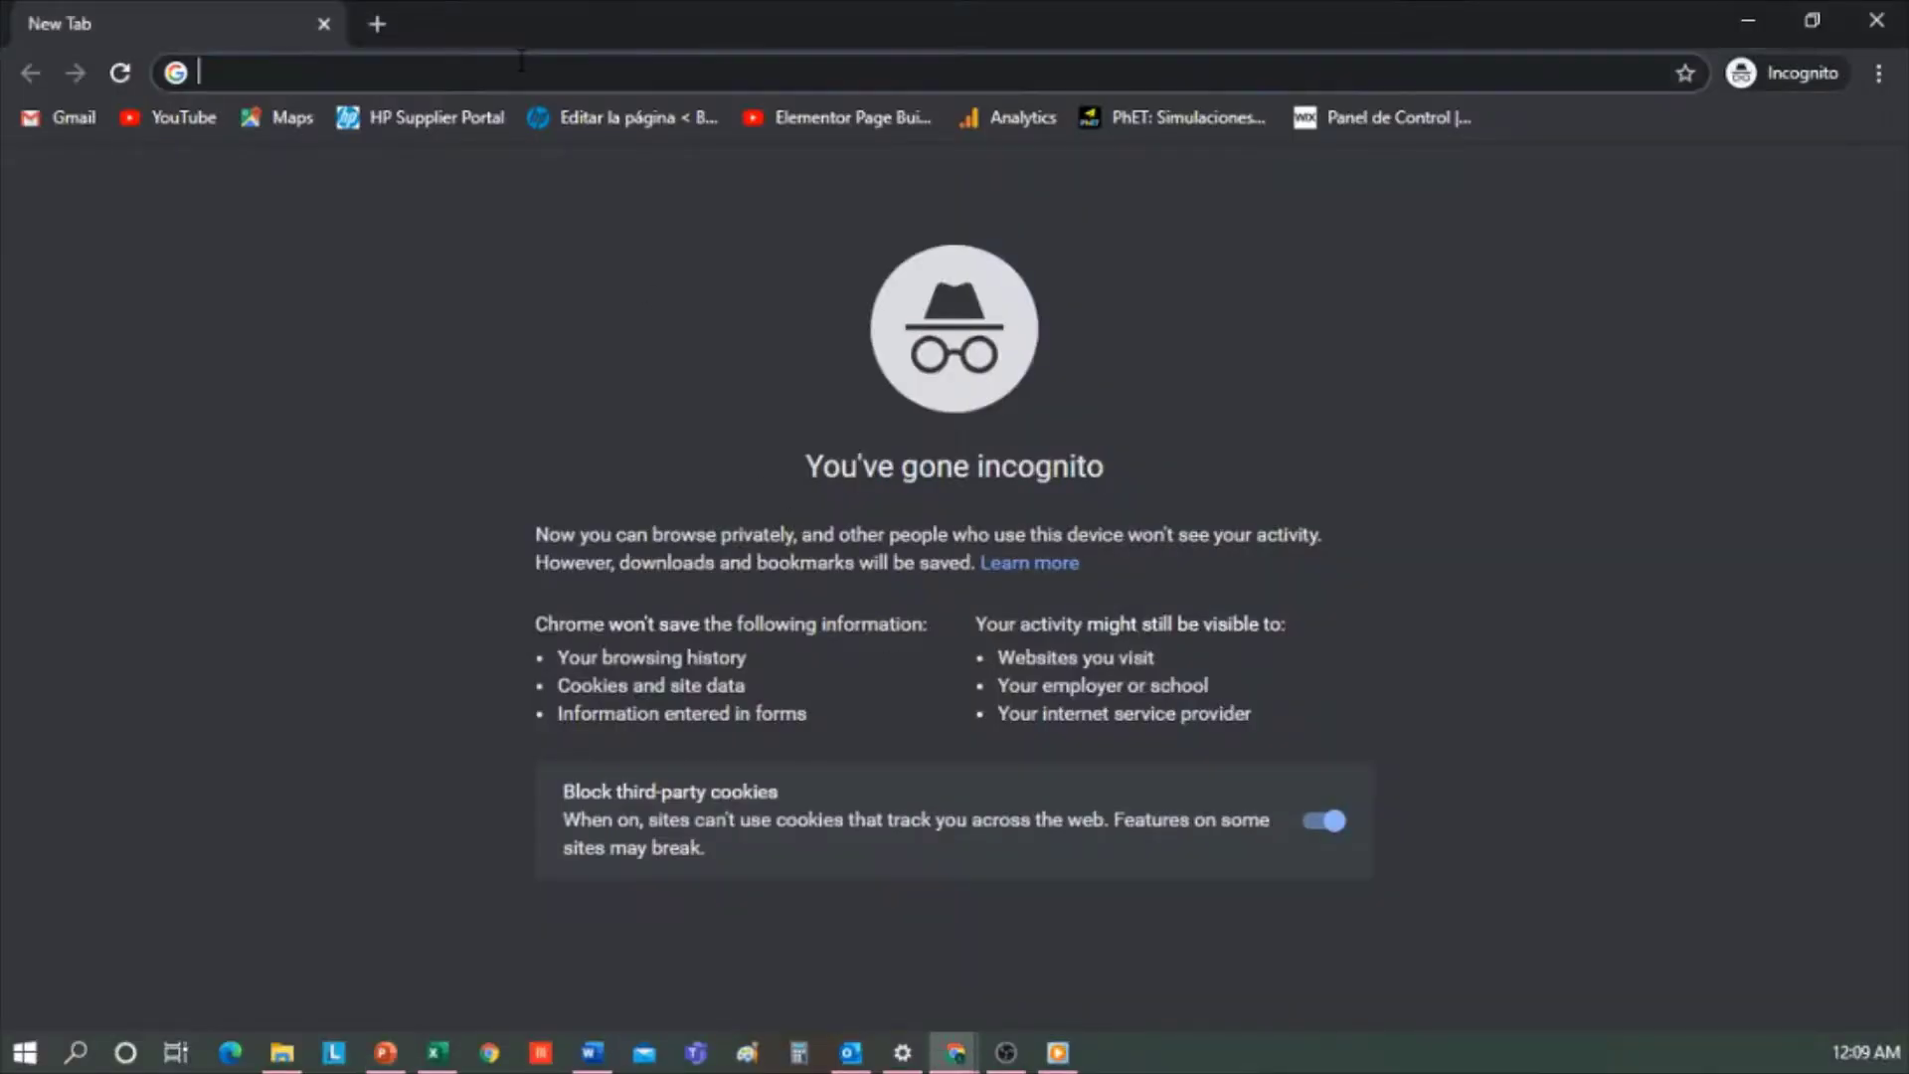
pyautogui.write('dectoys')
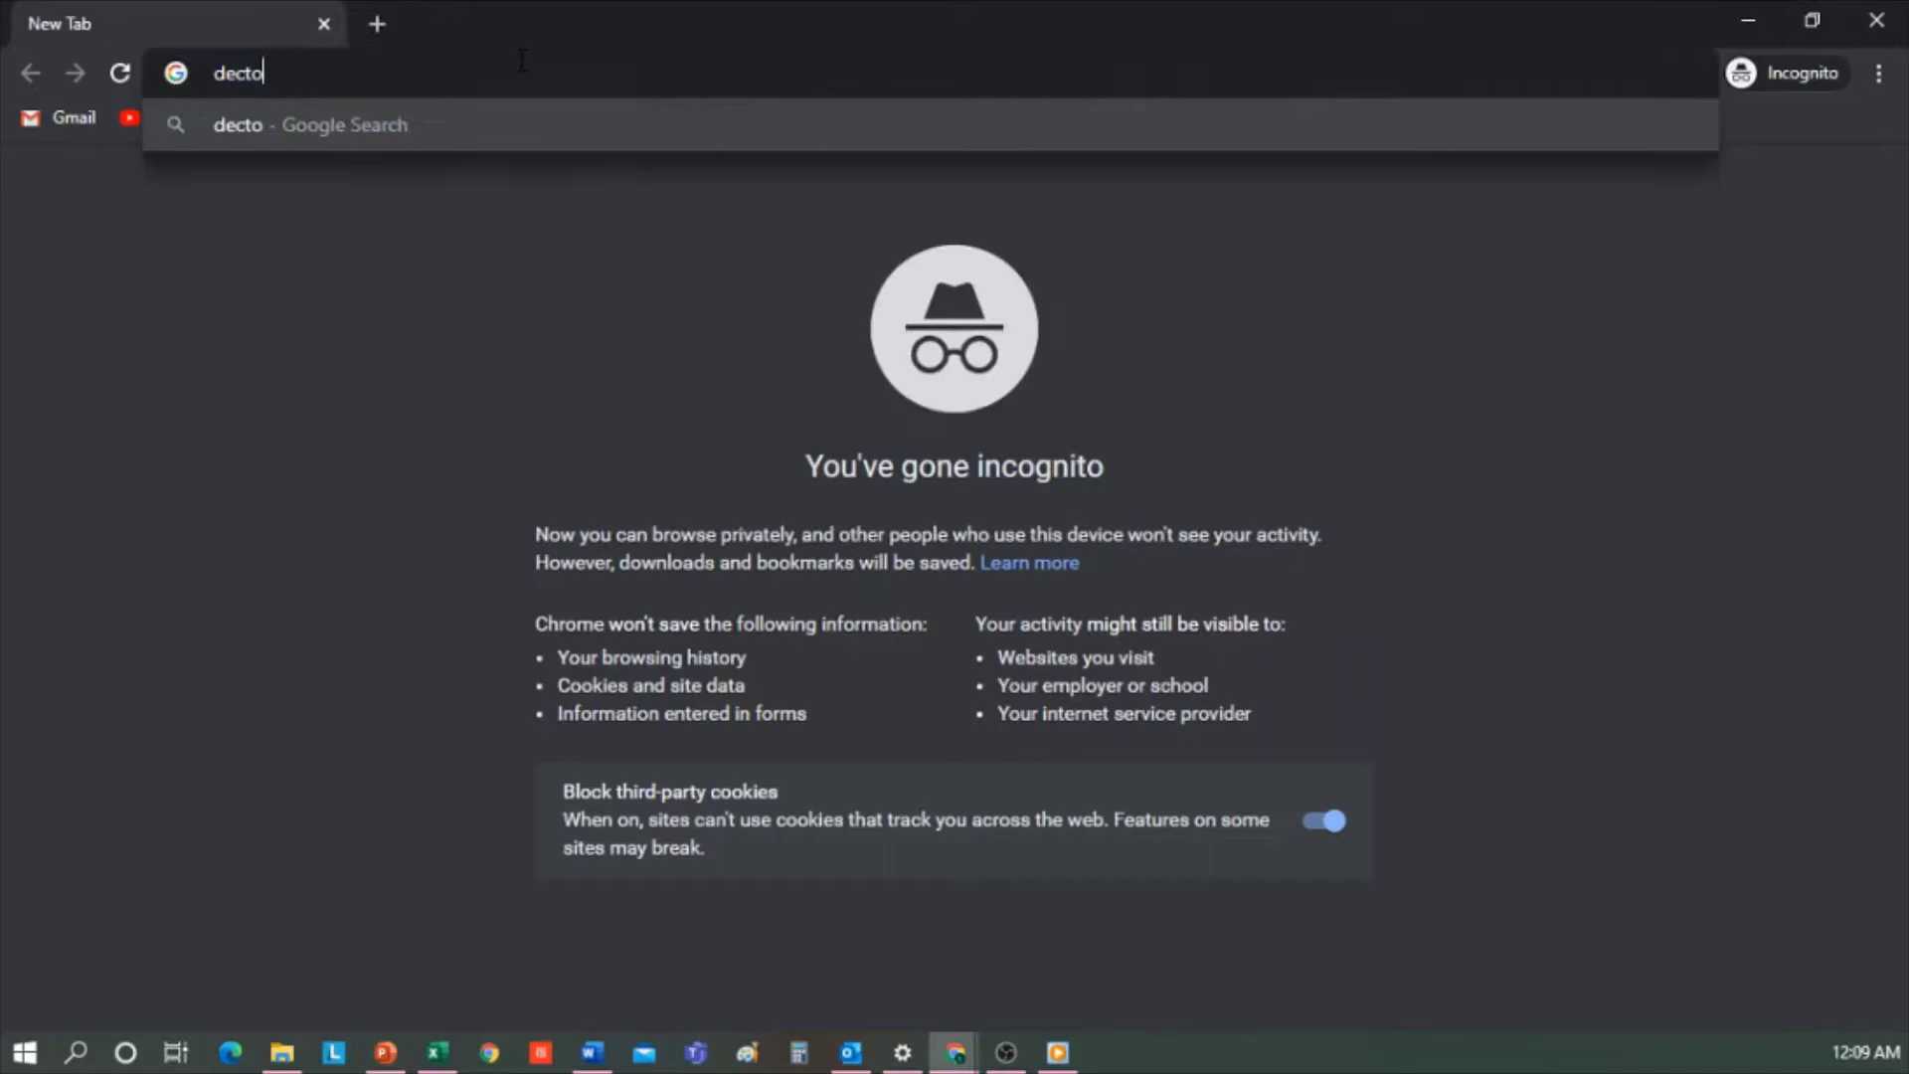
pyautogui.press('BackSpace')
pyautogui.press('BackSpace')
pyautogui.press('BackSpace')
pyautogui.press('BackSpace')
pyautogui.write('ktoys')
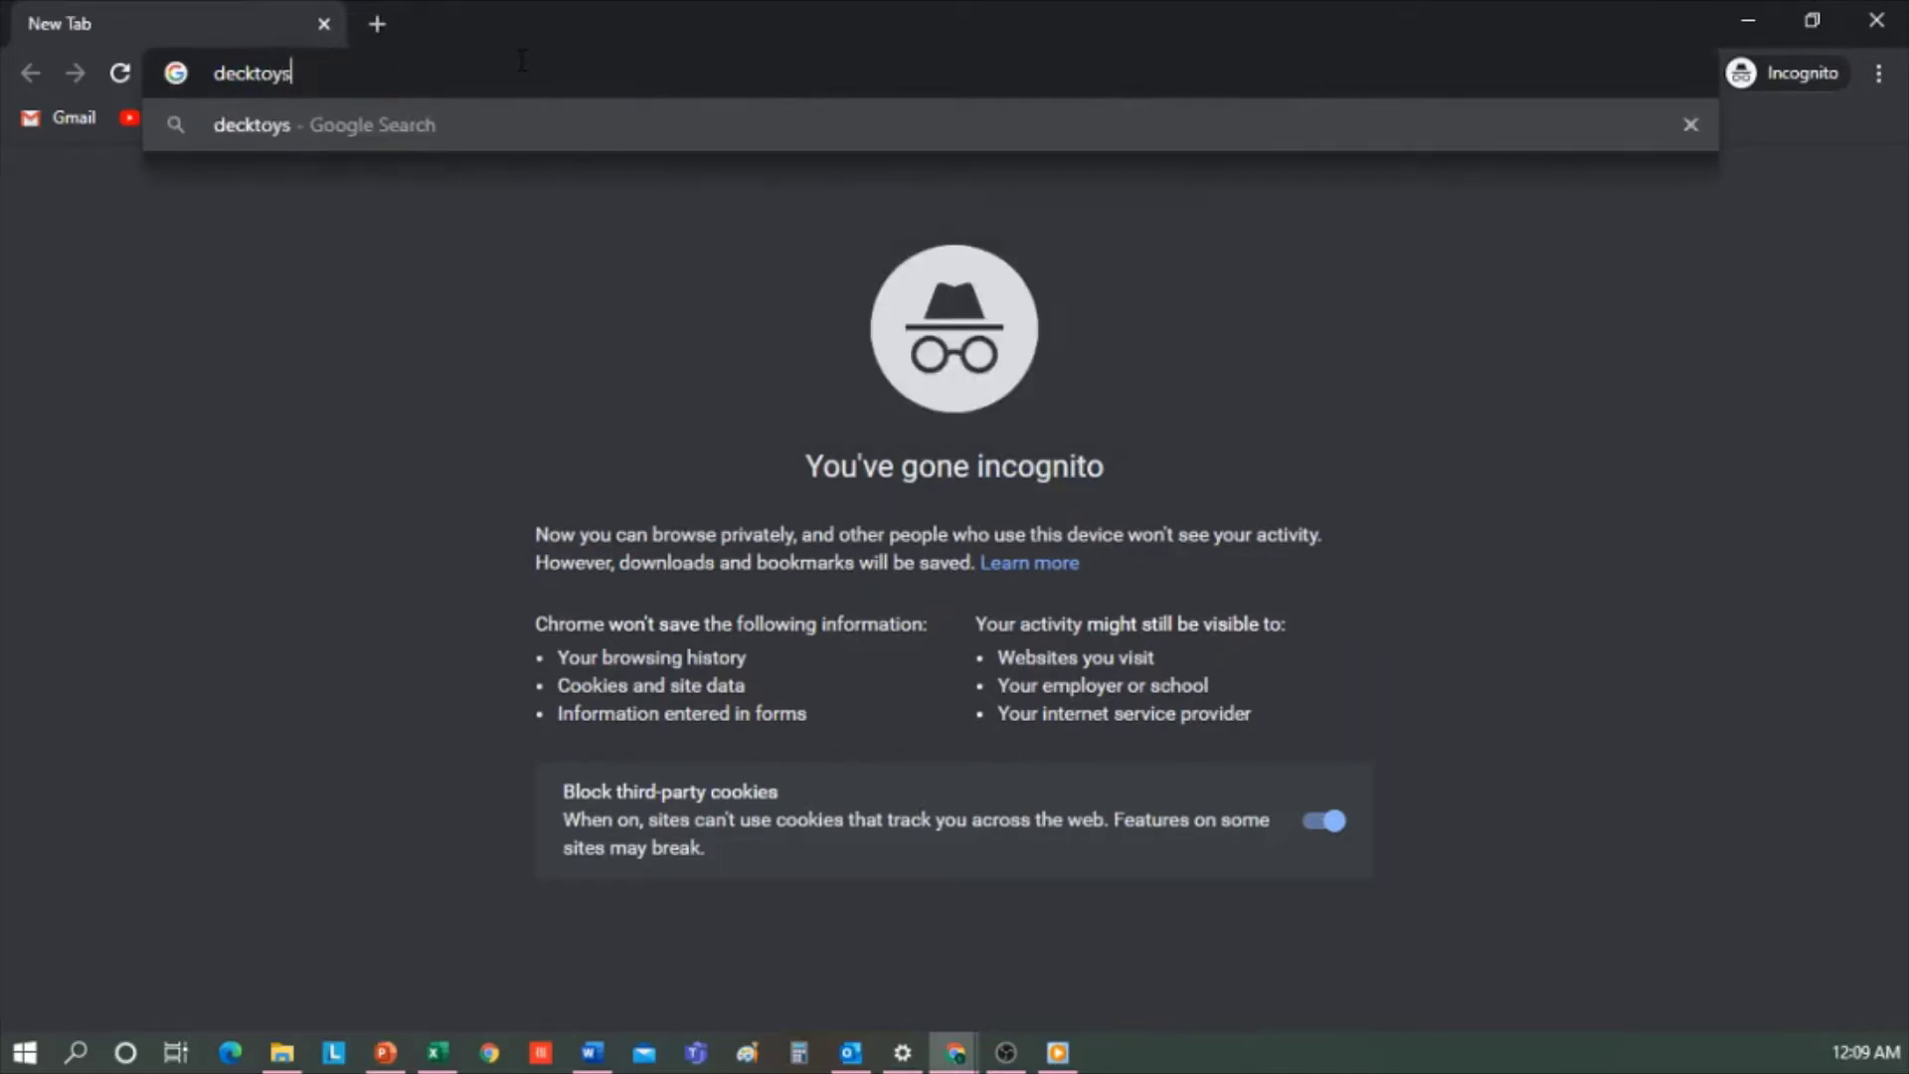
pyautogui.press('Return')
pyautogui.click(537, 390)
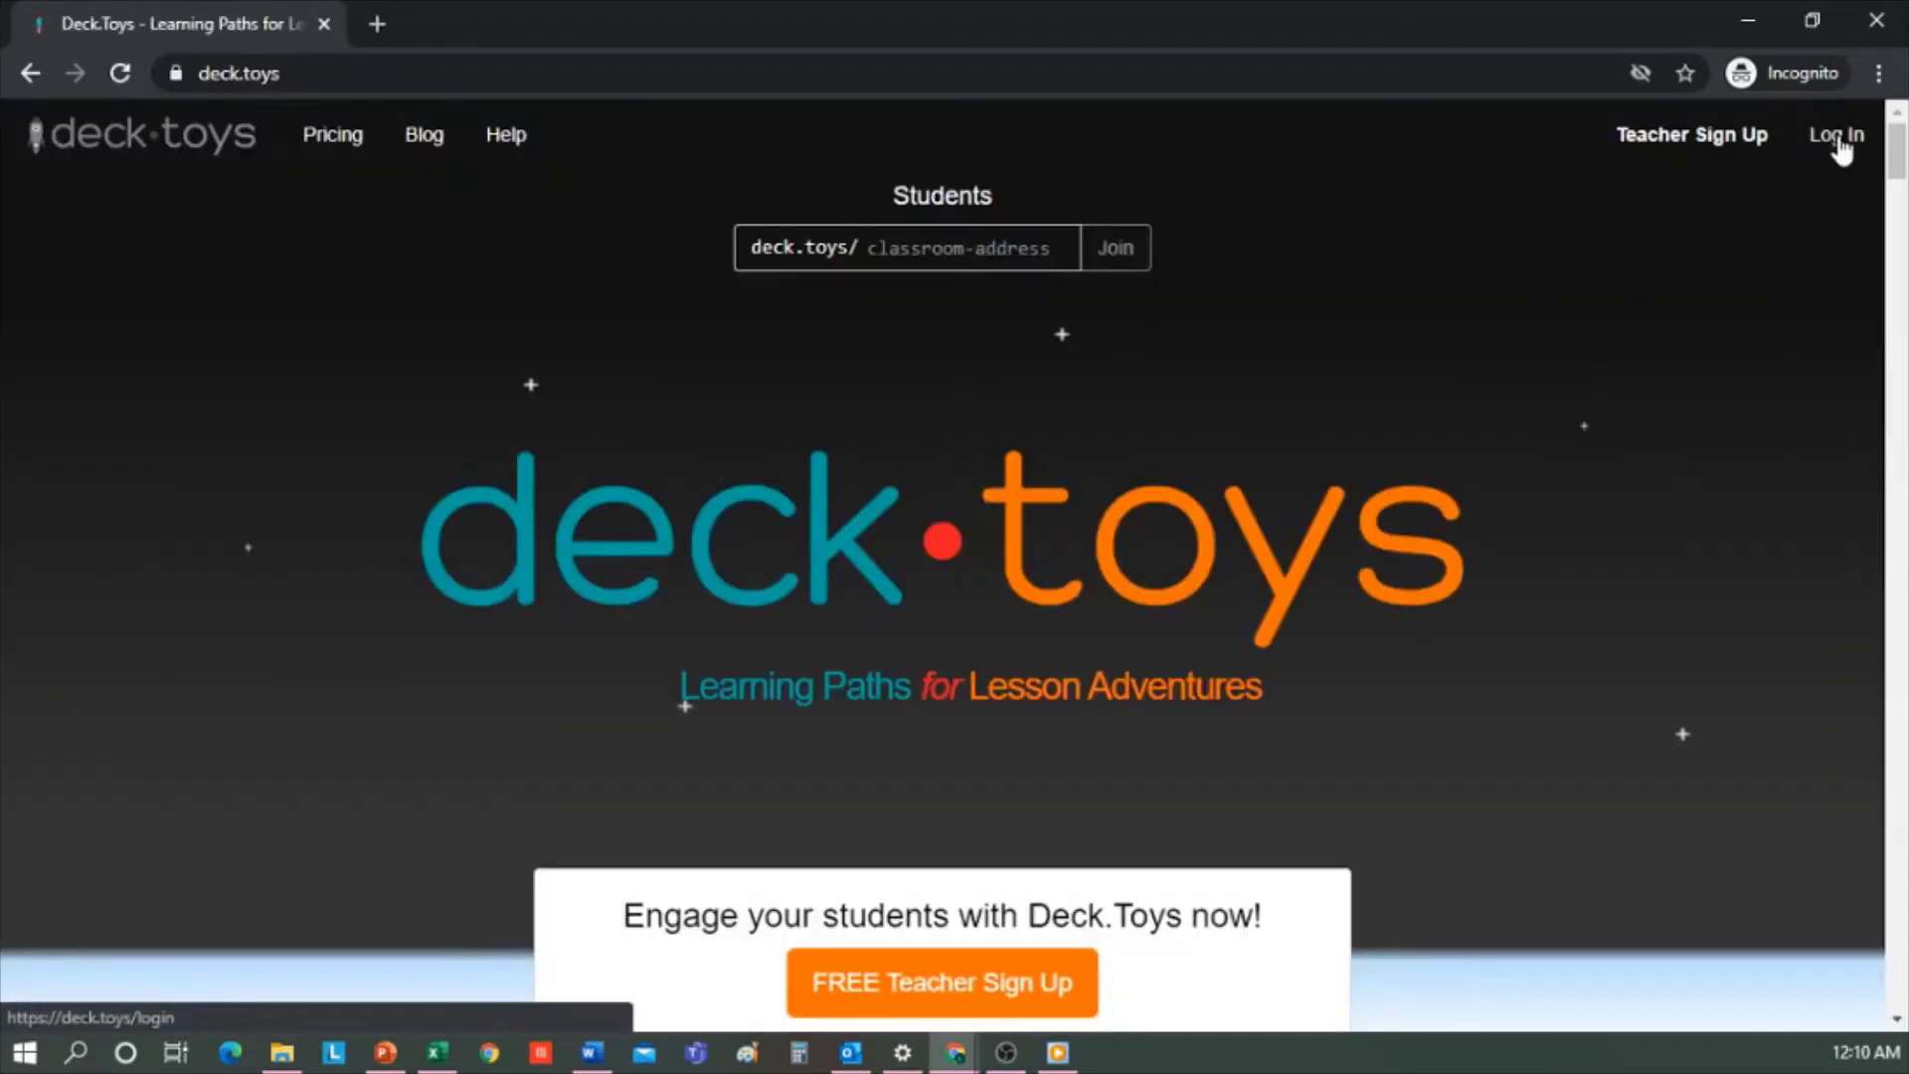
# Look over the Teacher Sign Up and Student Join Classroom pages, then go back.
pyautogui.click(1703, 141)
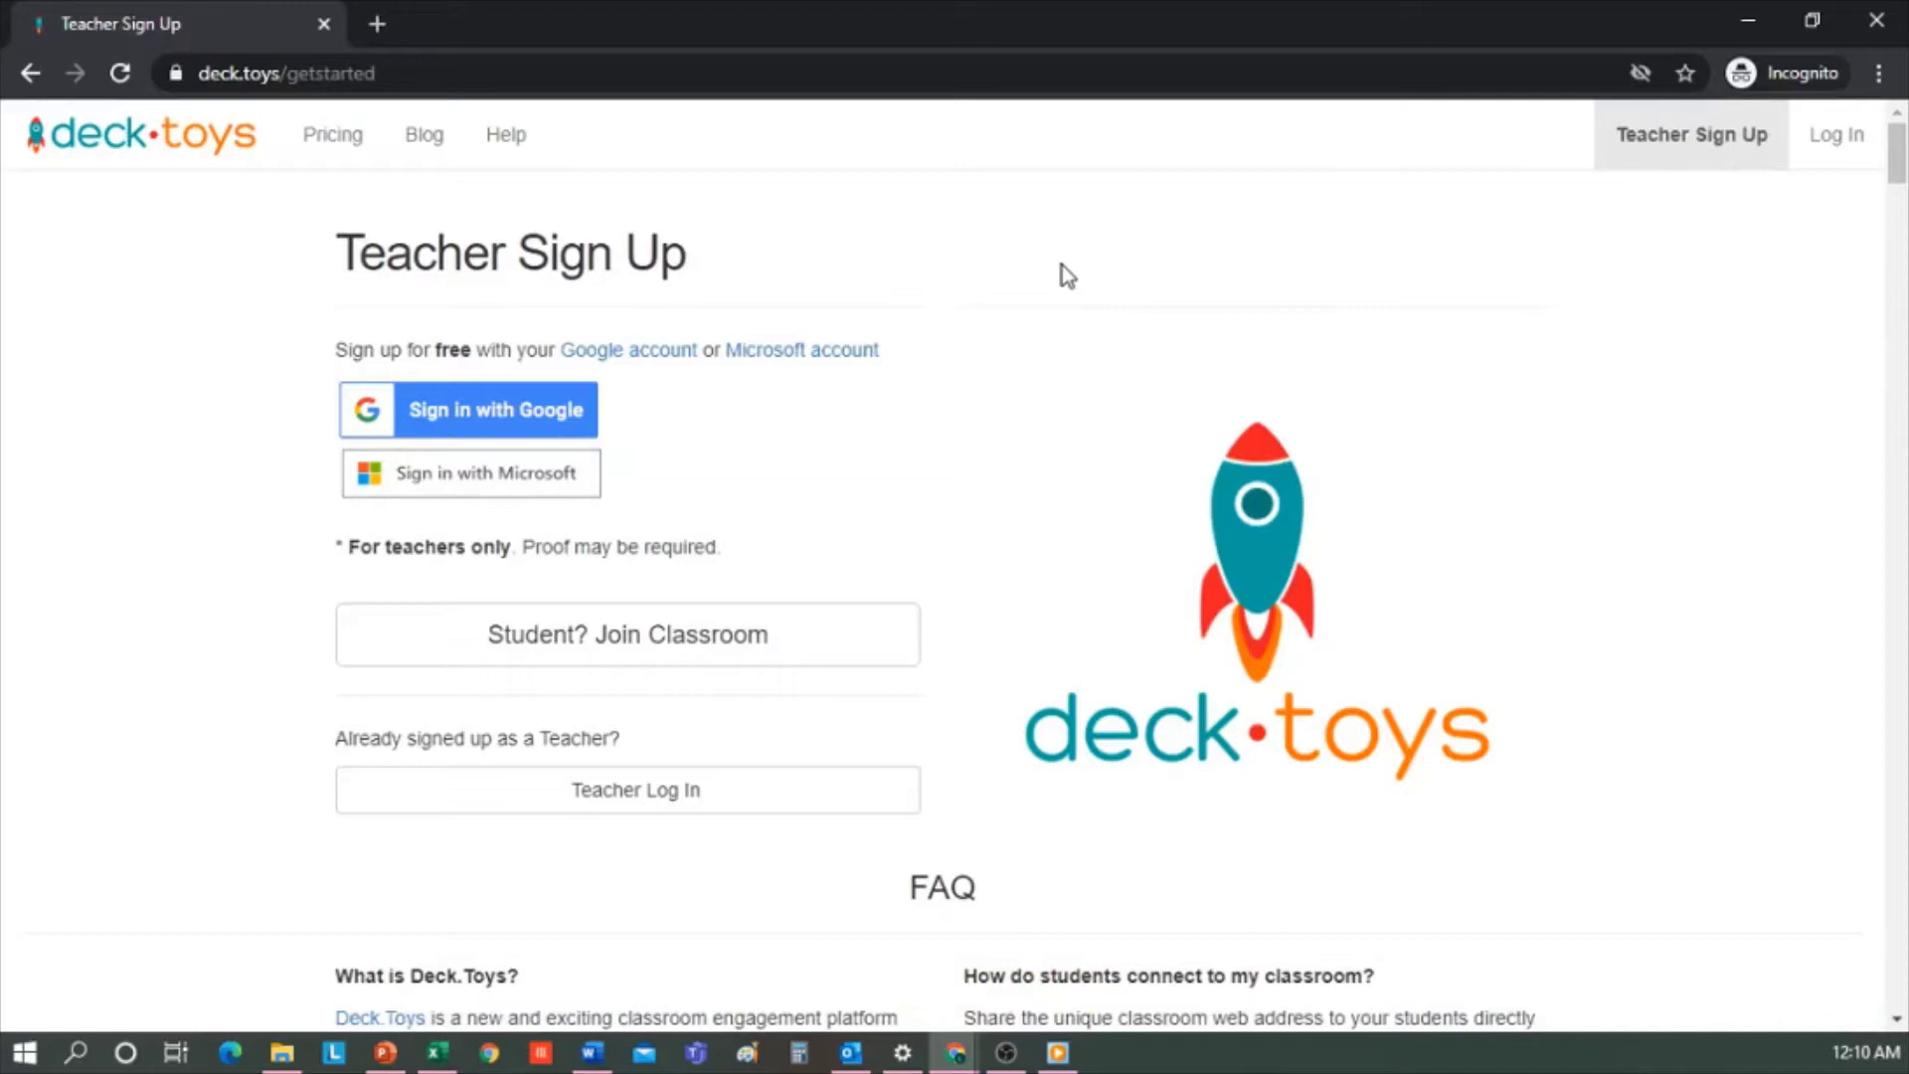
pyautogui.click(598, 79)
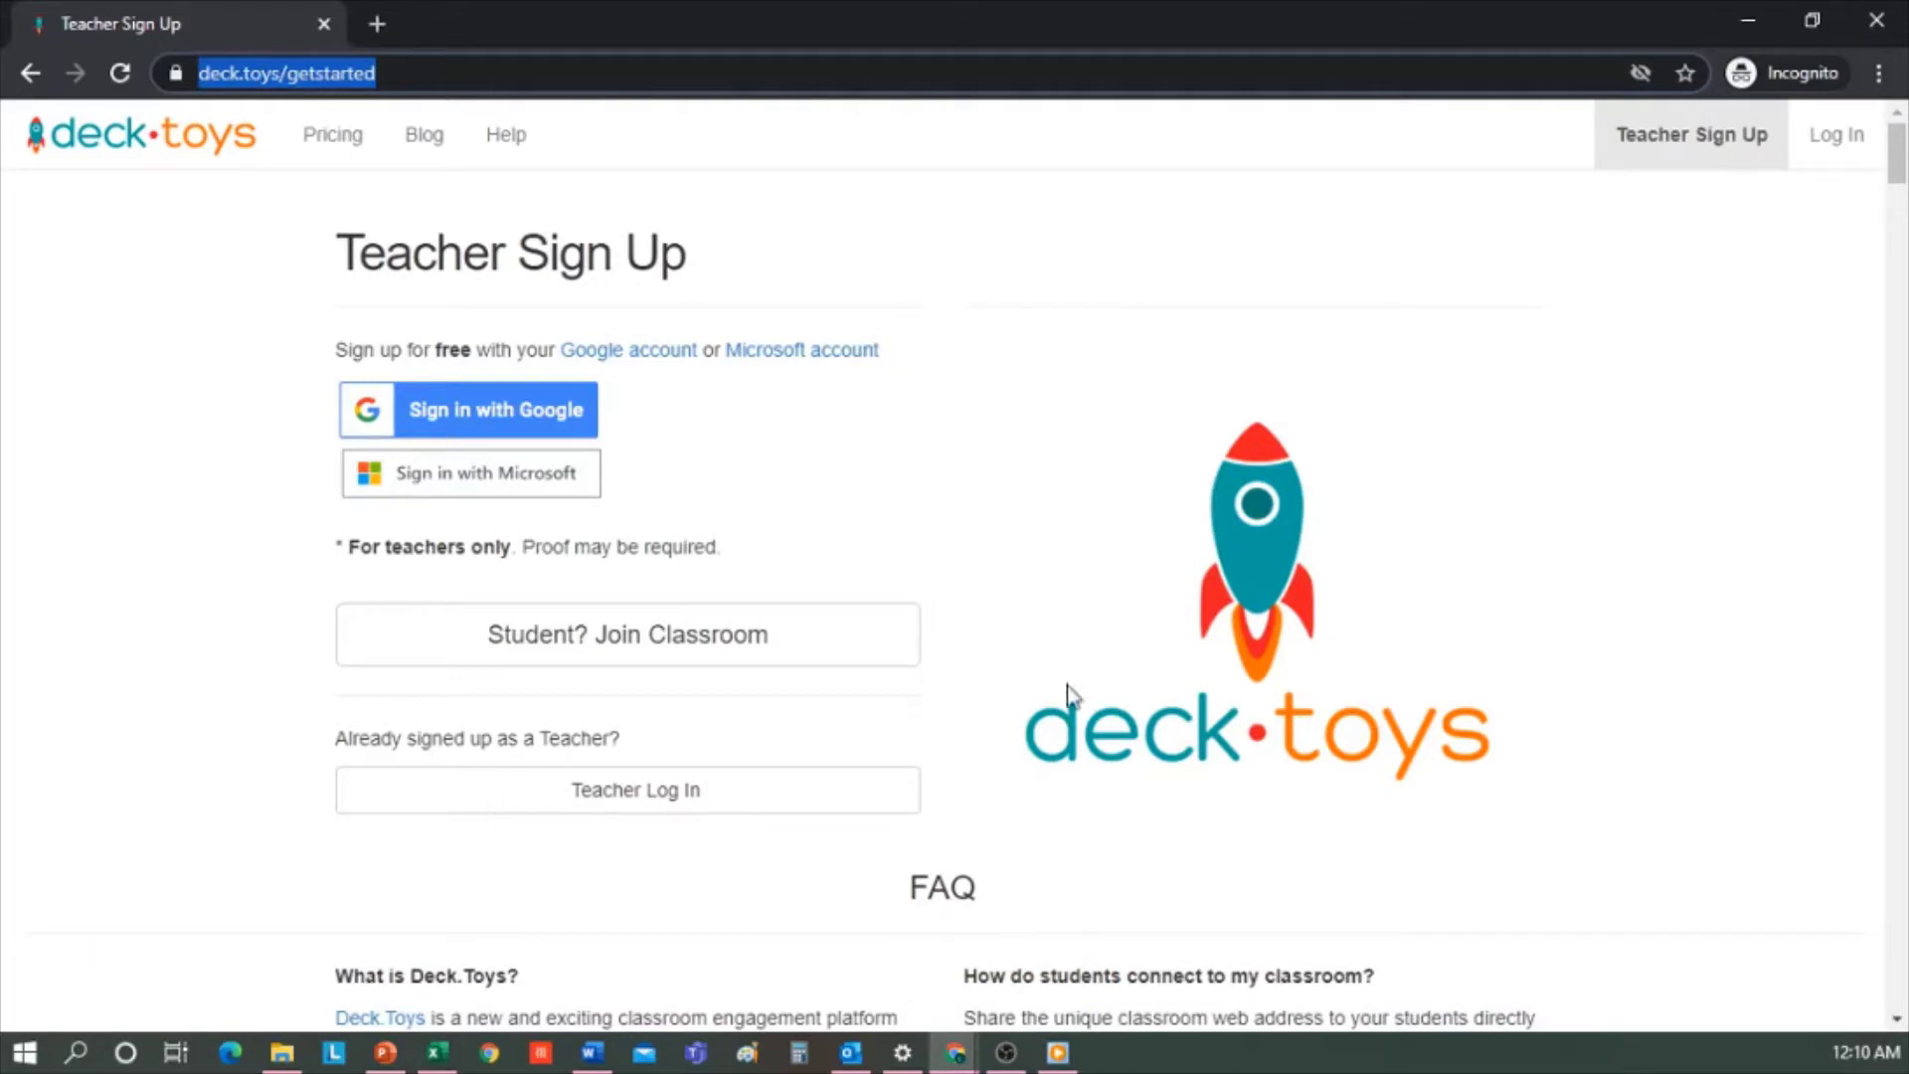
pyautogui.click(833, 644)
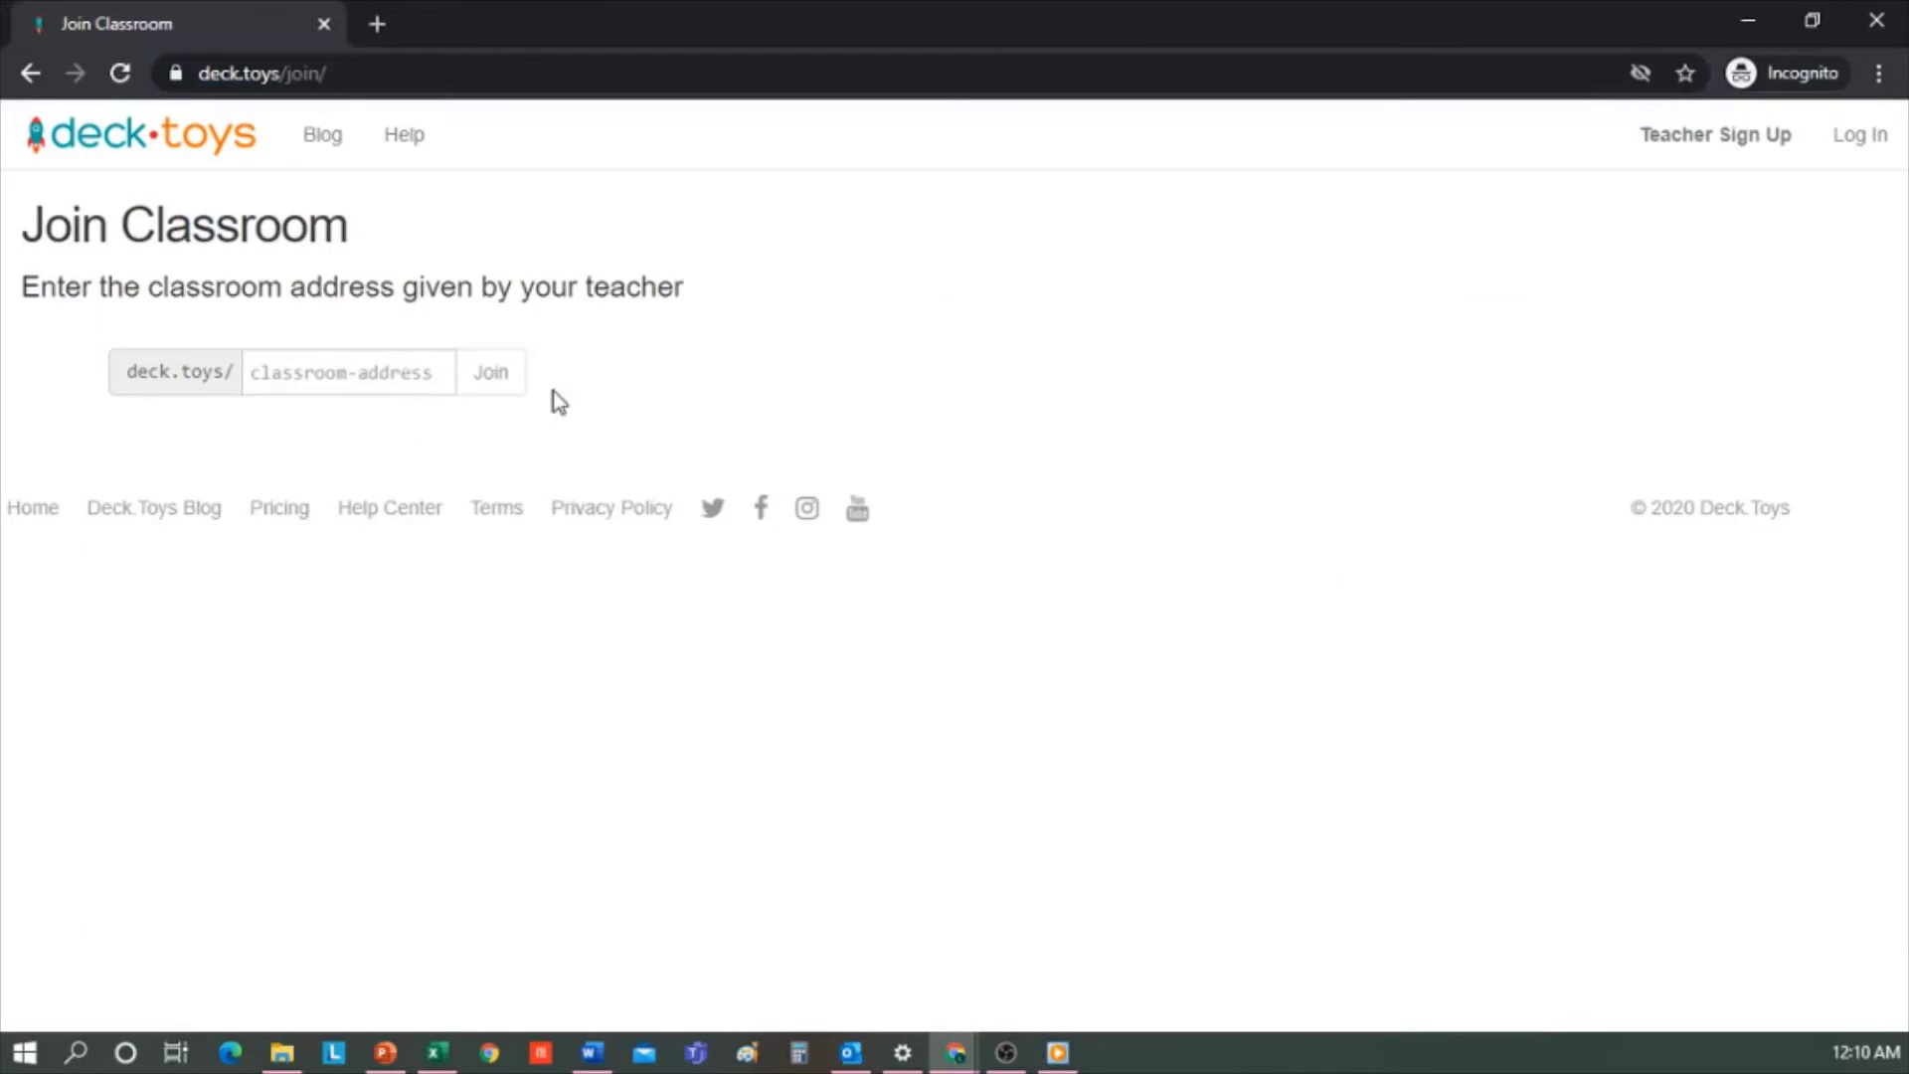
pyautogui.click(30, 73)
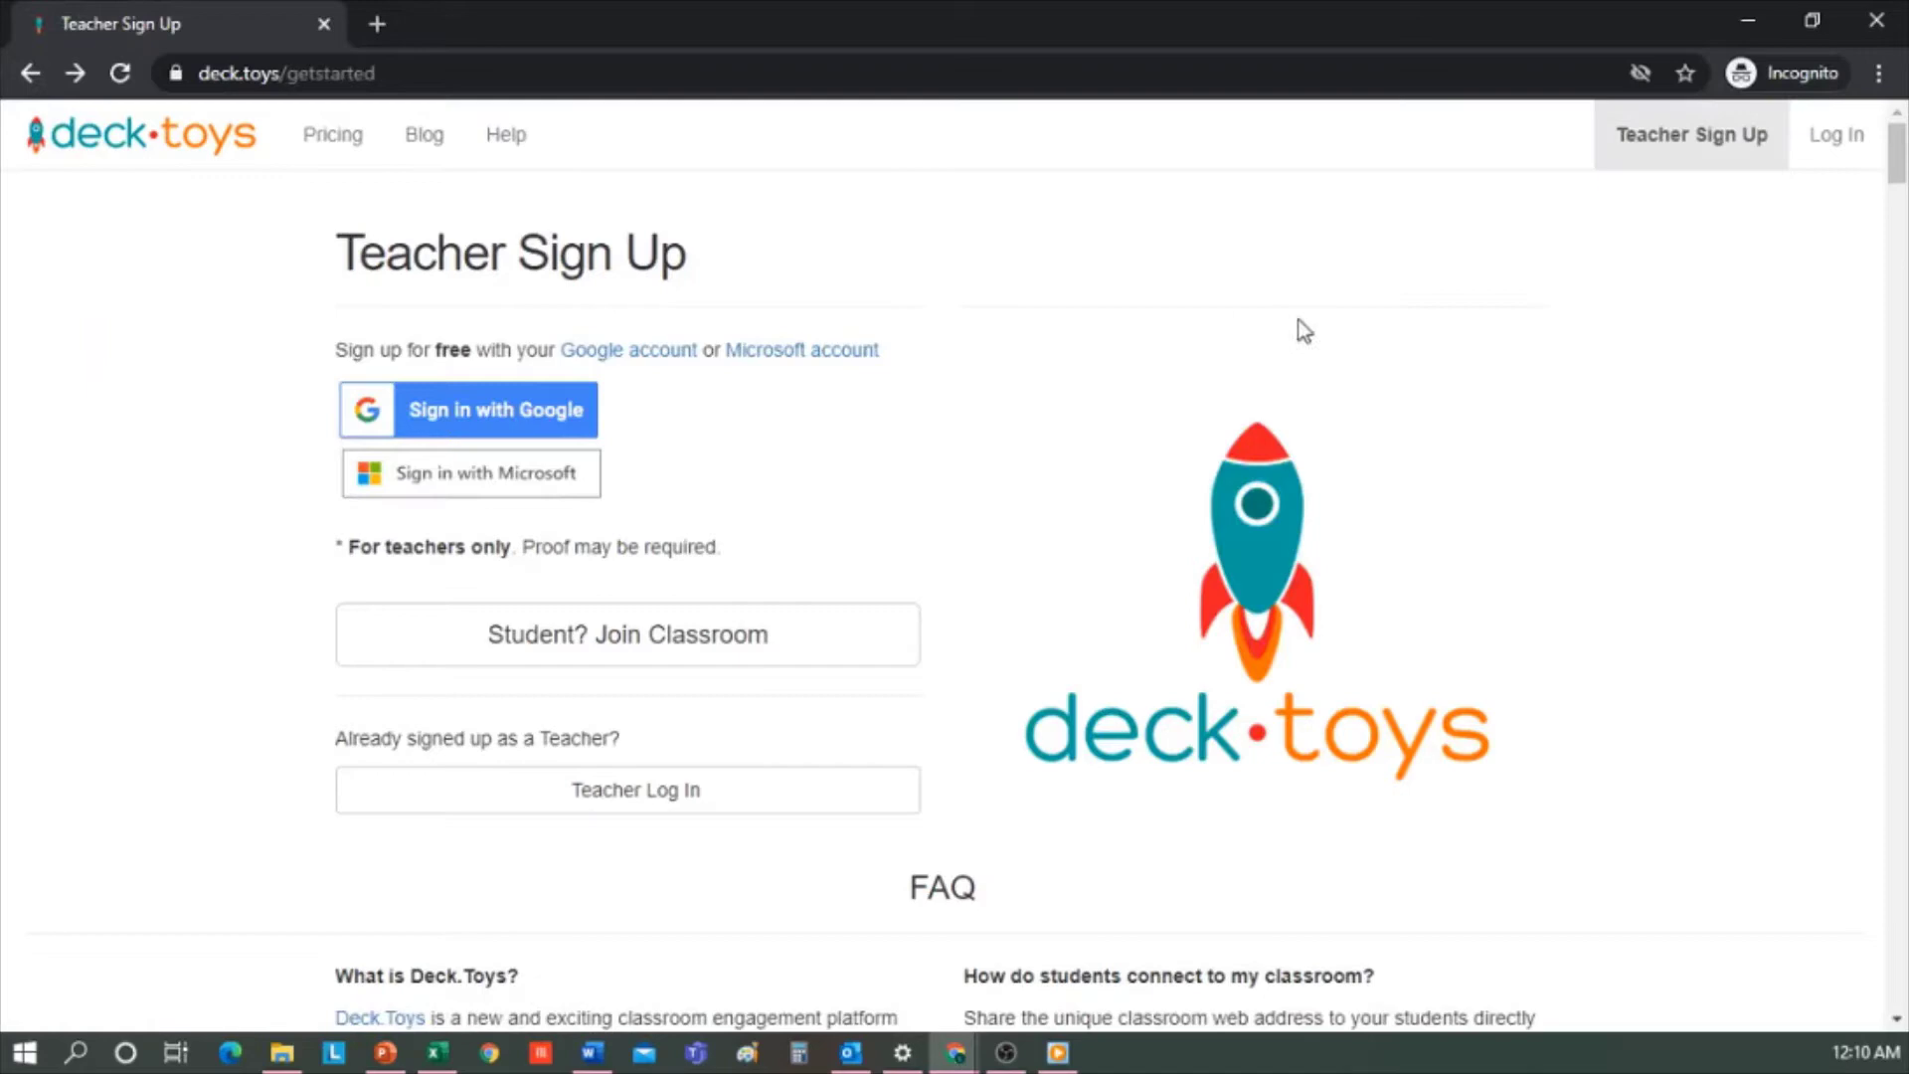
pyautogui.scroll(-2, 1400, 302)
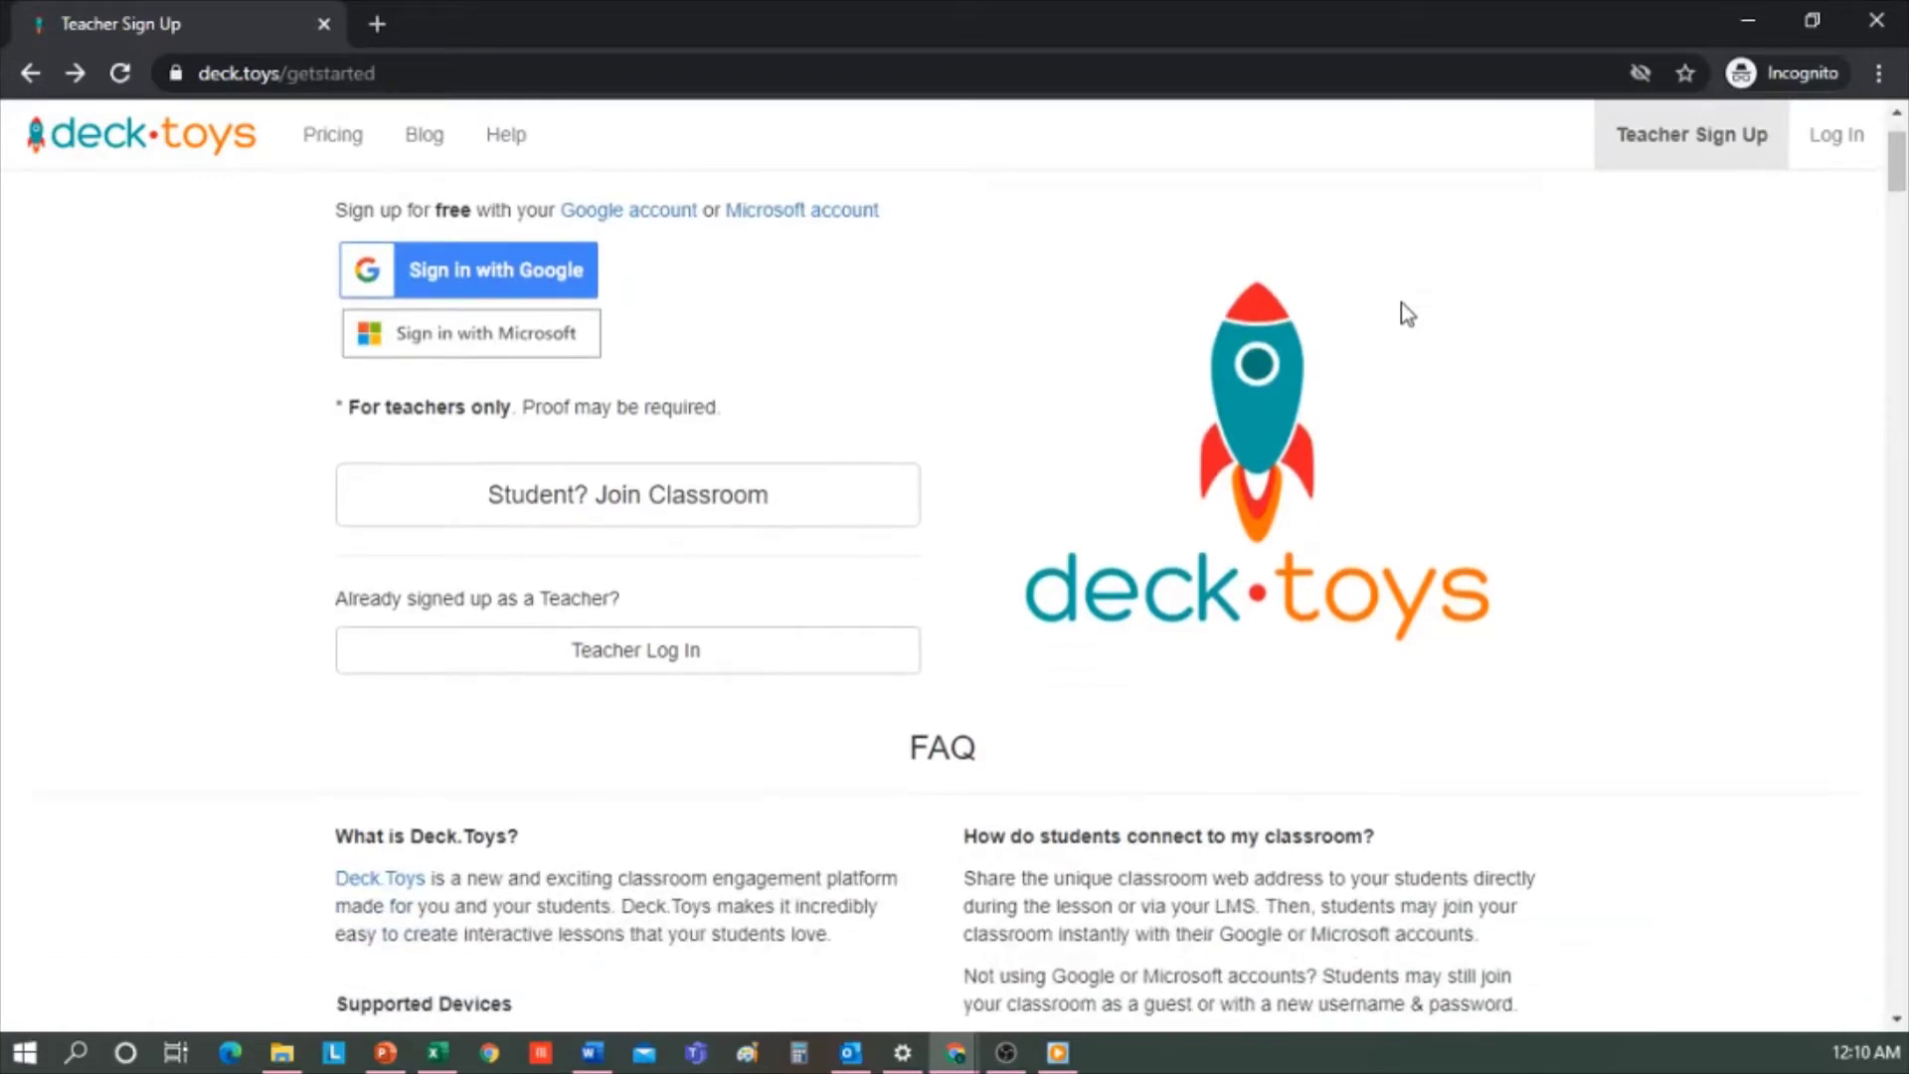
pyautogui.scroll(2, 1401, 302)
# Reveal the logged-in dashboard and open The human body deck in the Deck Builder.
pyautogui.click(1750, 22)
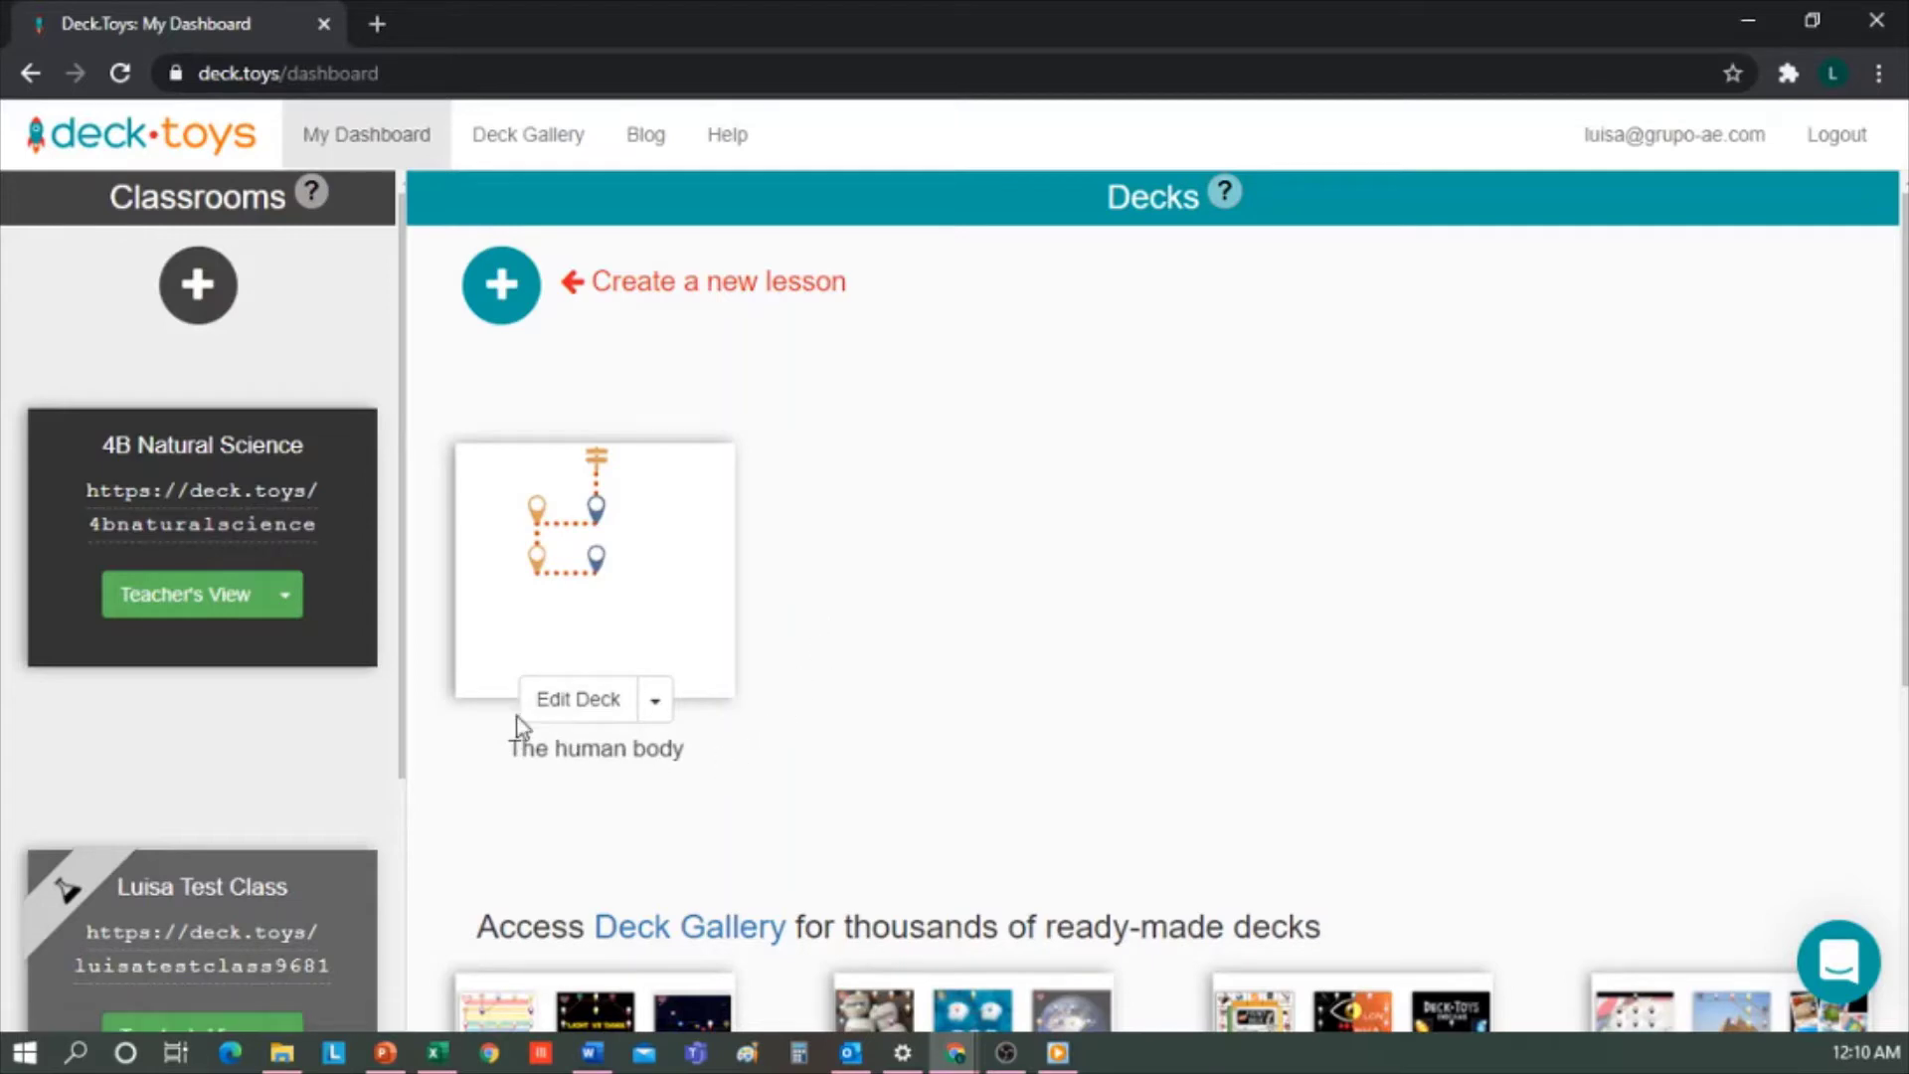
pyautogui.moveTo(203, 490)
pyautogui.scroll(-4, 361, 570)
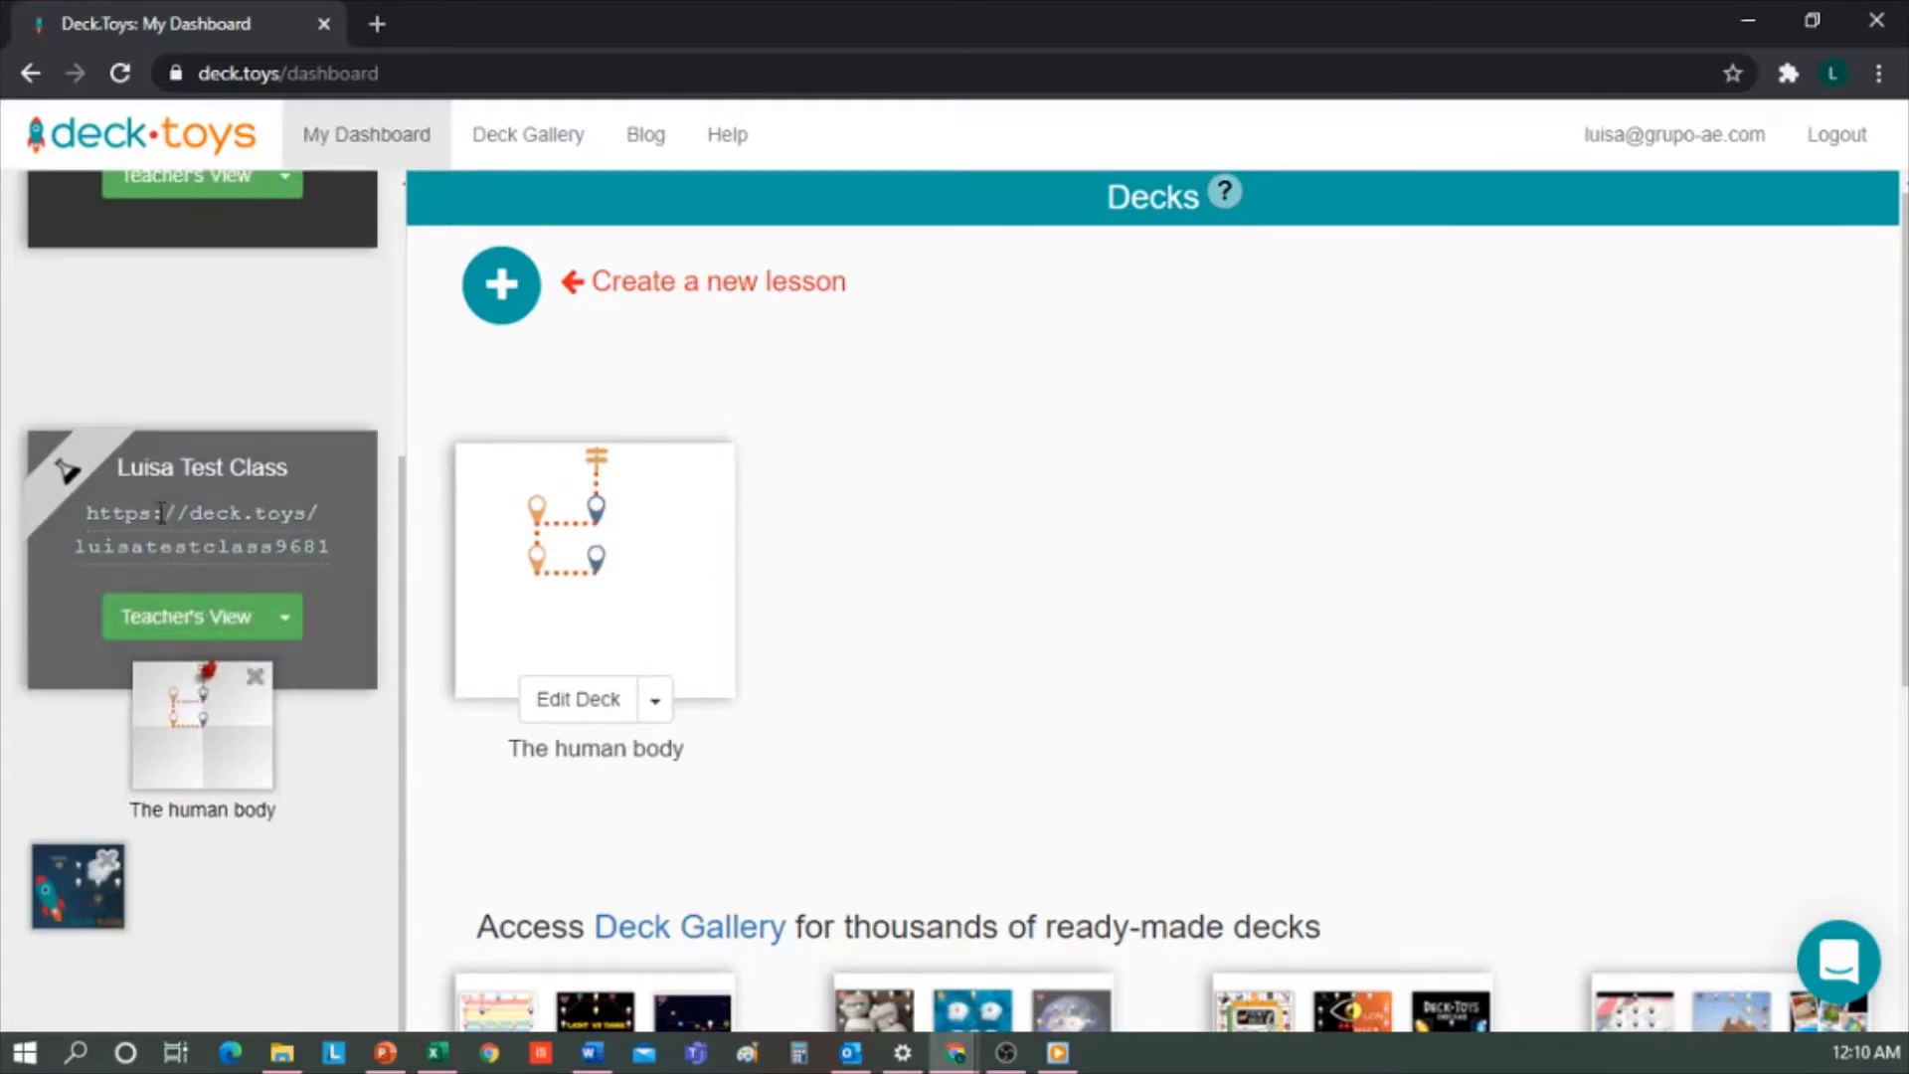
pyautogui.scroll(5, 380, 509)
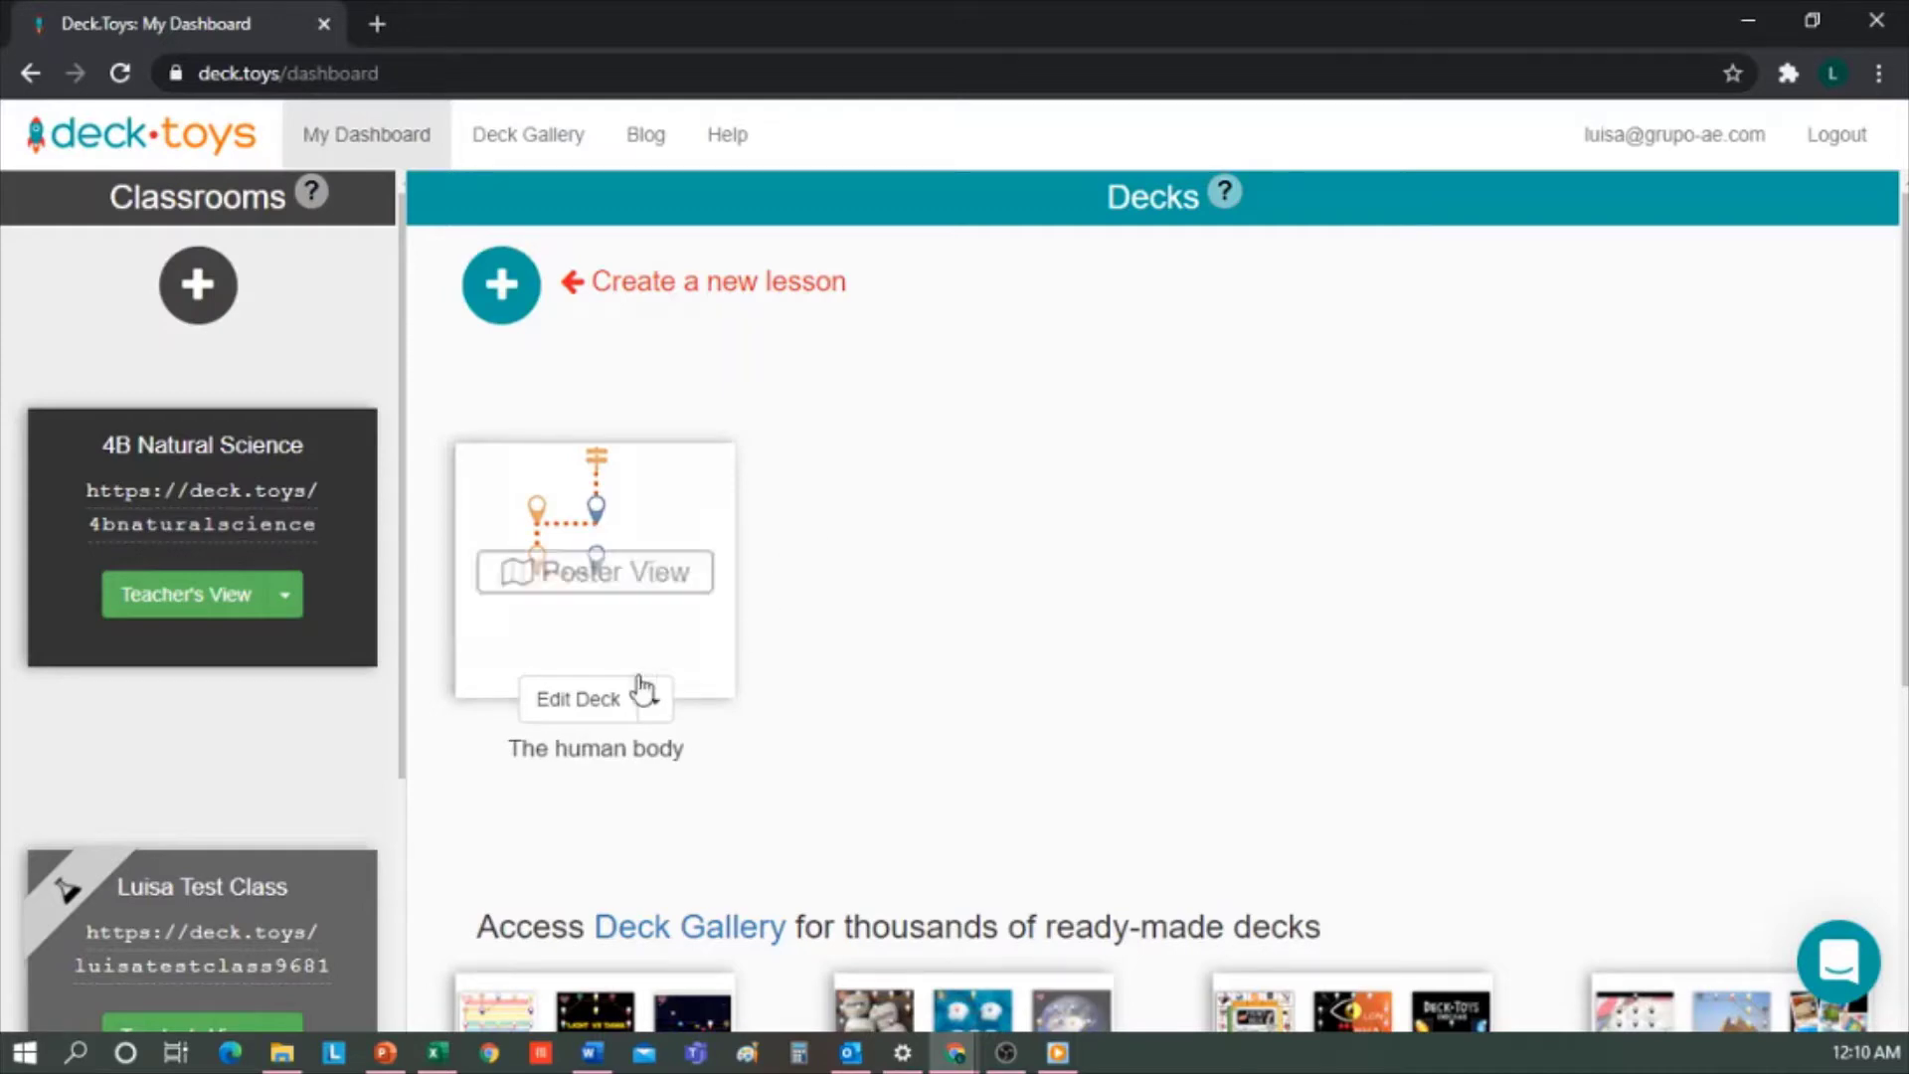
pyautogui.click(605, 701)
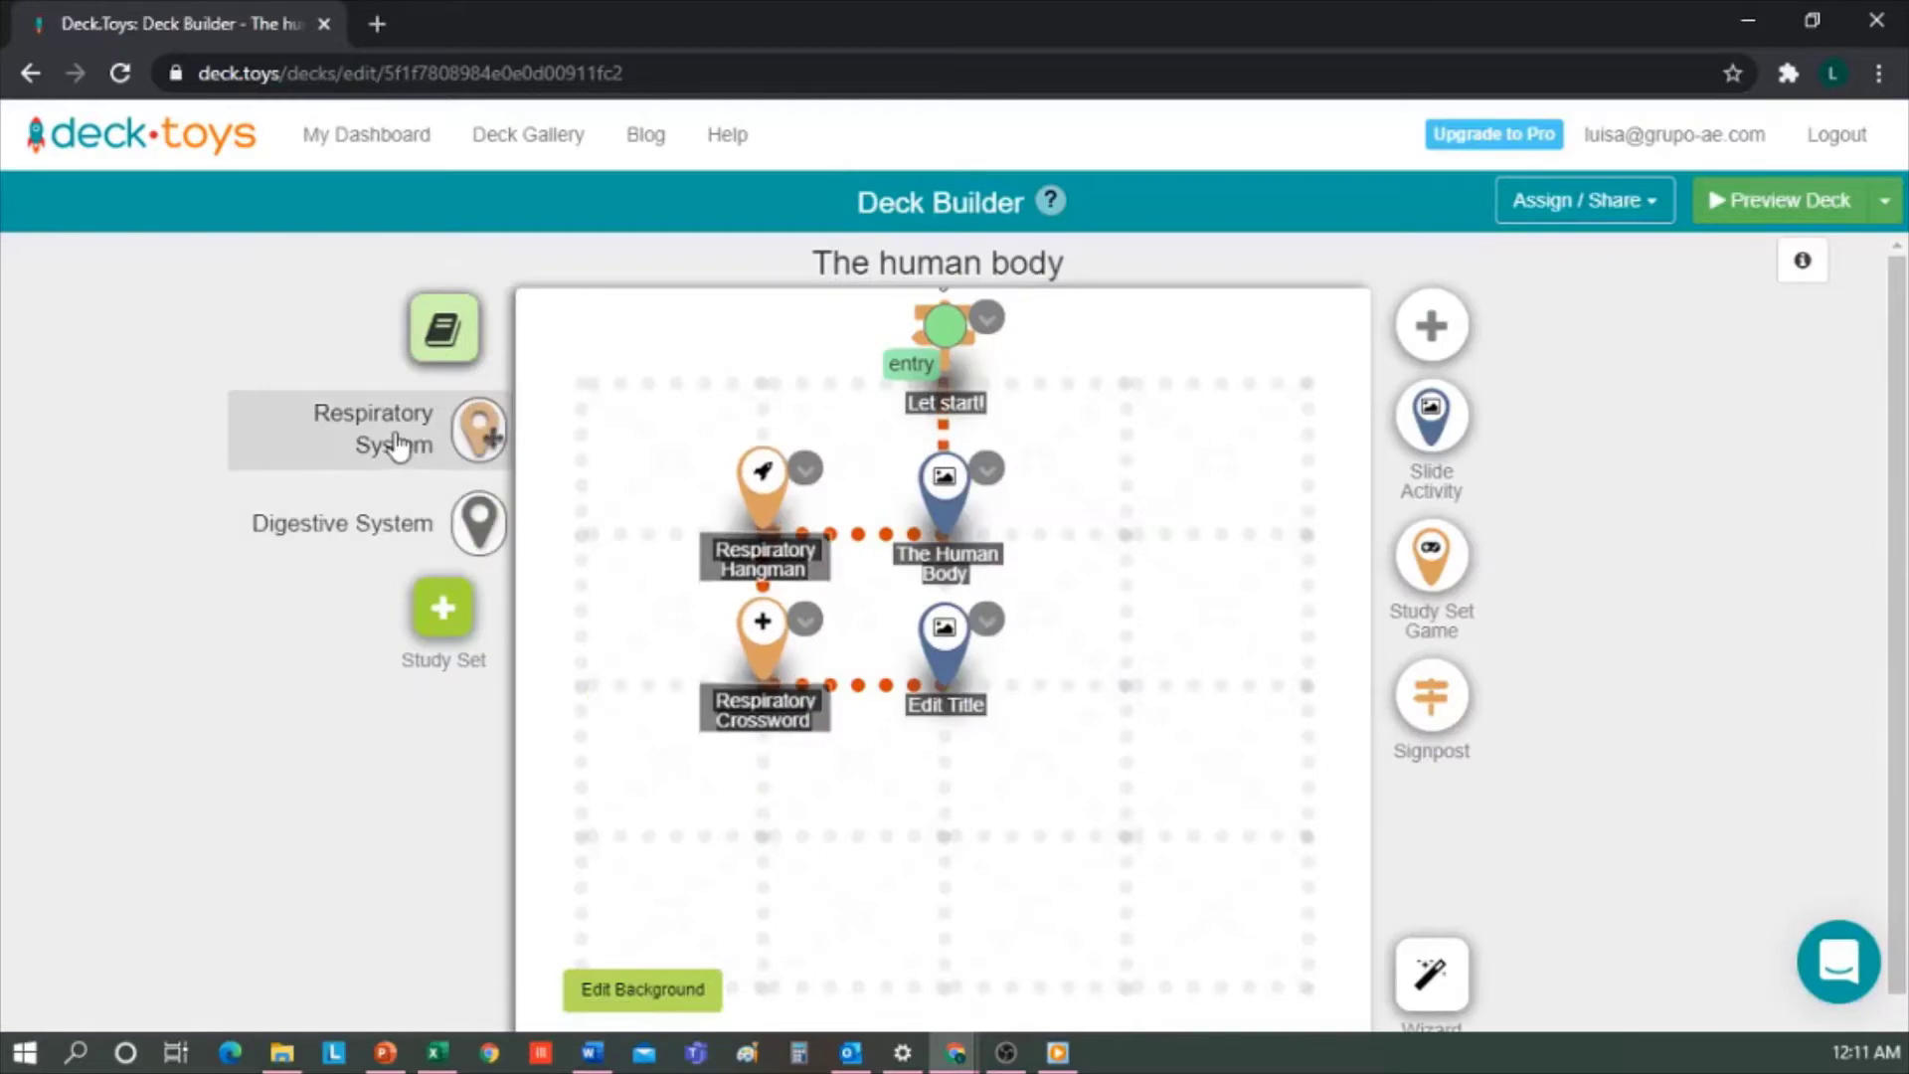
pyautogui.click(397, 445)
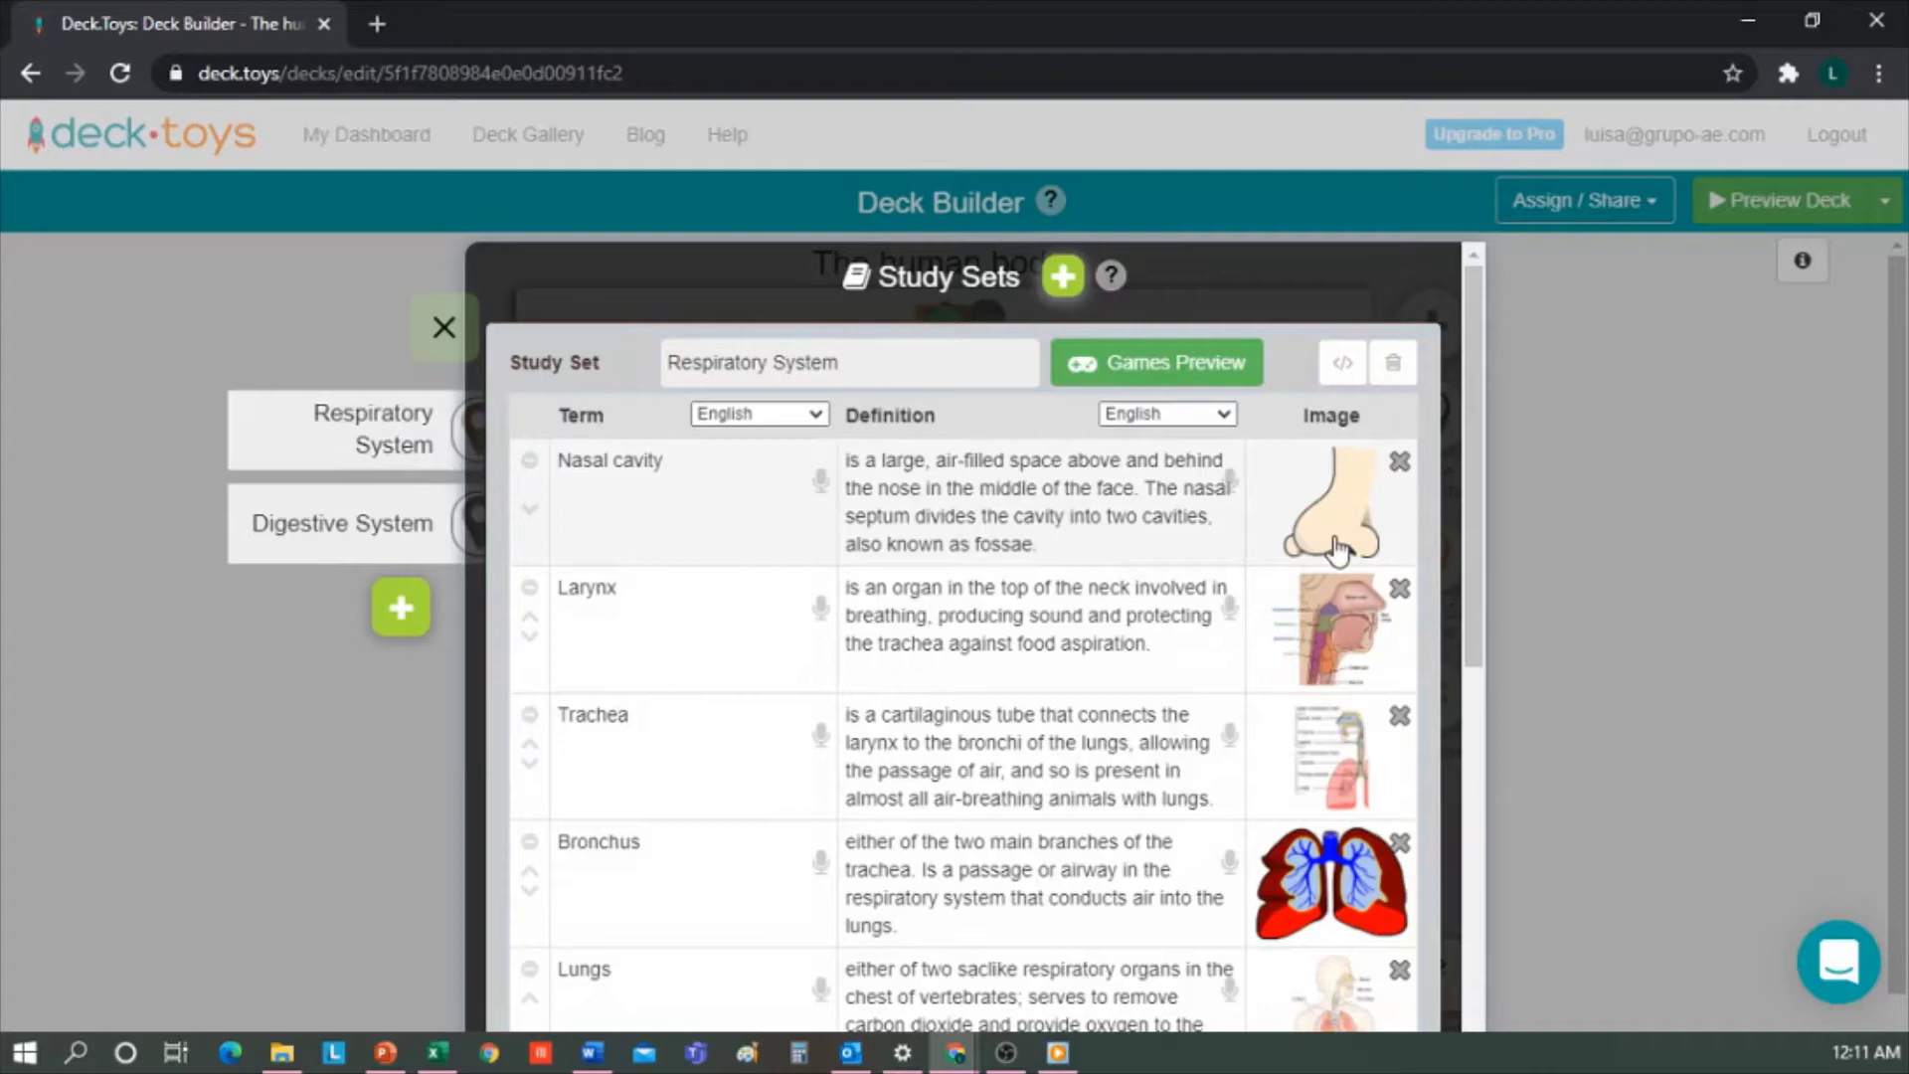
pyautogui.scroll(-3, 1333, 552)
pyautogui.scroll(-6, 1332, 552)
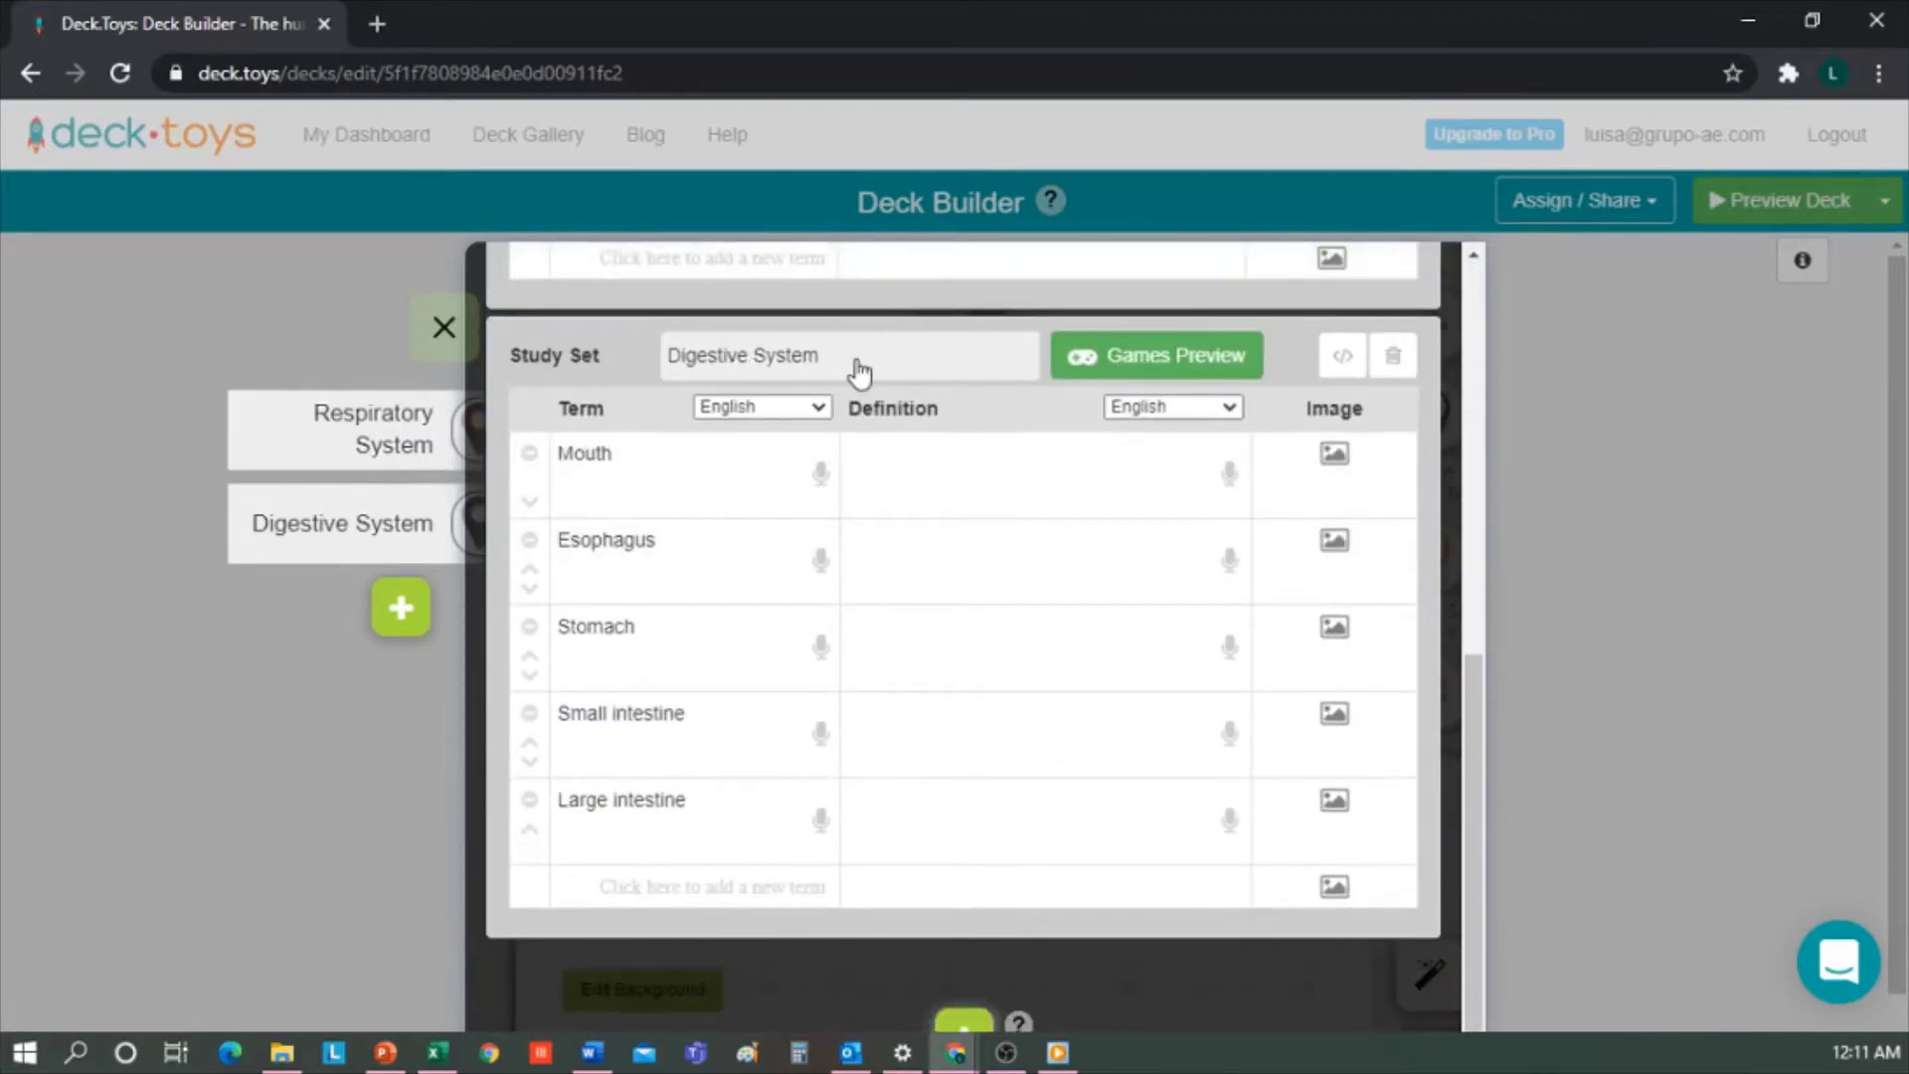
# Place a slide activity, a Match study set game and a signpost on the map.
pyautogui.click(444, 328)
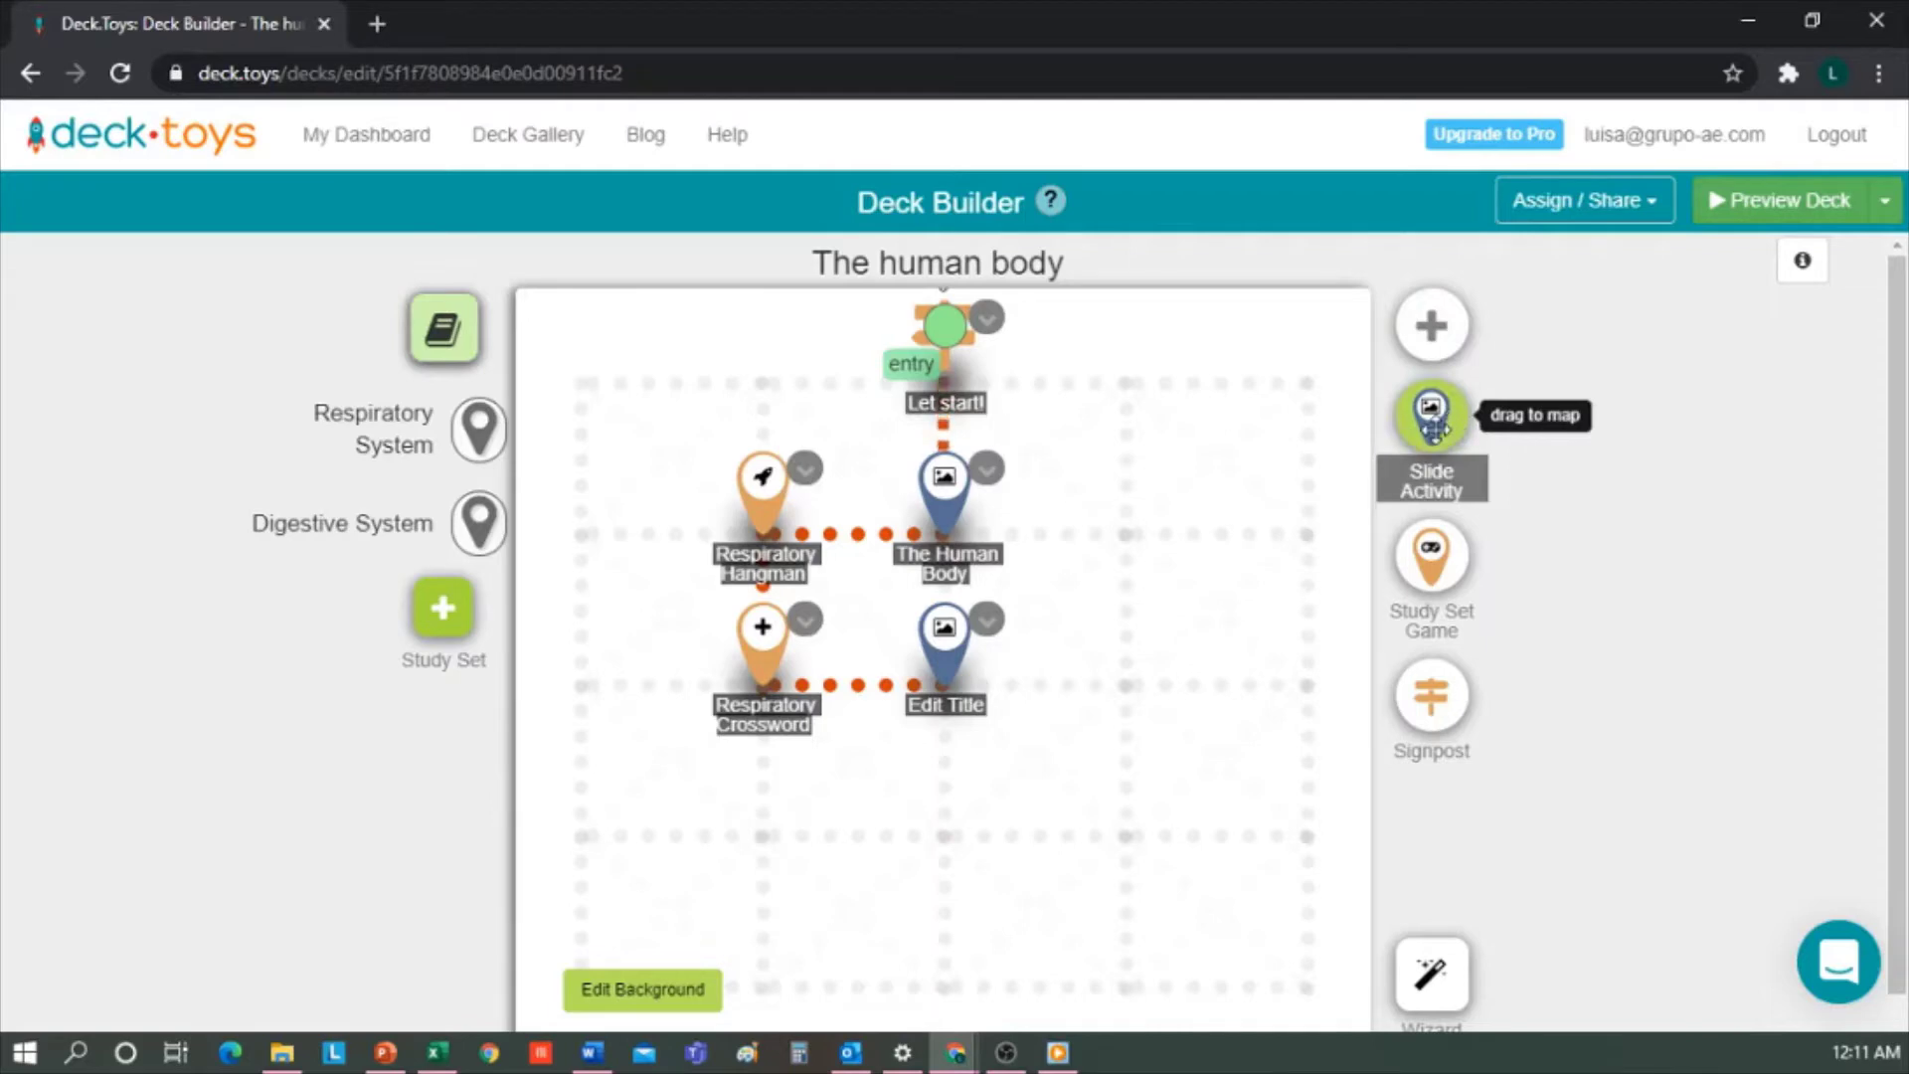
pyautogui.moveTo(1439, 421); pyautogui.dragTo(1116, 684)
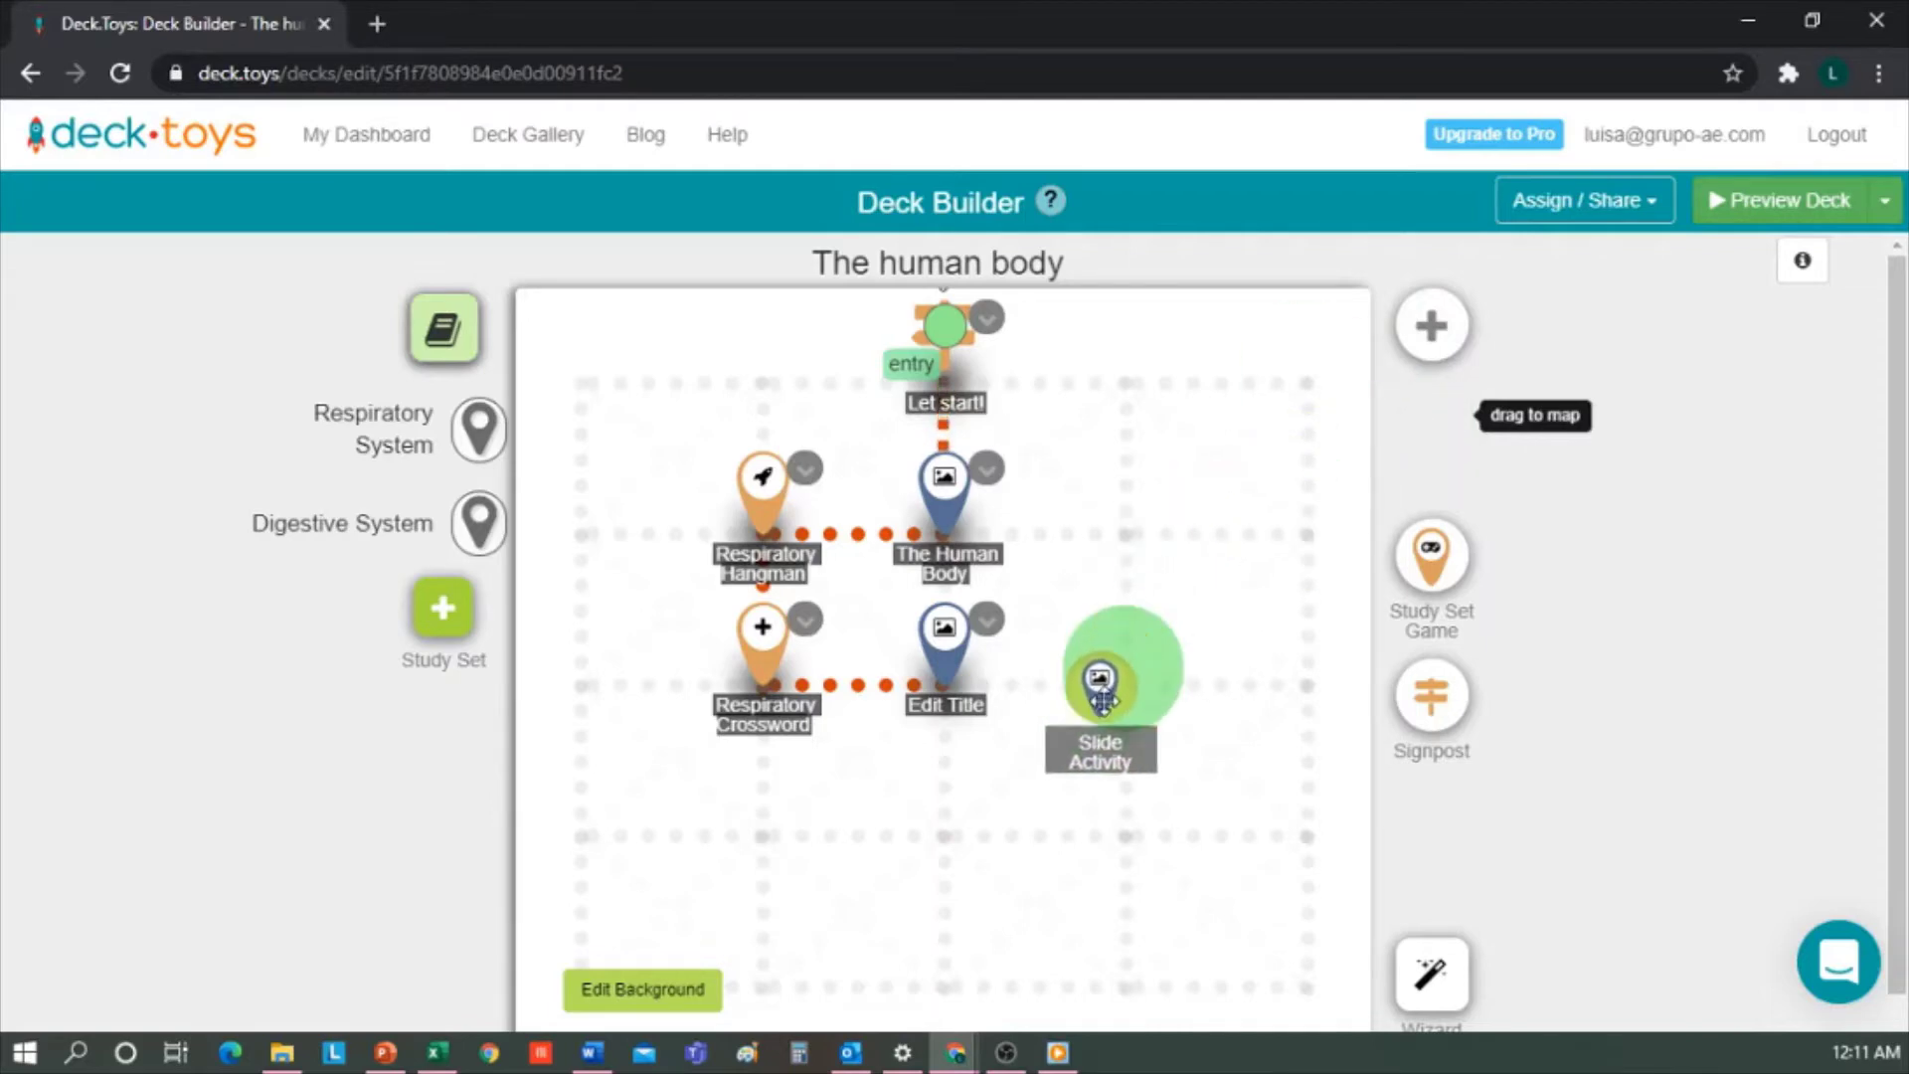
pyautogui.moveTo(1102, 699); pyautogui.dragTo(1105, 694)
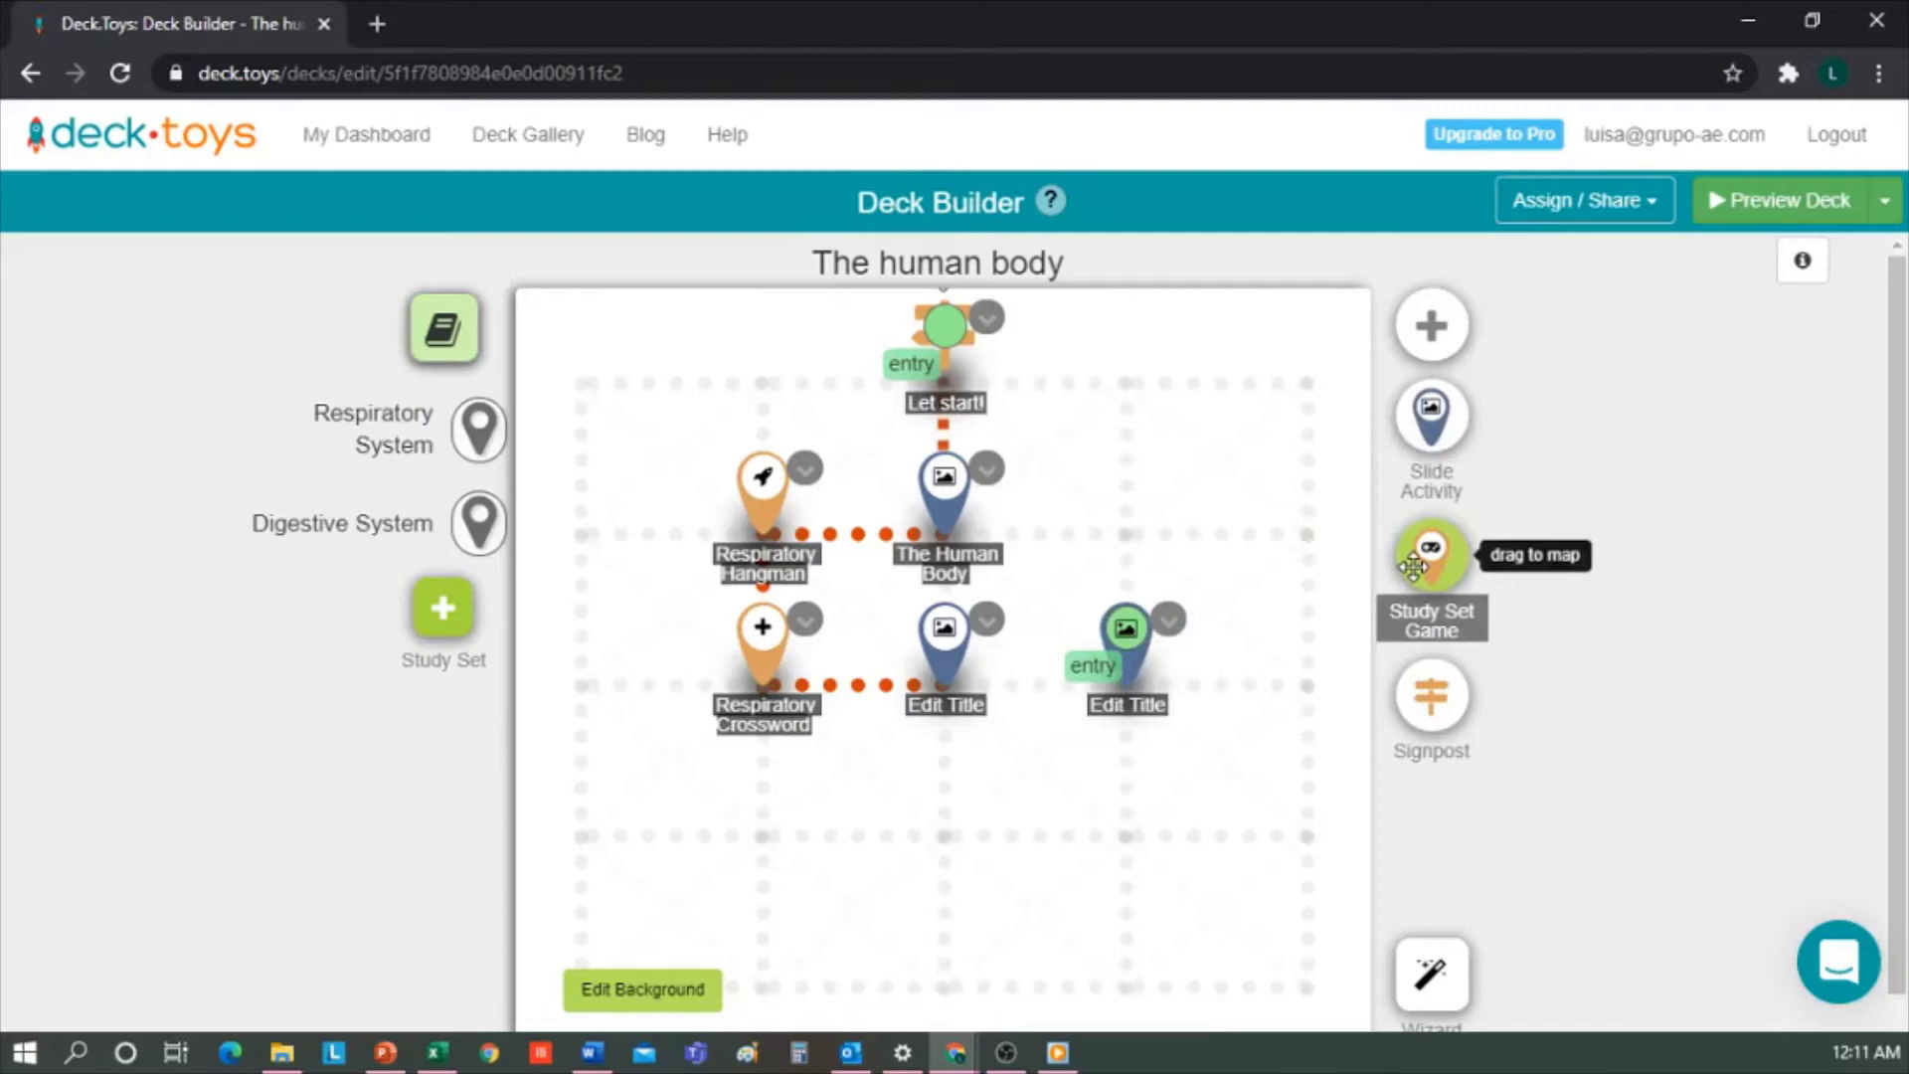
pyautogui.moveTo(1414, 567); pyautogui.dragTo(1100, 823)
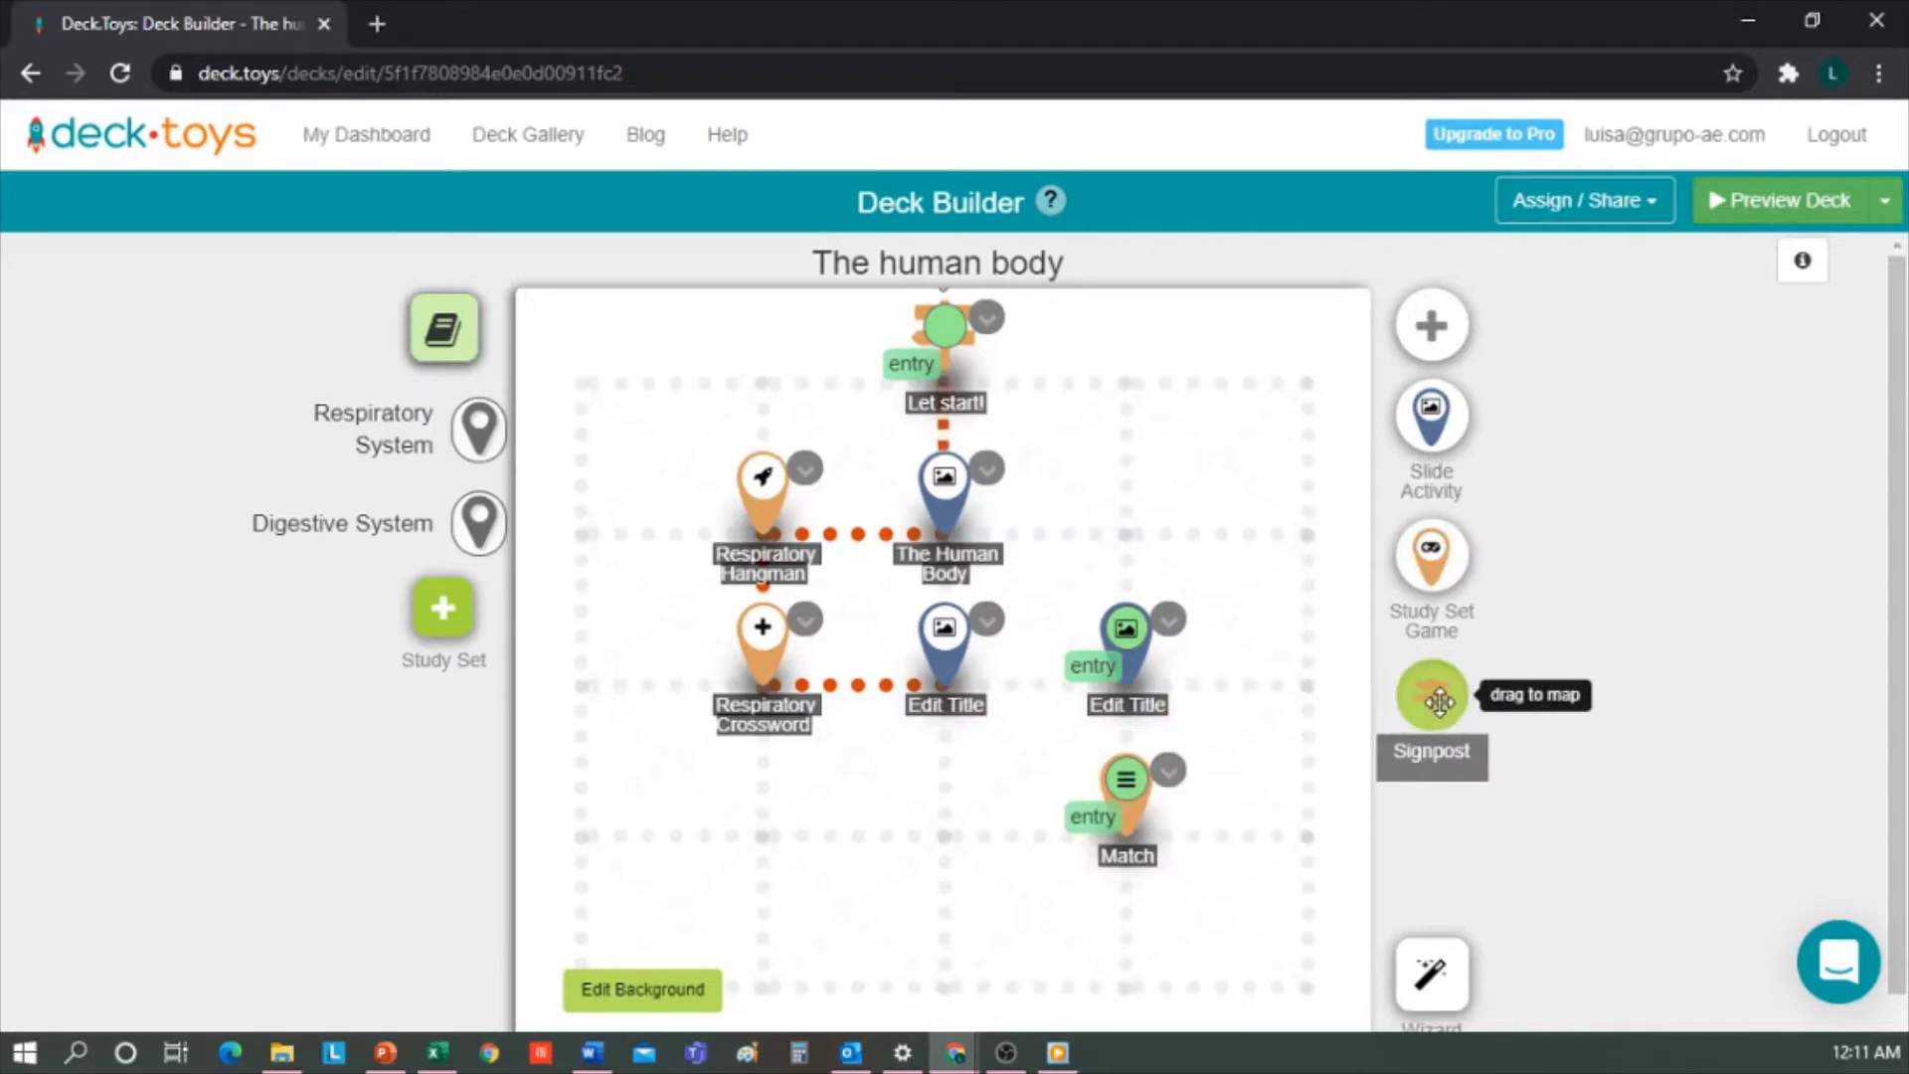
pyautogui.moveTo(1439, 701); pyautogui.dragTo(950, 826)
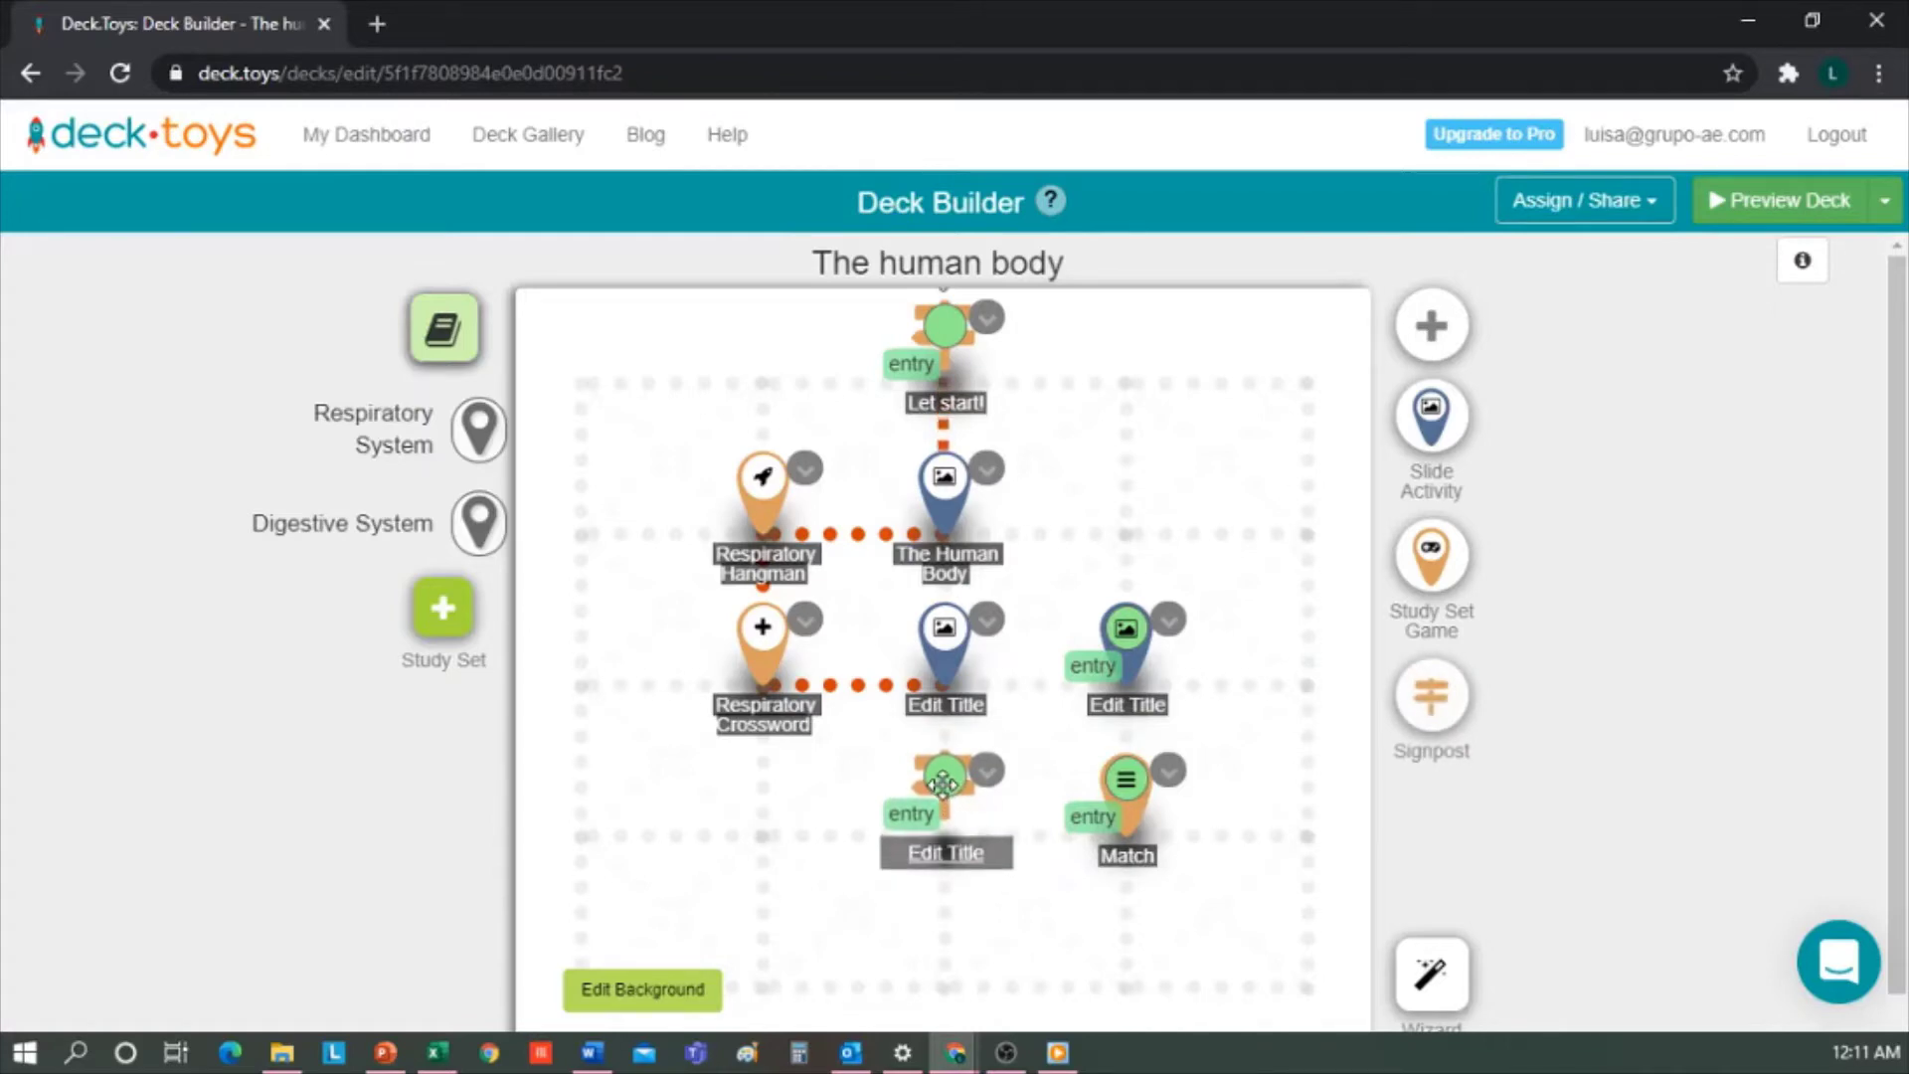
pyautogui.click(941, 784)
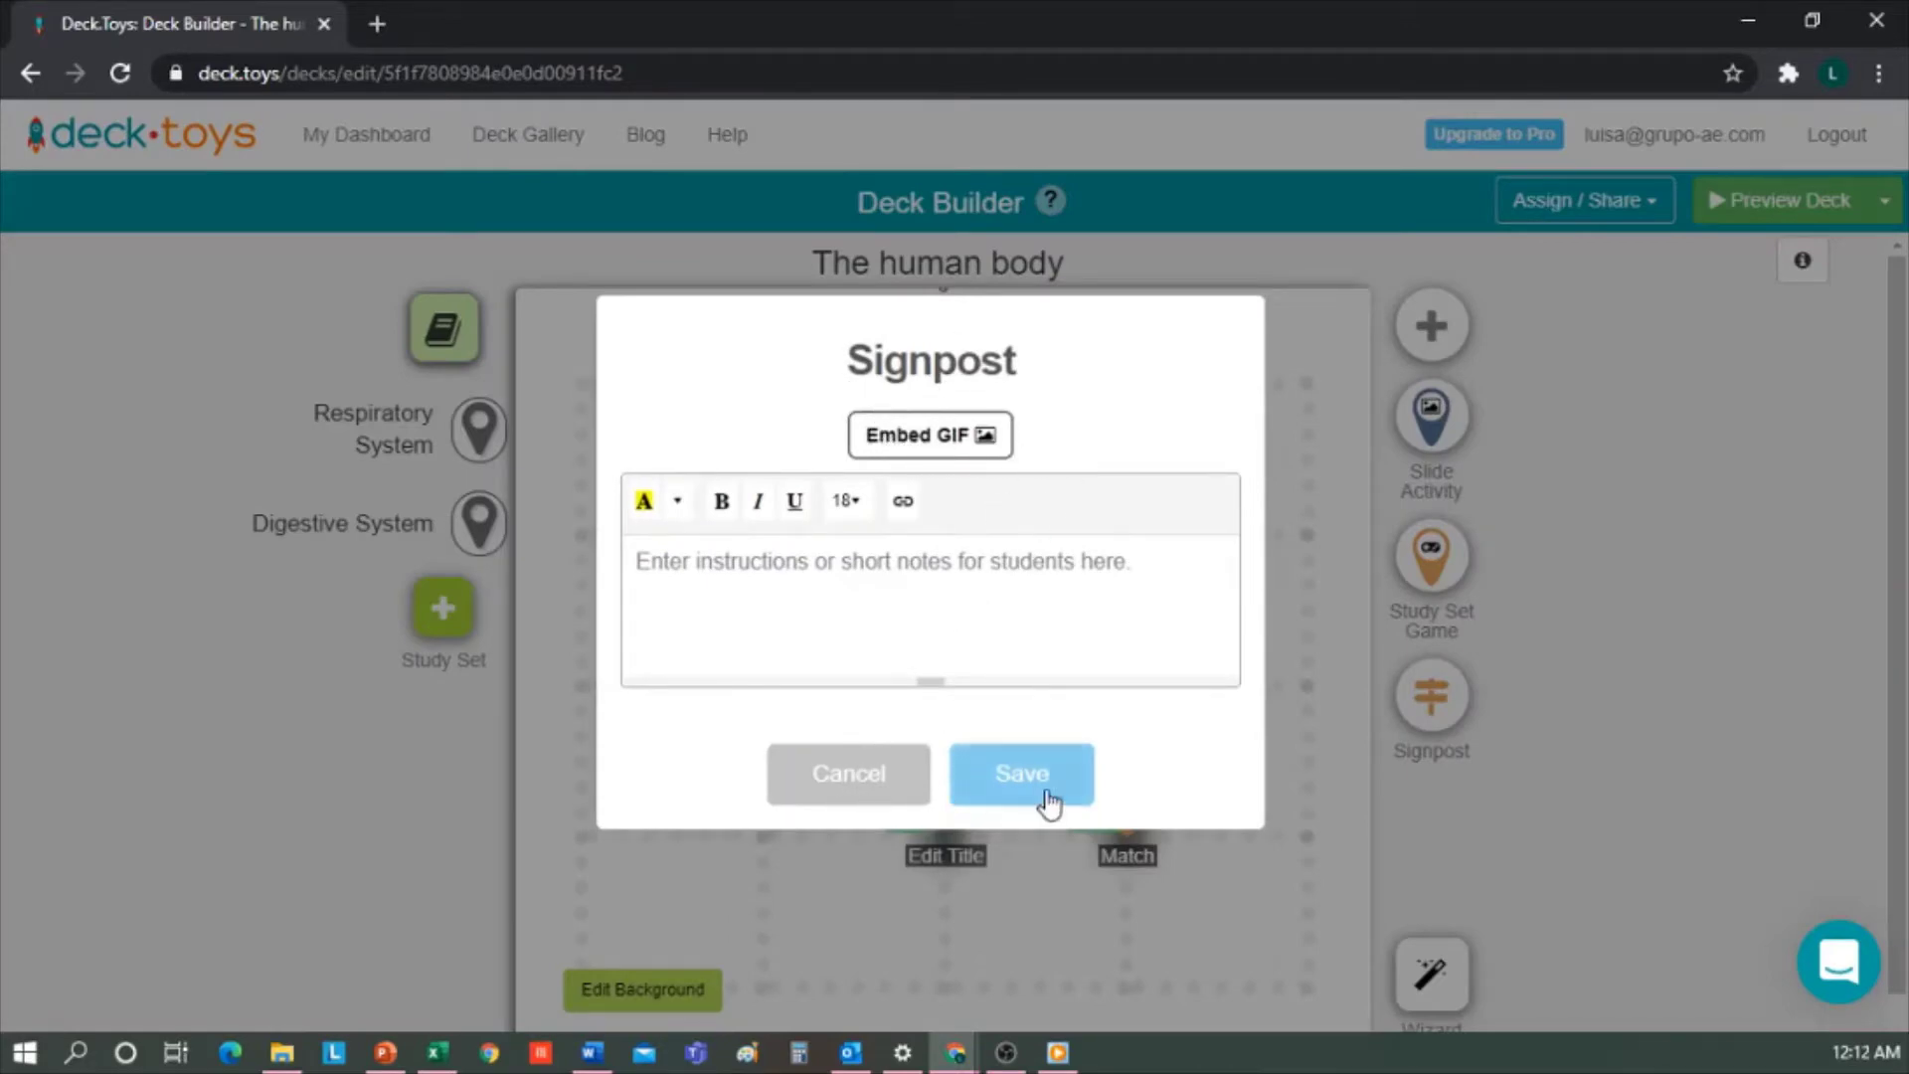
# Close the empty signpost notes and link the middle Edit Title to the right Edit Title.
pyautogui.click(889, 778)
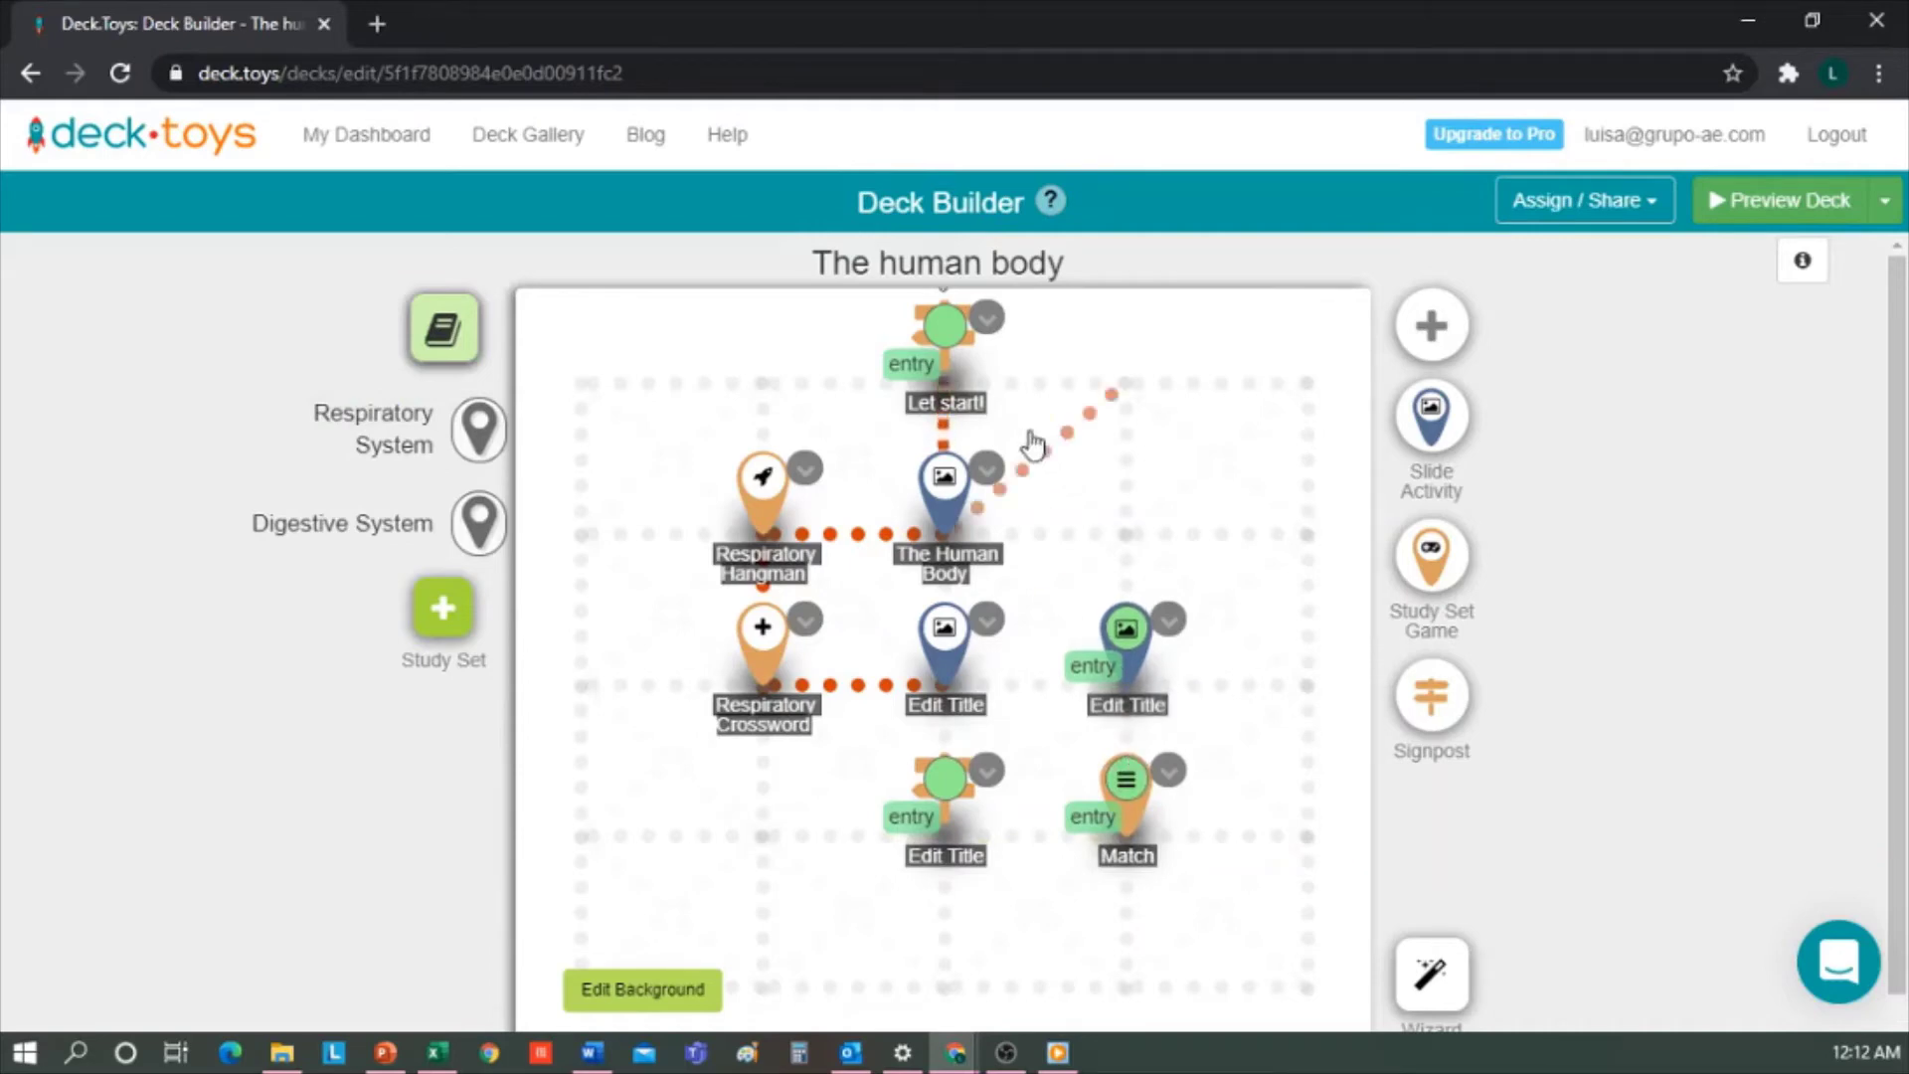
pyautogui.click(949, 450)
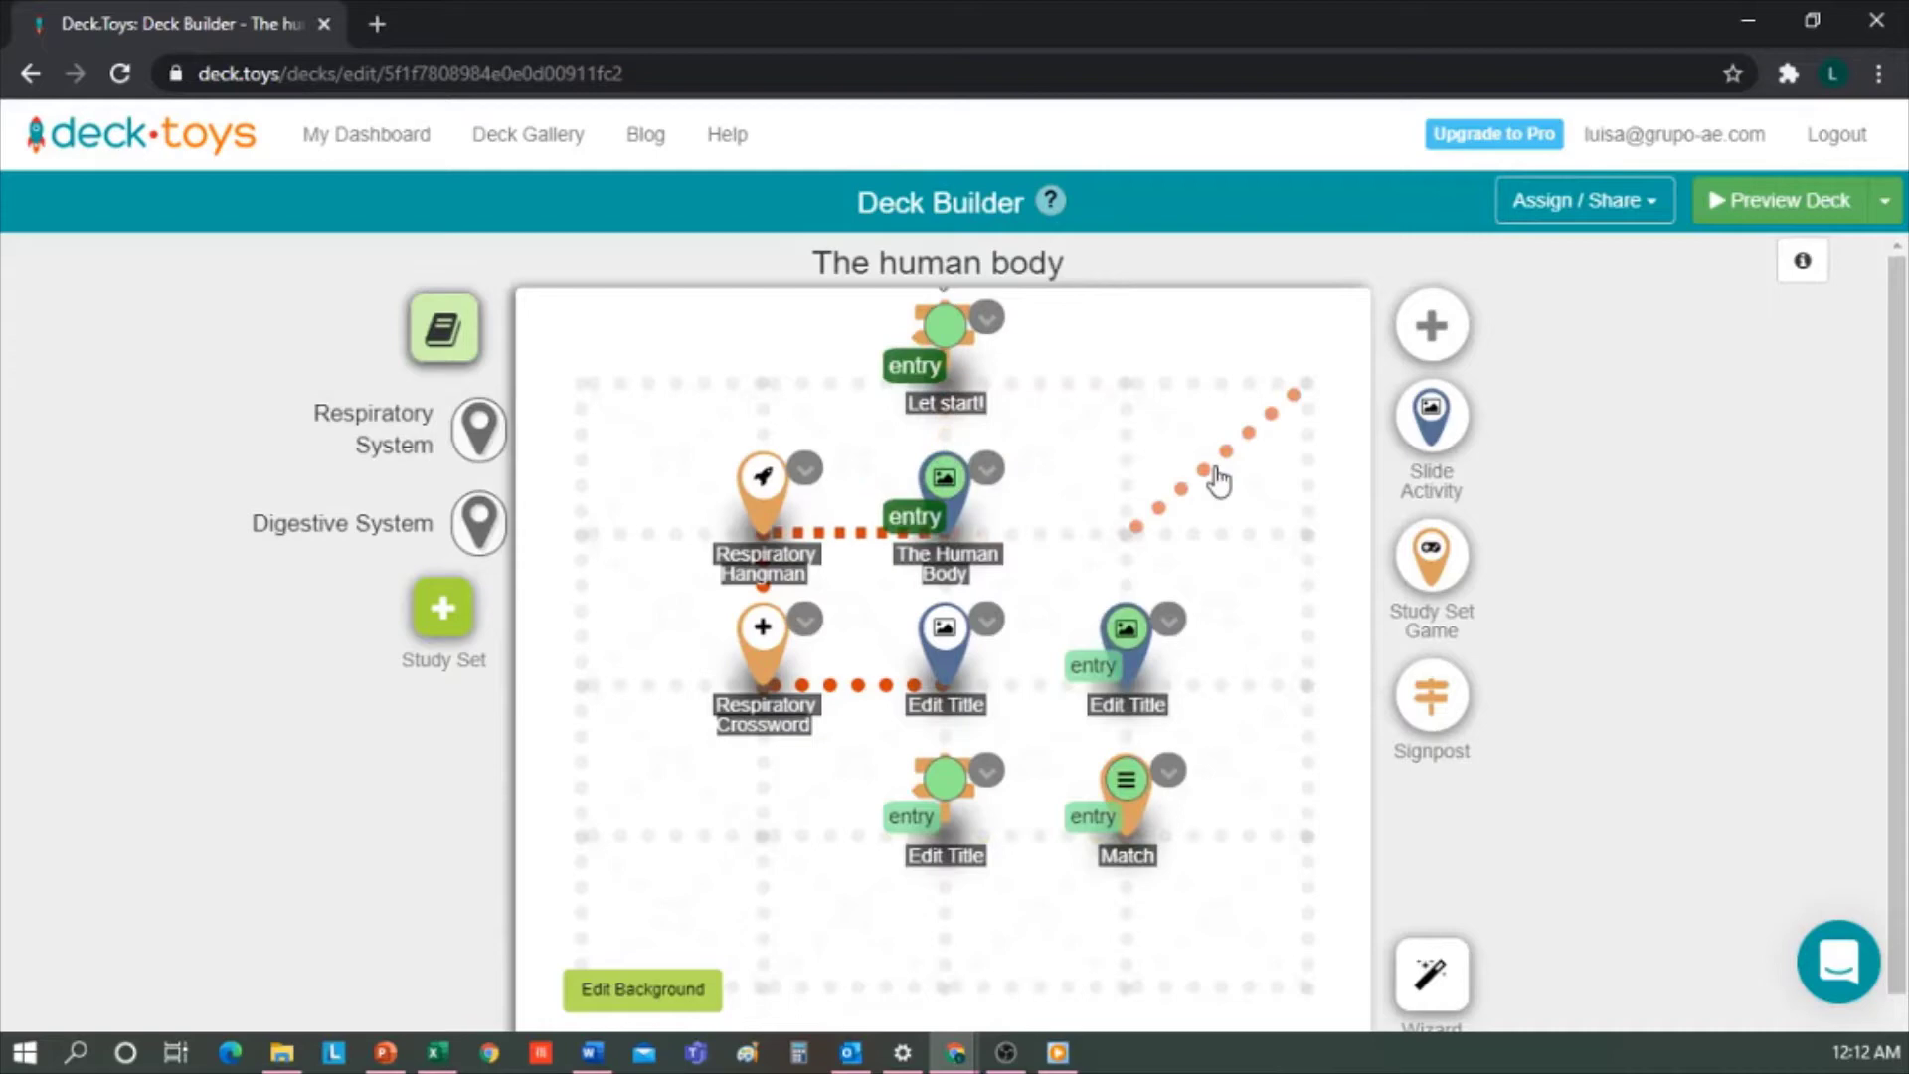
pyautogui.click(945, 453)
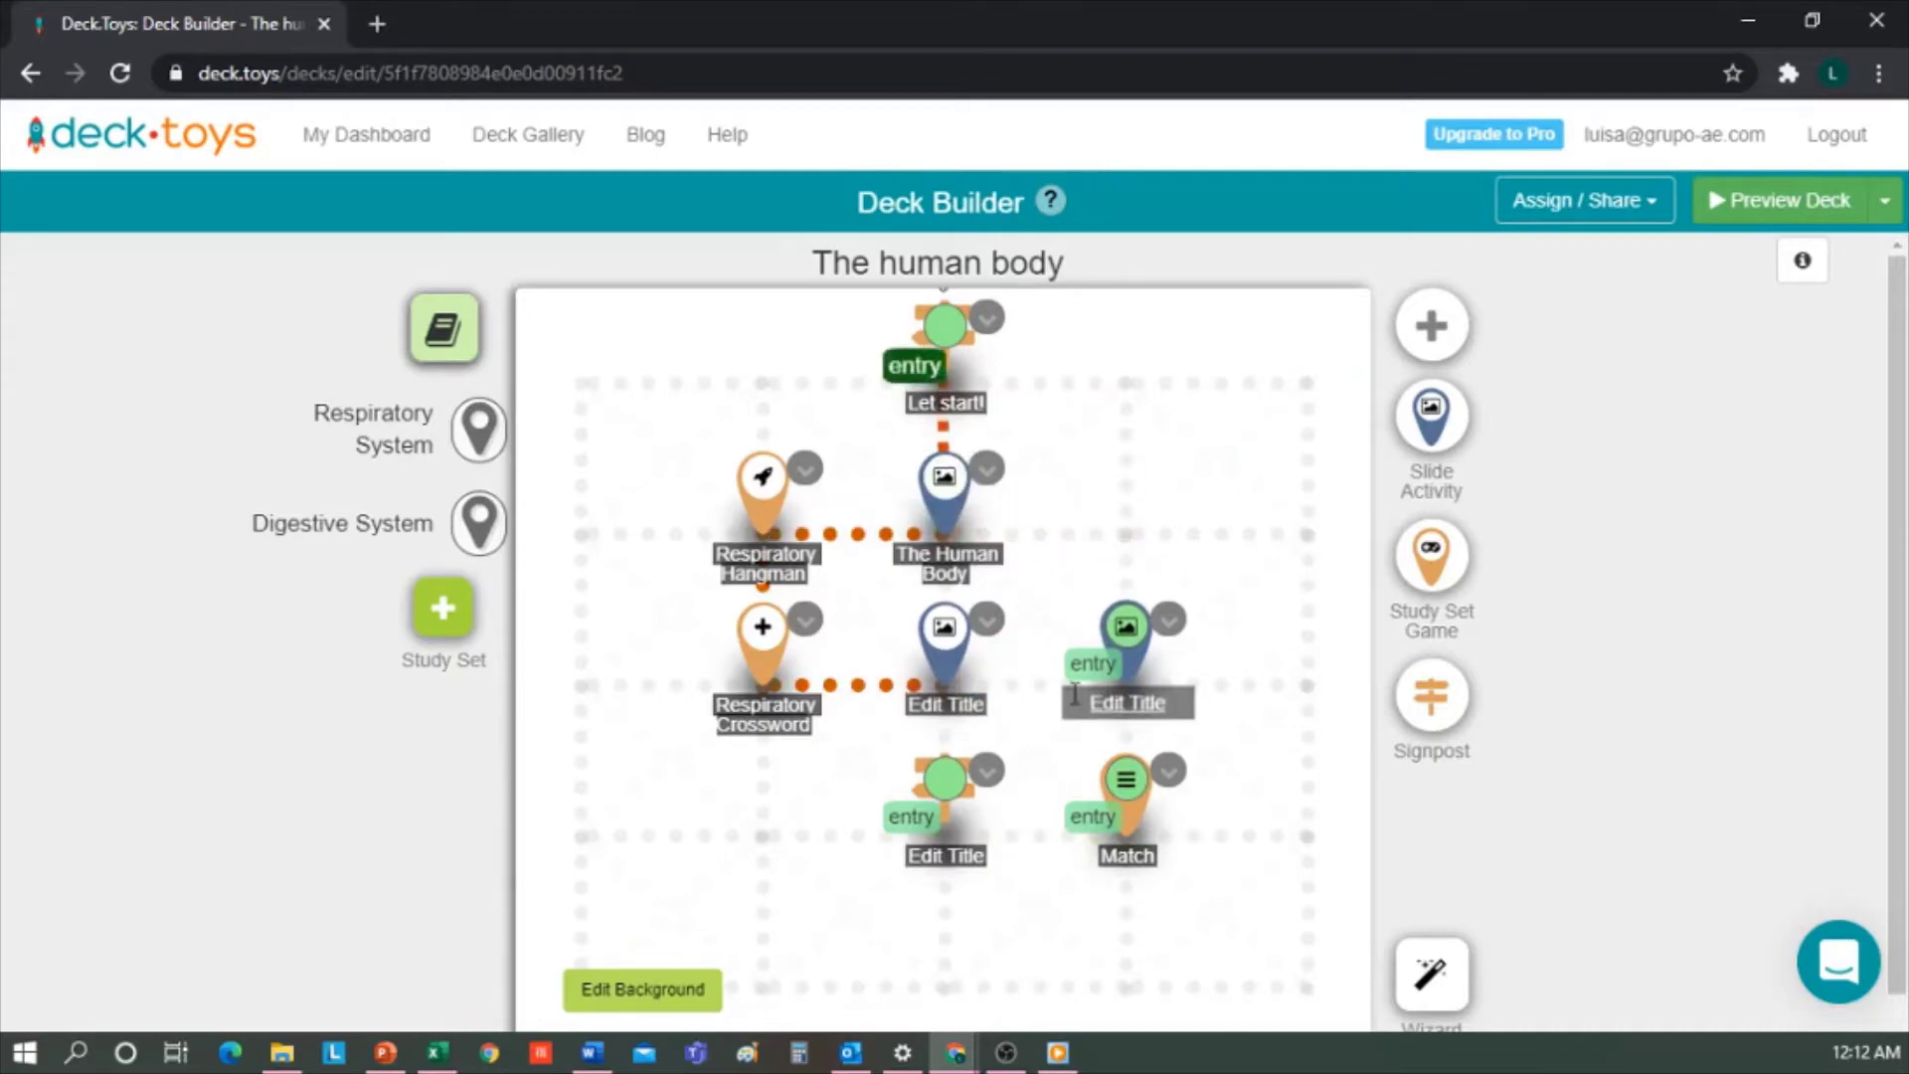
pyautogui.click(1041, 699)
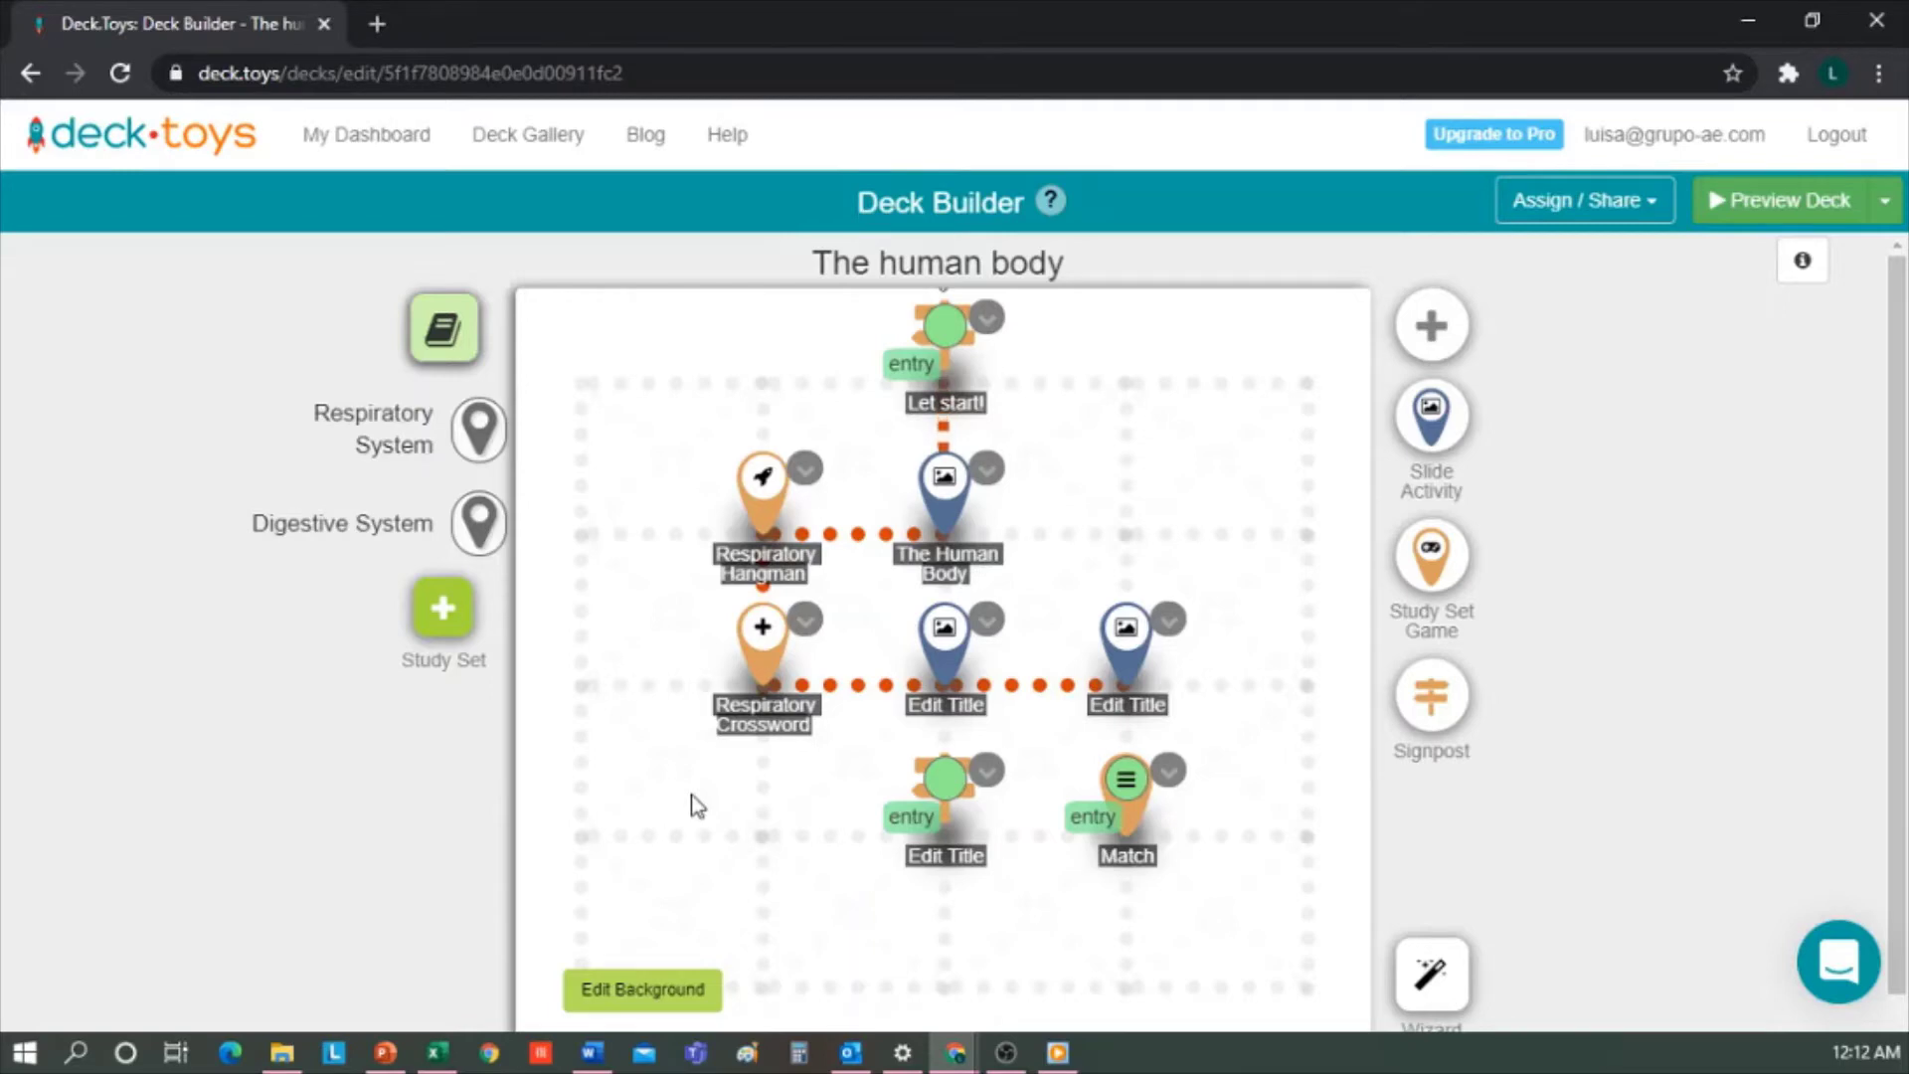
pyautogui.scroll(-3, 690, 795)
pyautogui.scroll(2, 690, 796)
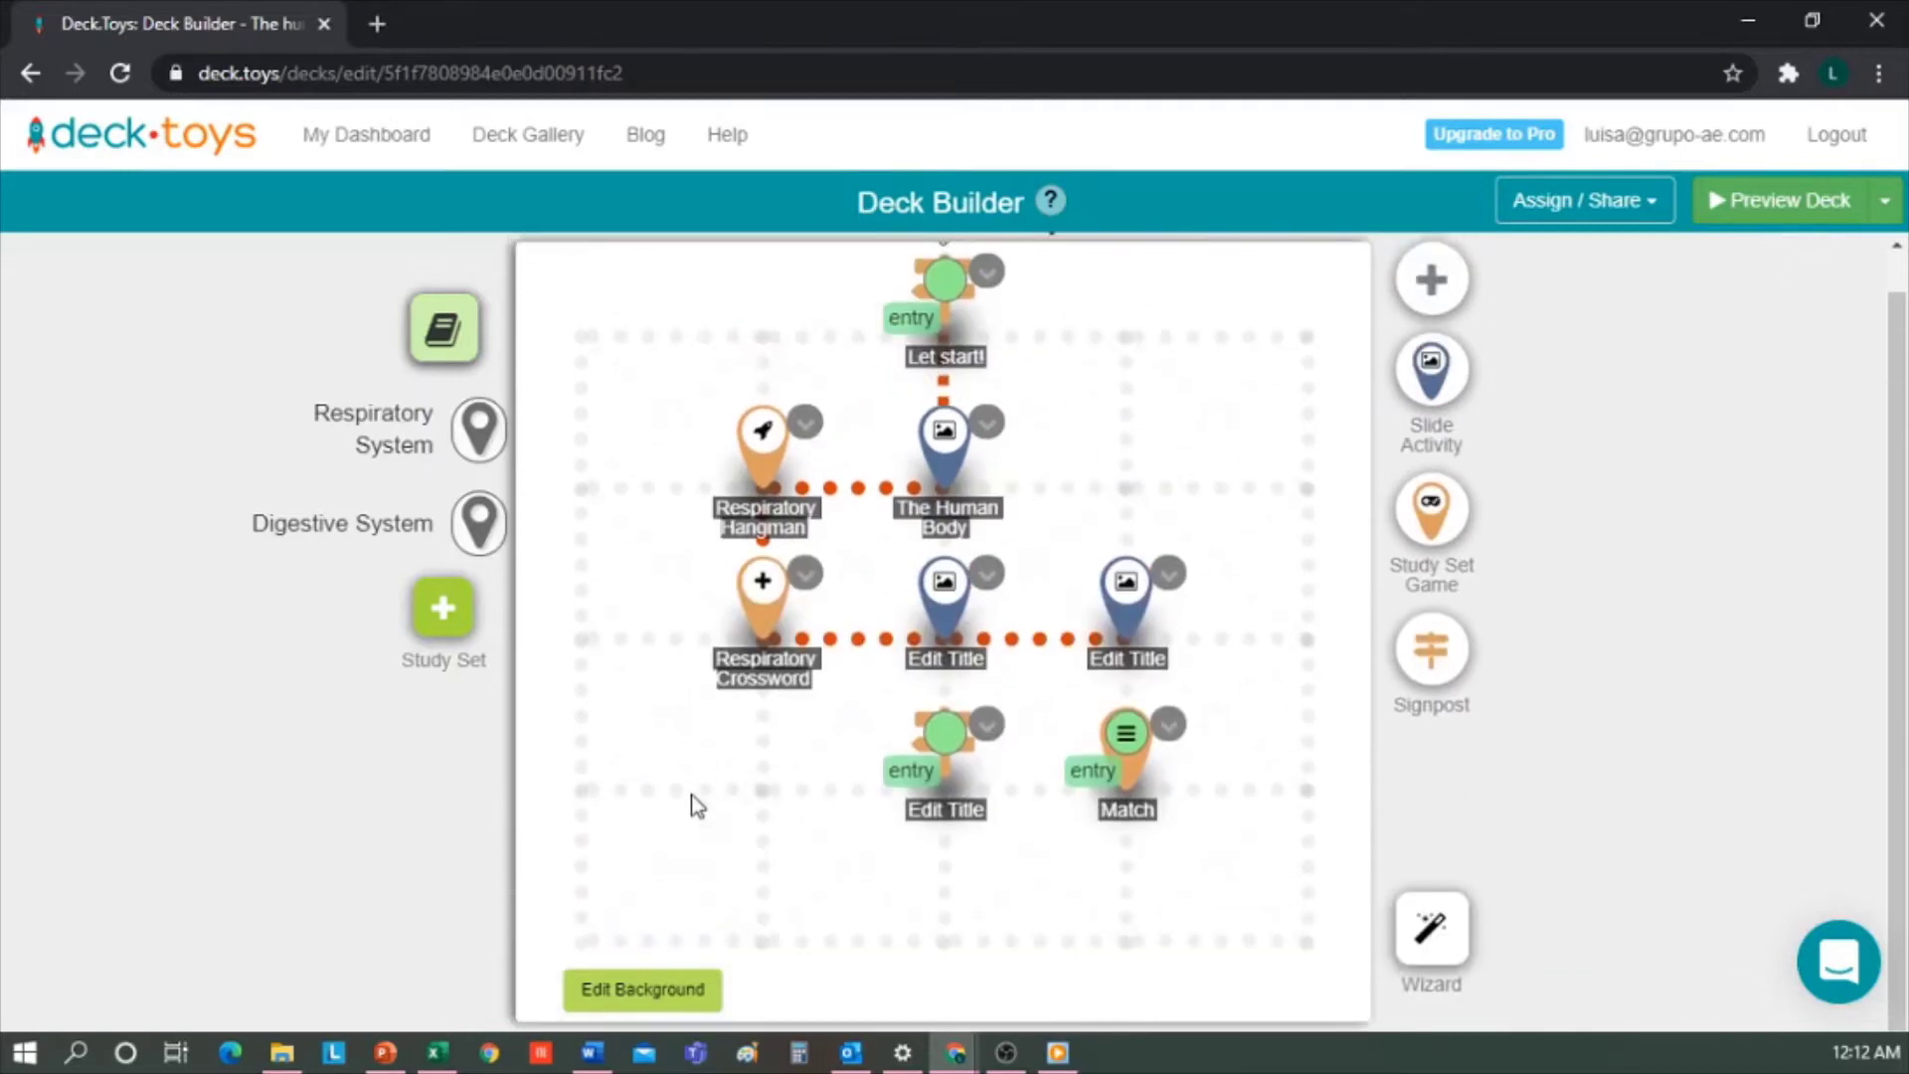
# Browse the Shapes, road, tree, rocket and ABC decorations, then bring up the Image Picker.
pyautogui.click(648, 990)
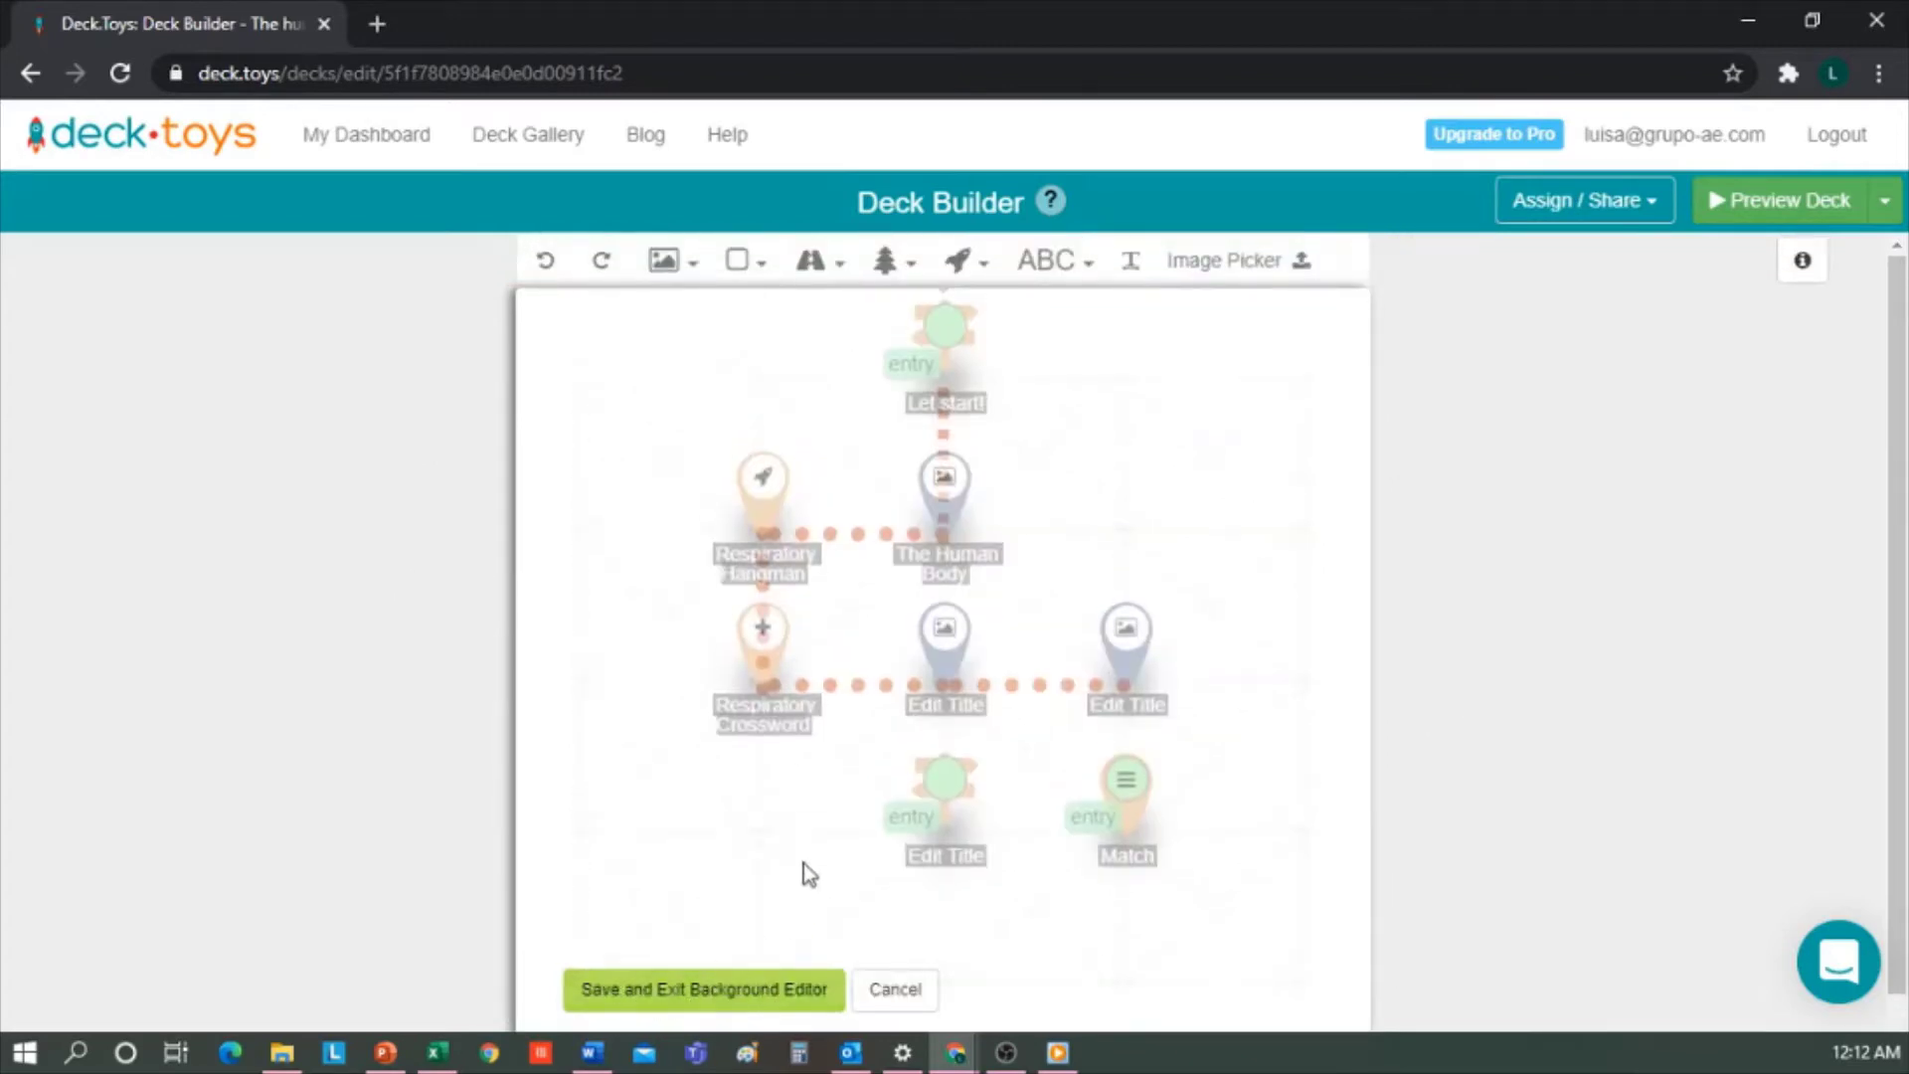
pyautogui.click(694, 261)
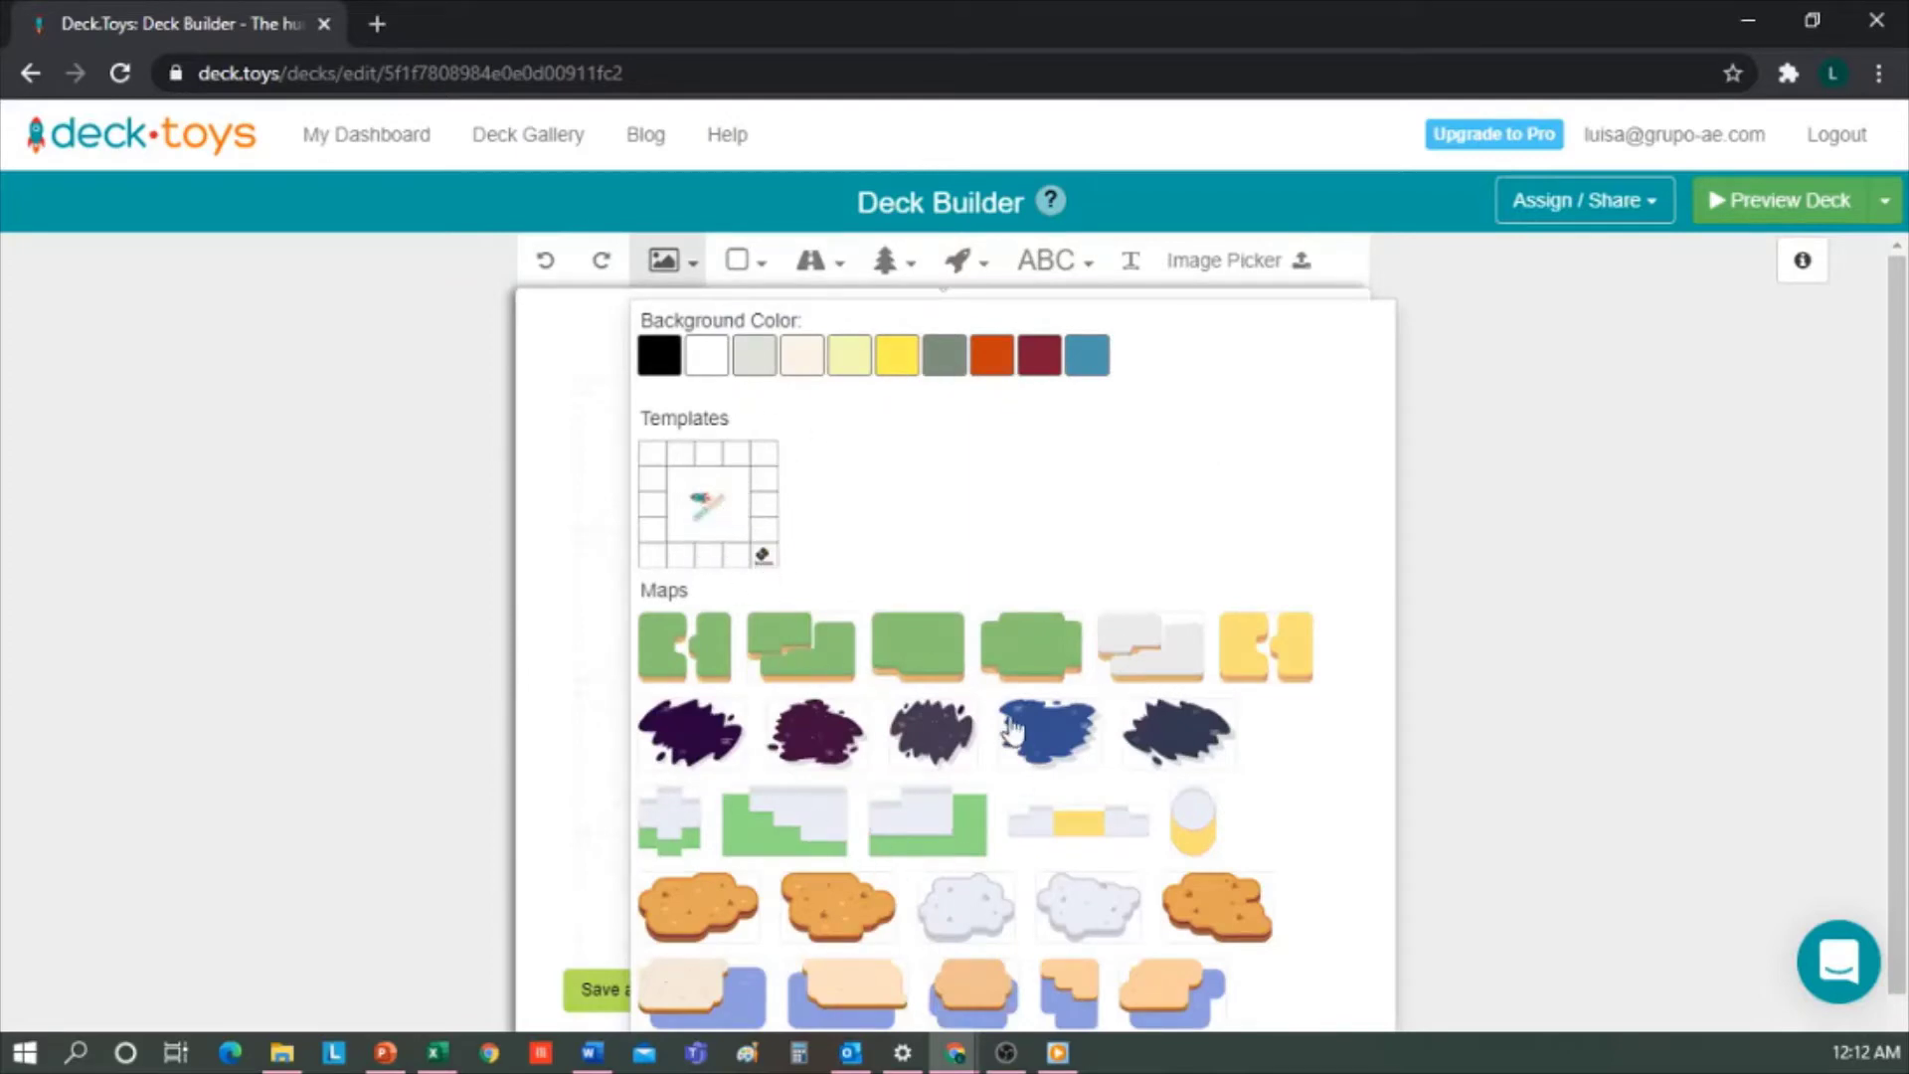
pyautogui.click(762, 268)
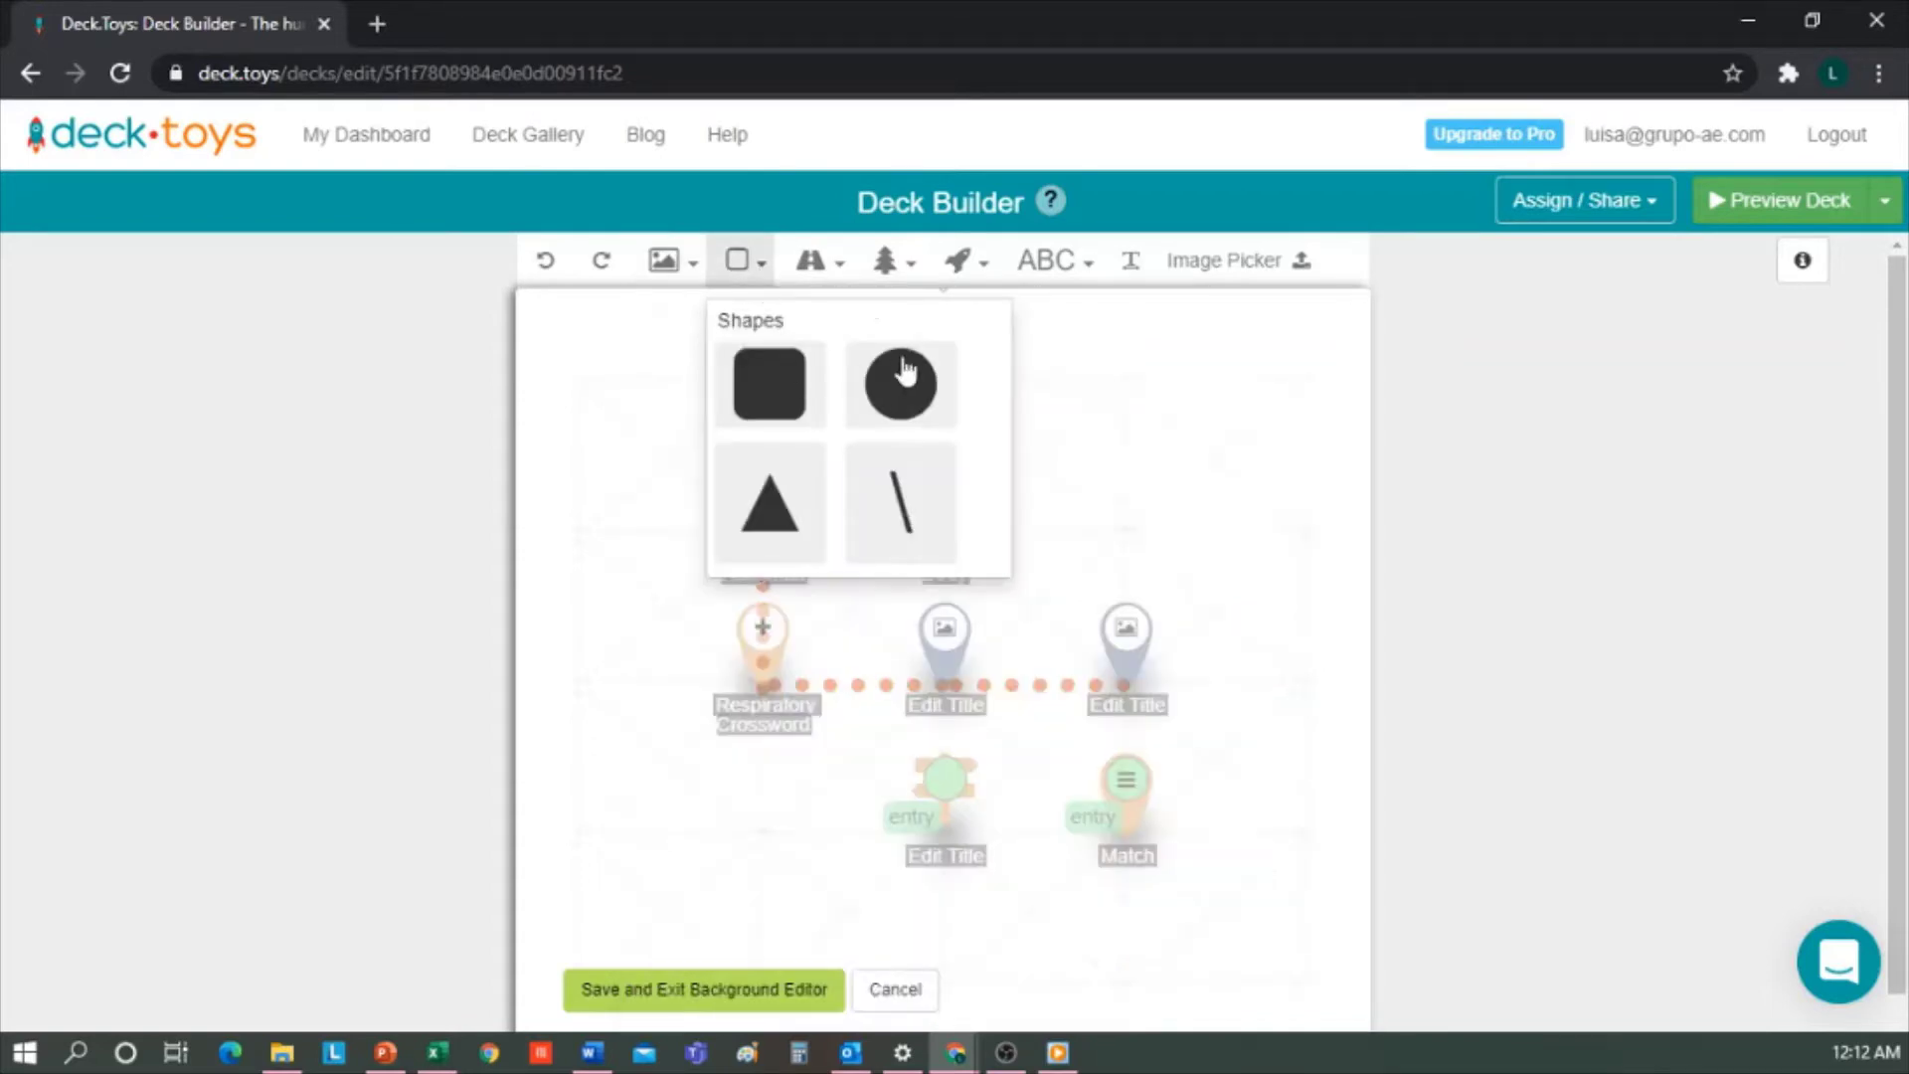
pyautogui.click(844, 278)
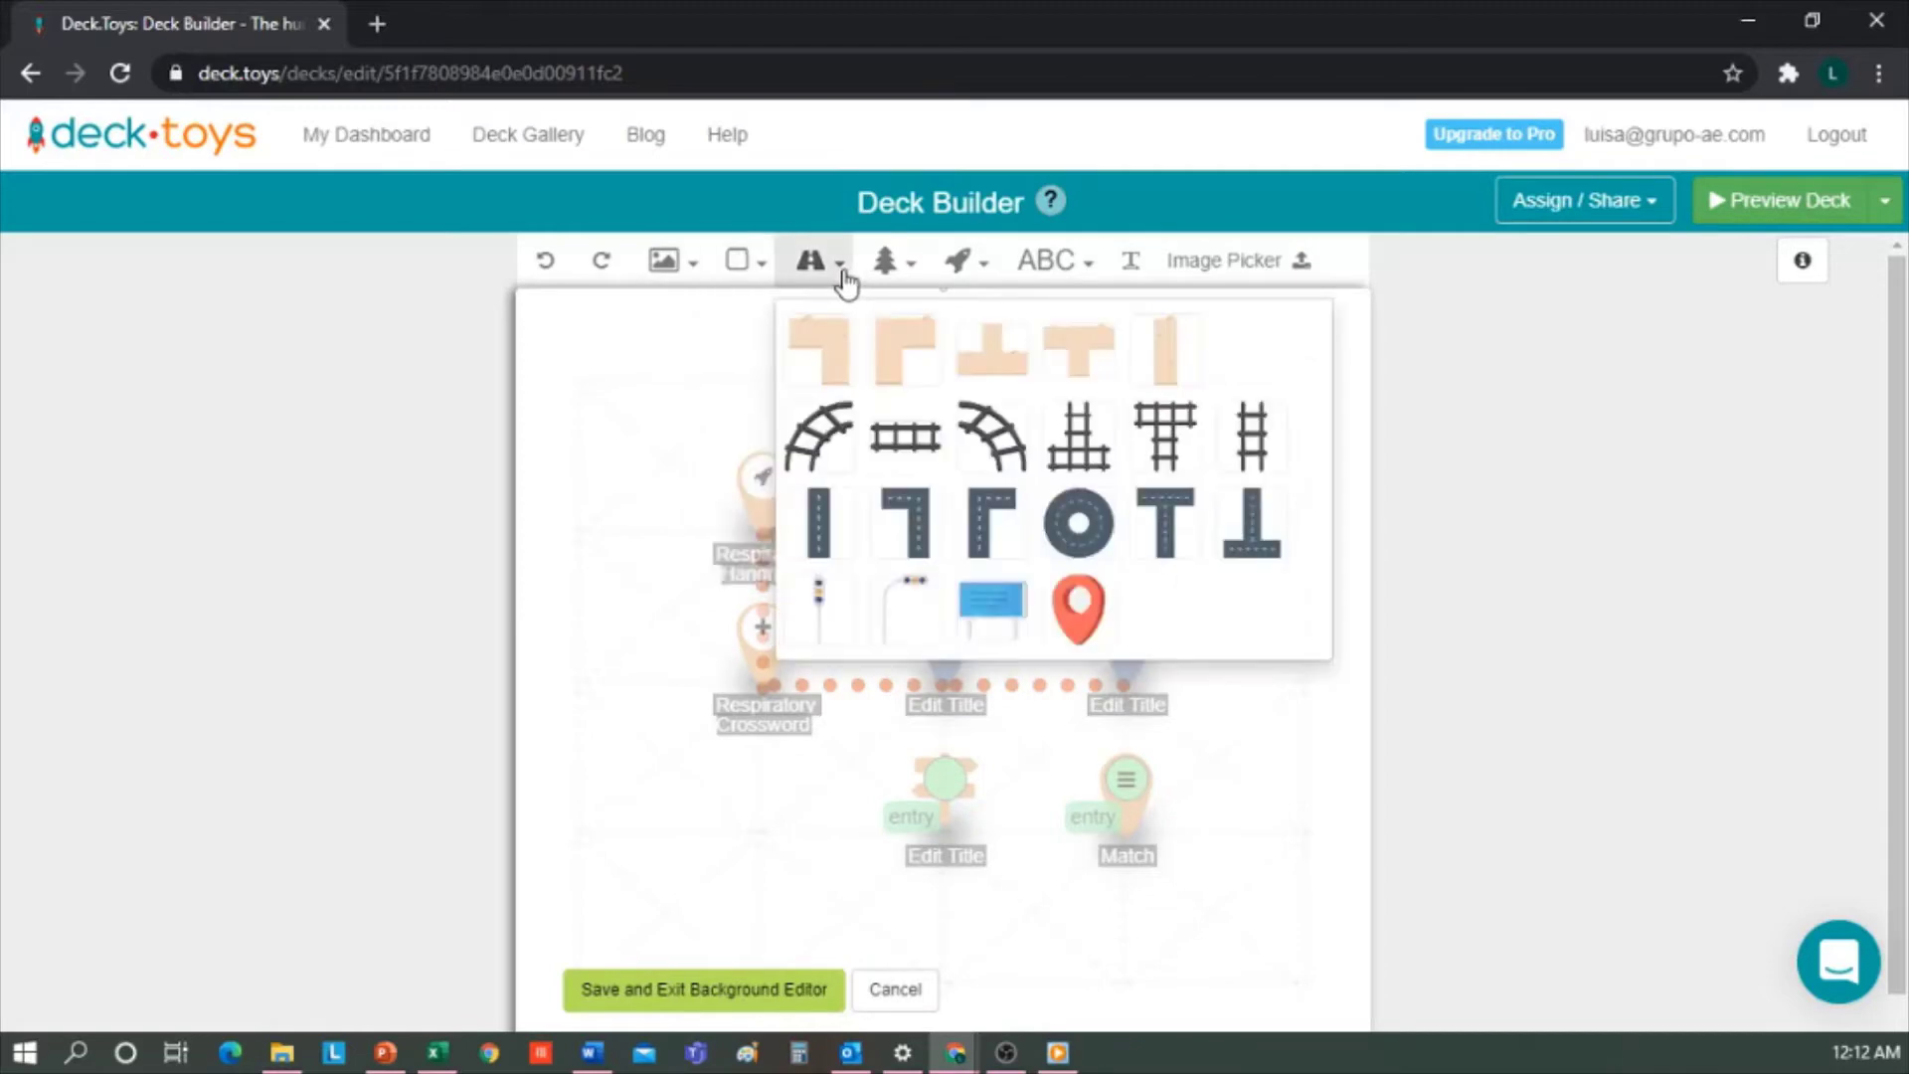
pyautogui.click(912, 279)
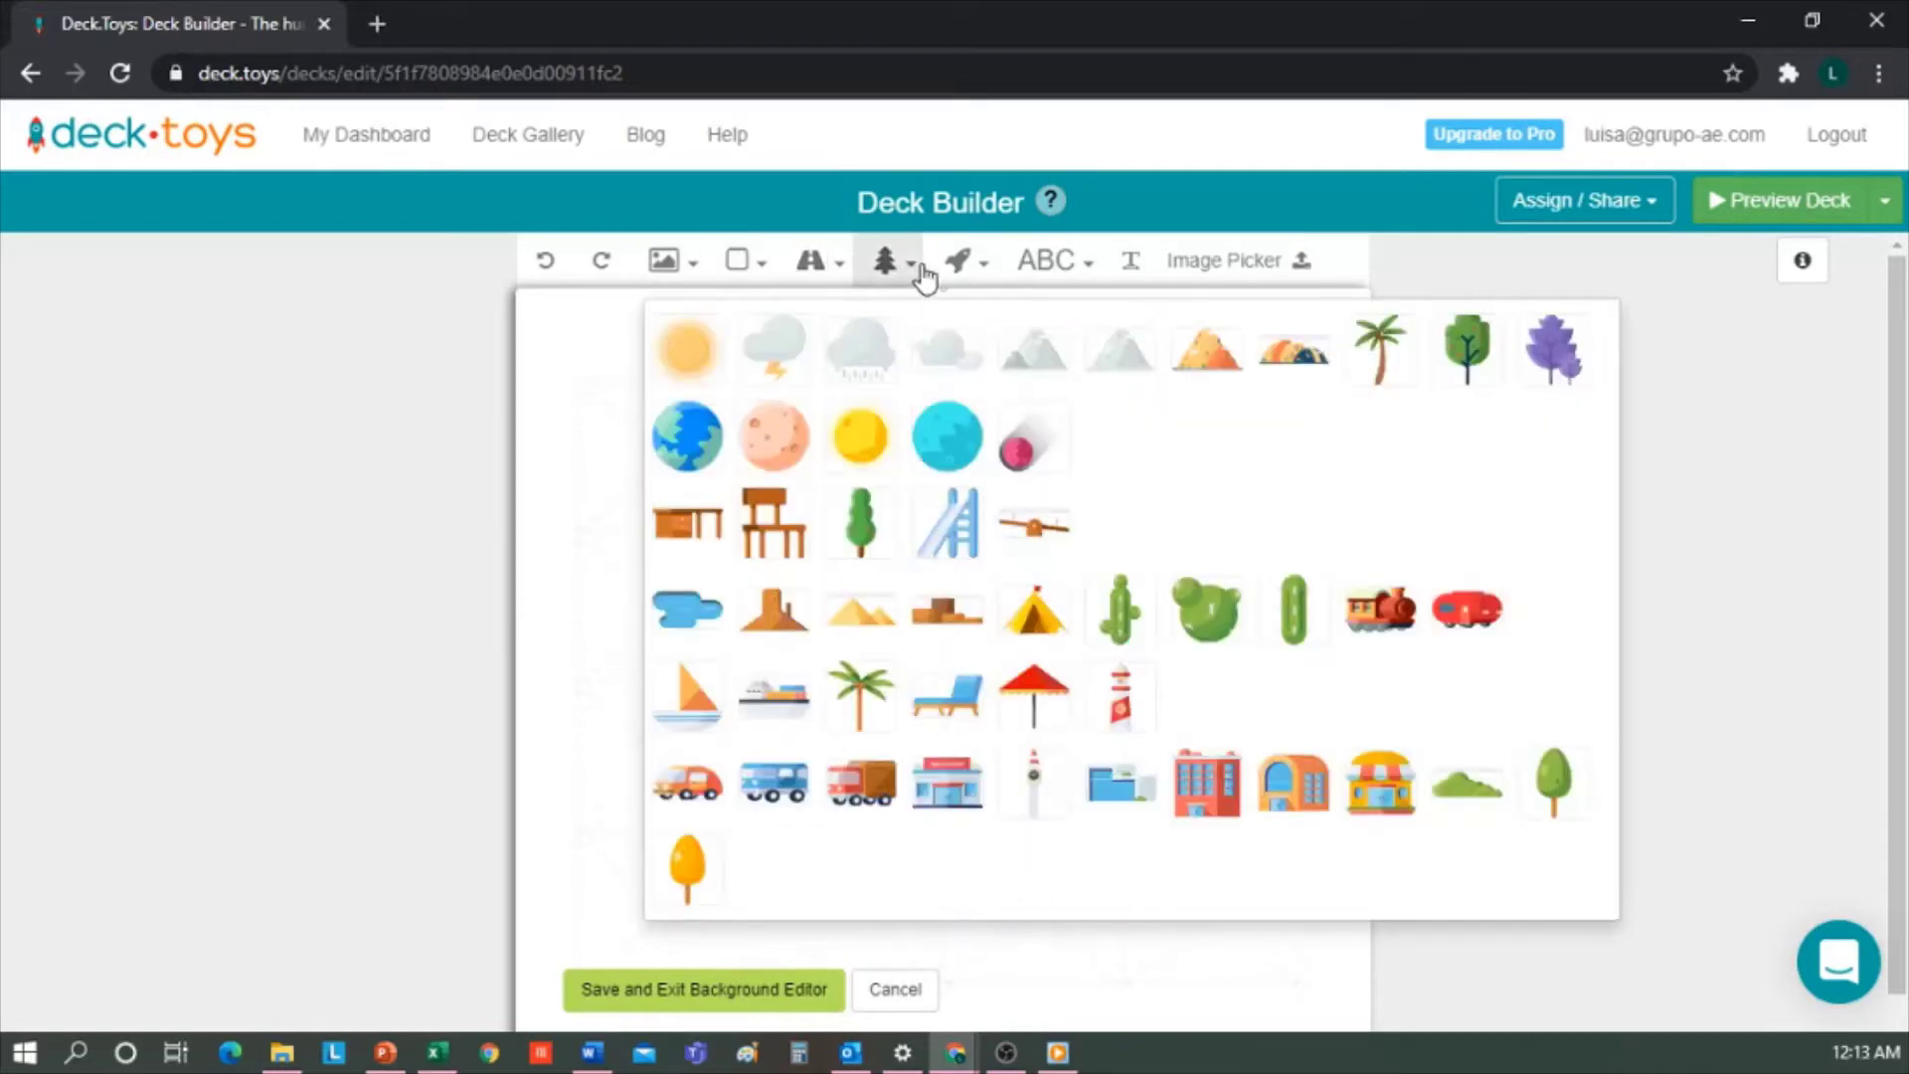
pyautogui.click(983, 271)
pyautogui.click(1086, 264)
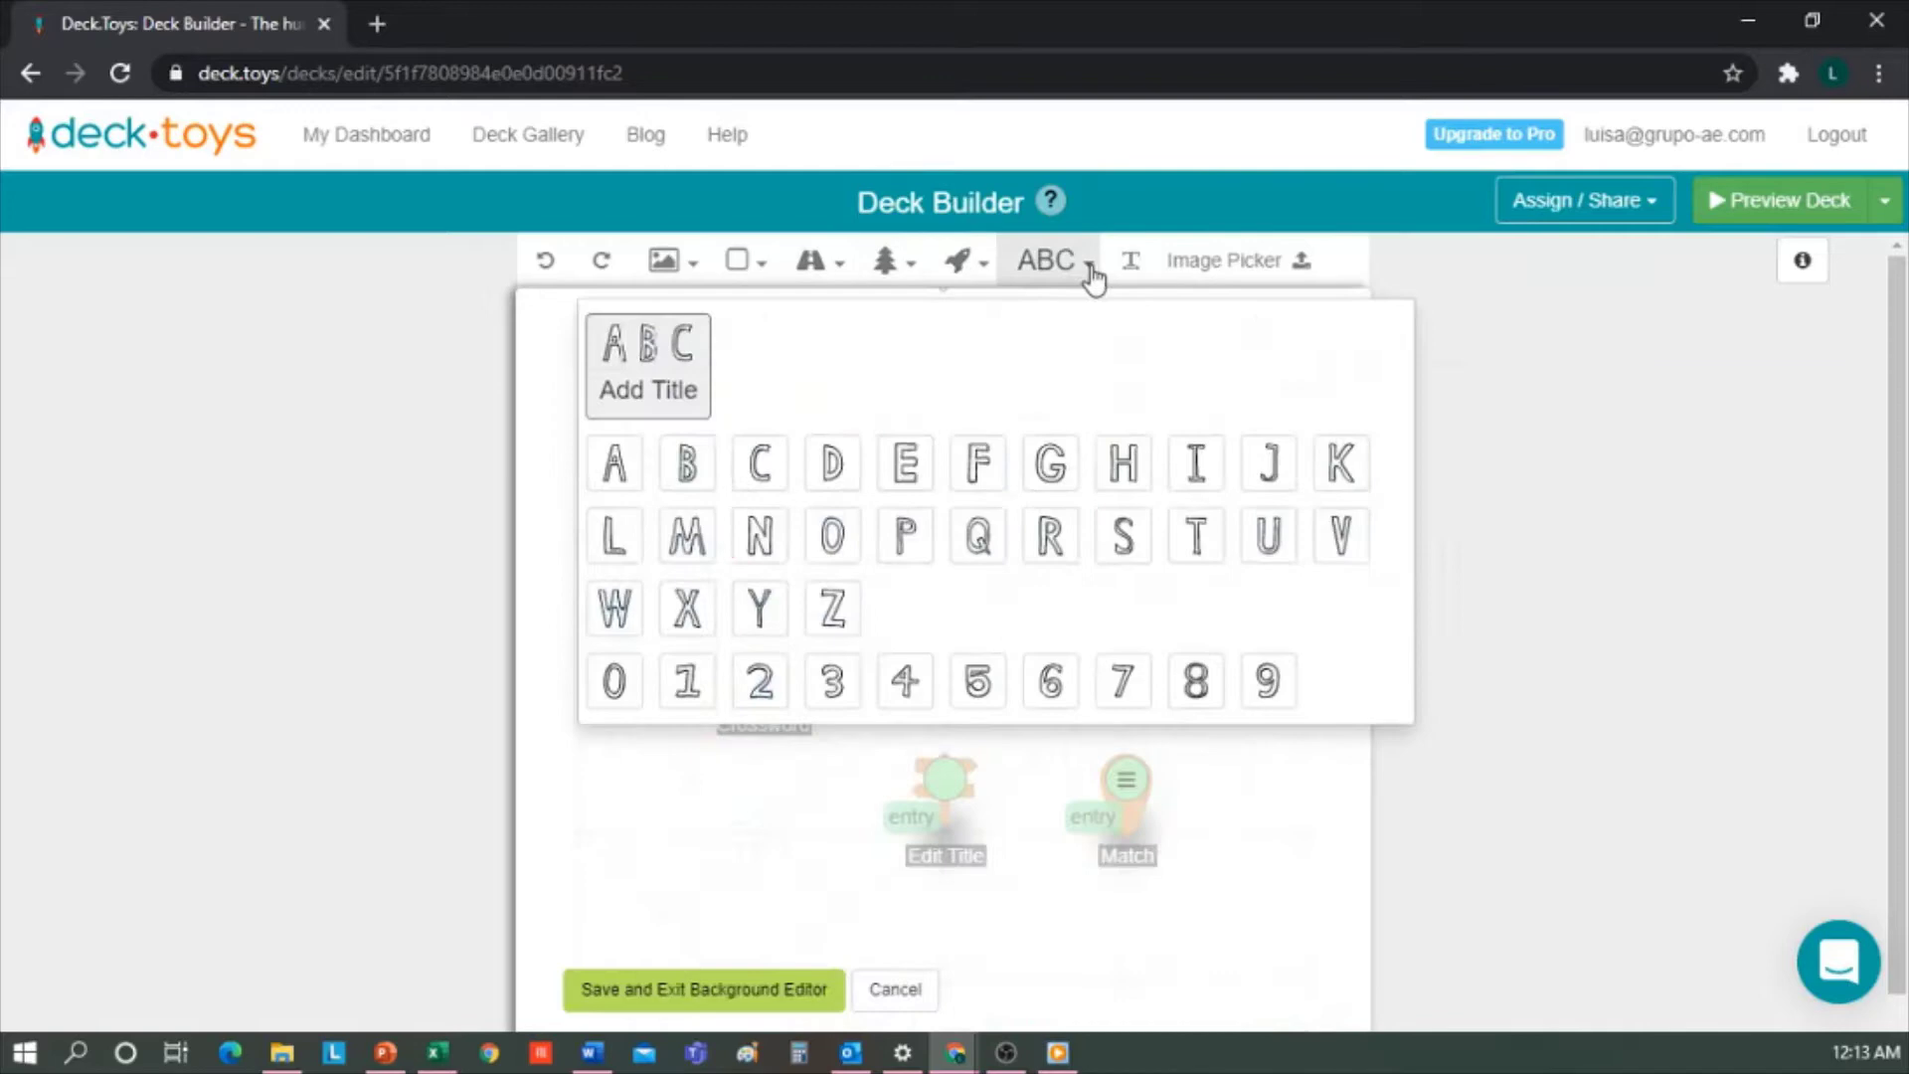
pyautogui.click(1199, 266)
pyautogui.click(1201, 266)
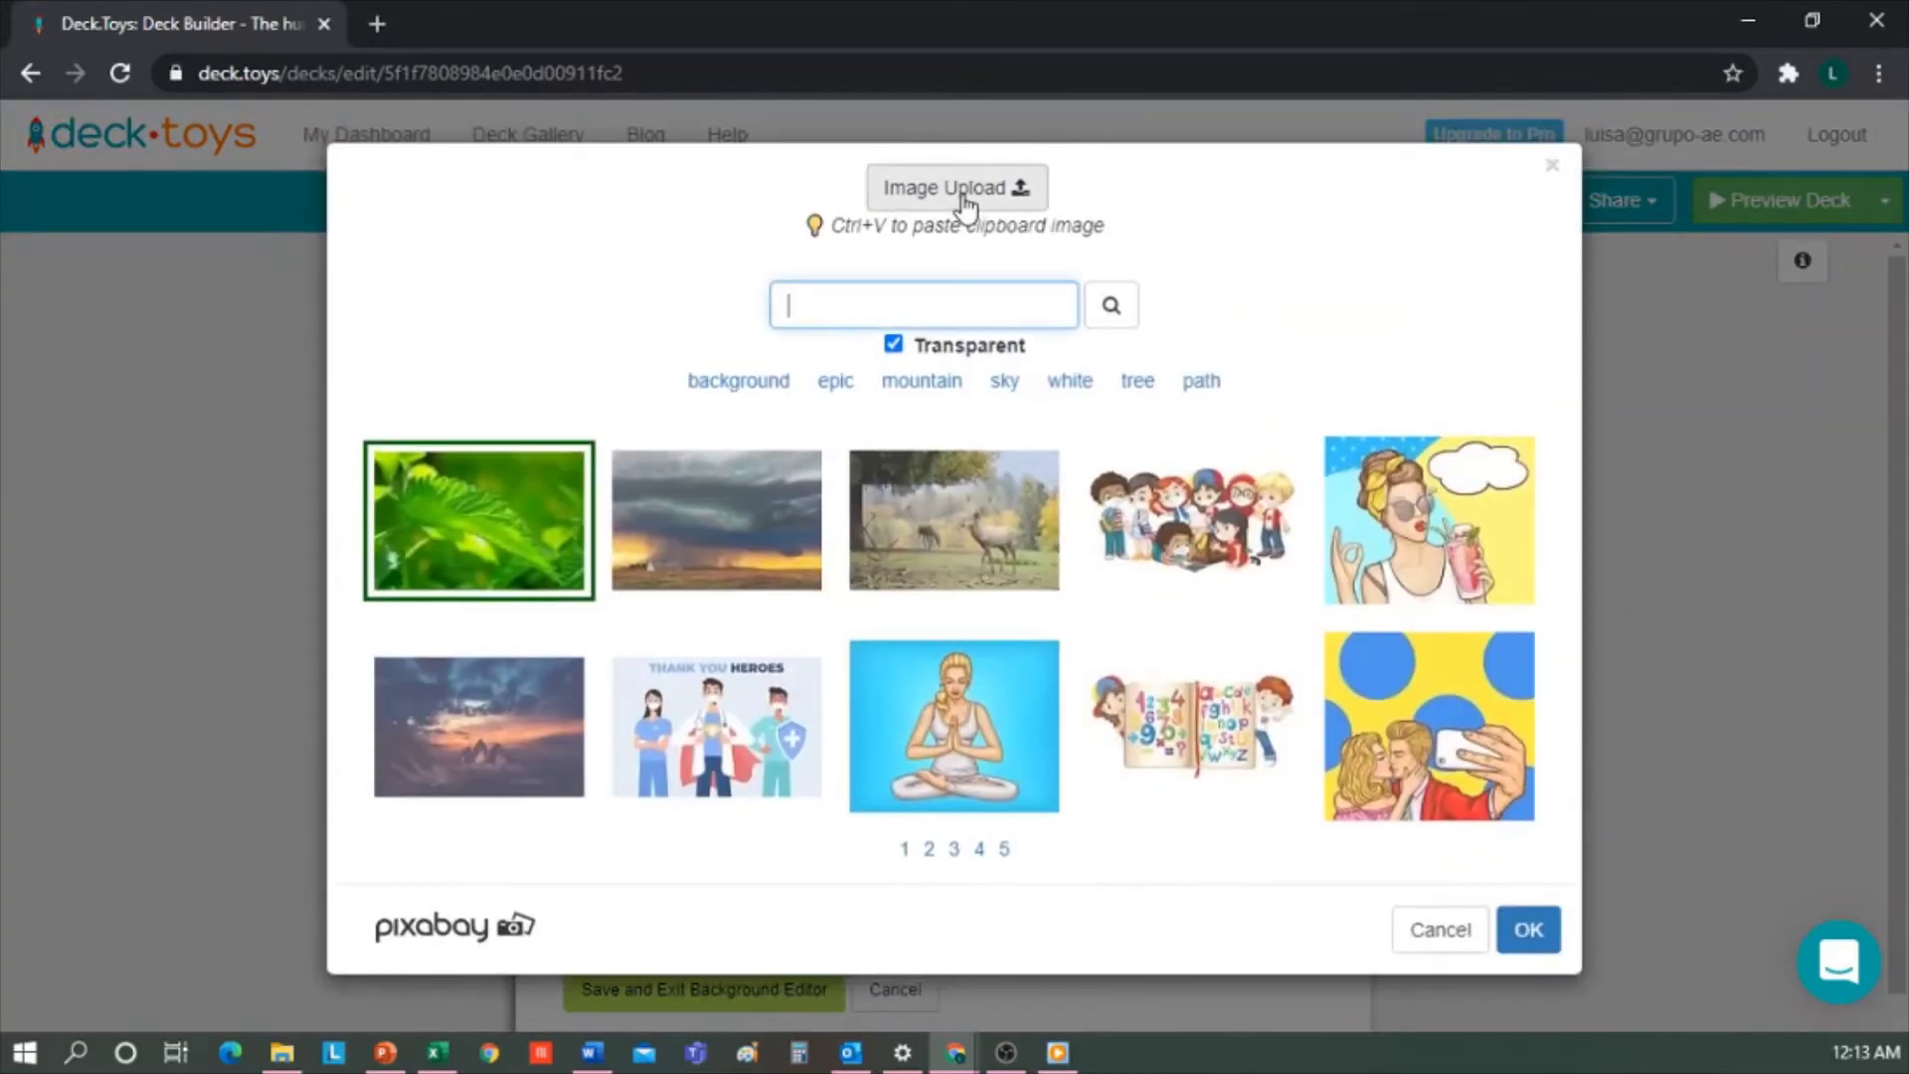
# Upload the Human Body picture from the computer into the background.
pyautogui.click(963, 199)
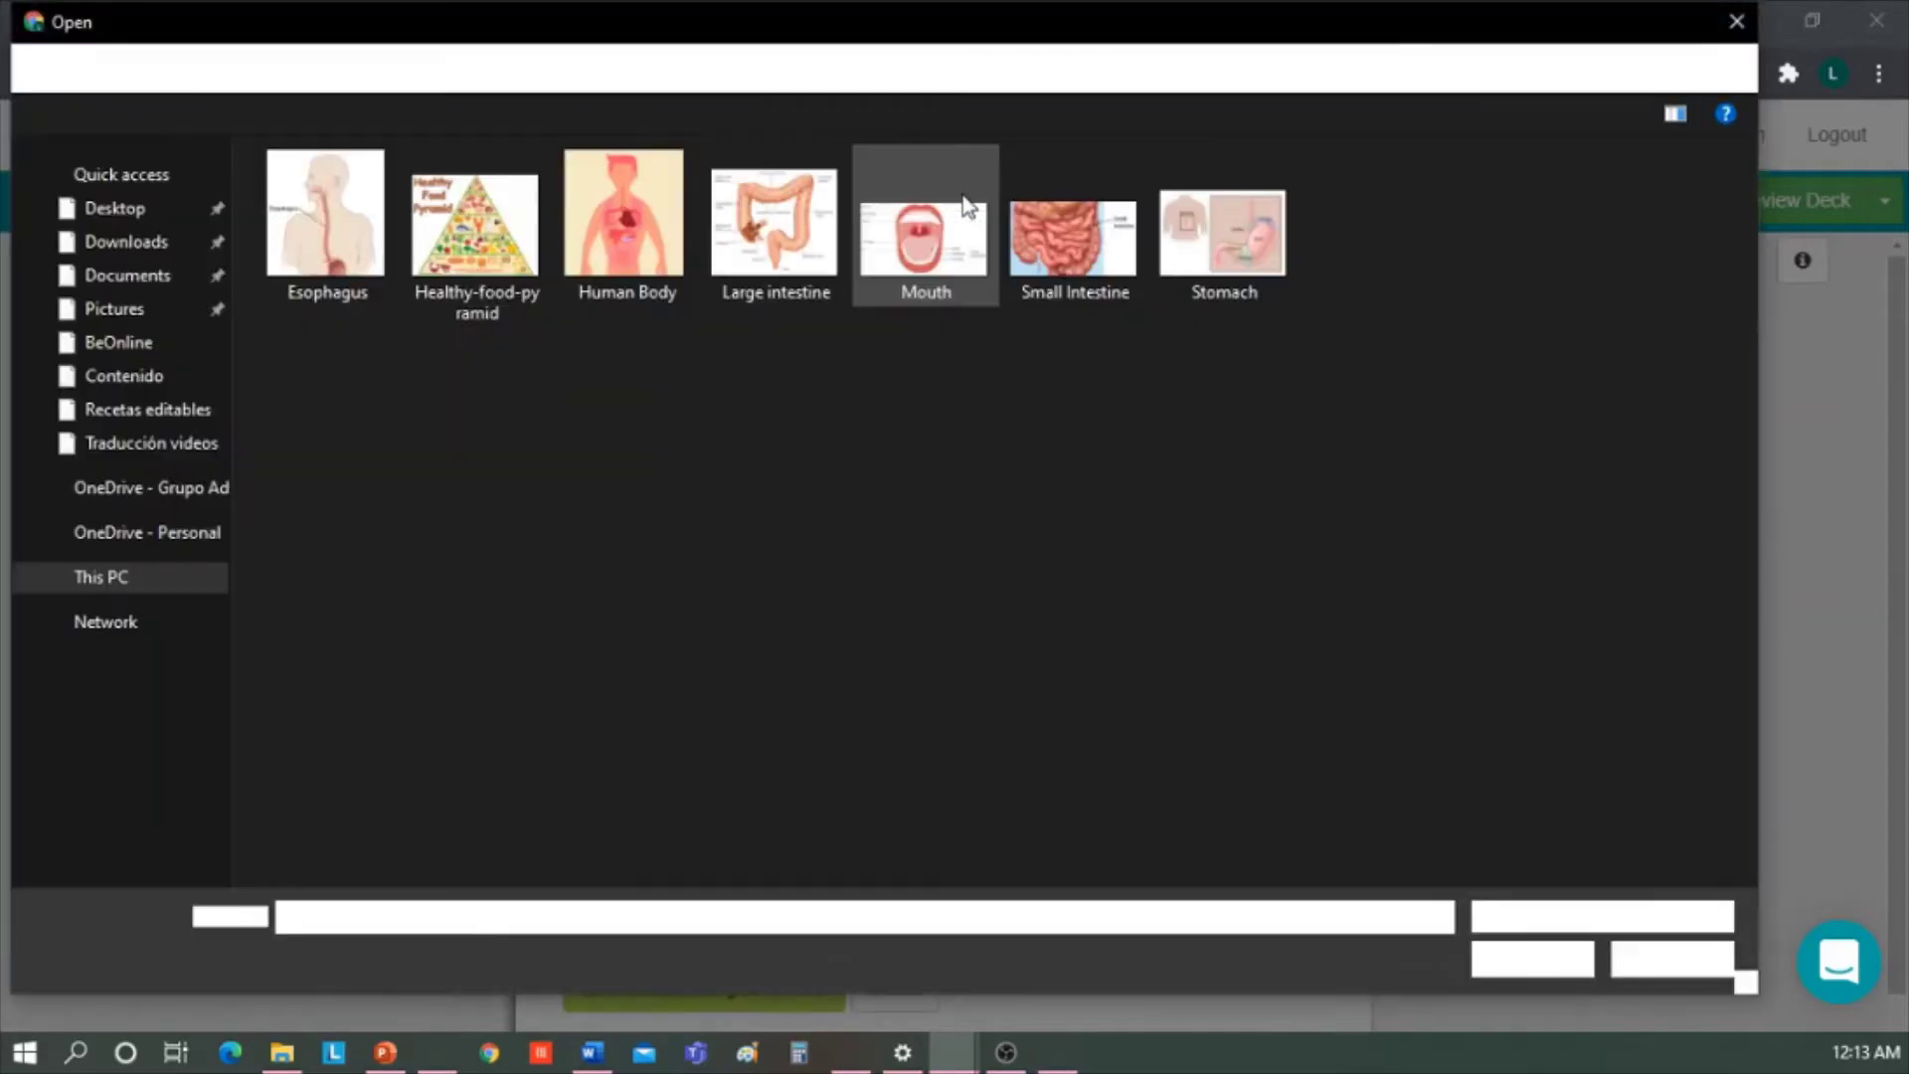
pyautogui.click(634, 248)
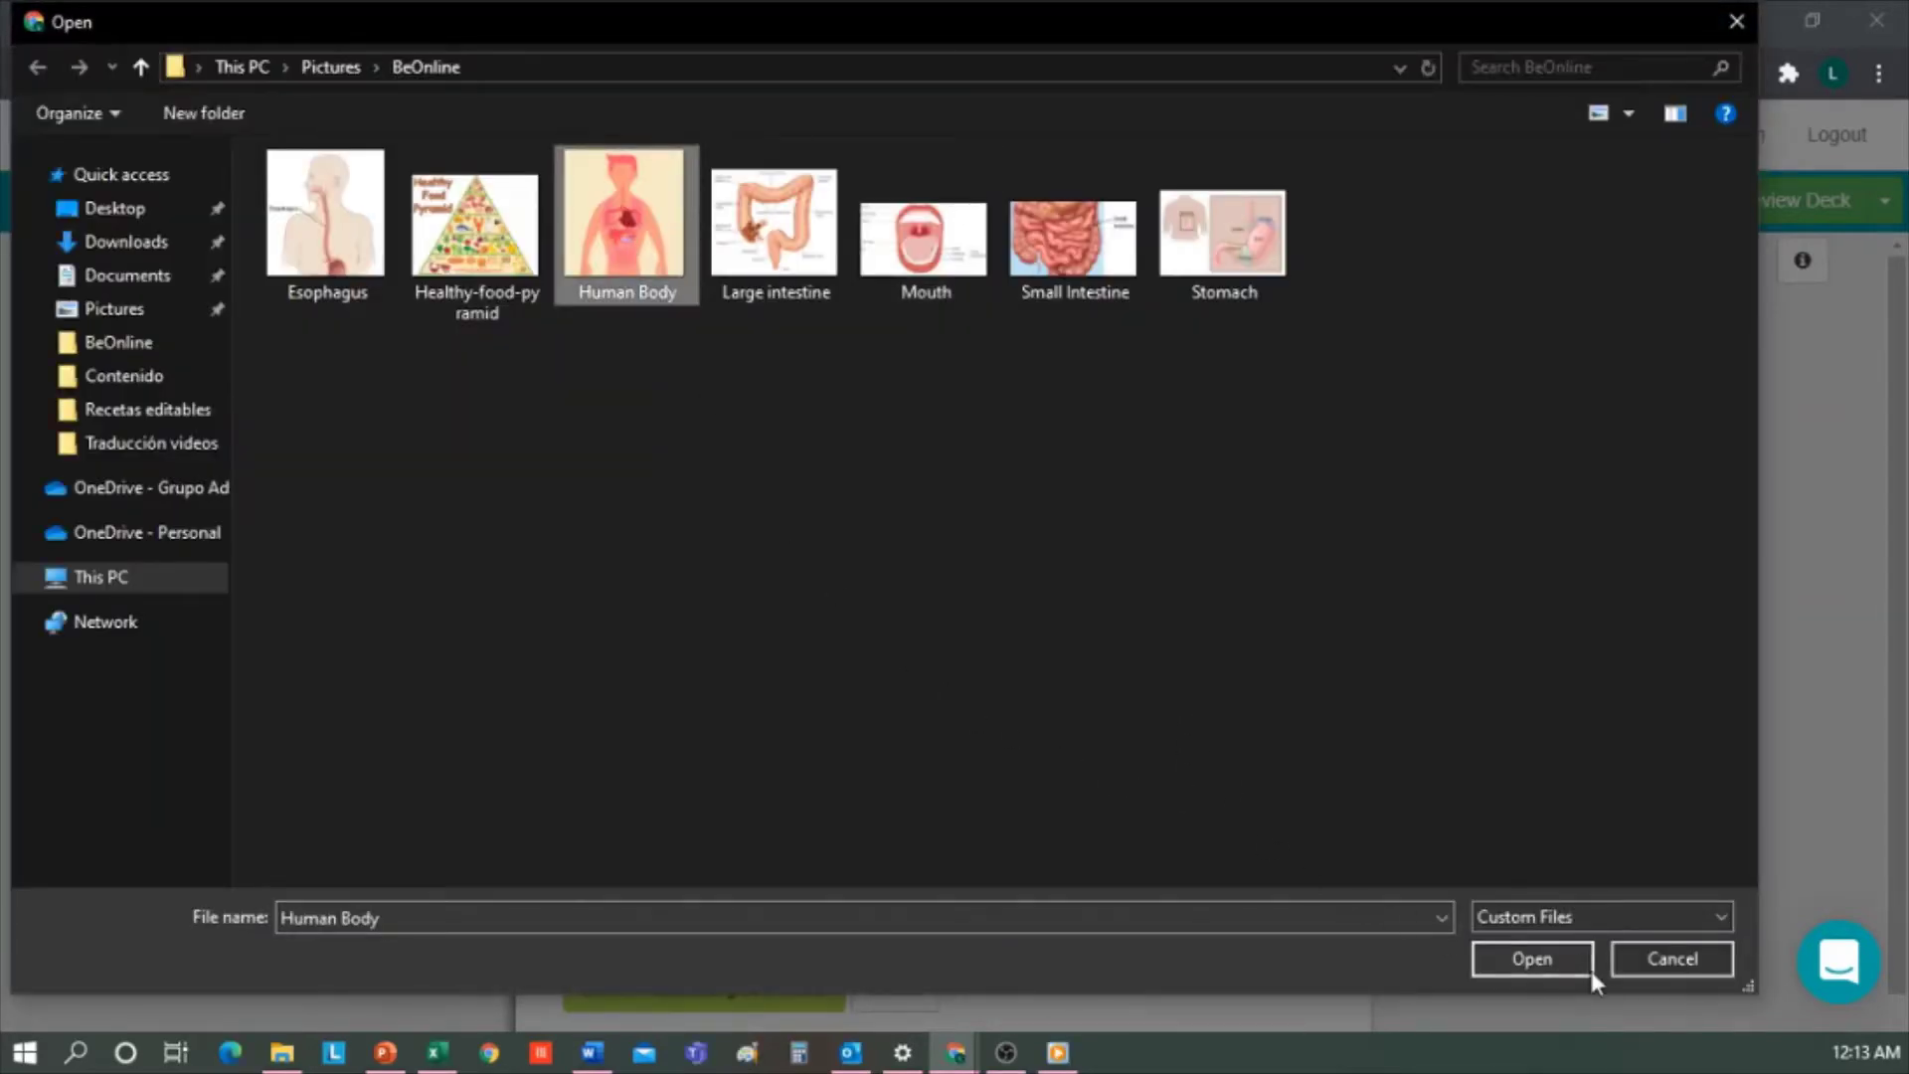
pyautogui.click(1547, 959)
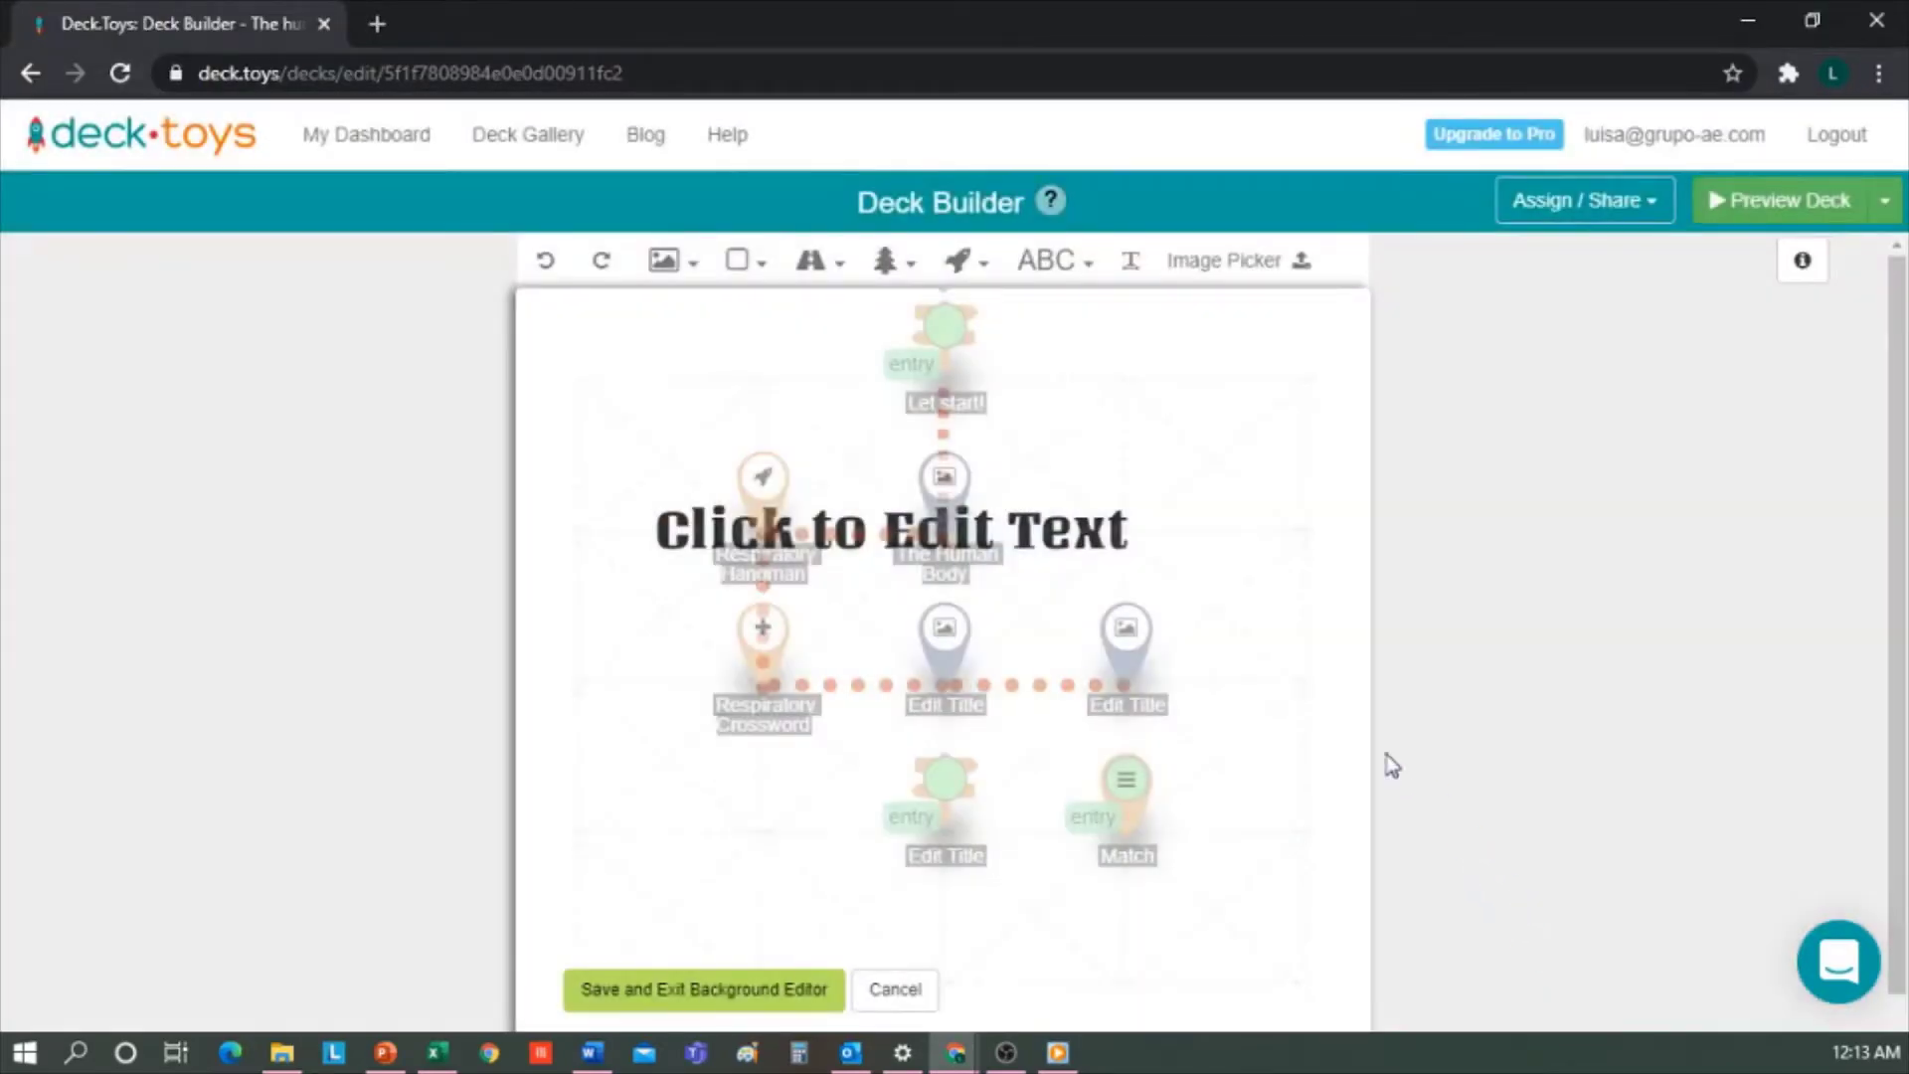
# Delete the 'Click to Edit Text' placeholder and stretch the body picture across the canvas.
pyautogui.click(1009, 534)
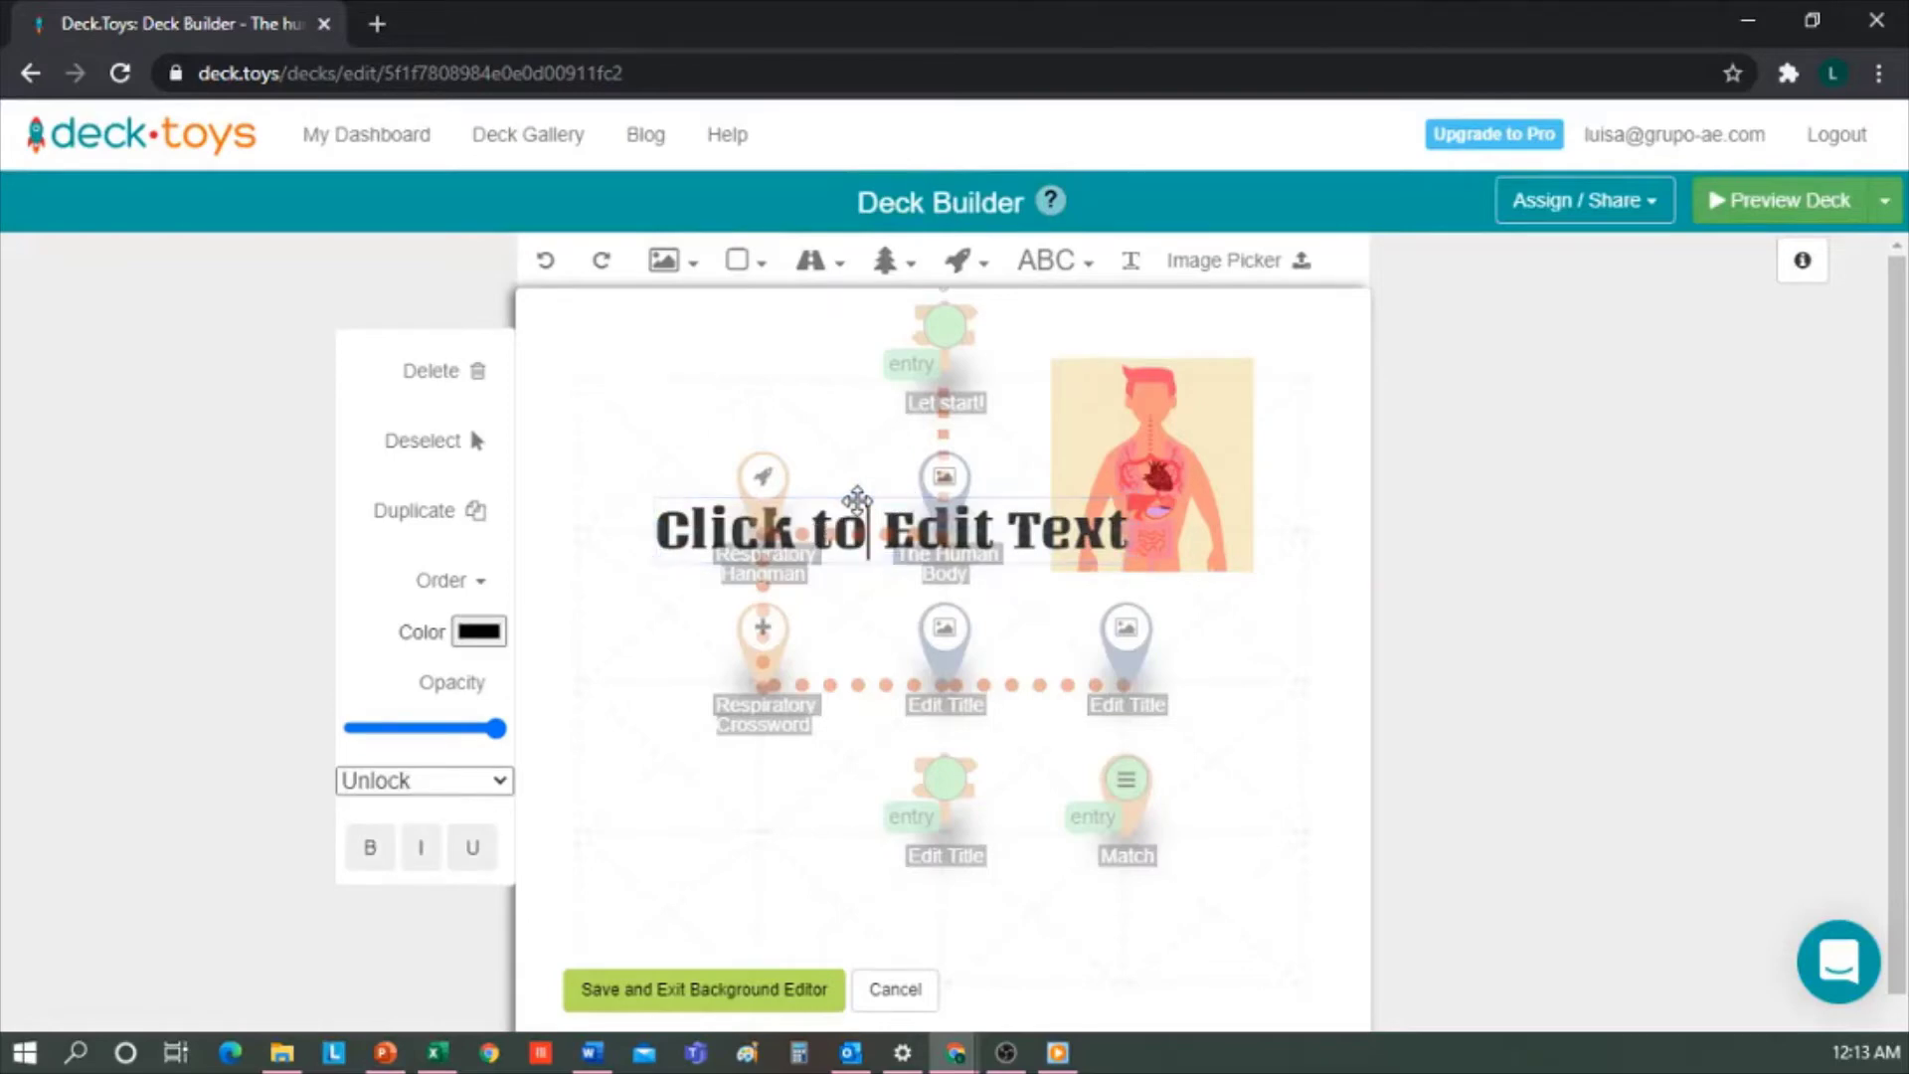
pyautogui.press('Delete')
pyautogui.moveTo(1196, 453); pyautogui.dragTo(679, 382)
pyautogui.moveTo(736, 506); pyautogui.dragTo(1380, 1059)
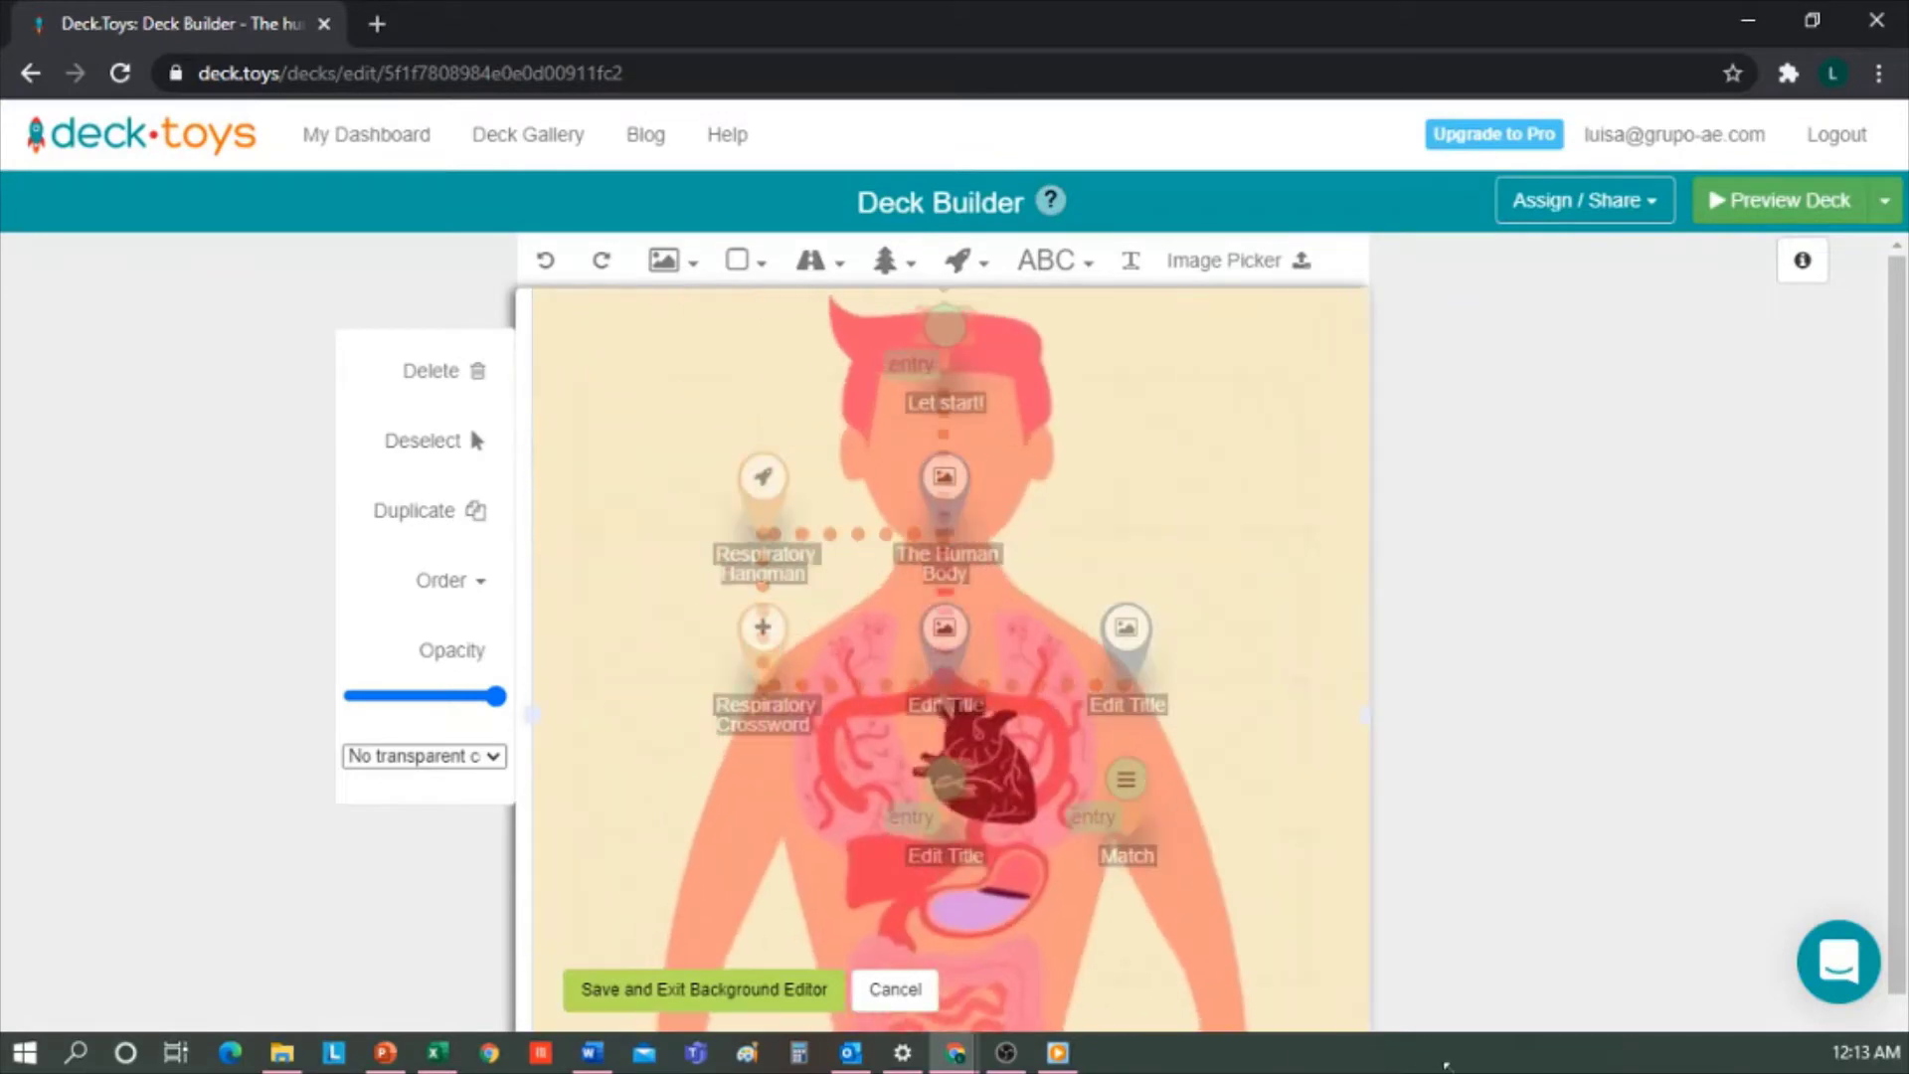
pyautogui.moveTo(1302, 791)
pyautogui.mouseDown()
pyautogui.moveTo(1283, 797)
pyautogui.moveTo(1295, 771)
pyautogui.mouseUp()
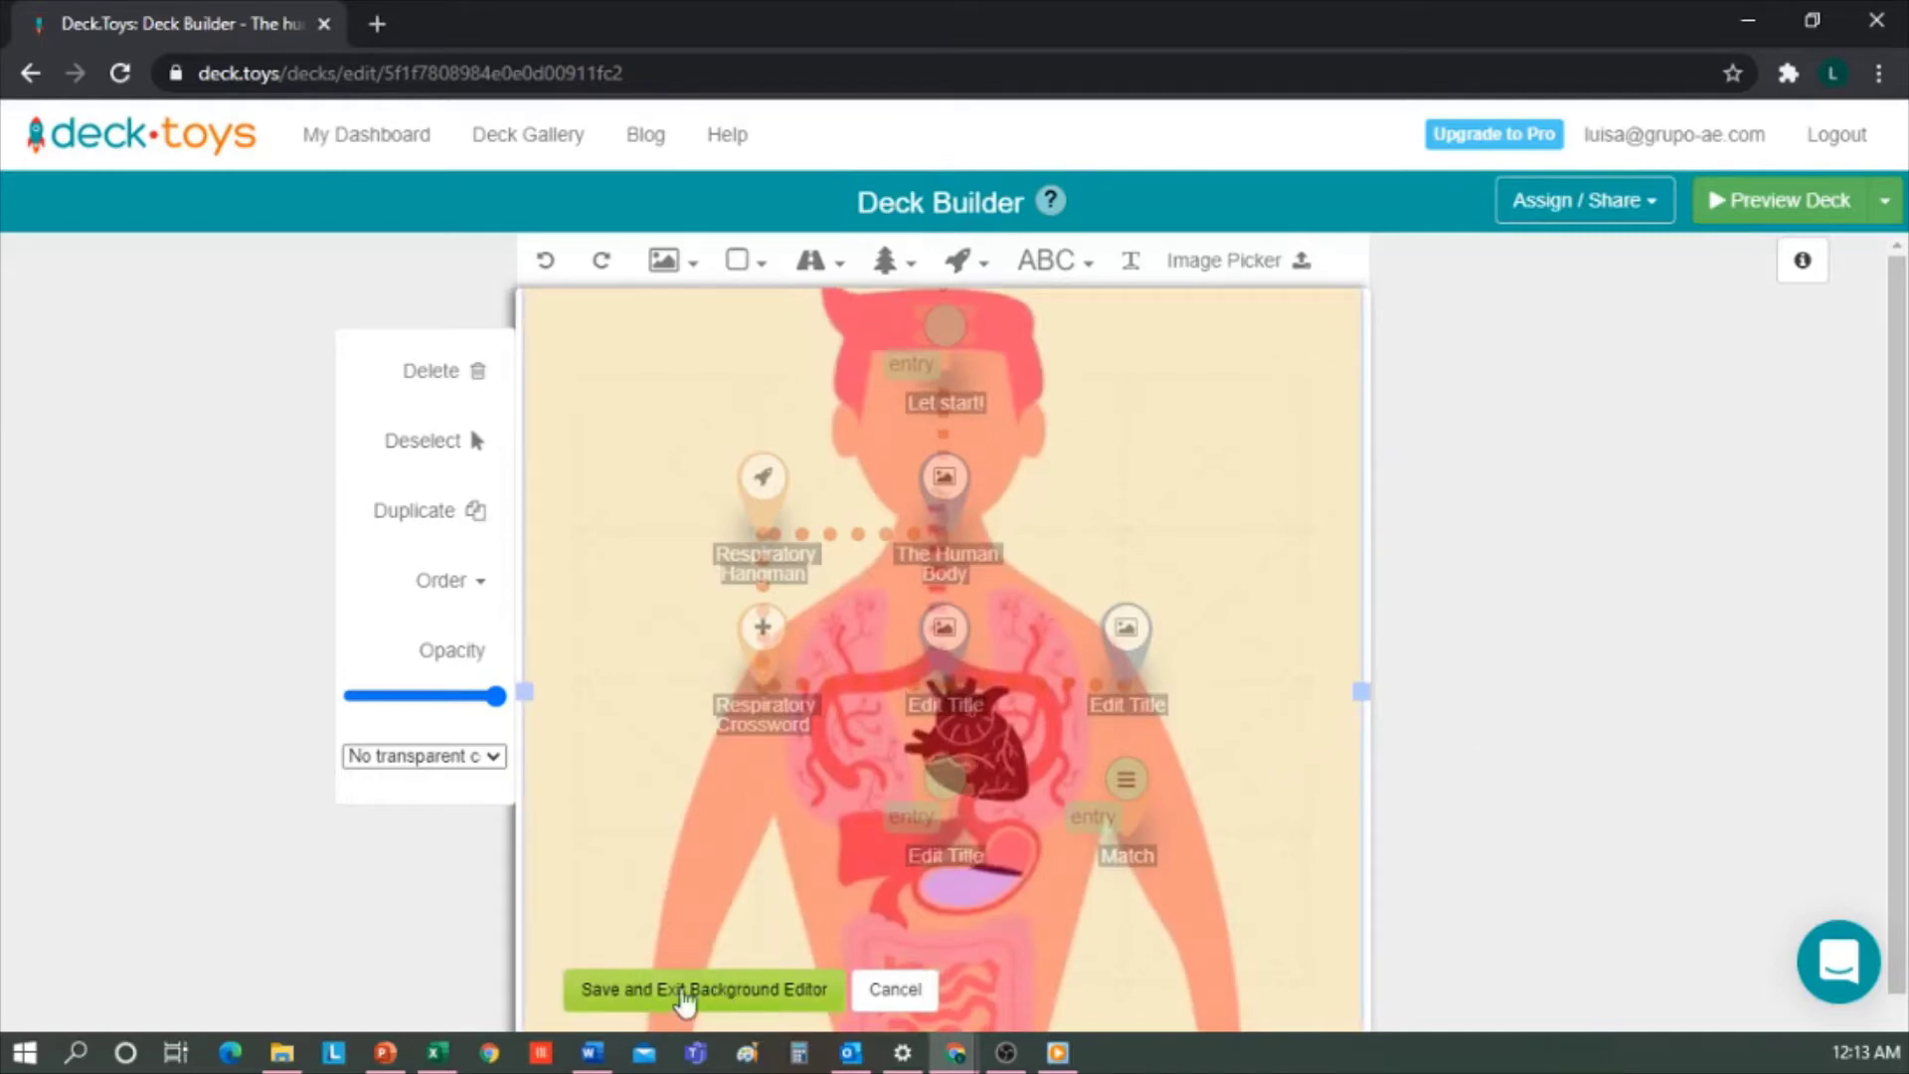
# Save the background, connect Let start! to The Human Body, and move the lower node below Match.
pyautogui.click(772, 994)
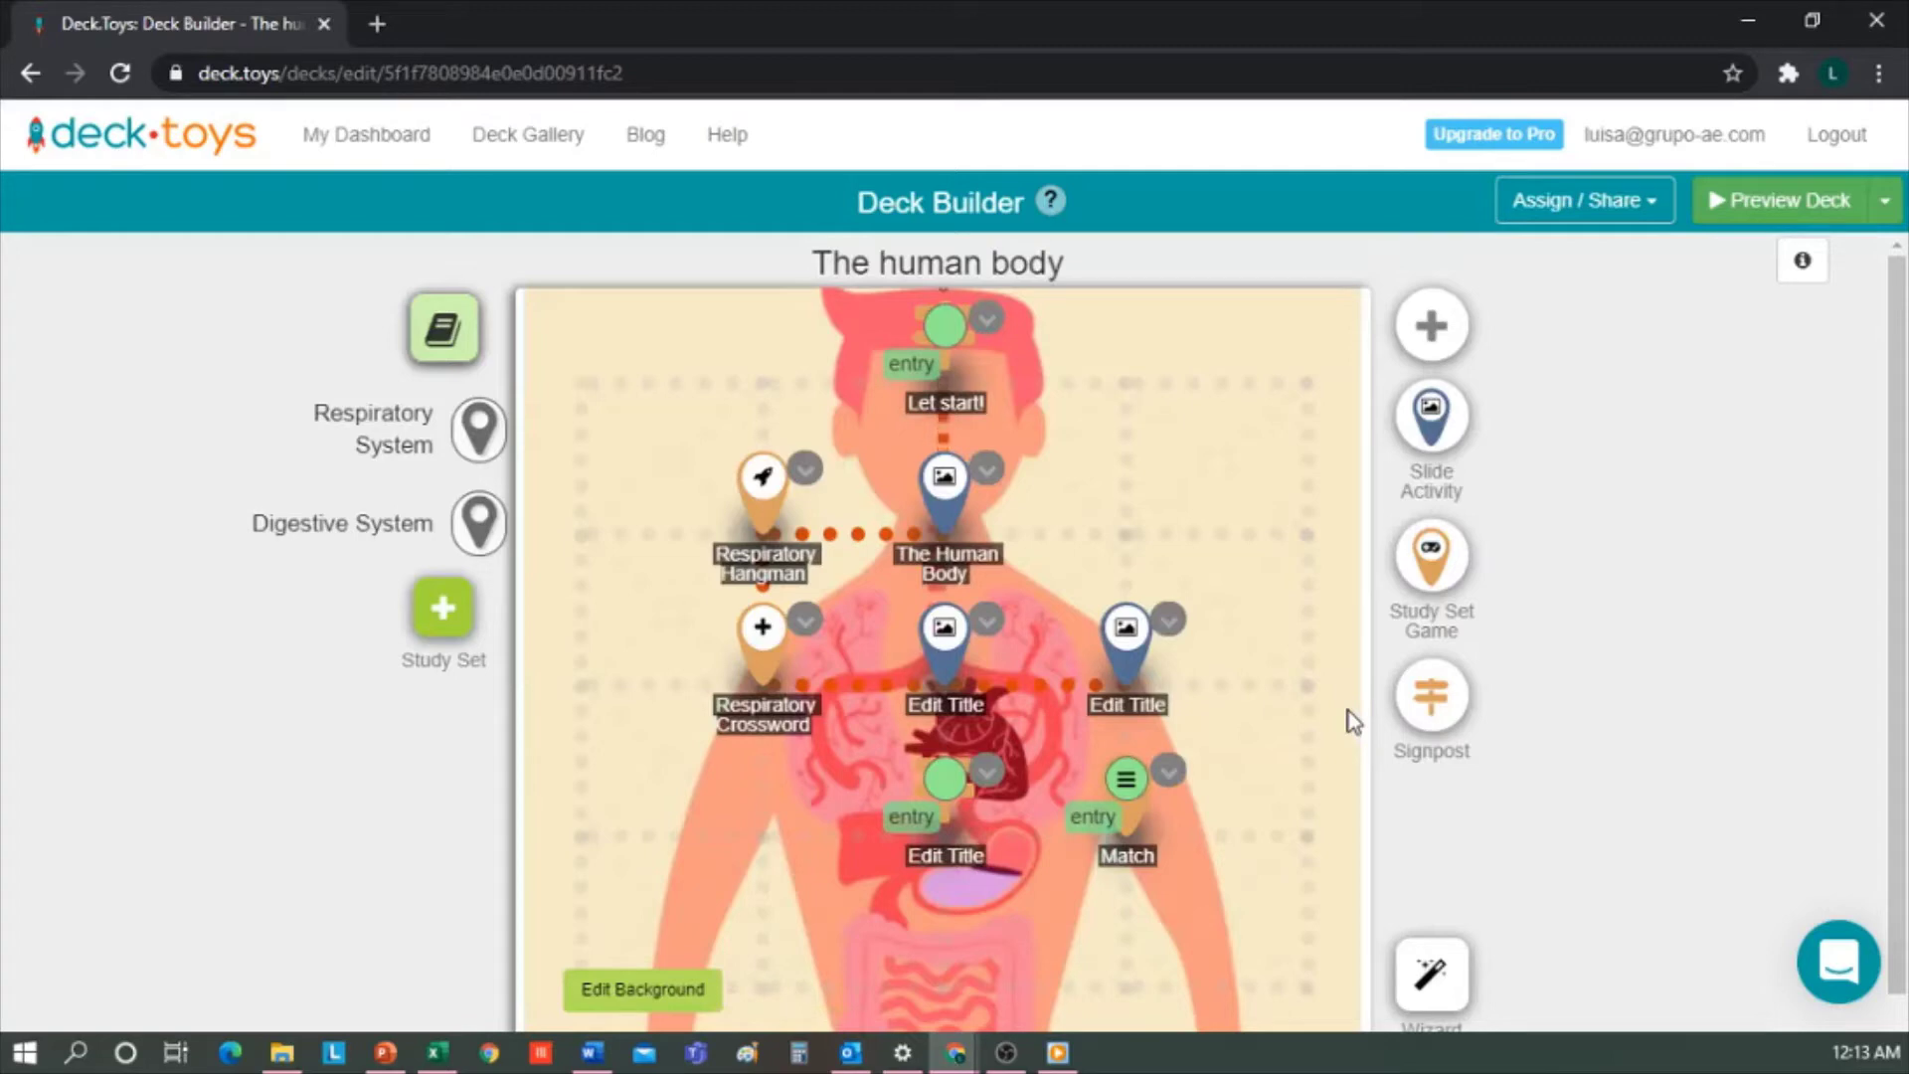
pyautogui.scroll(-2, 1352, 721)
pyautogui.scroll(2, 1352, 721)
pyautogui.scroll(-2, 1352, 721)
pyautogui.scroll(2, 1348, 716)
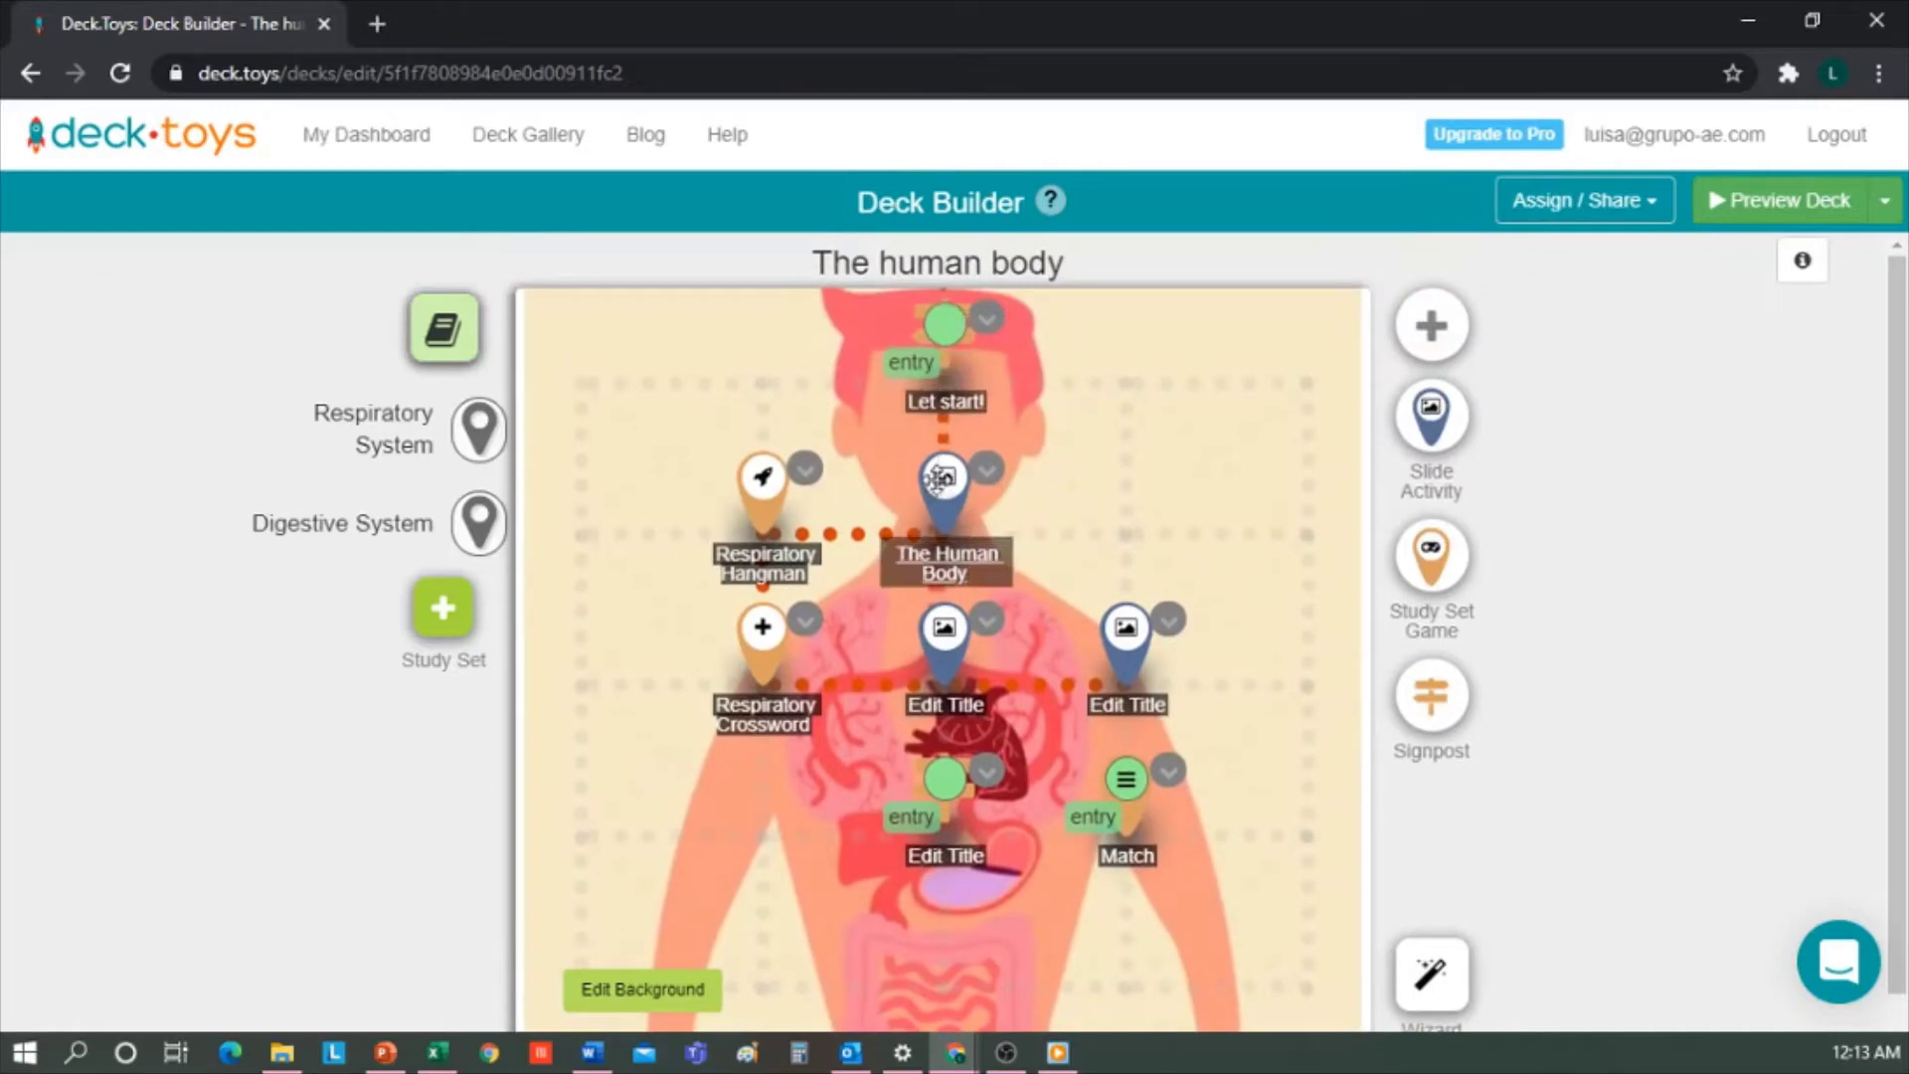
pyautogui.click(958, 445)
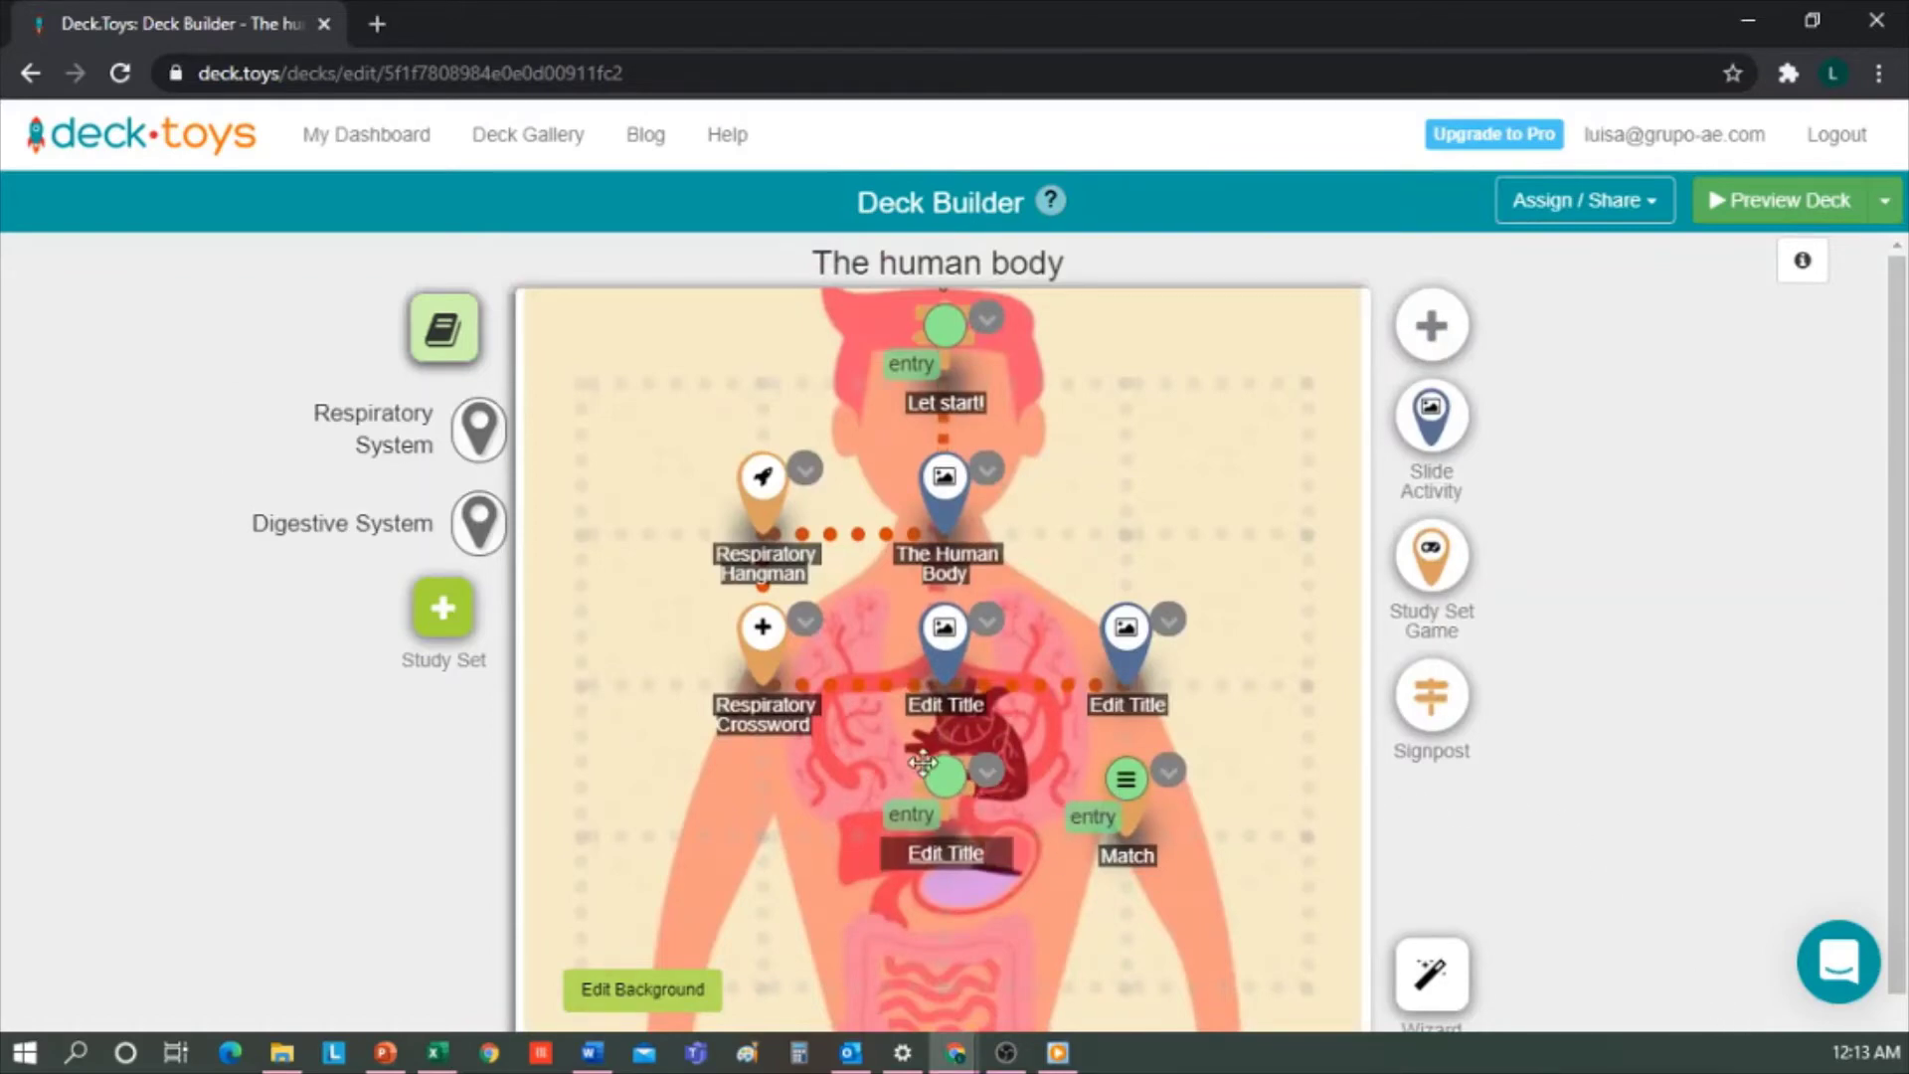
pyautogui.moveTo(945, 778); pyautogui.dragTo(1111, 930)
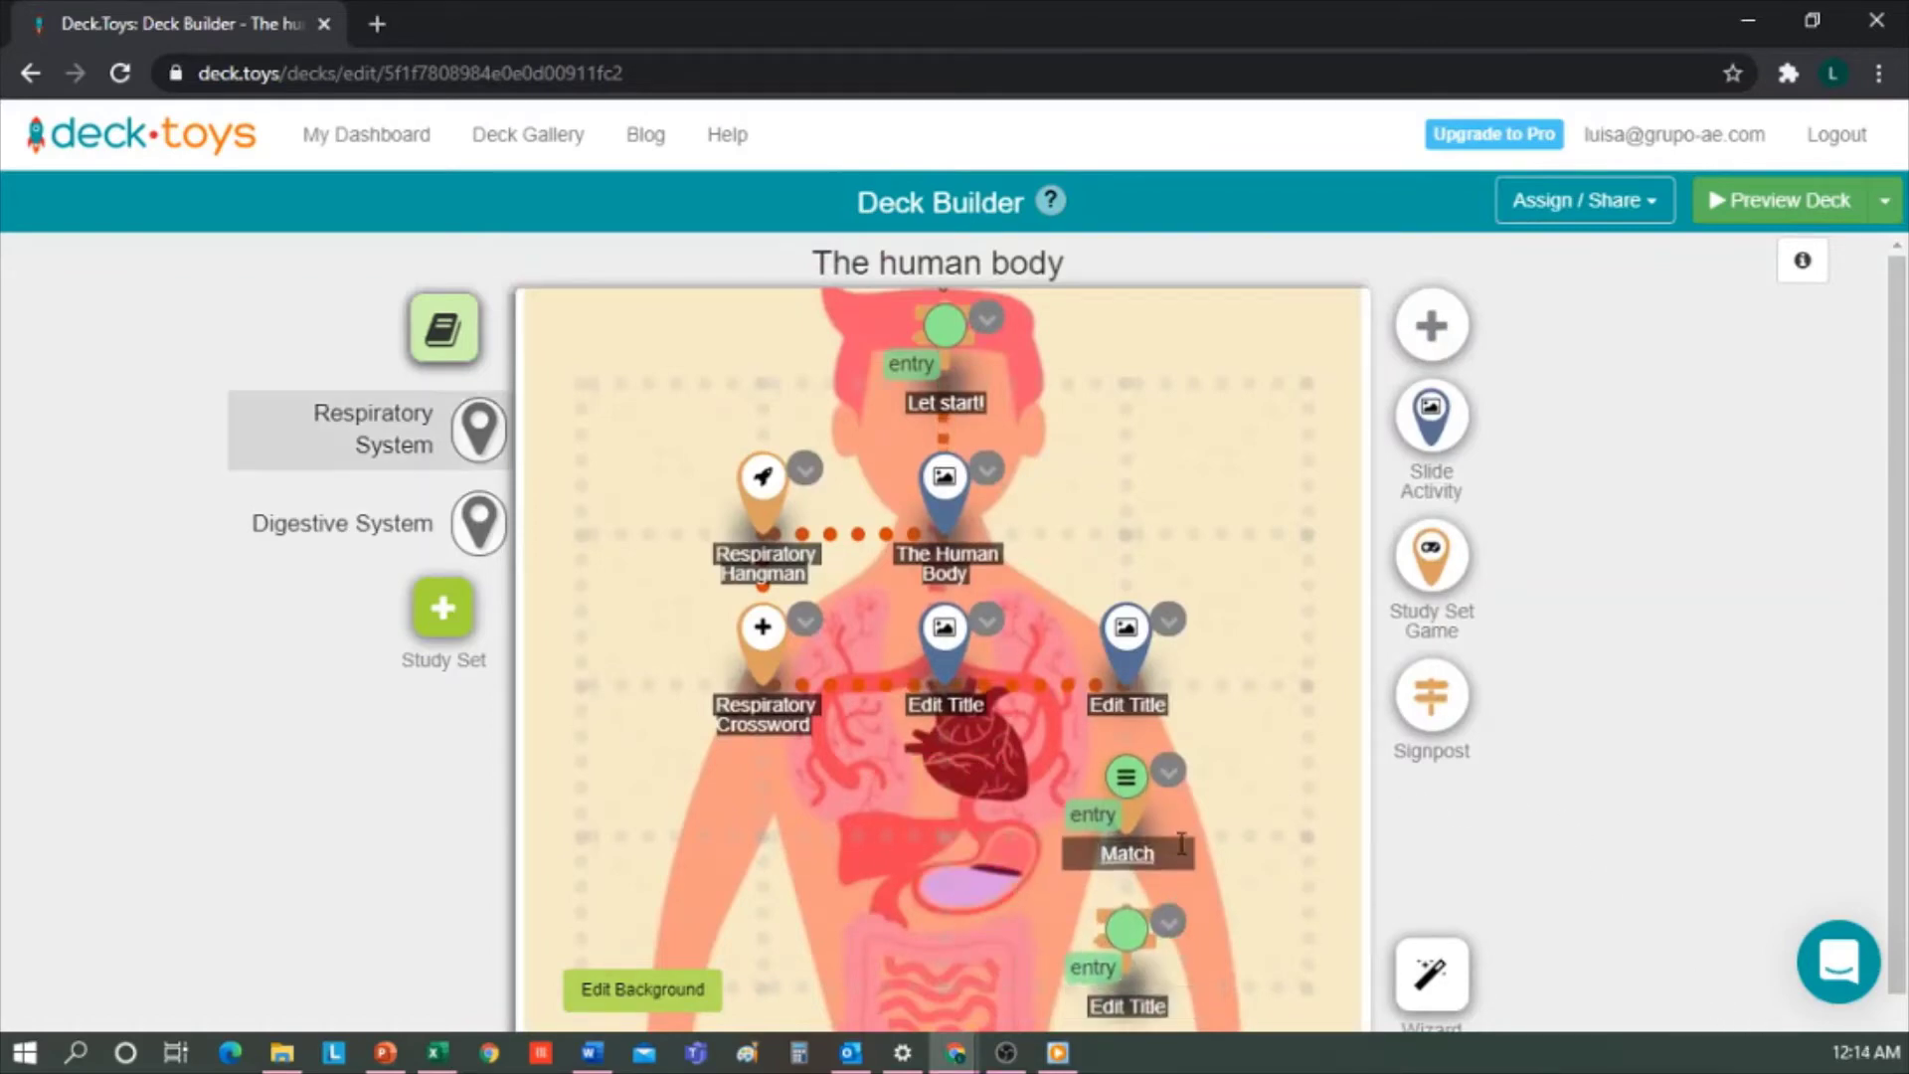
# Open the Digestive System study set and give Mouth a pasted definition and uploaded picture.
pyautogui.click(398, 537)
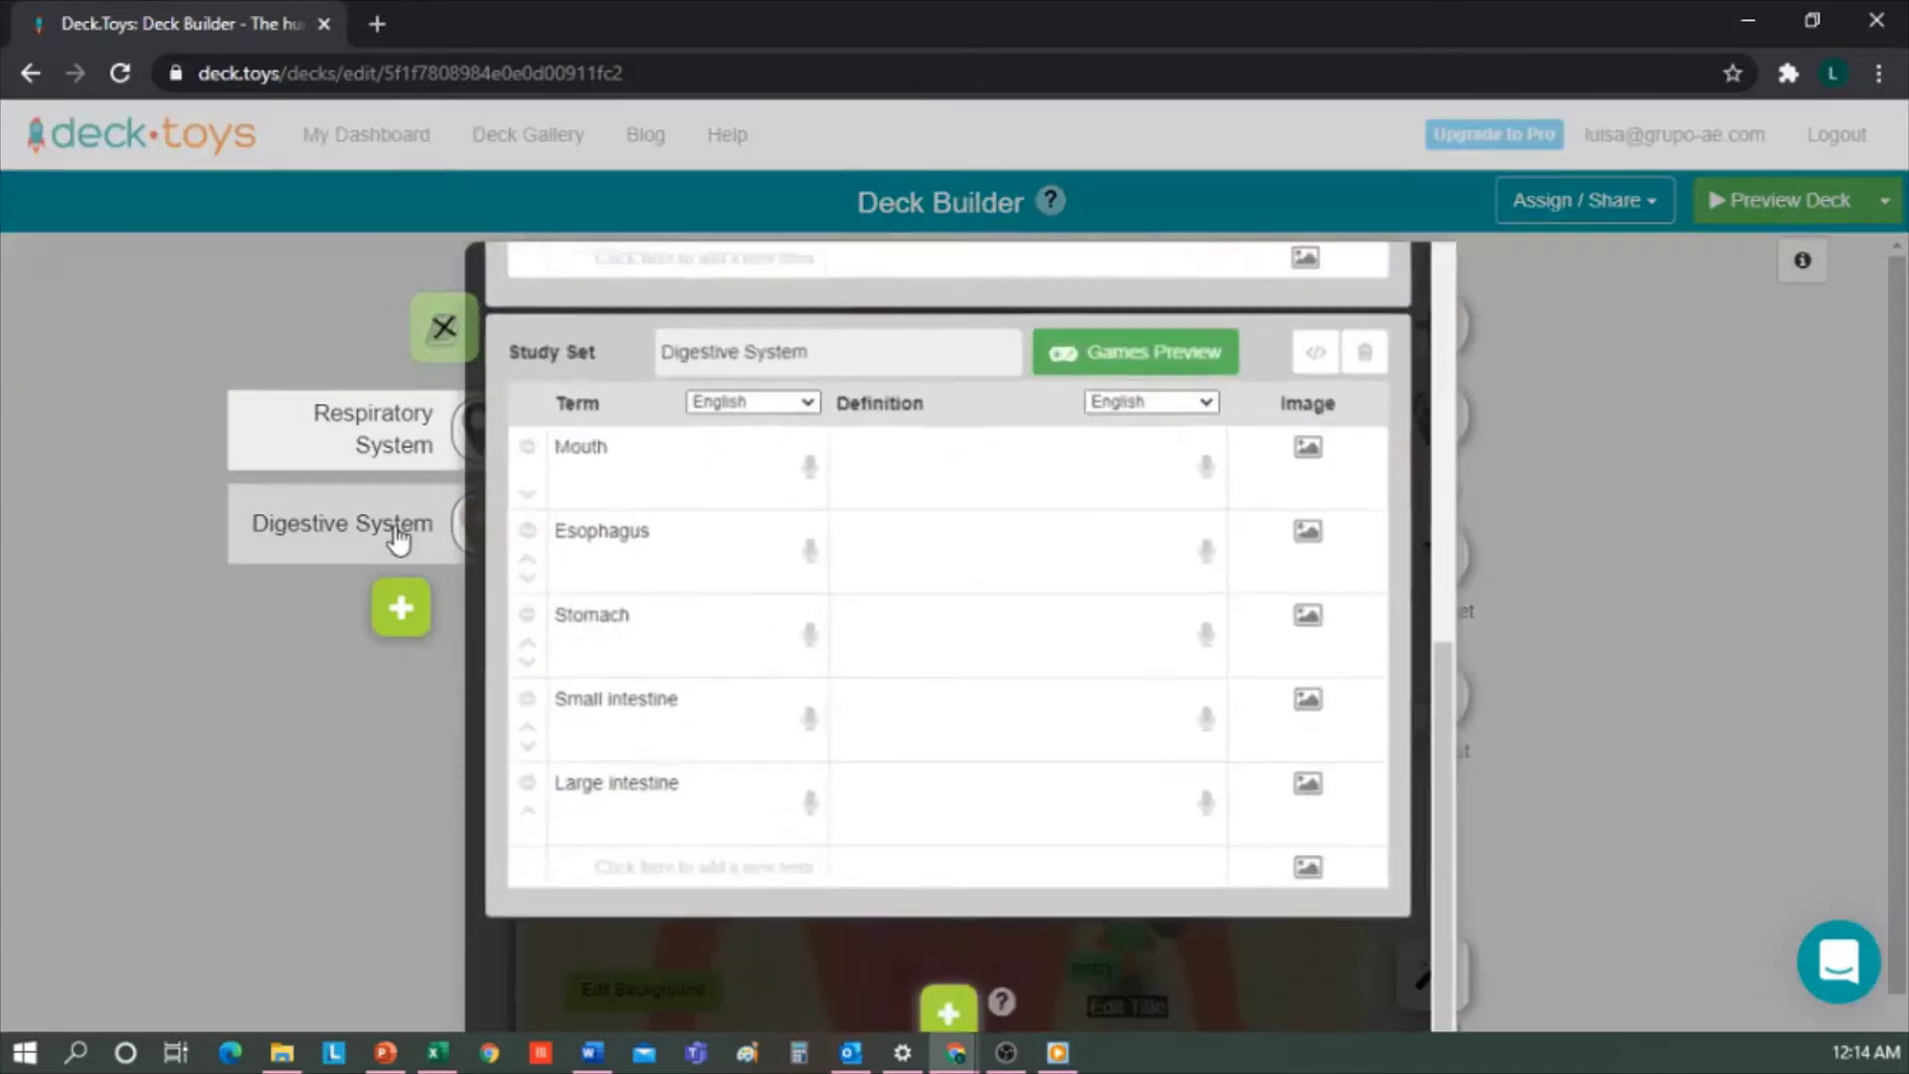
pyautogui.click(972, 473)
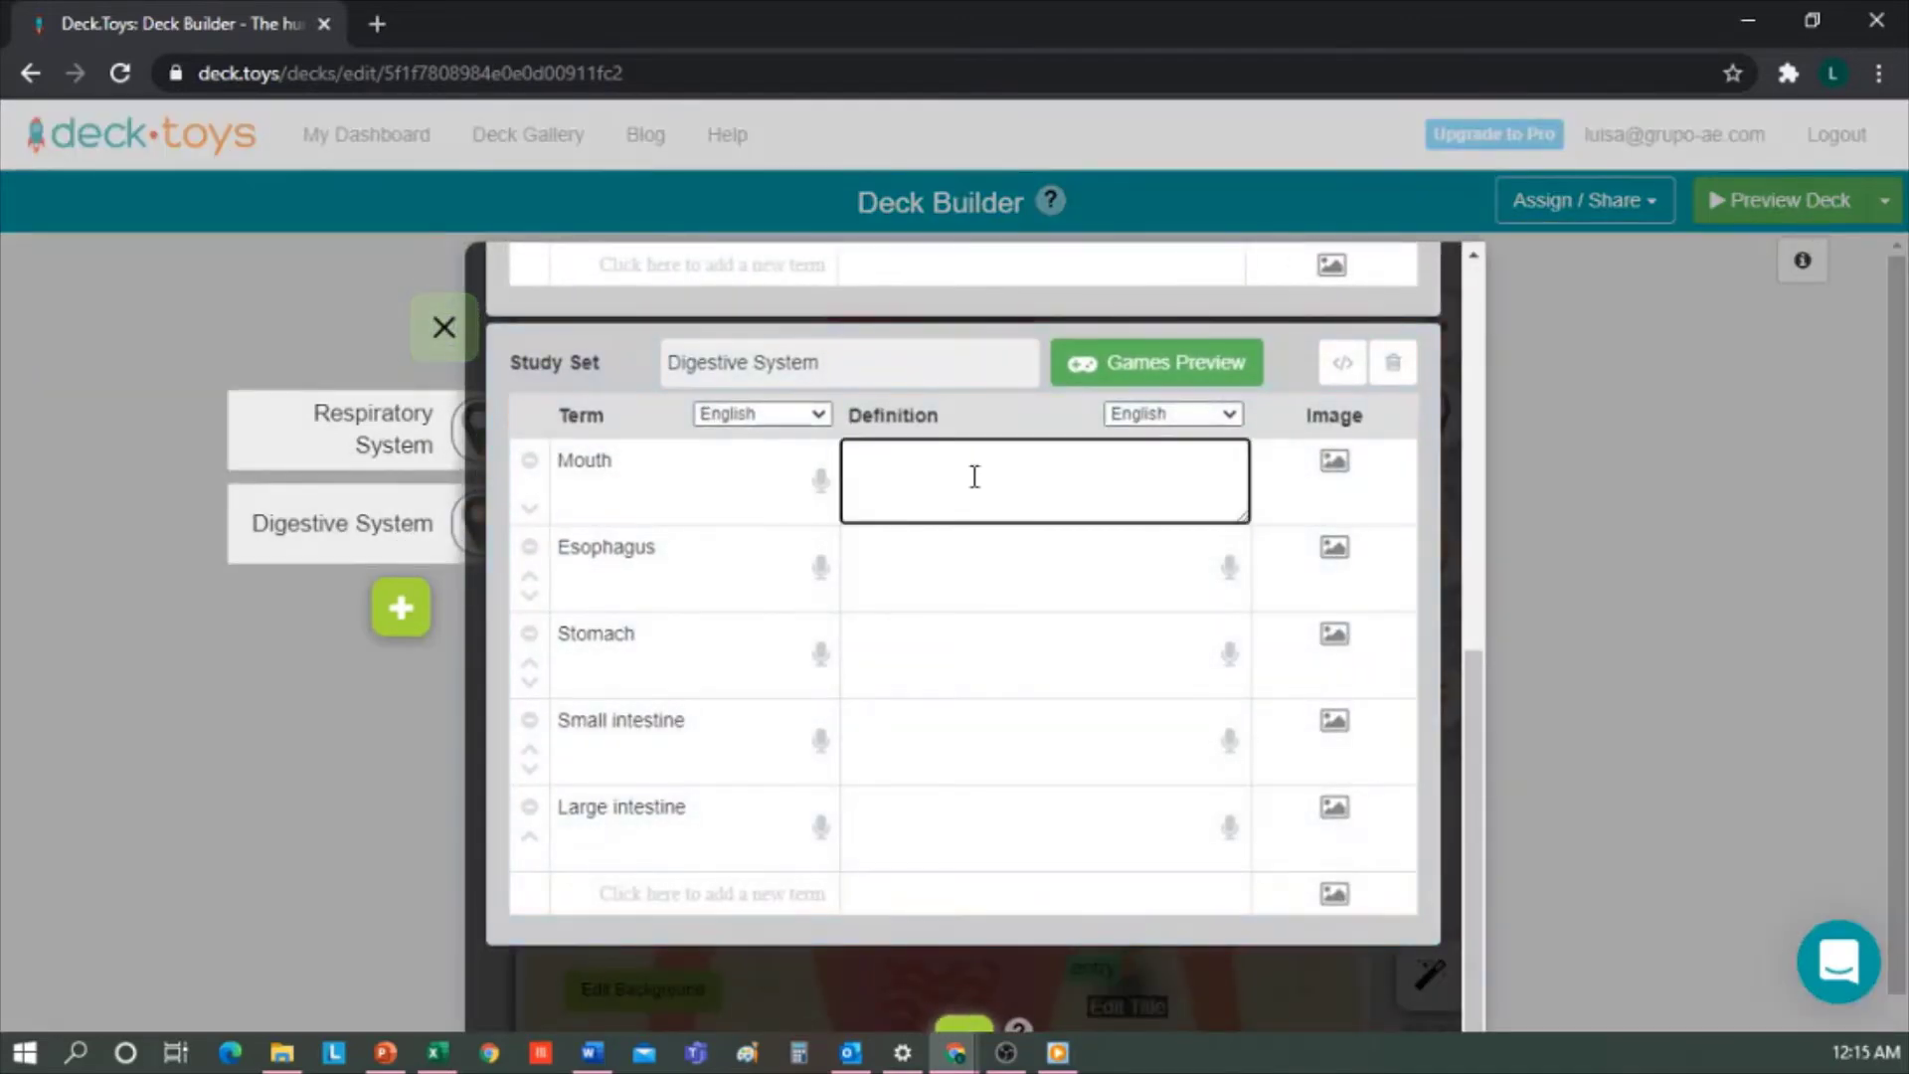
pyautogui.hotkey('ctrl', 'v')
pyautogui.click(1355, 462)
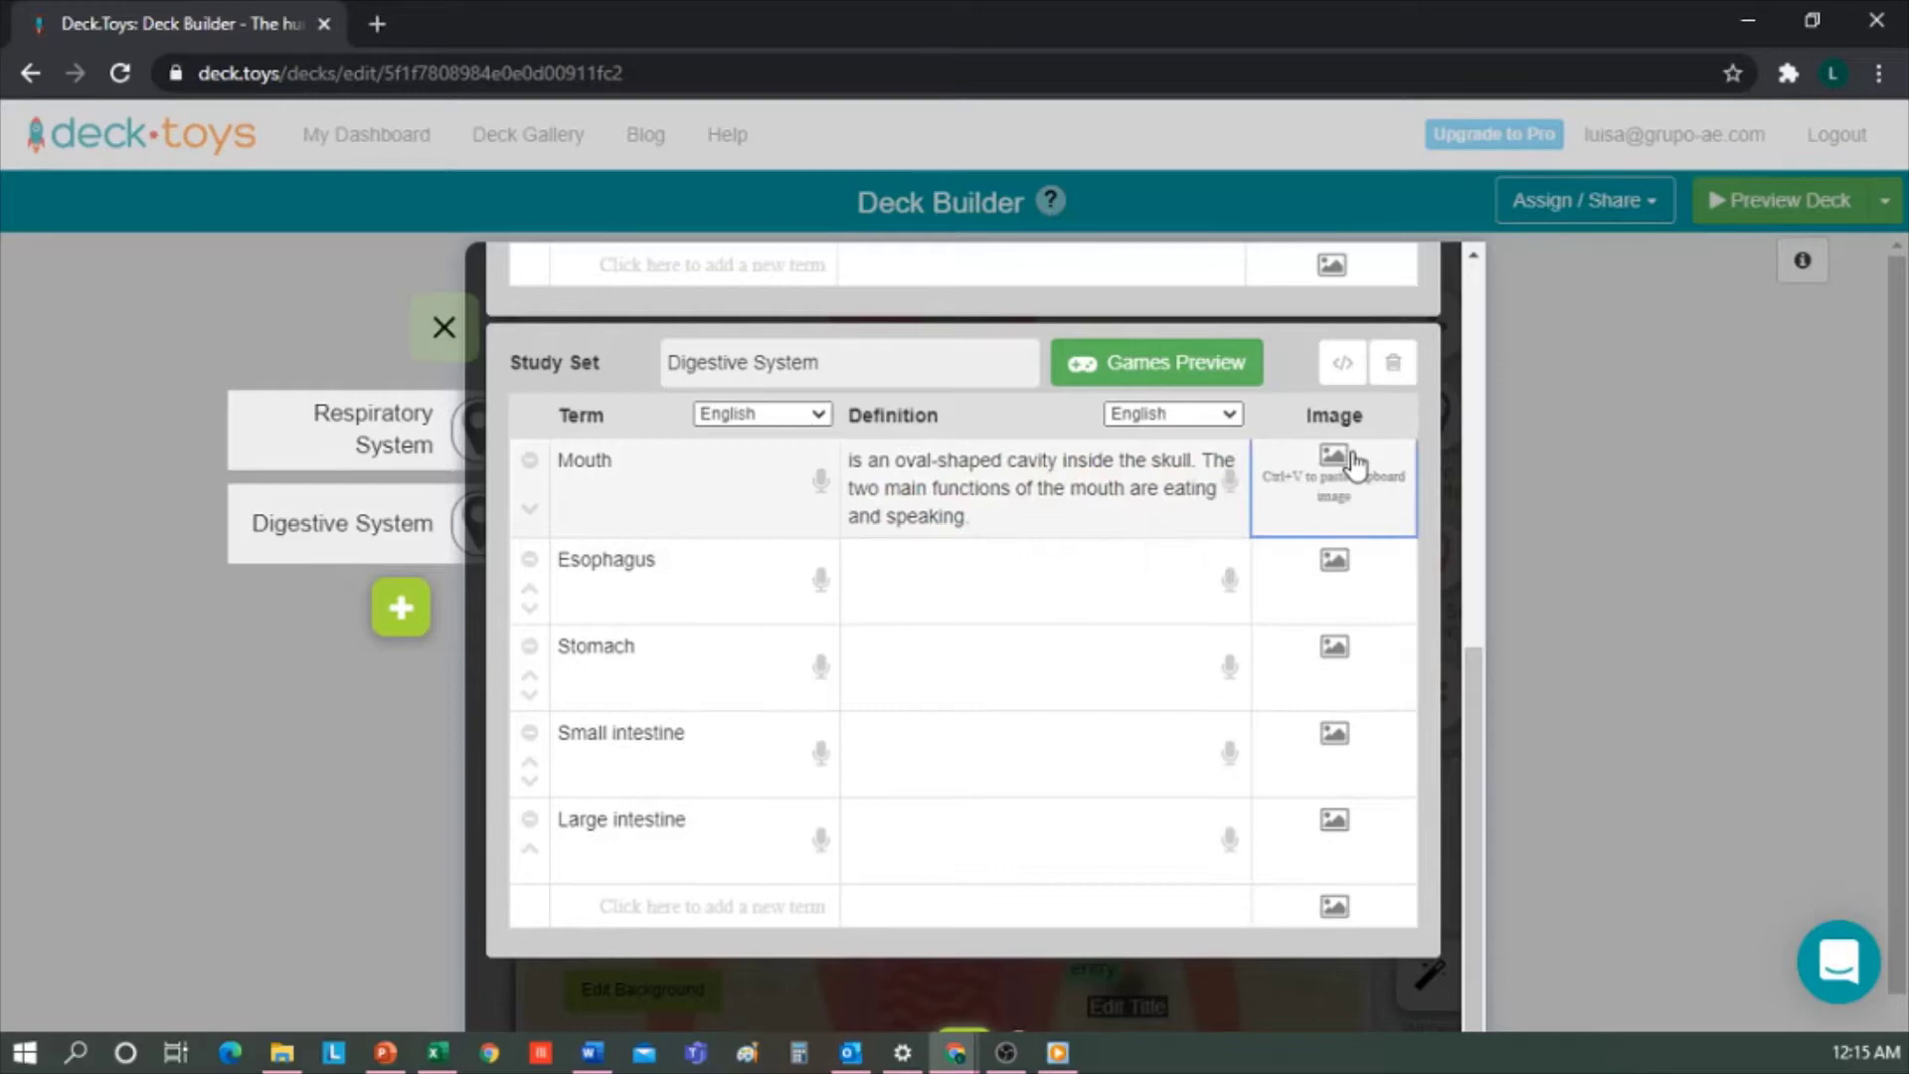
pyautogui.click(1335, 460)
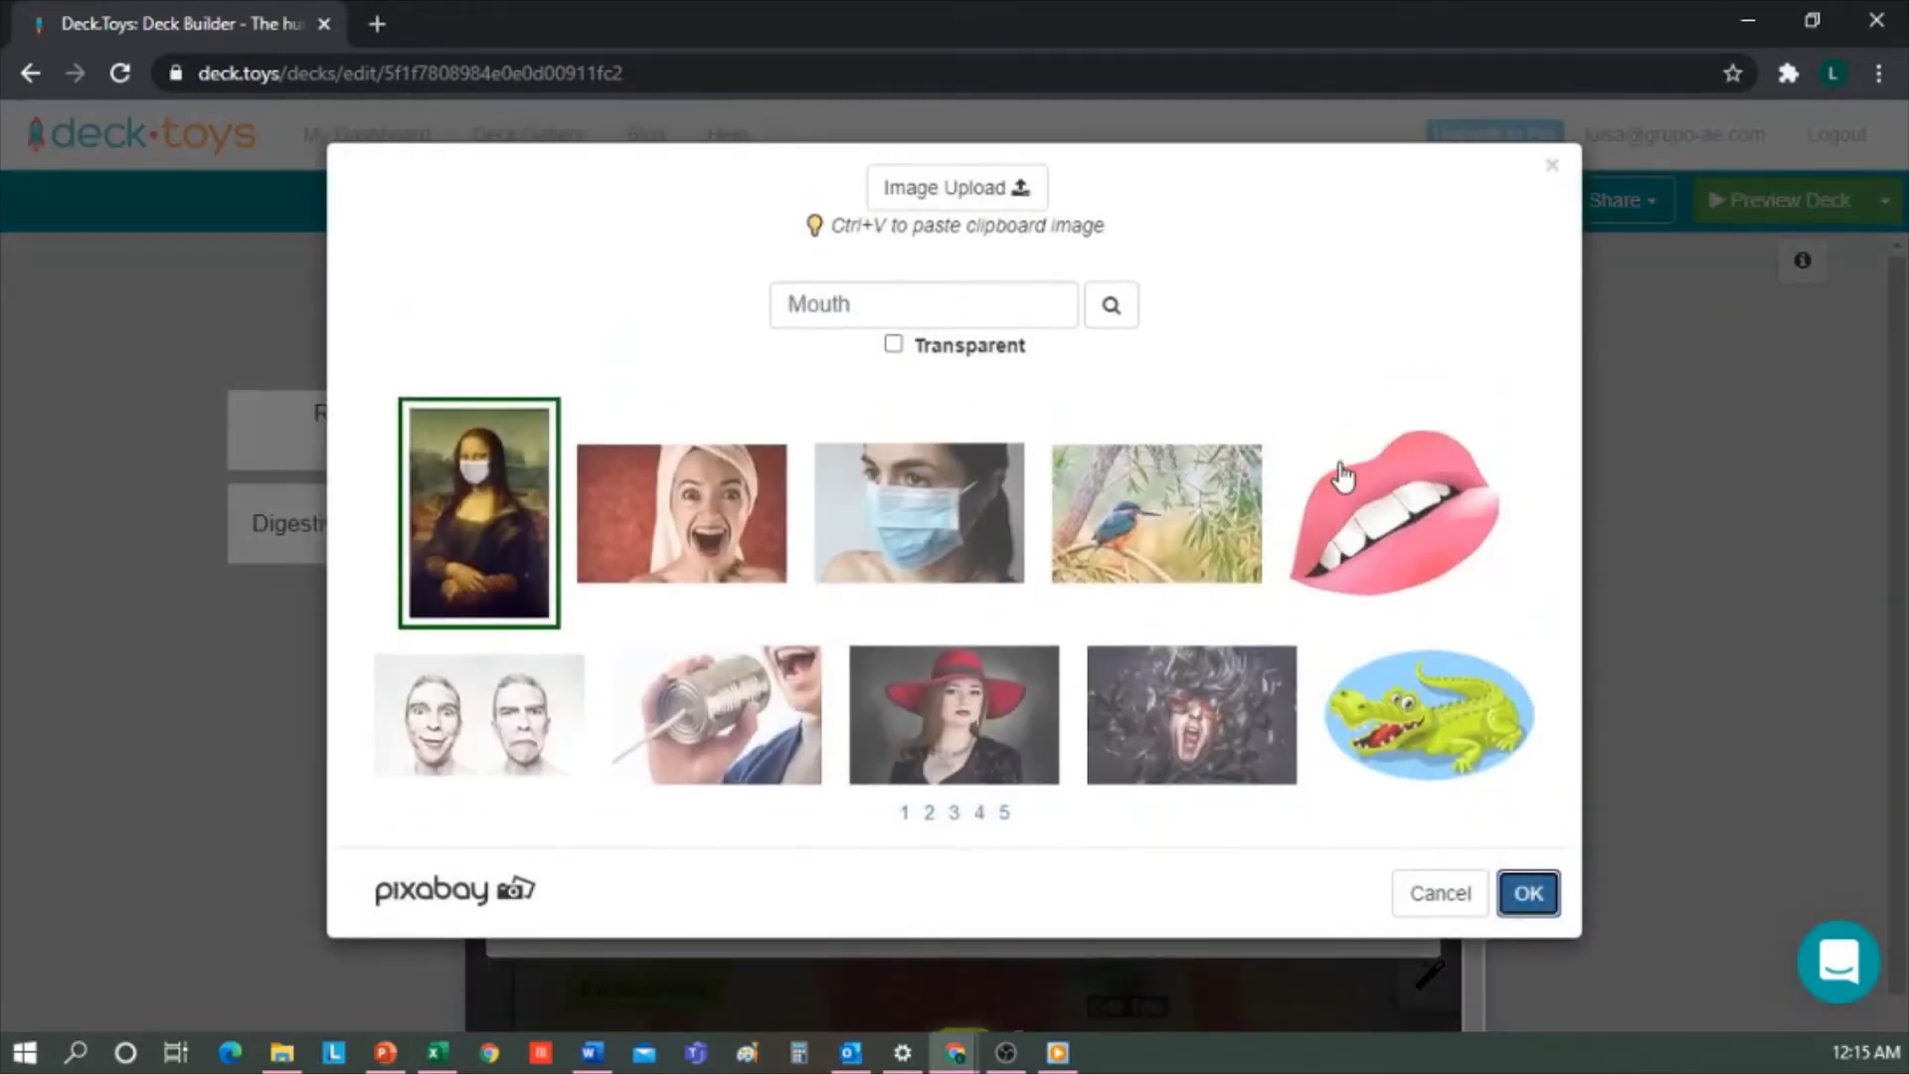
pyautogui.click(1130, 318)
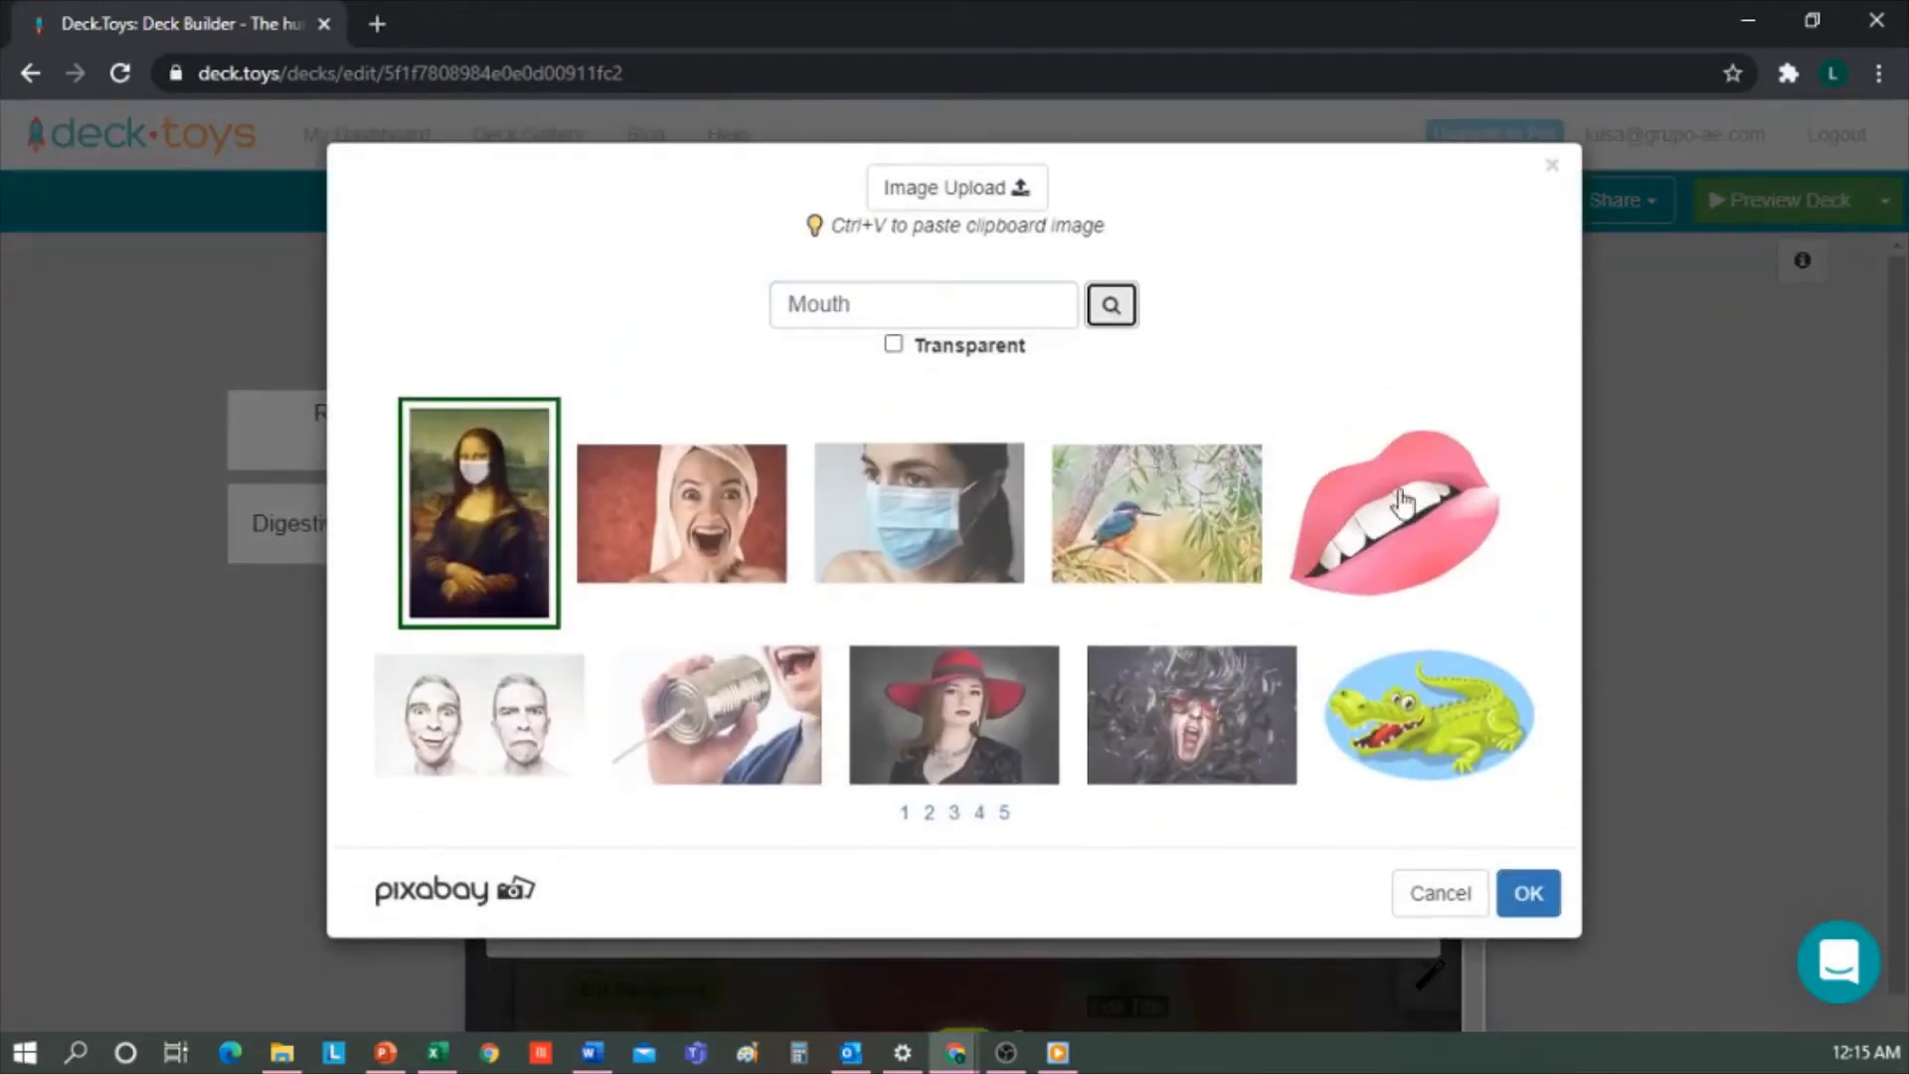
pyautogui.click(979, 191)
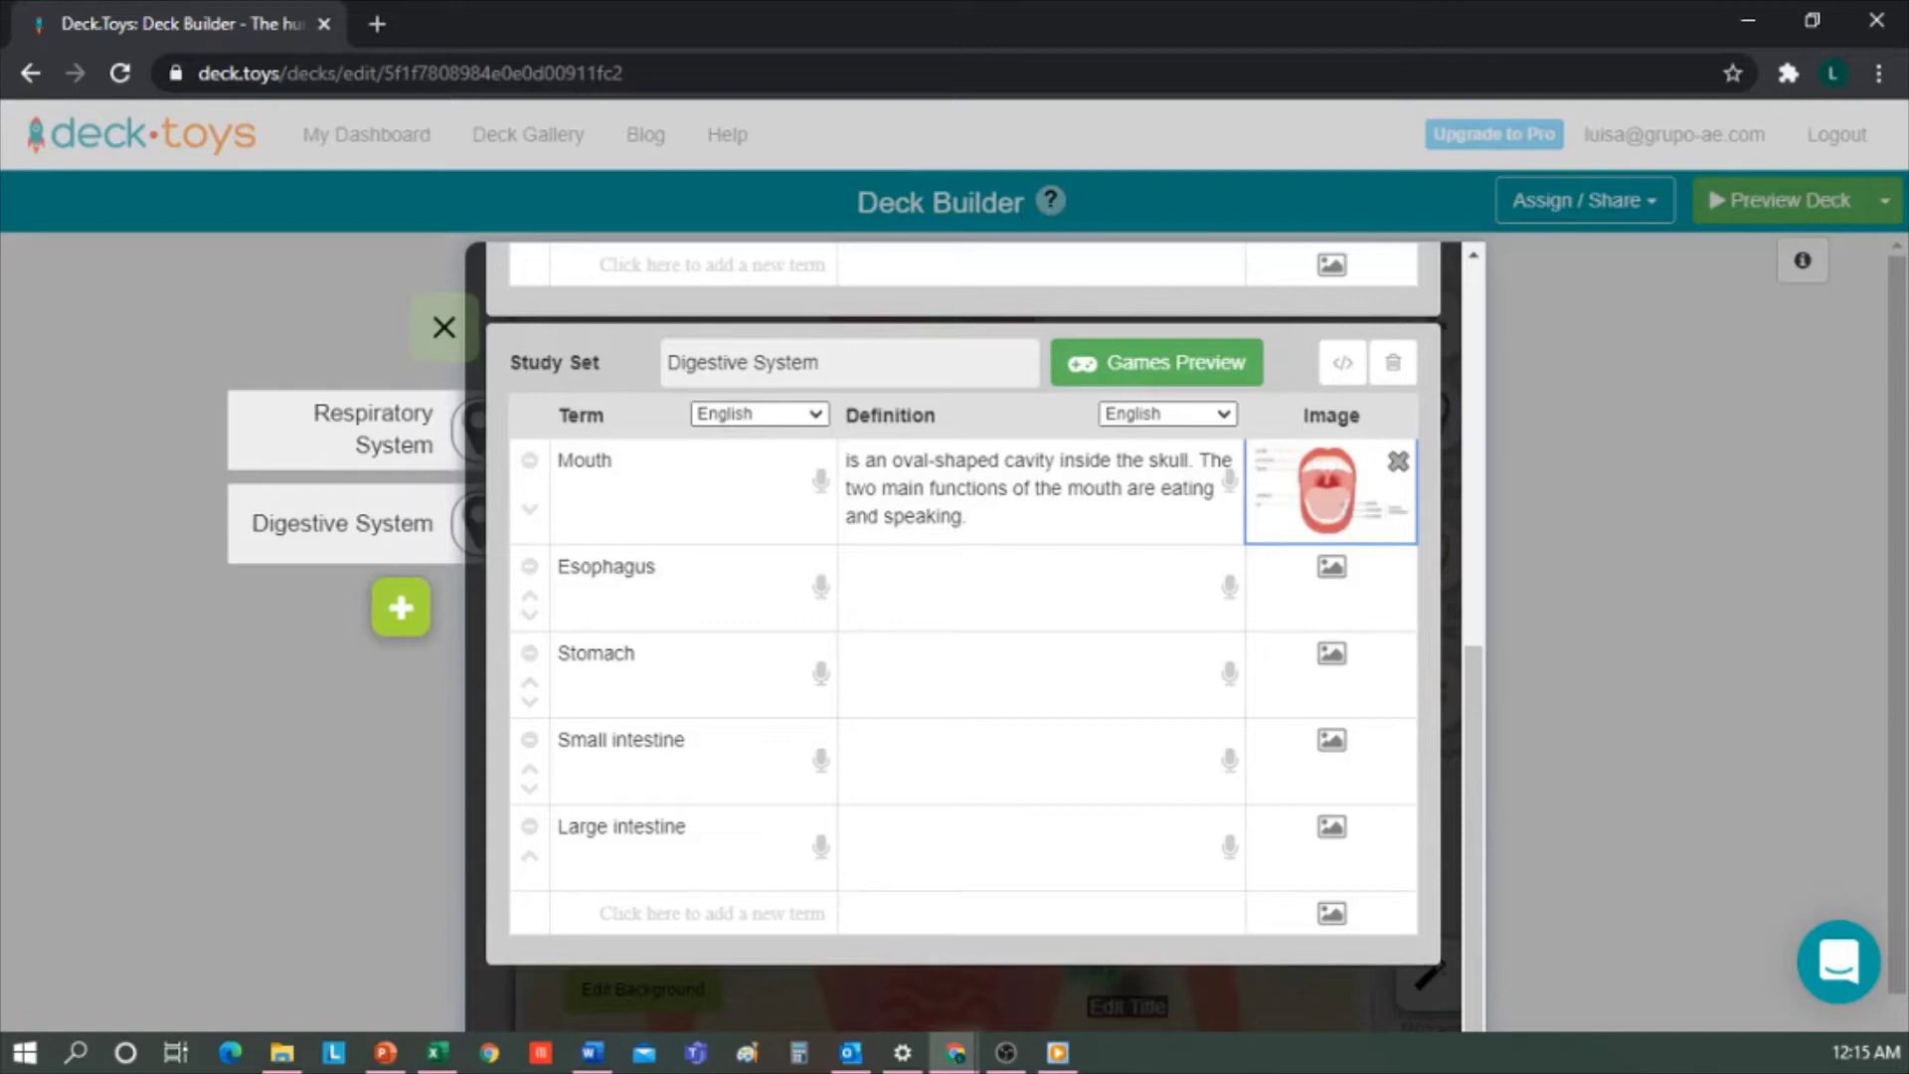
# Paste the Esophagus definition copied from Excel and upload an Esophagus picture.
pyautogui.hotkey('alt', 'Tab')
pyautogui.click(958, 577)
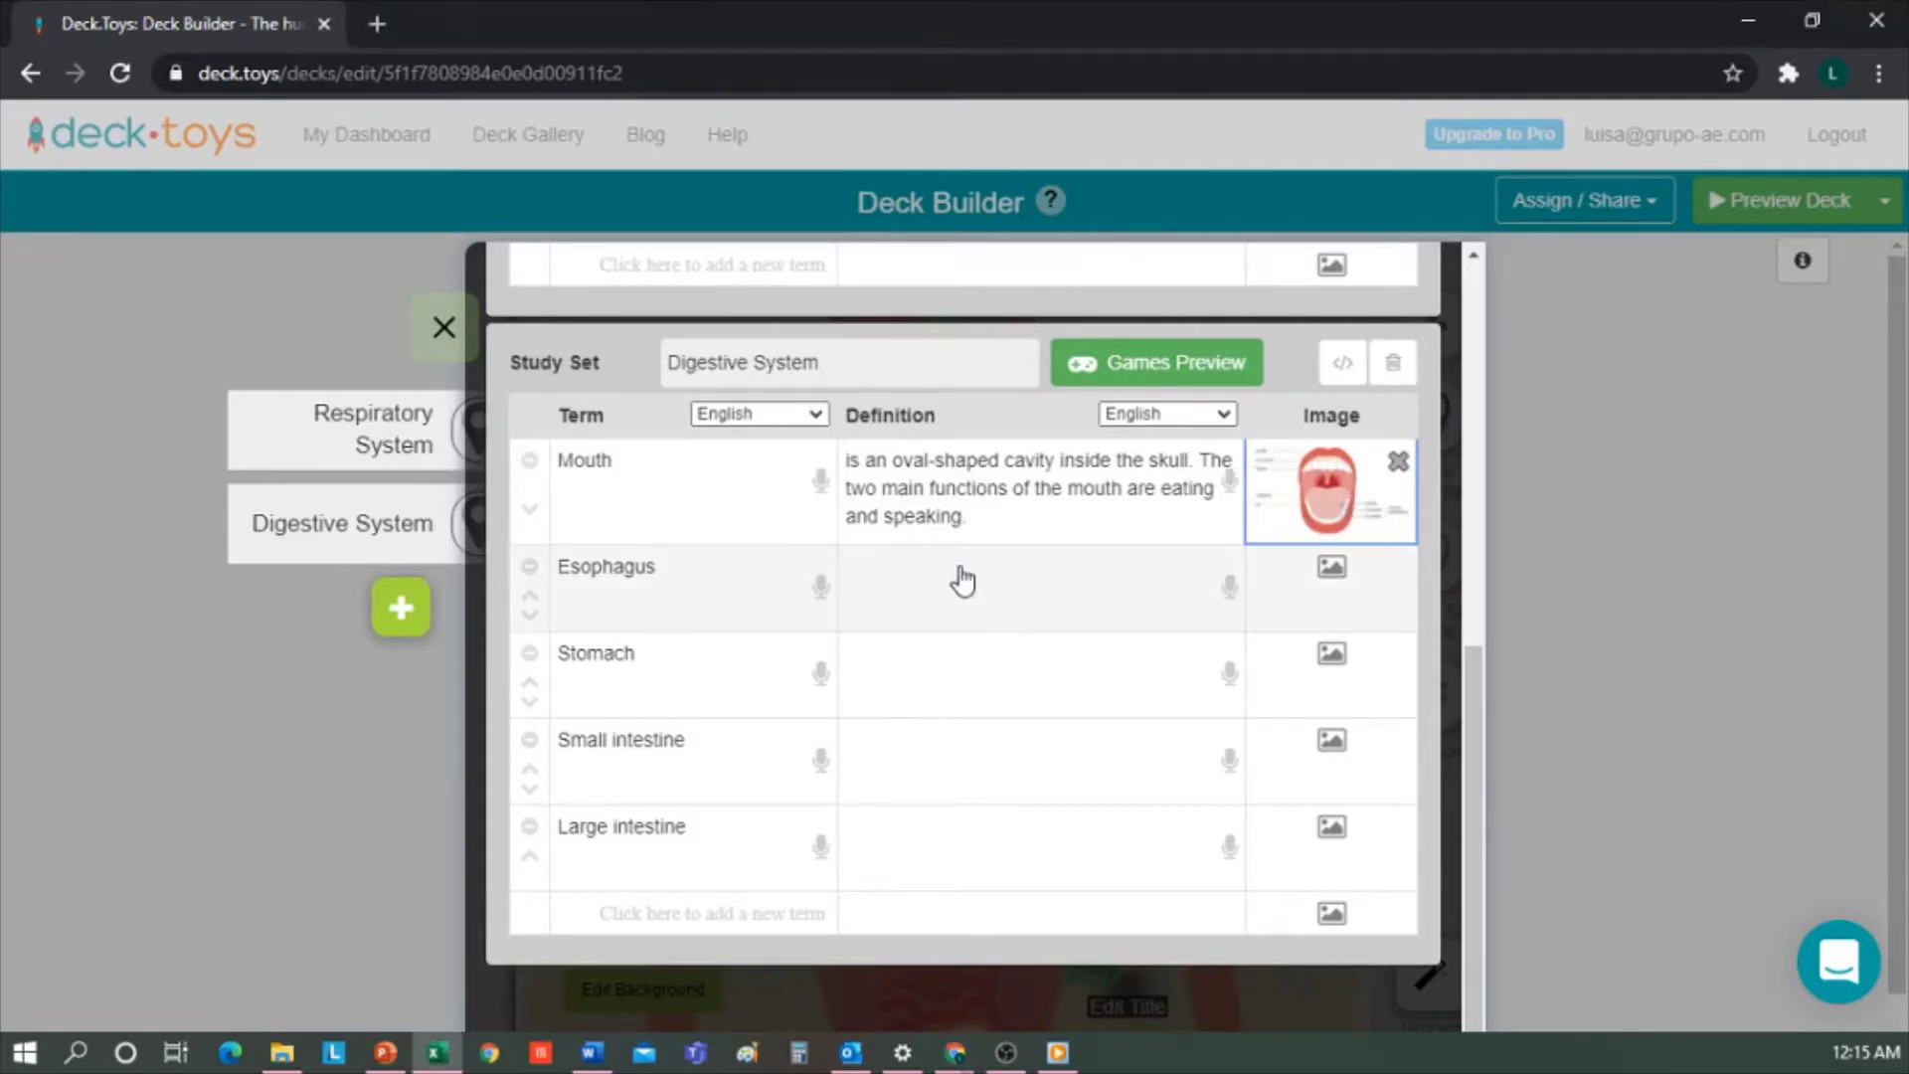
pyautogui.write('is a muscular tube connecting the throat (pharynx) with the stomach.')
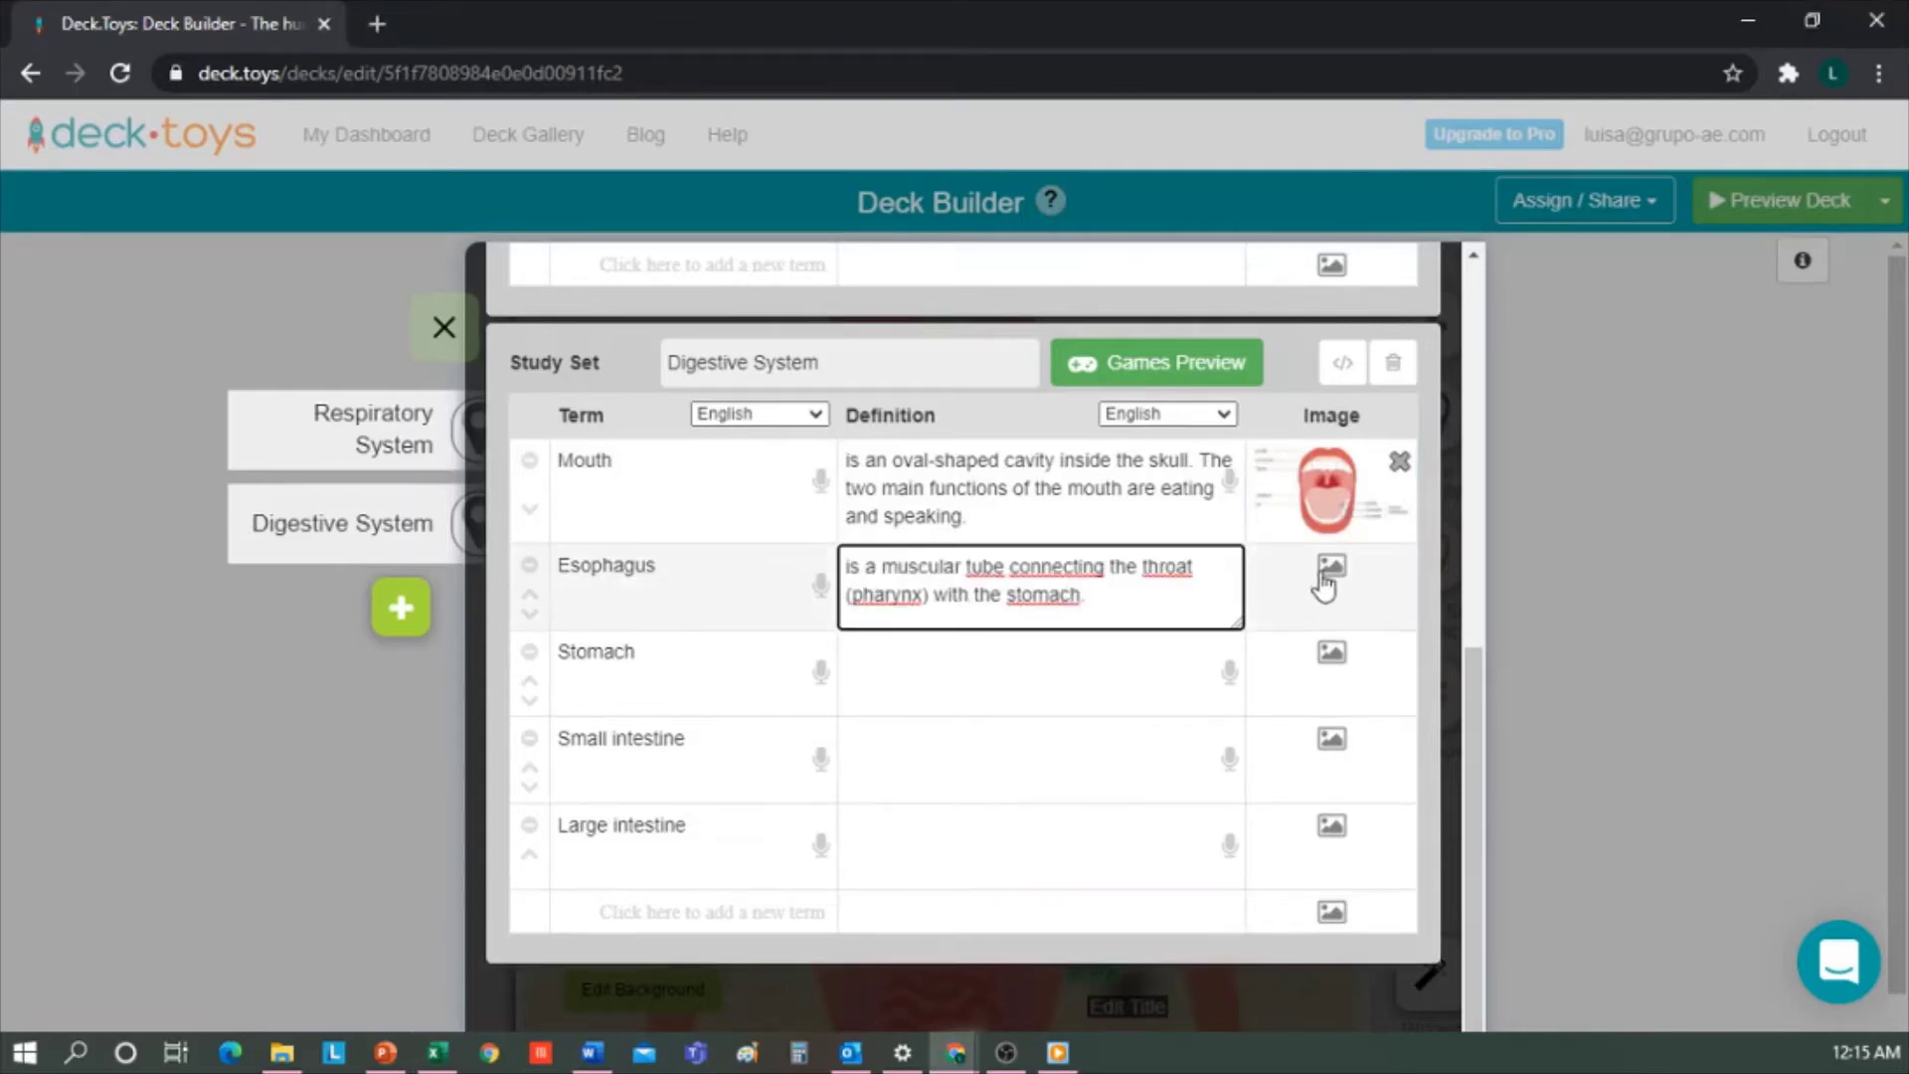
pyautogui.click(1332, 569)
pyautogui.click(945, 191)
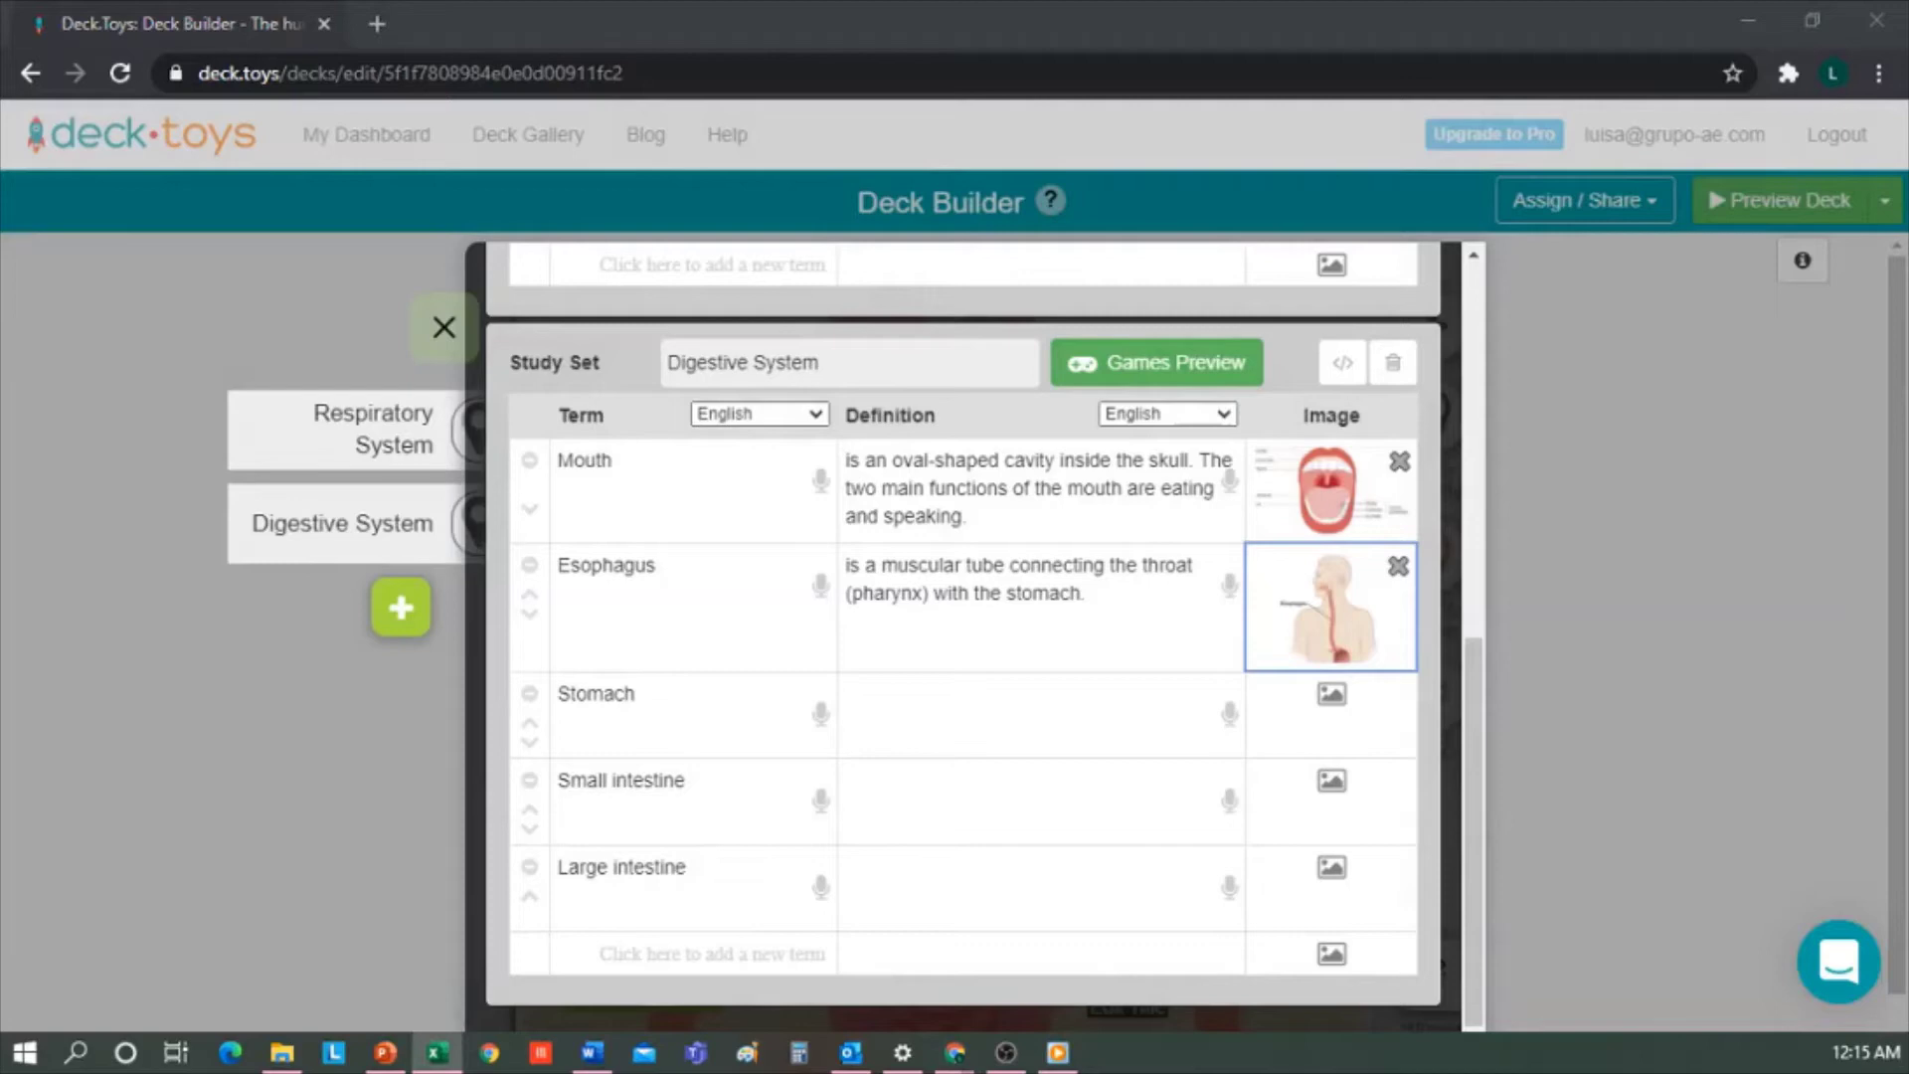
# Paste the Stomach definition and upload the Stomach picture from the computer.
pyautogui.click(1009, 750)
pyautogui.write('is a muscular organ located on the left side of the upper abdomen. The stomach receives food from the esophagus.')
pyautogui.click(1350, 714)
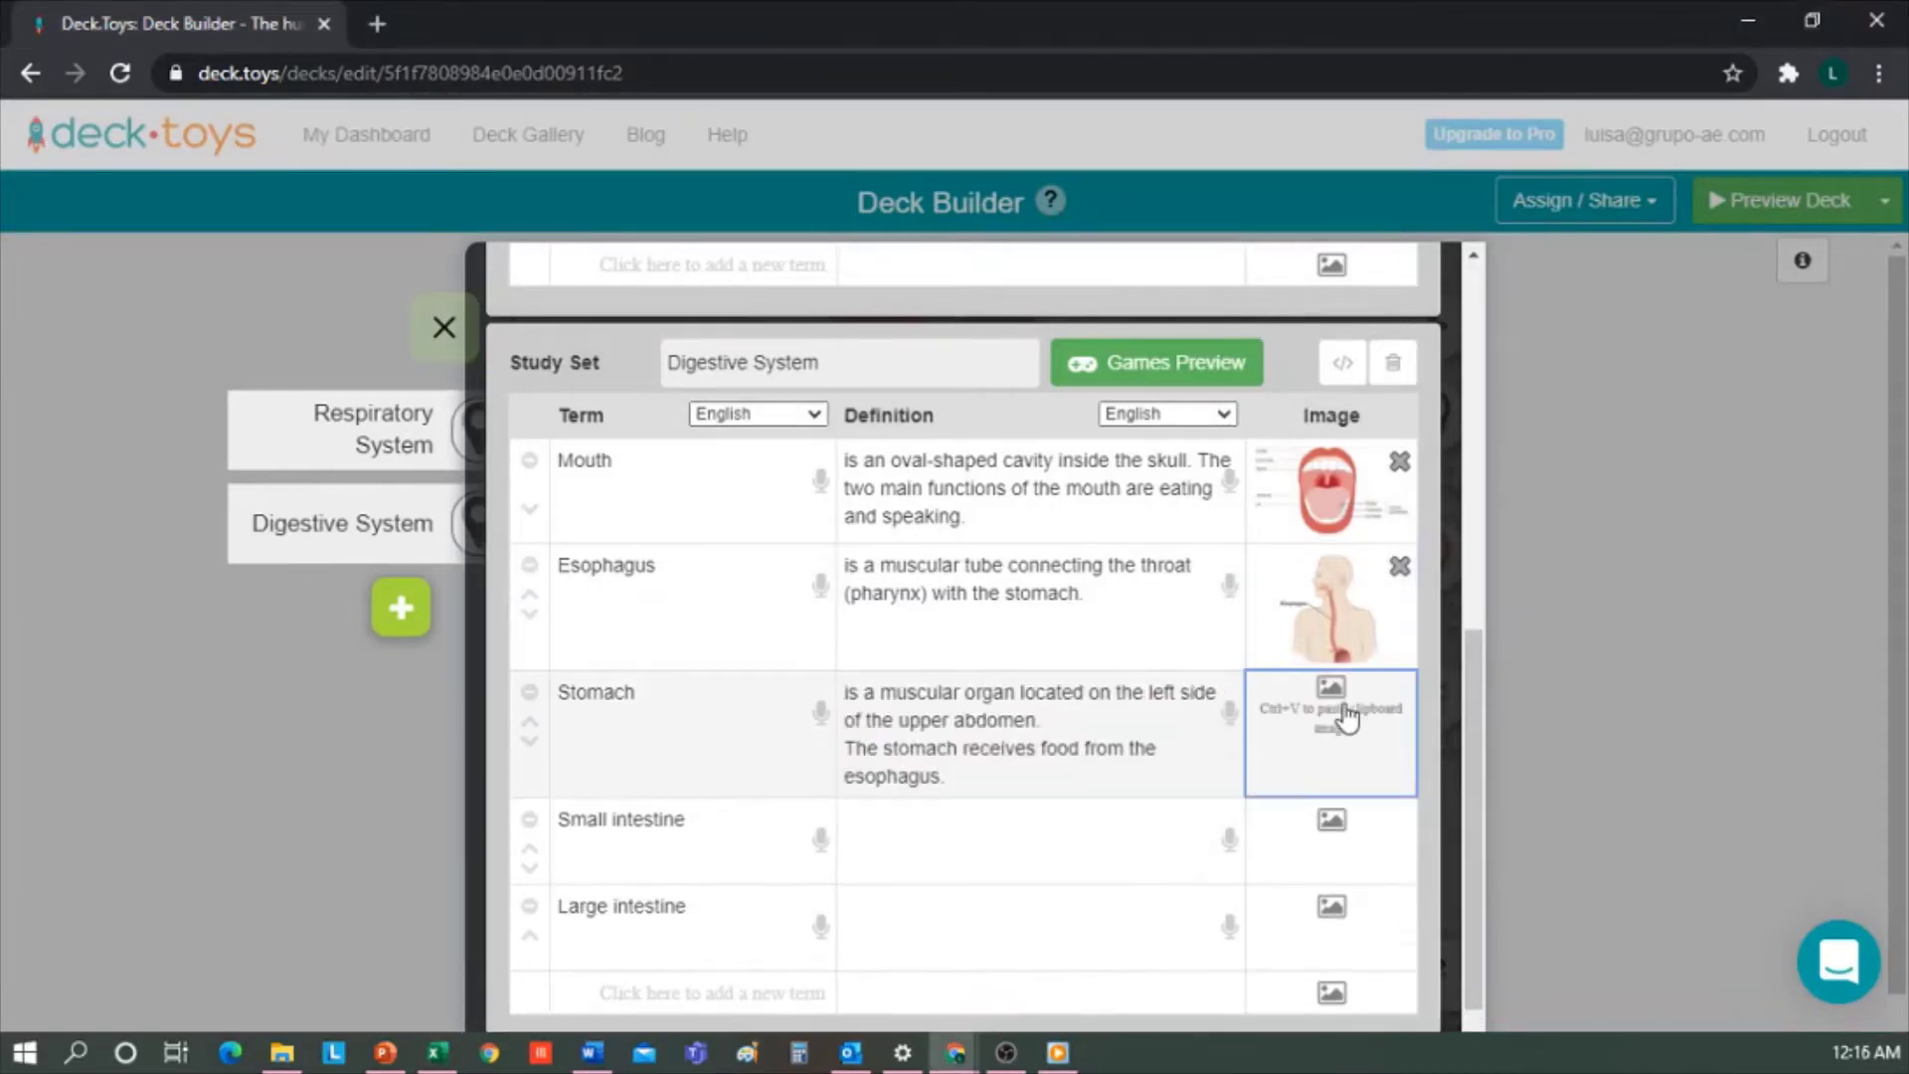
pyautogui.click(1348, 716)
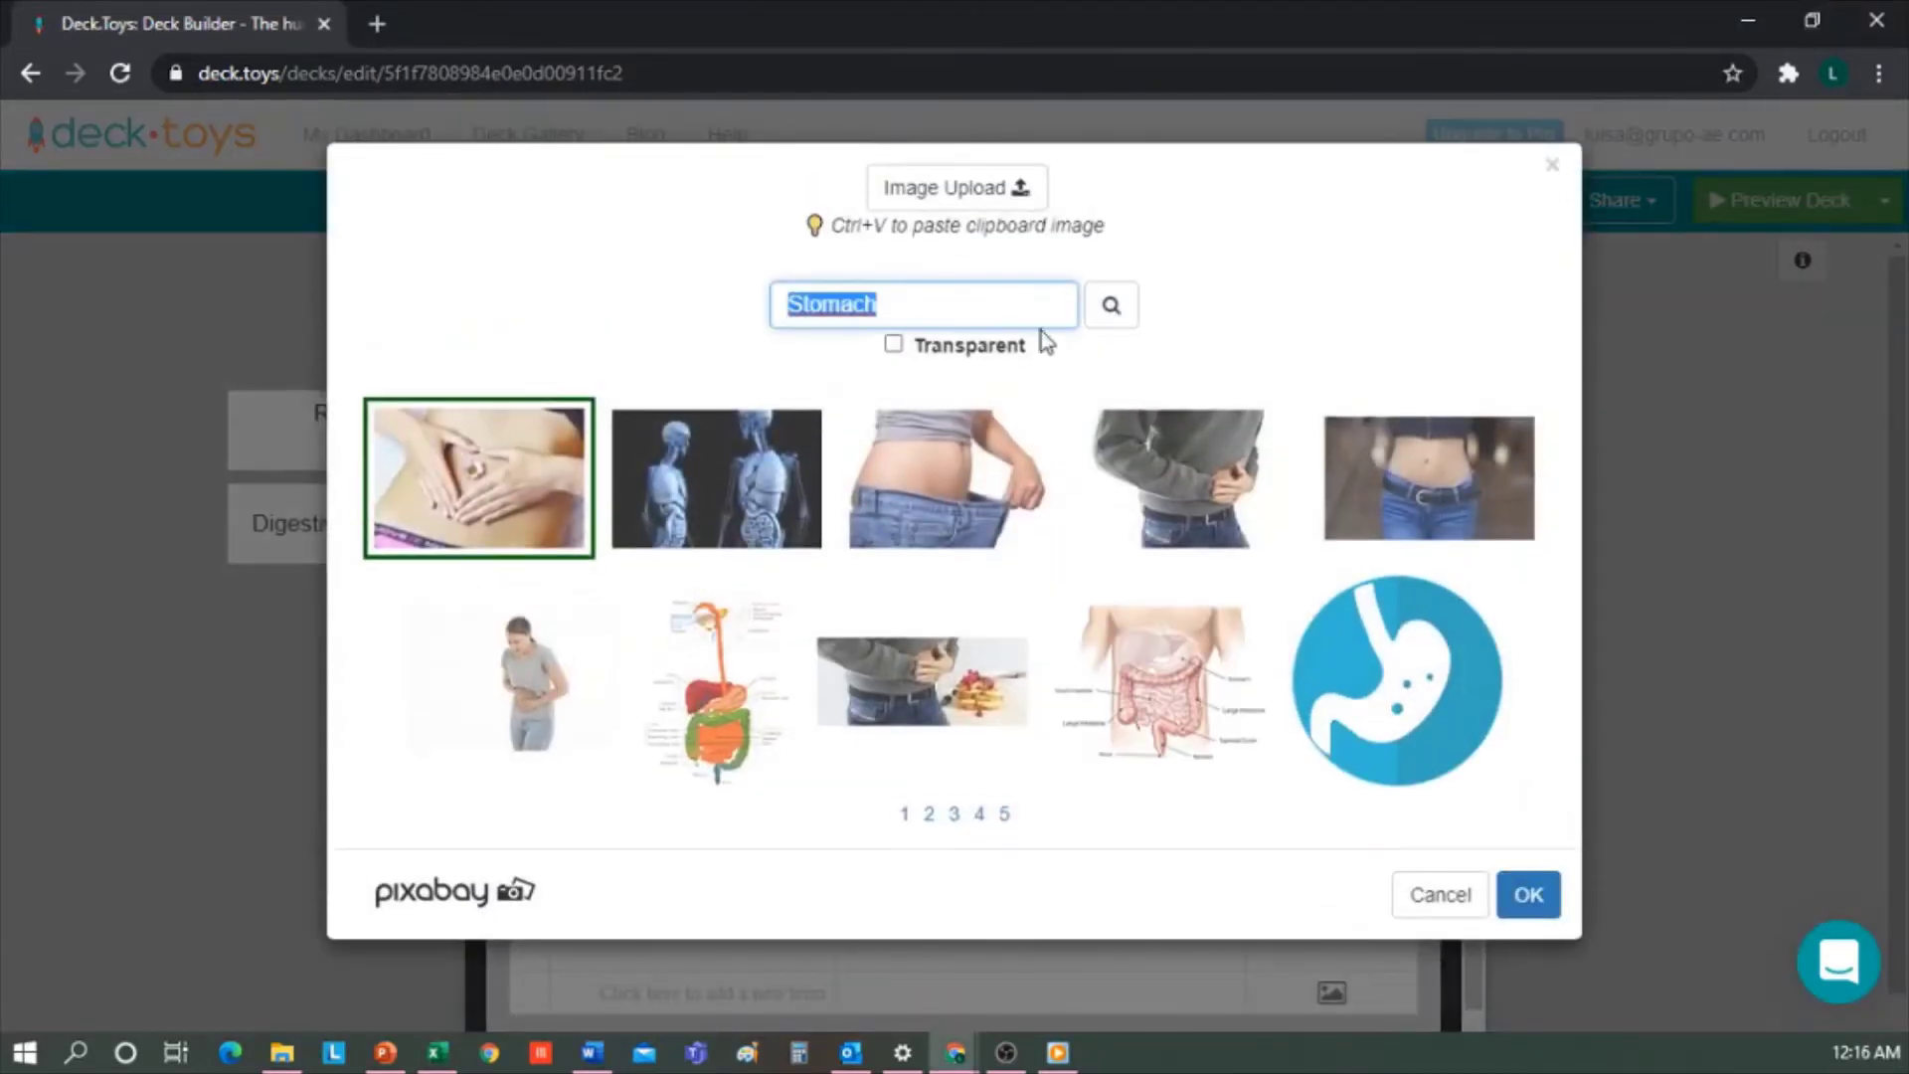
pyautogui.click(970, 186)
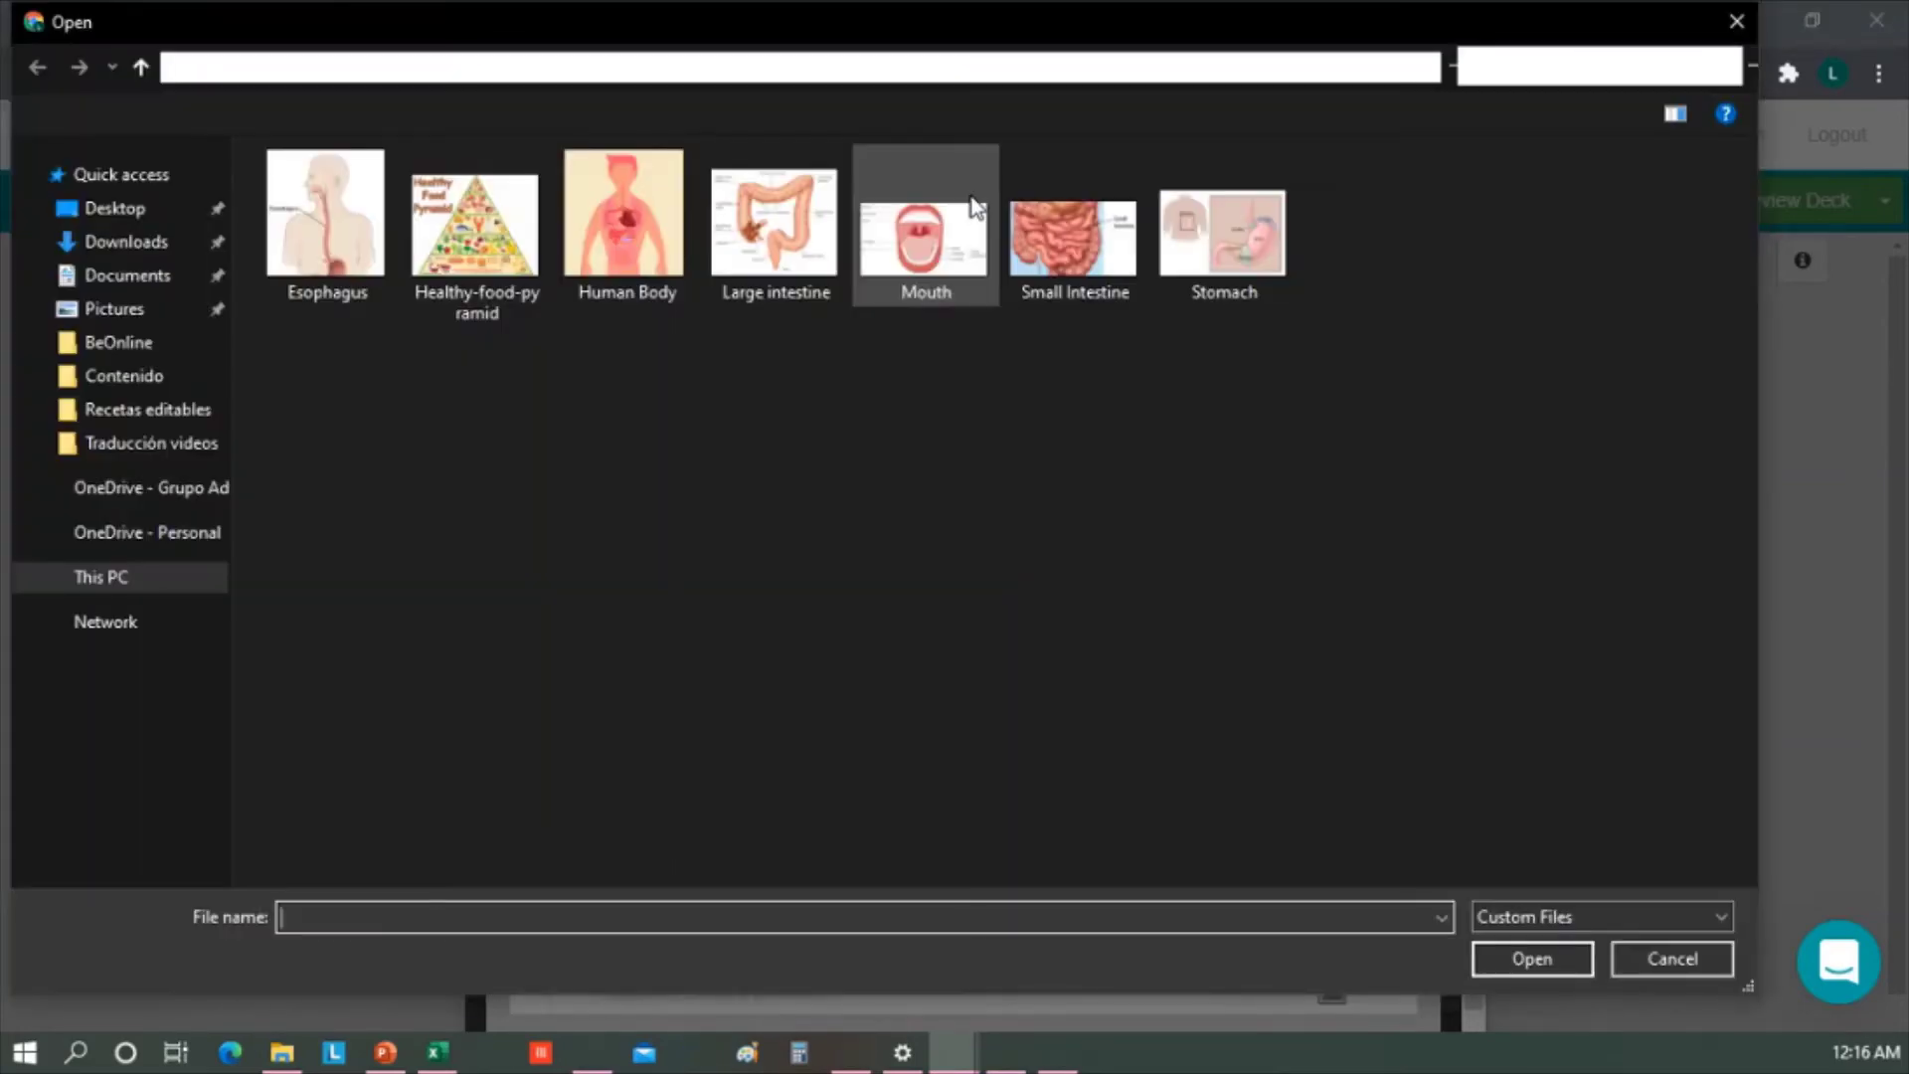
pyautogui.click(1268, 240)
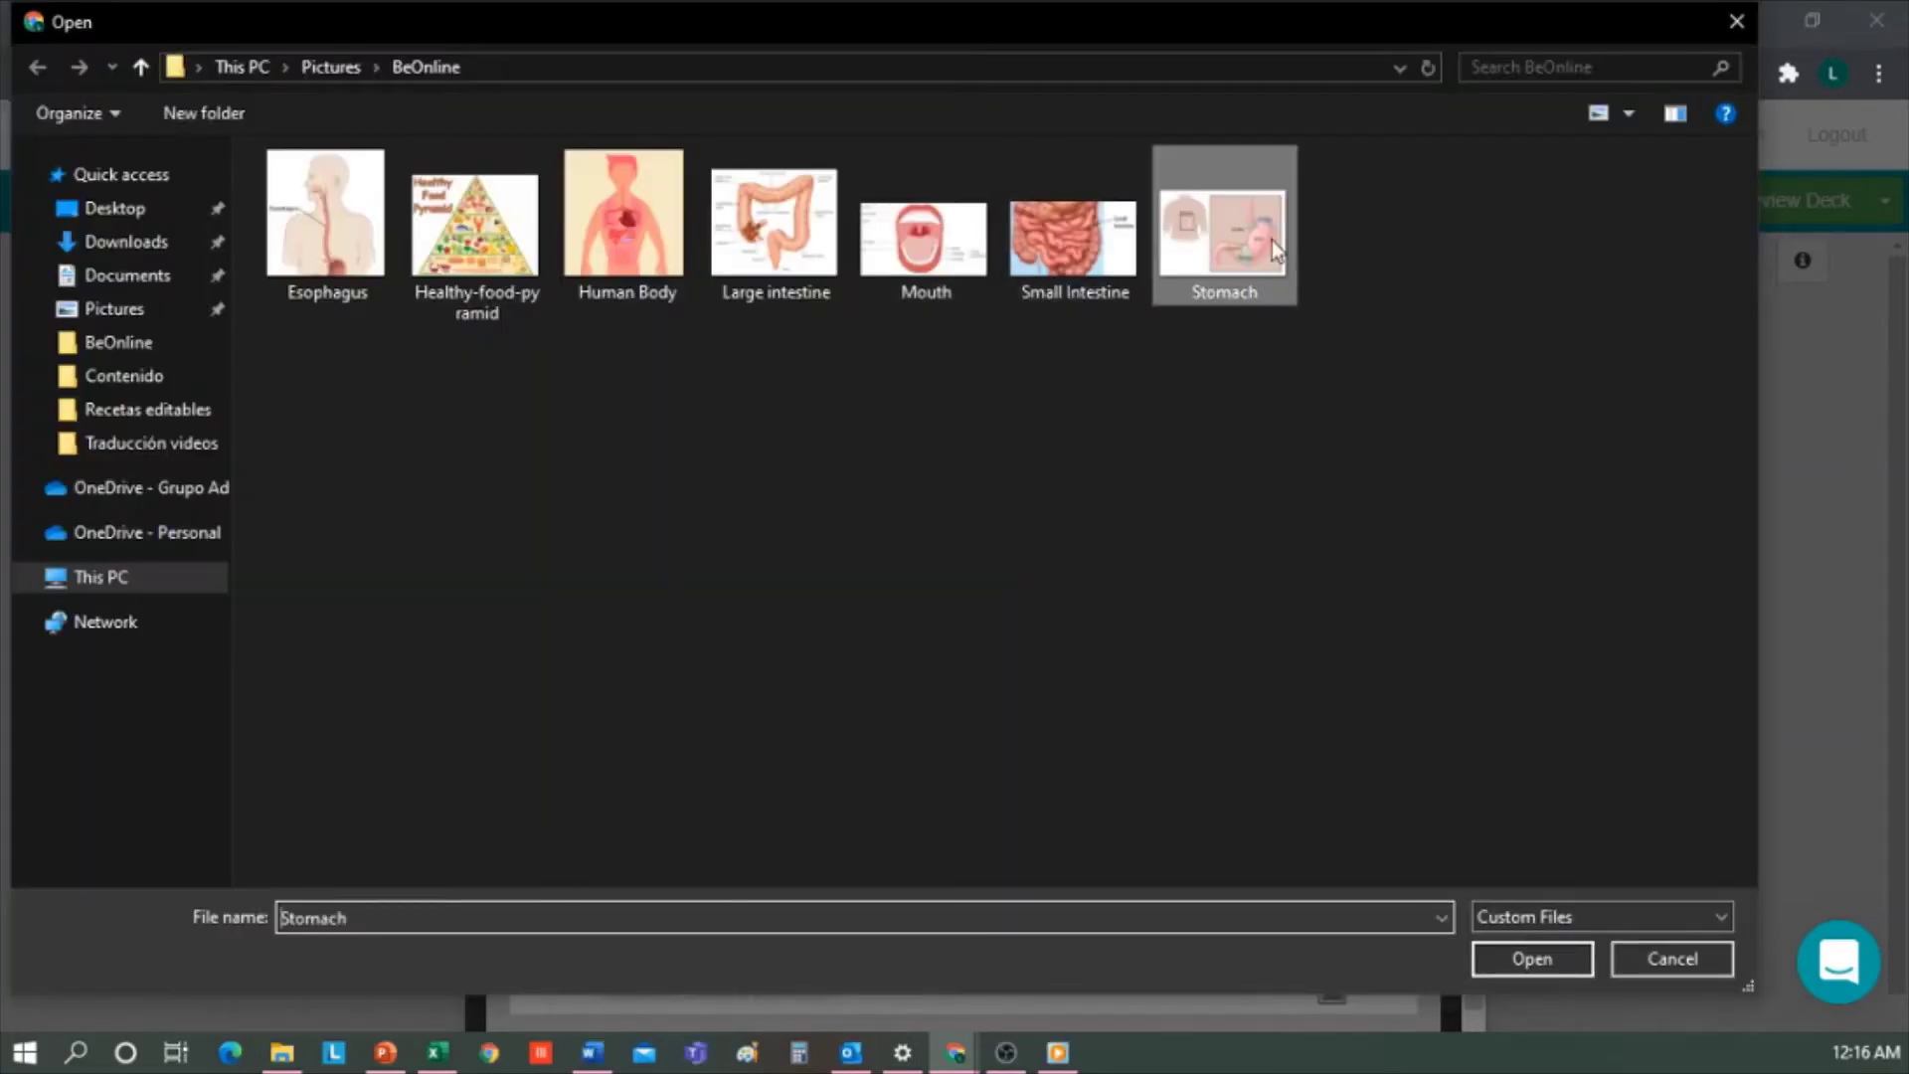
pyautogui.click(1551, 961)
pyautogui.click(1501, 880)
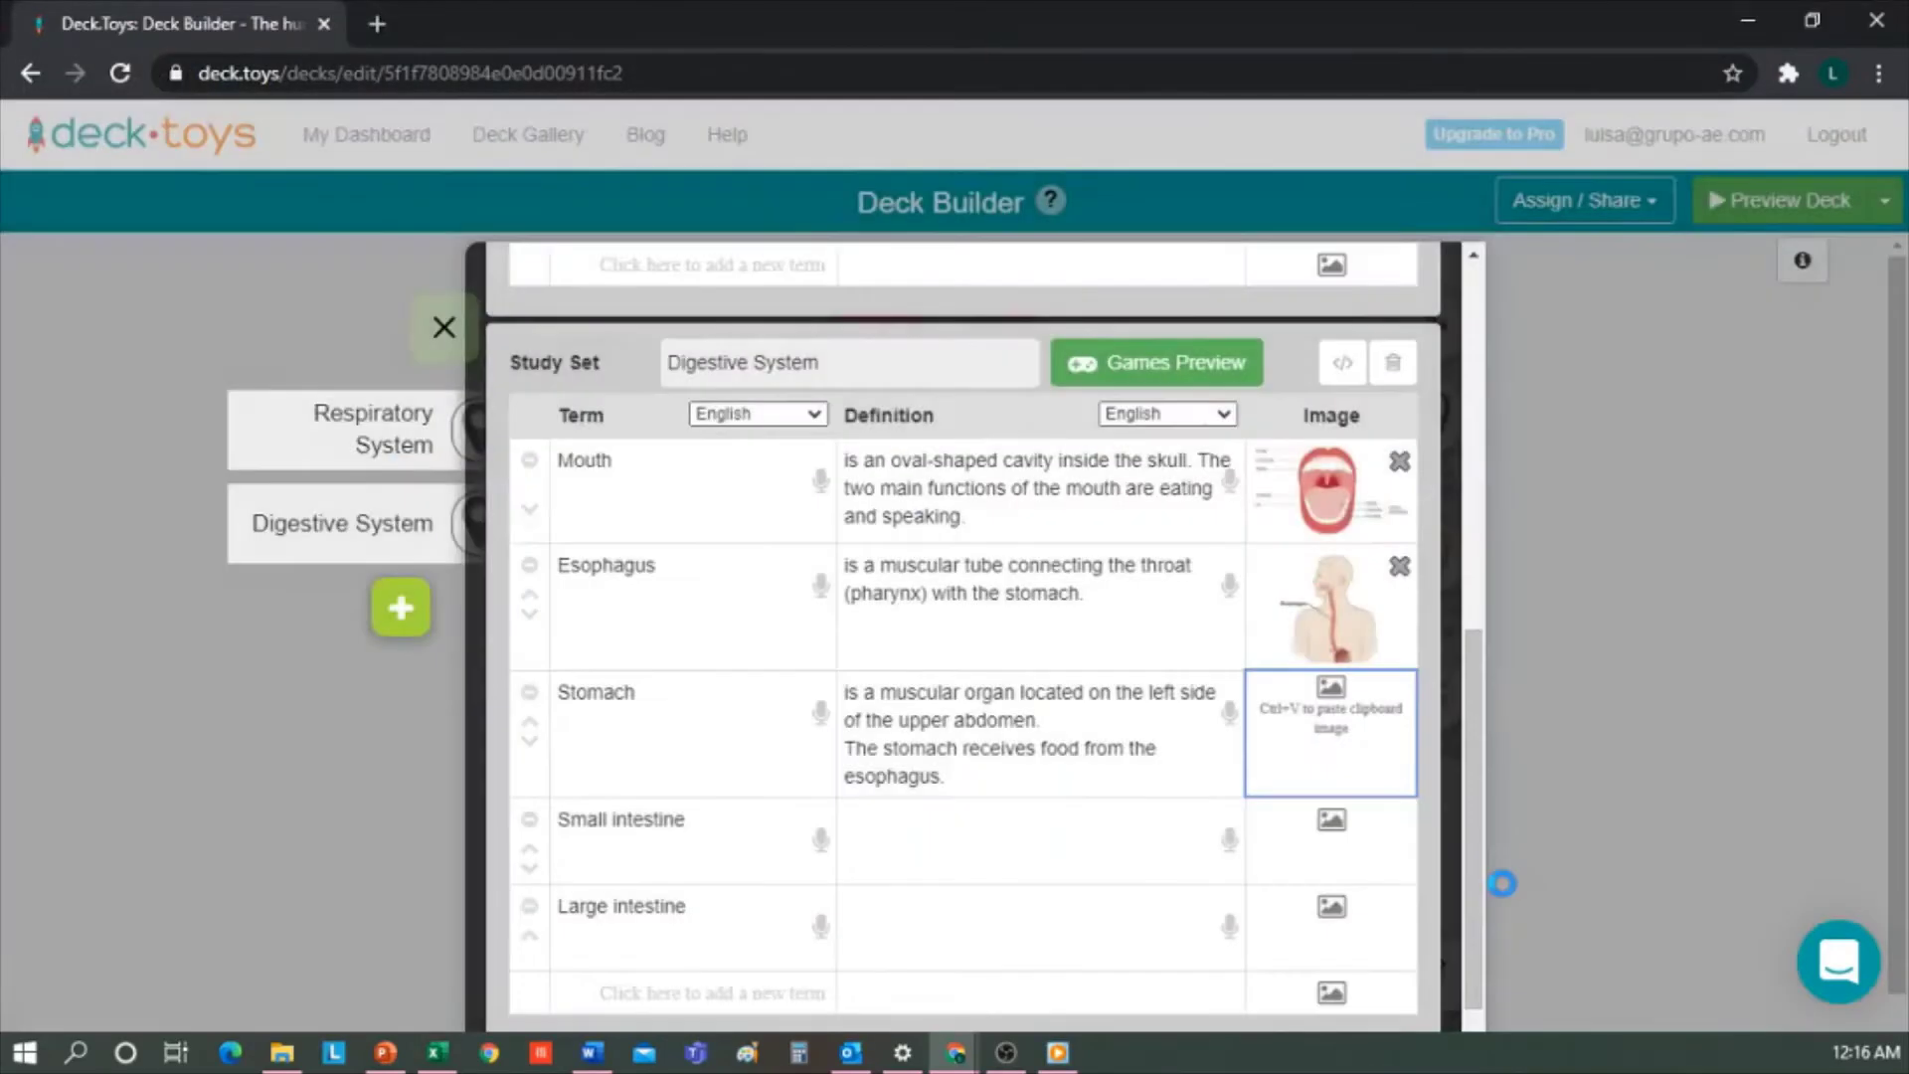
# Paste the Small intestine definition and upload the Small Intestine picture.
pyautogui.click(953, 845)
pyautogui.write('the longest part of the alimentary canal; where digestion is completed')
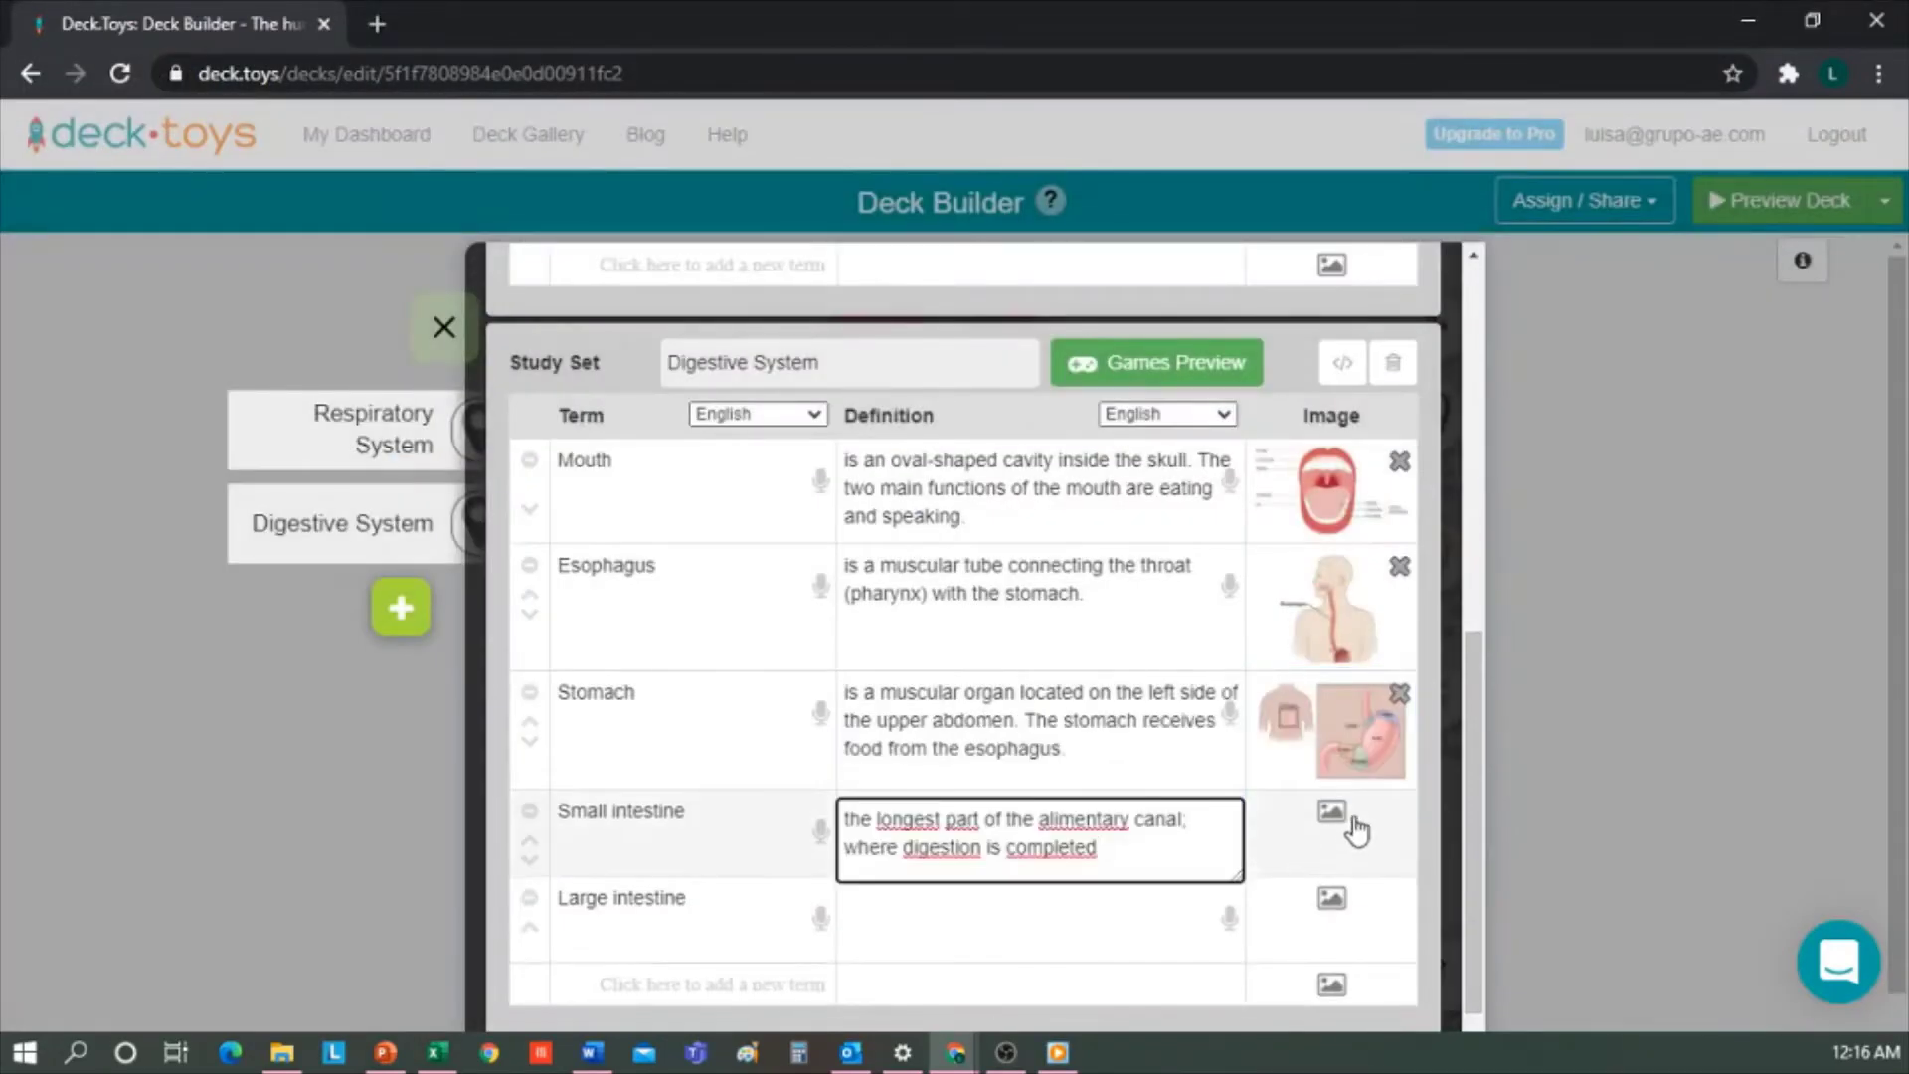
pyautogui.click(1340, 813)
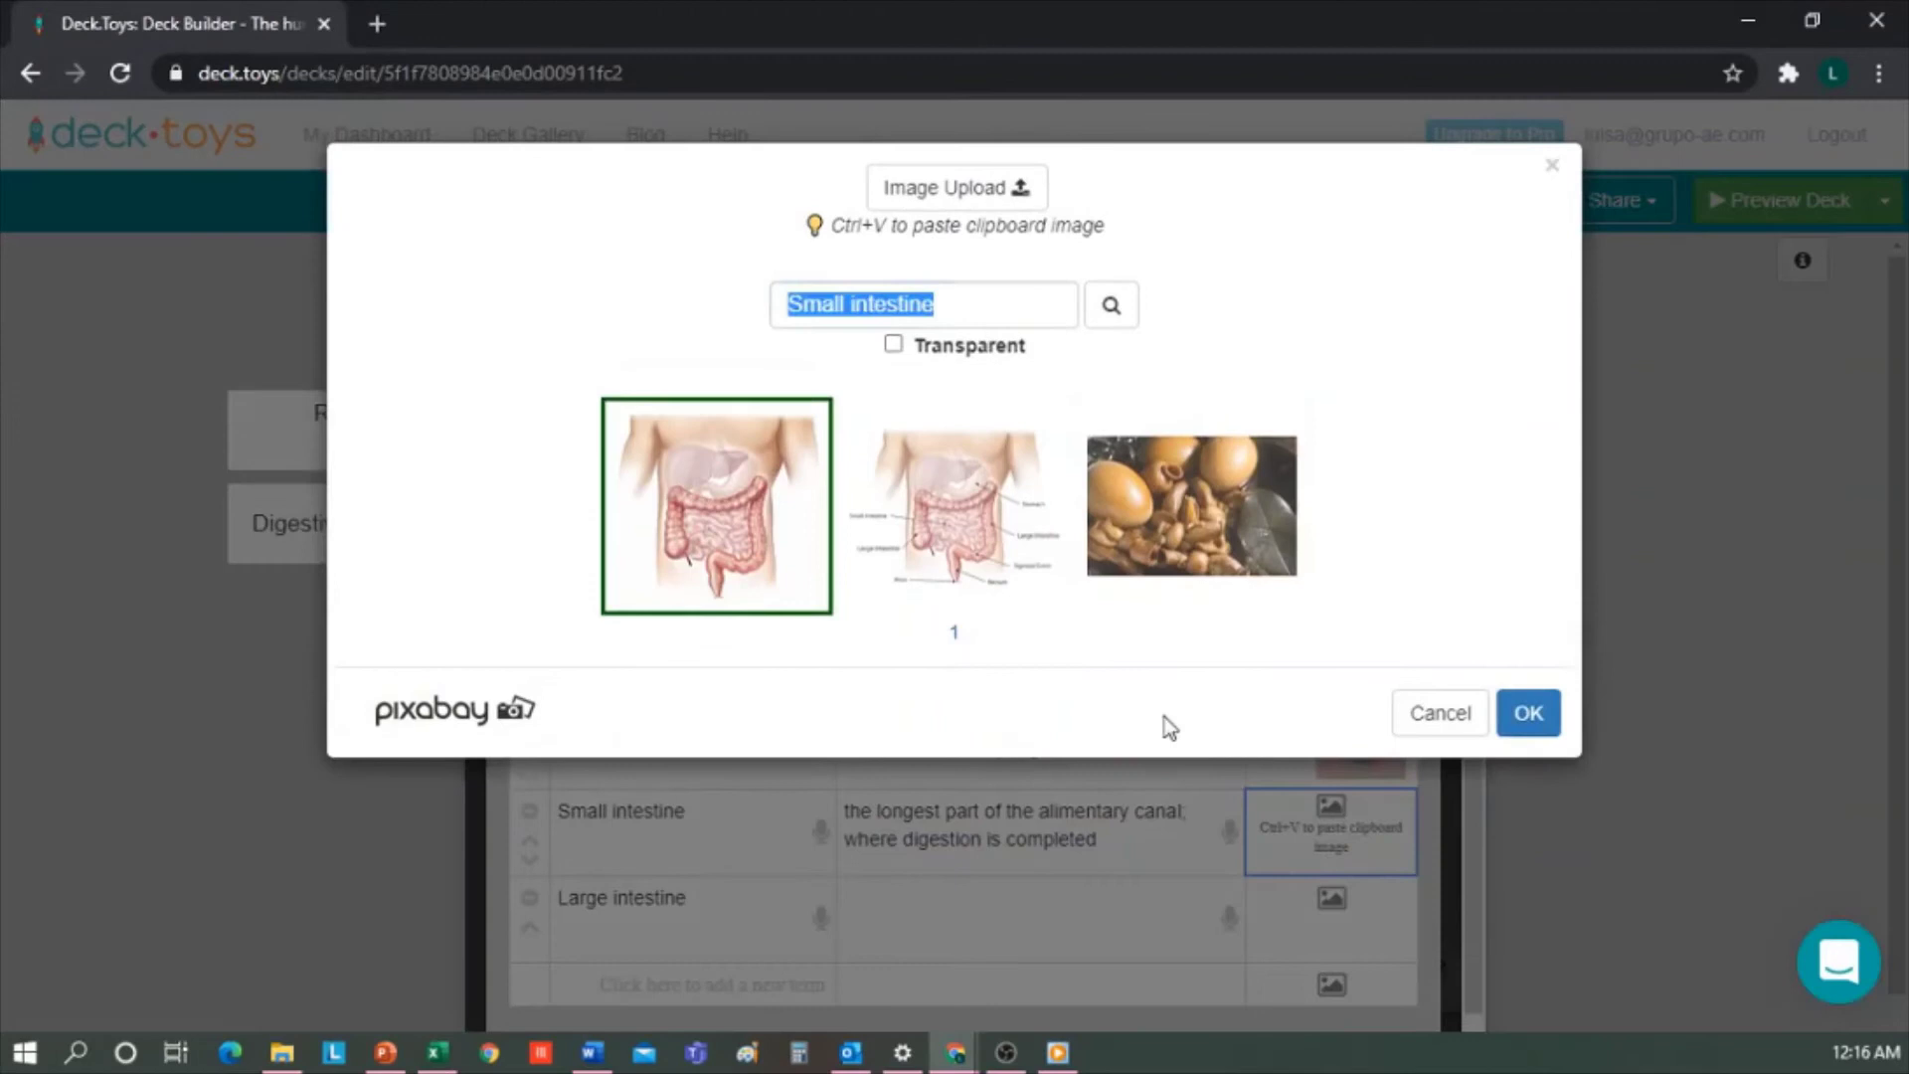
pyautogui.click(991, 192)
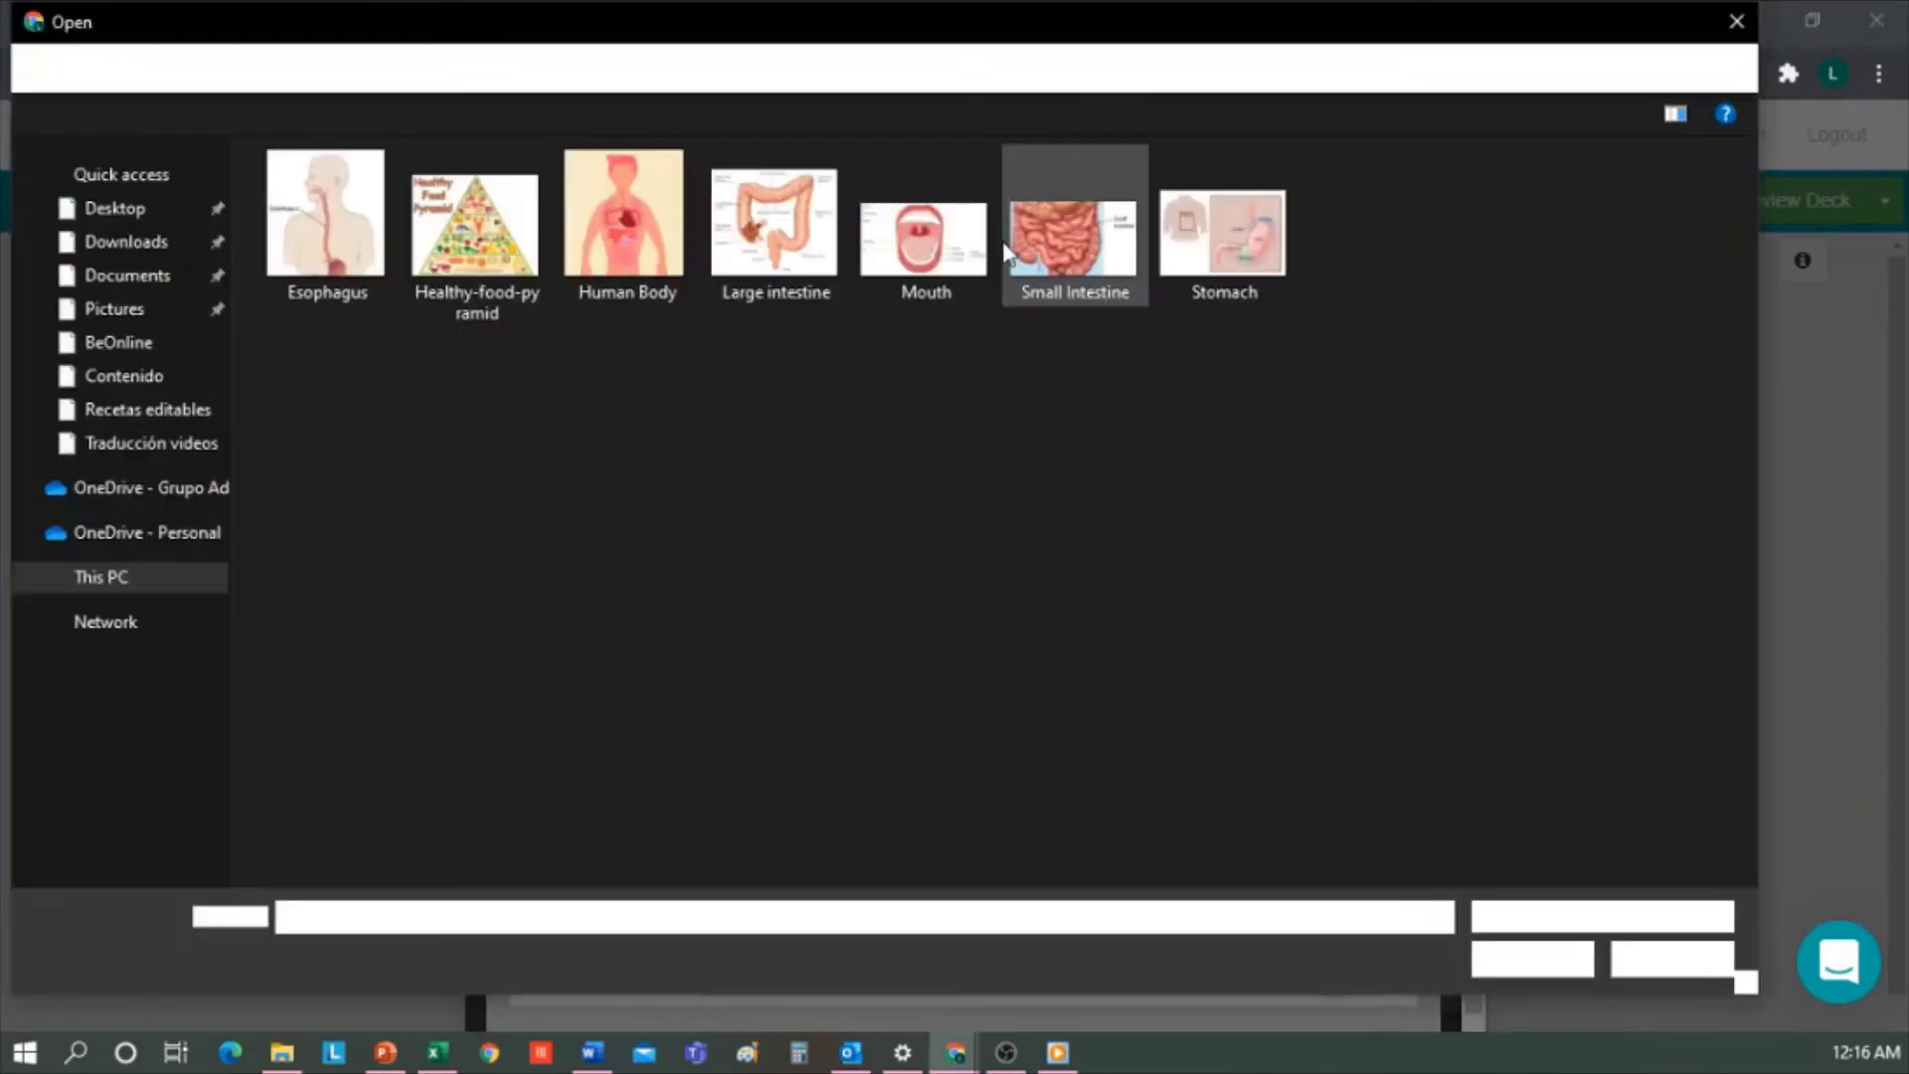
pyautogui.click(1008, 250)
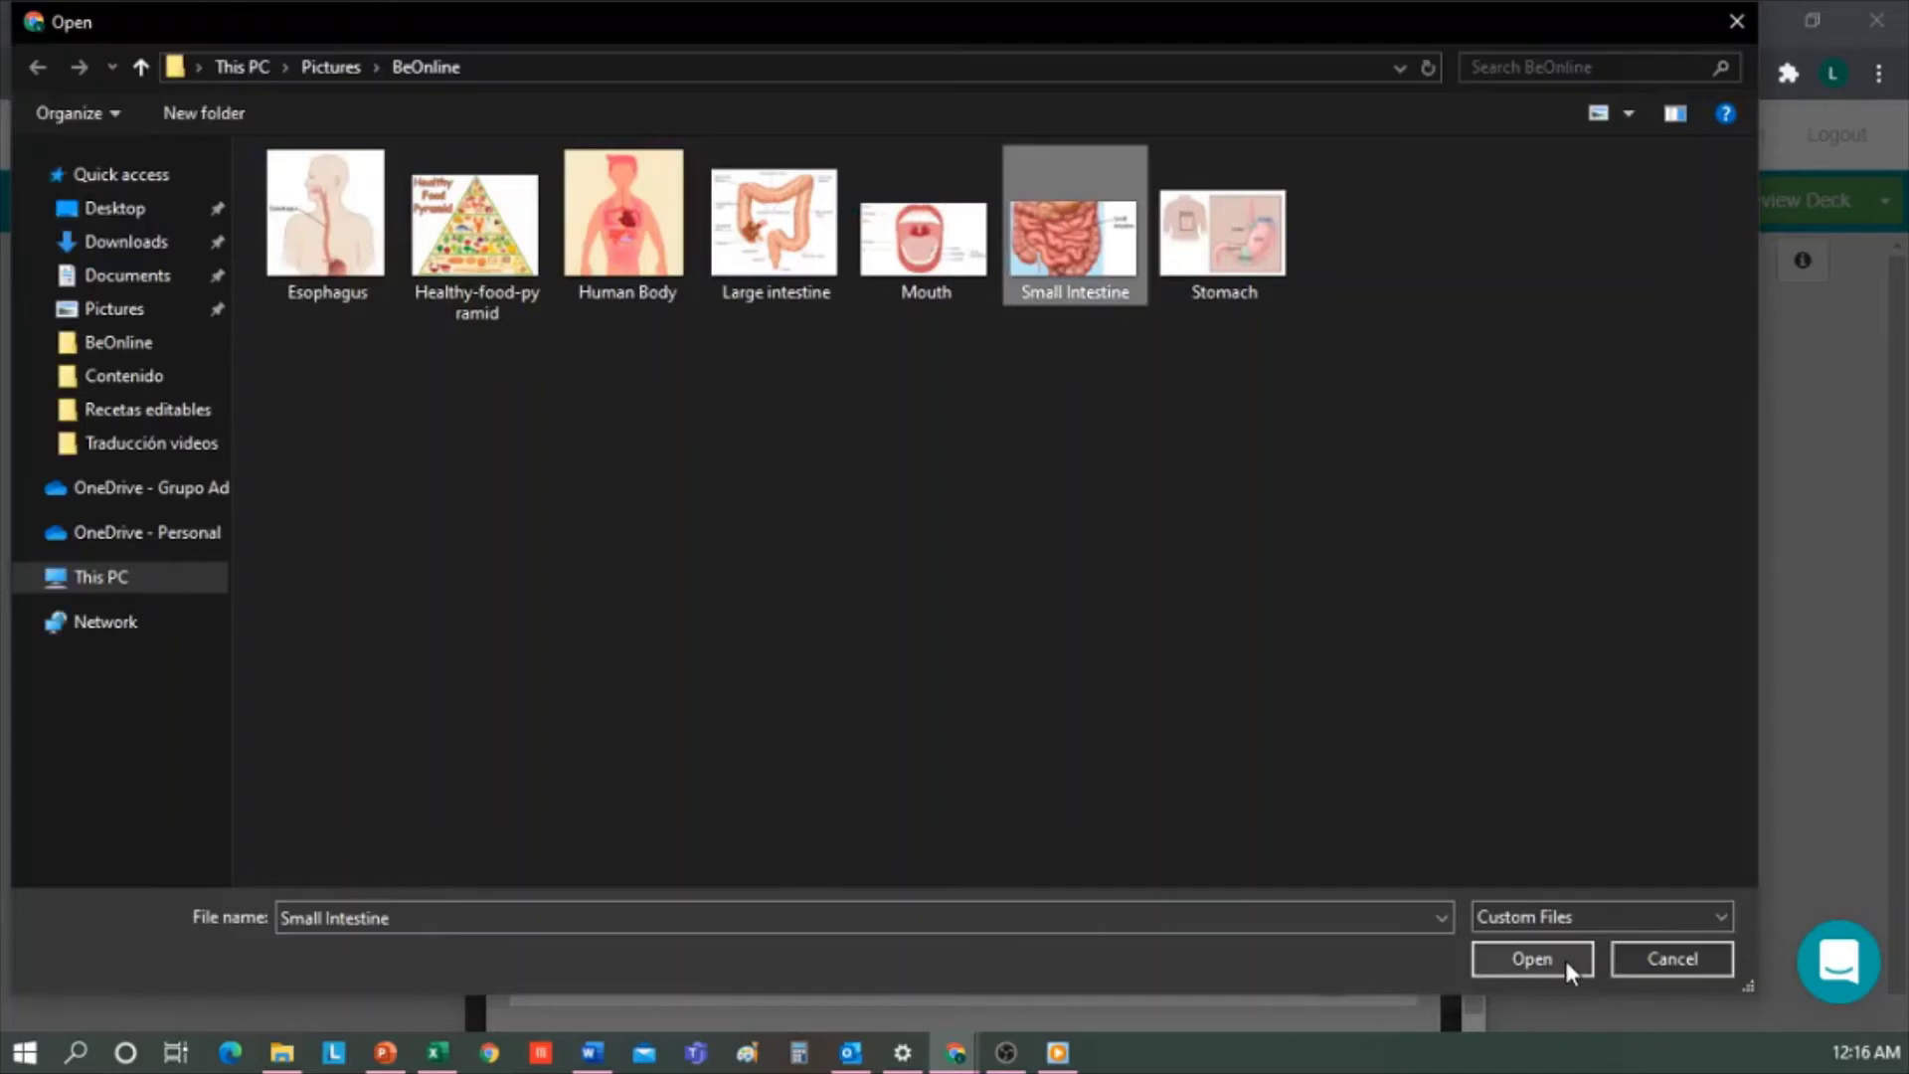
pyautogui.click(1566, 957)
# Paste the Large intestine definition and upload its picture from the computer.
pyautogui.write('beginning with the cecum and ending with the rectum; includes the cecum and the colon and the rectum; extracts moisture from food residues which are later excreted as feces')
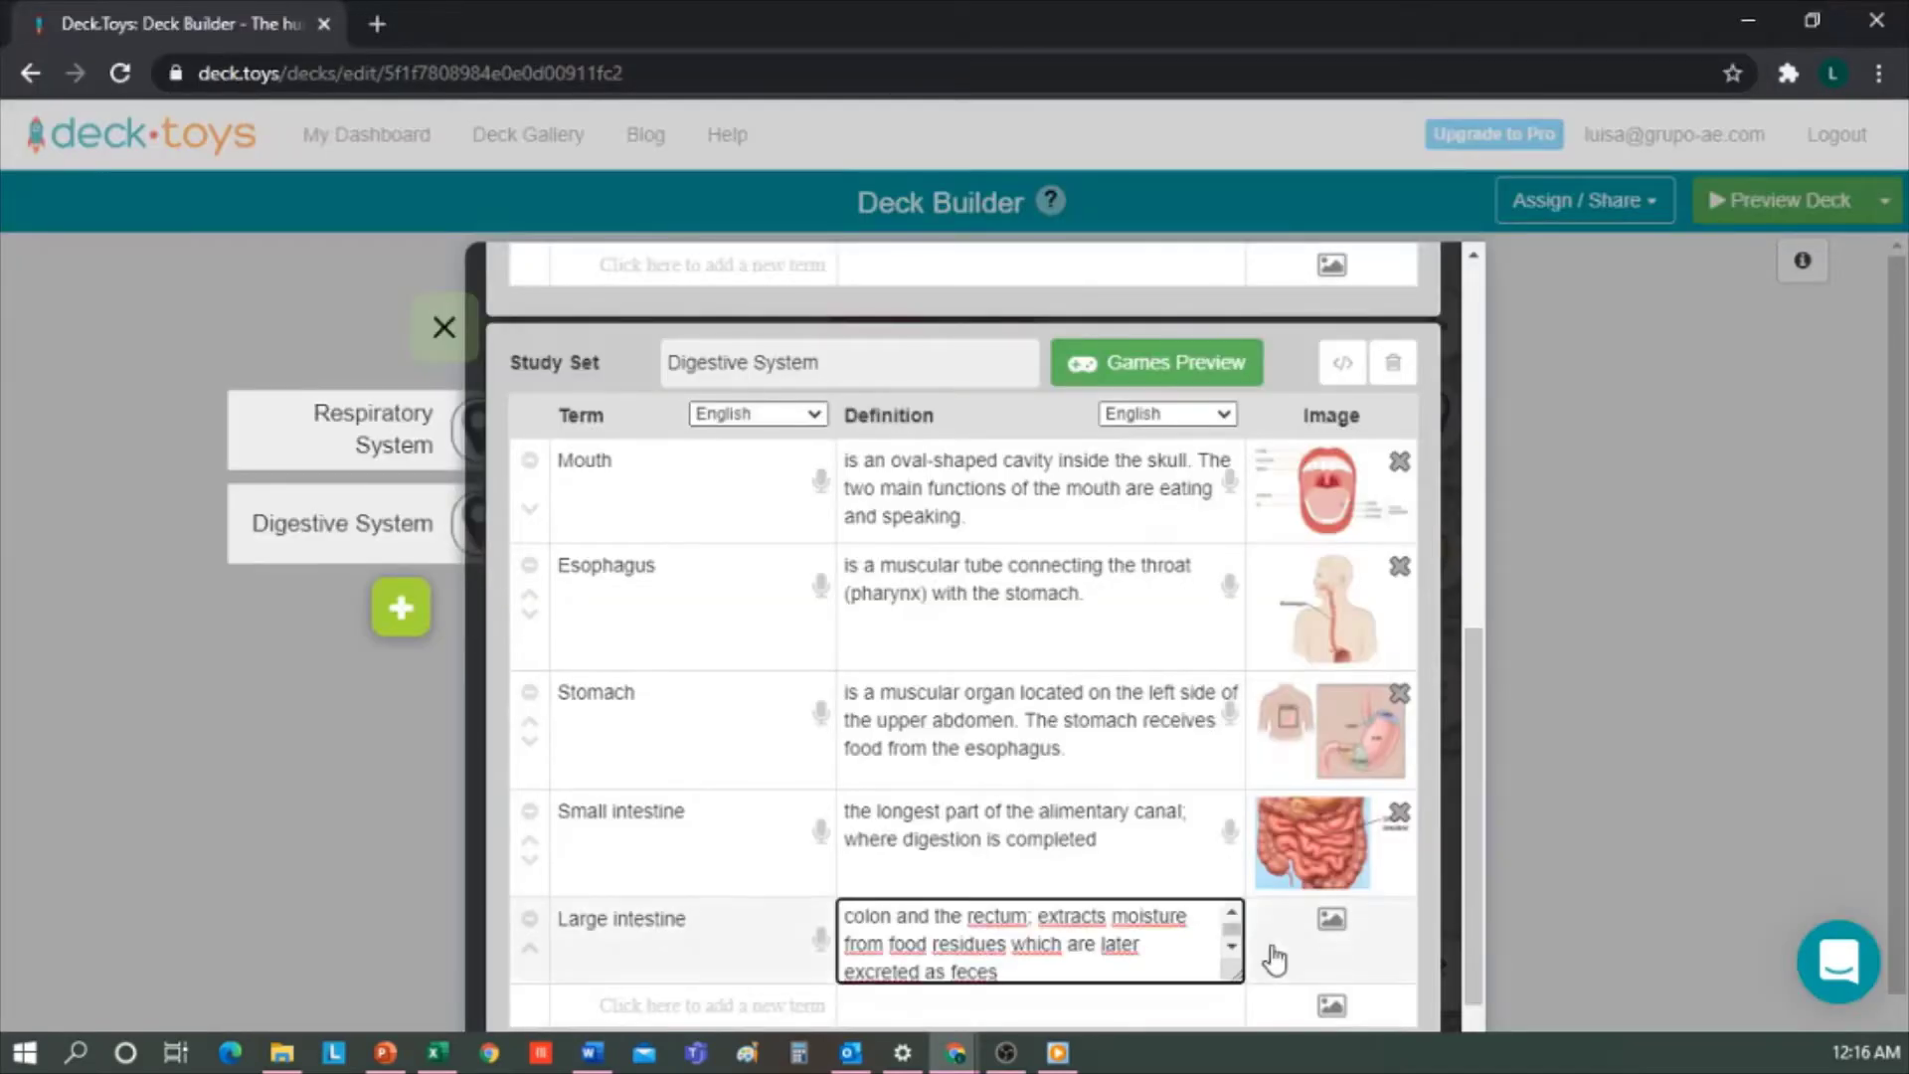
pyautogui.click(1333, 926)
pyautogui.click(1334, 927)
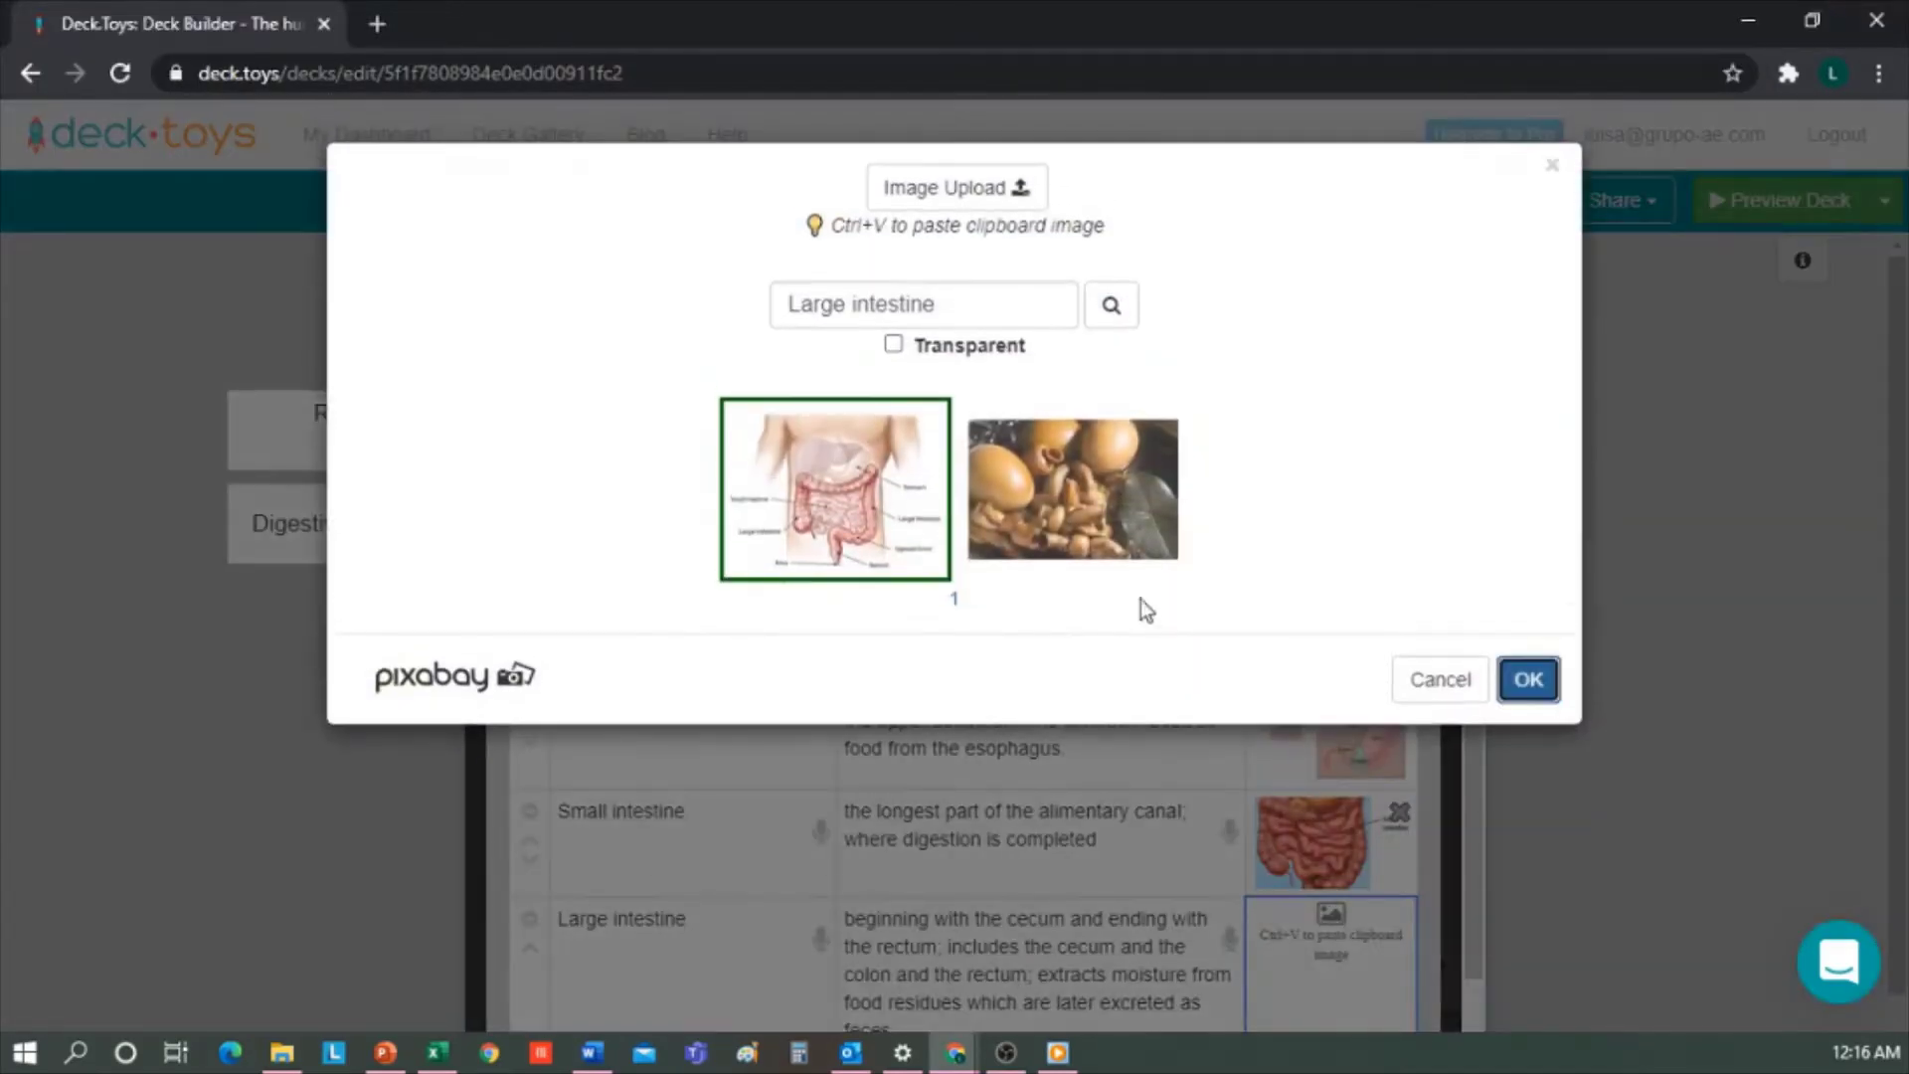
pyautogui.click(984, 191)
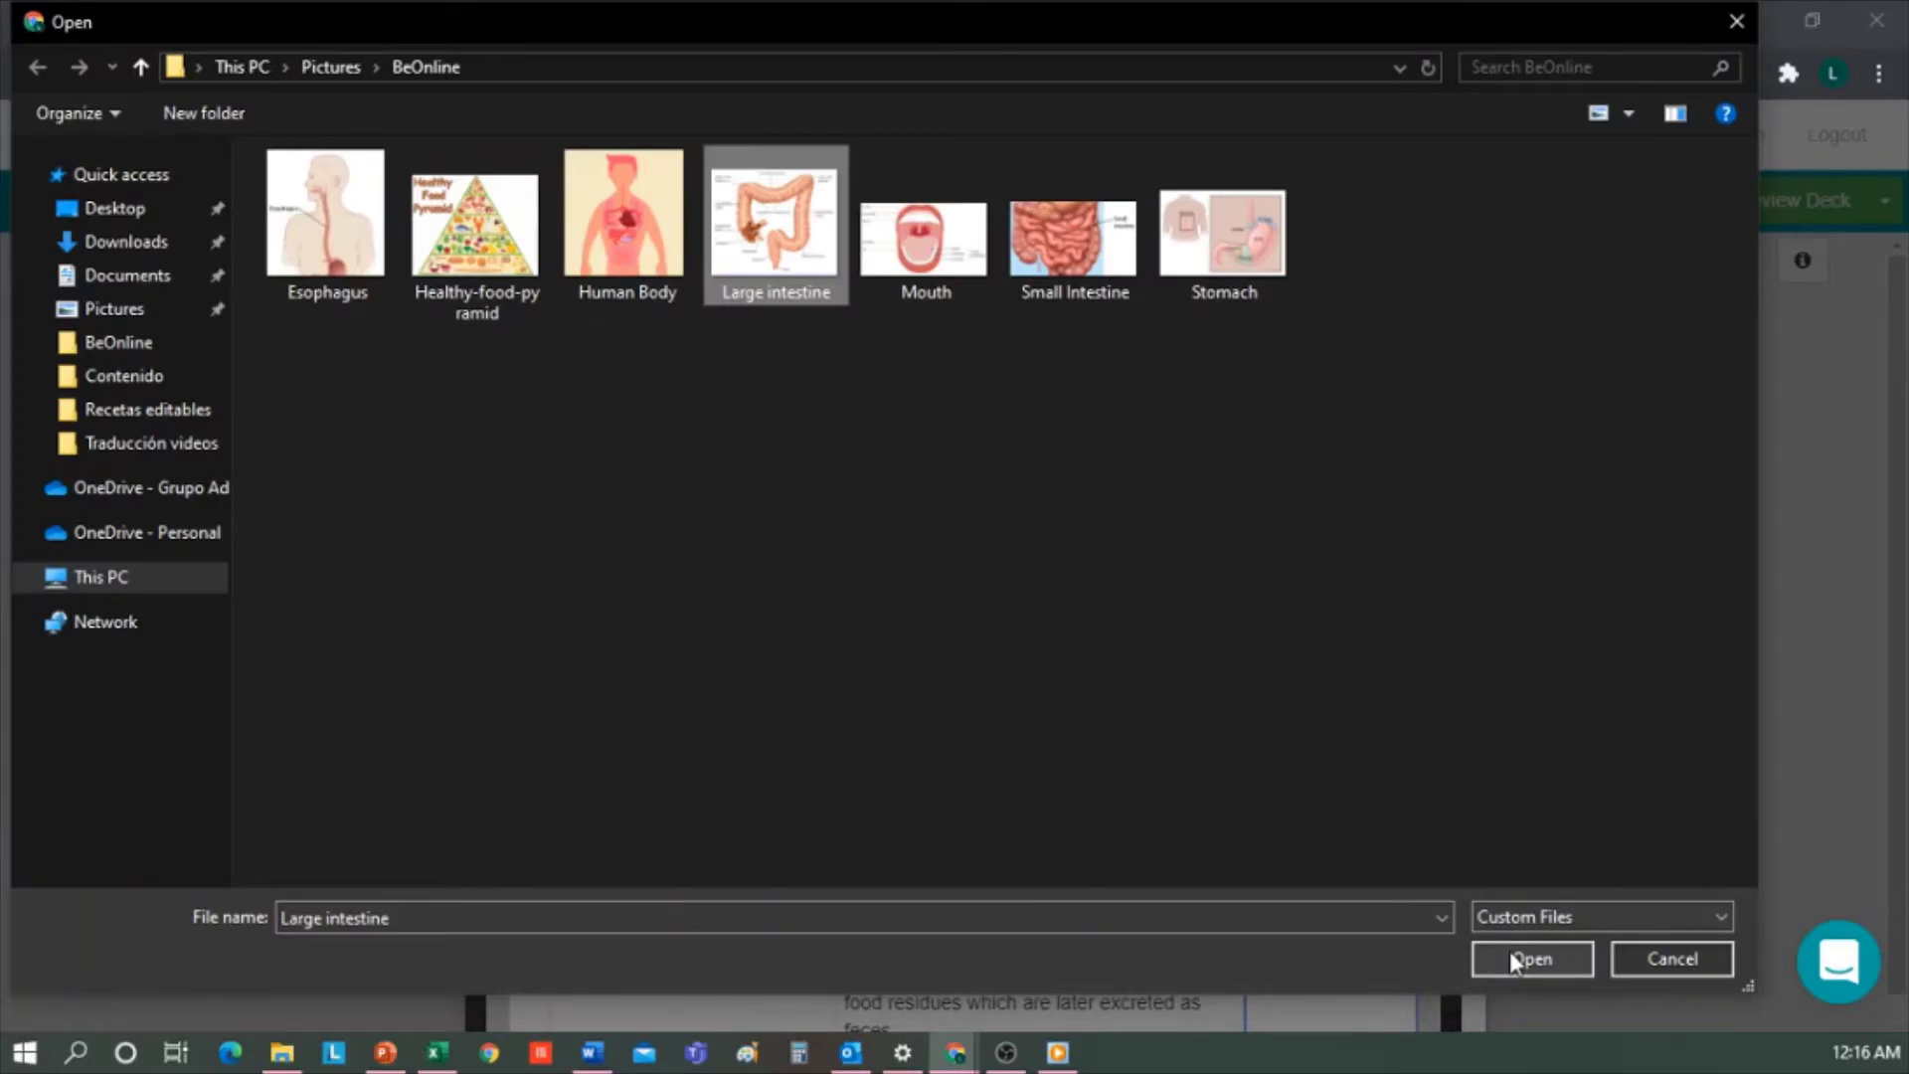
pyautogui.click(1511, 956)
pyautogui.moveTo(1470, 724); pyautogui.dragTo(1483, 850)
pyautogui.scroll(1, 1483, 857)
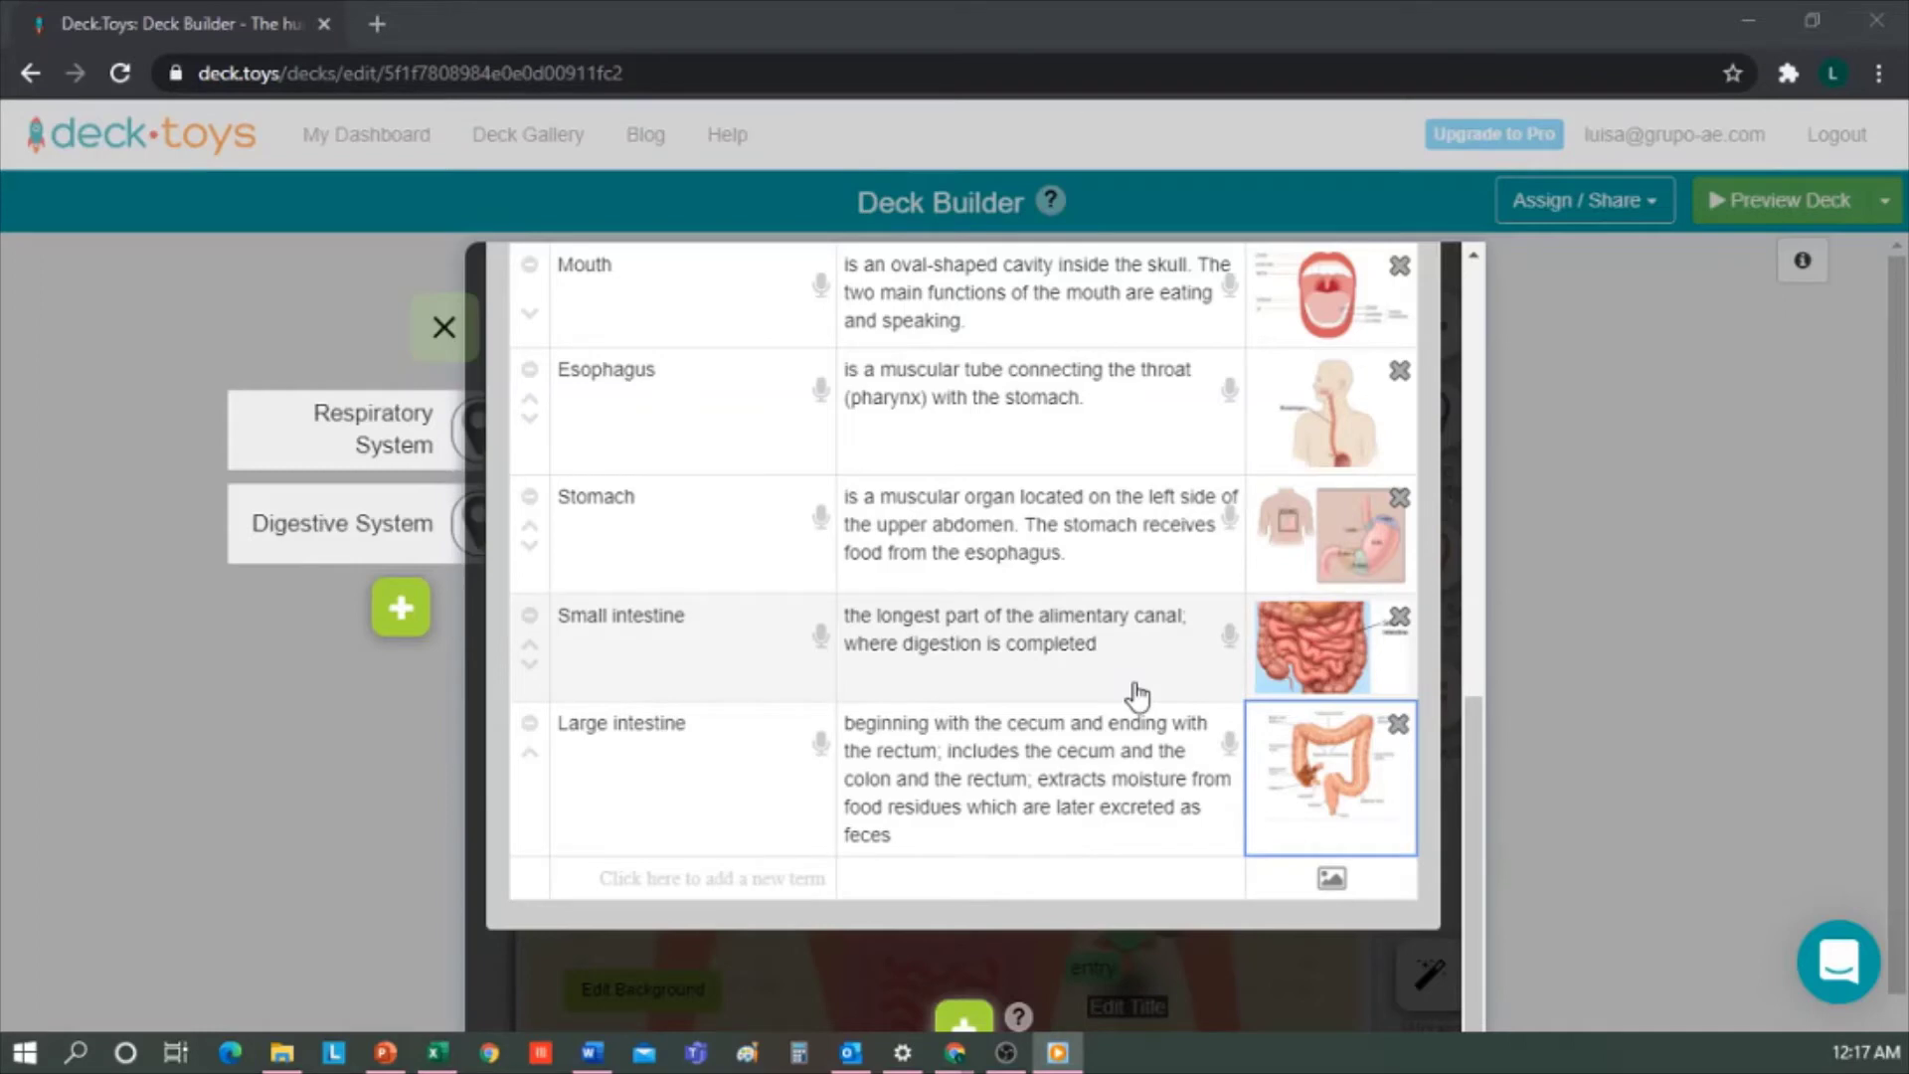
pyautogui.scroll(3, 1199, 741)
pyautogui.scroll(-2, 1199, 741)
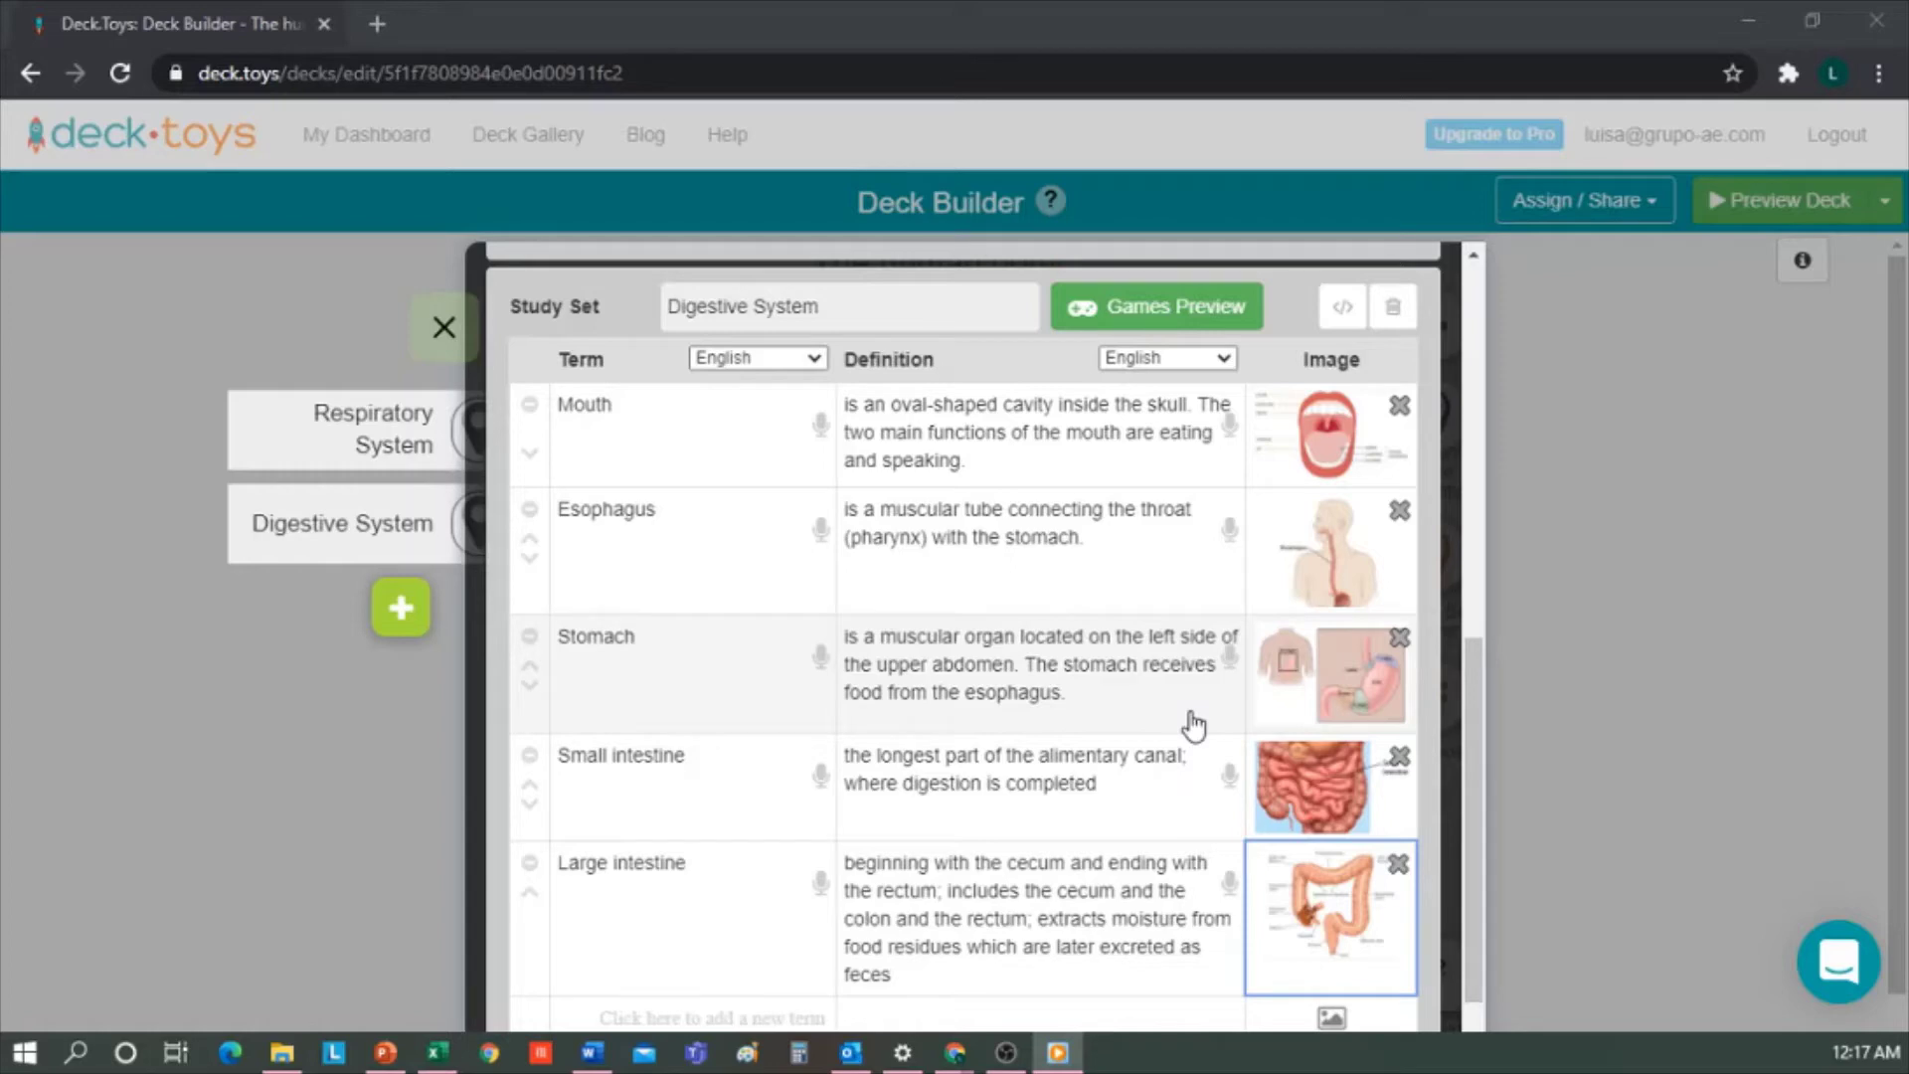
pyautogui.scroll(-2, 1347, 808)
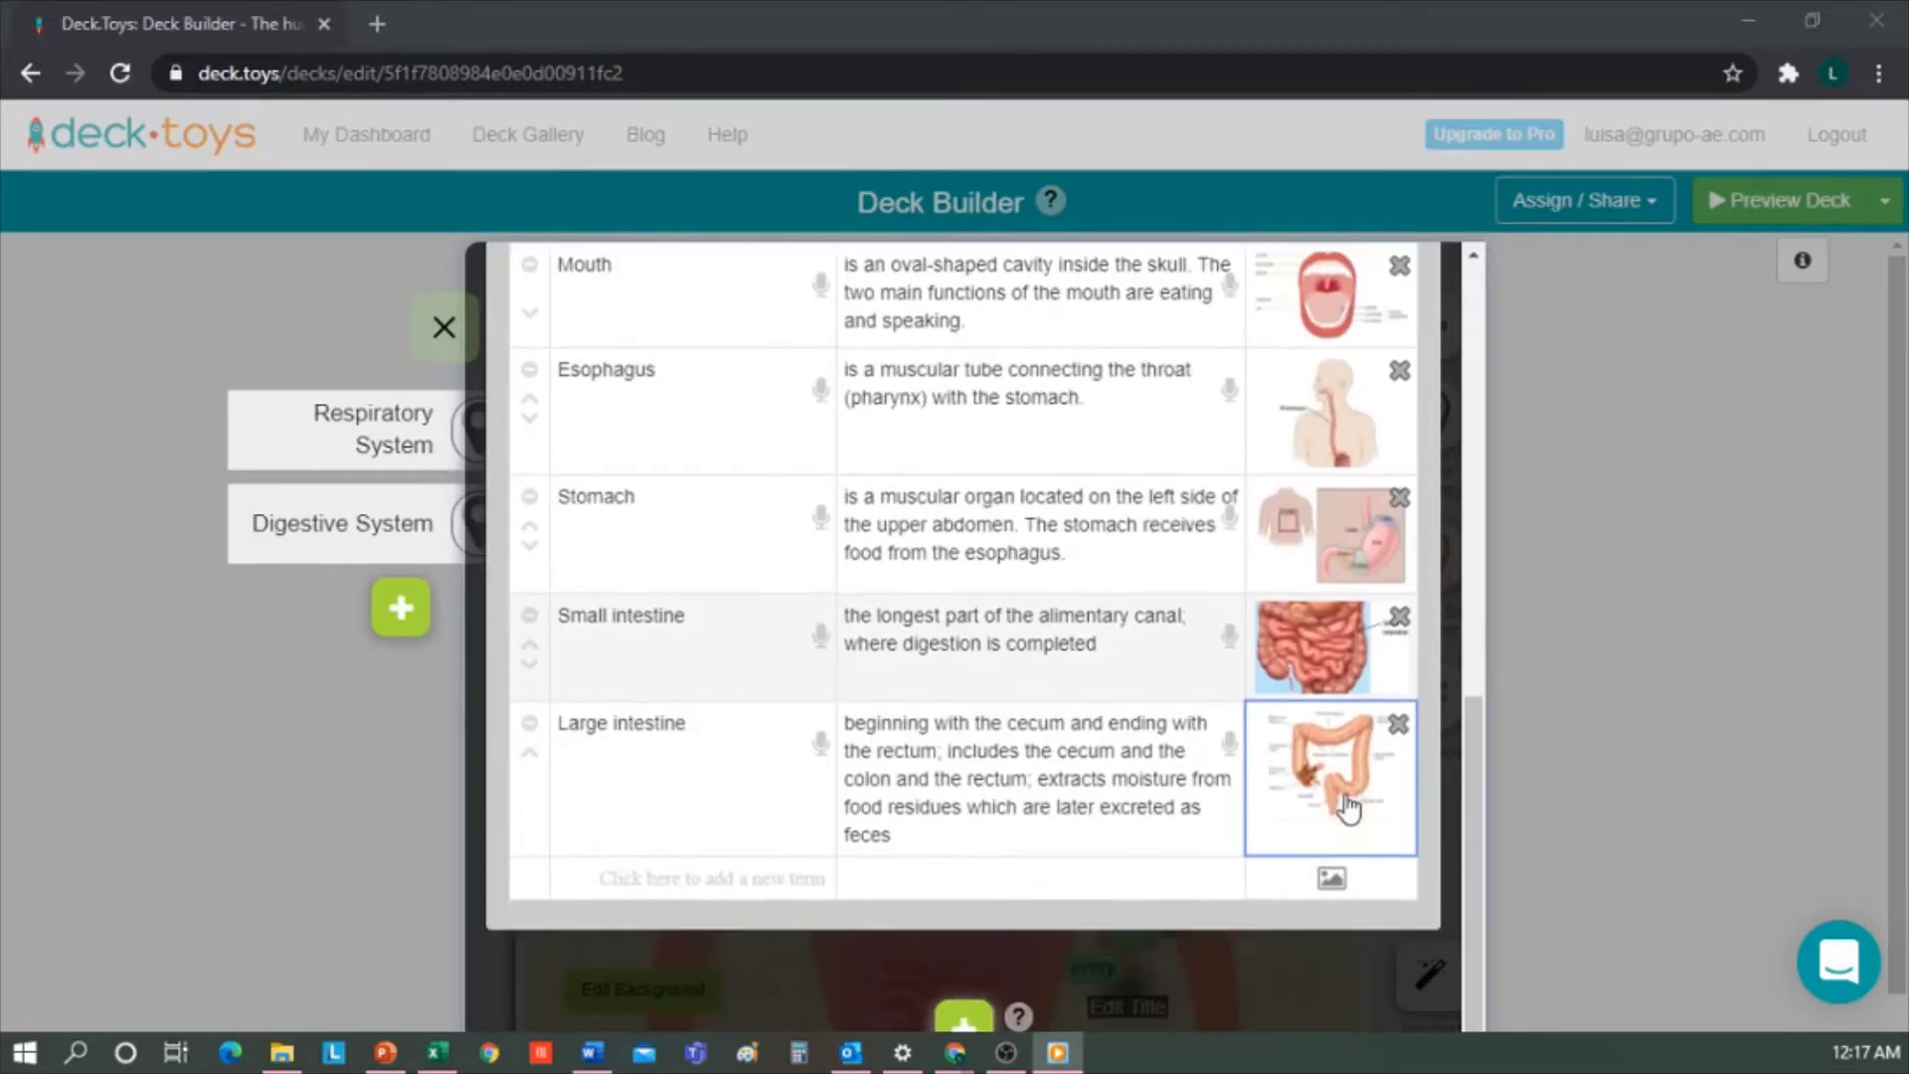
pyautogui.scroll(1, 1347, 807)
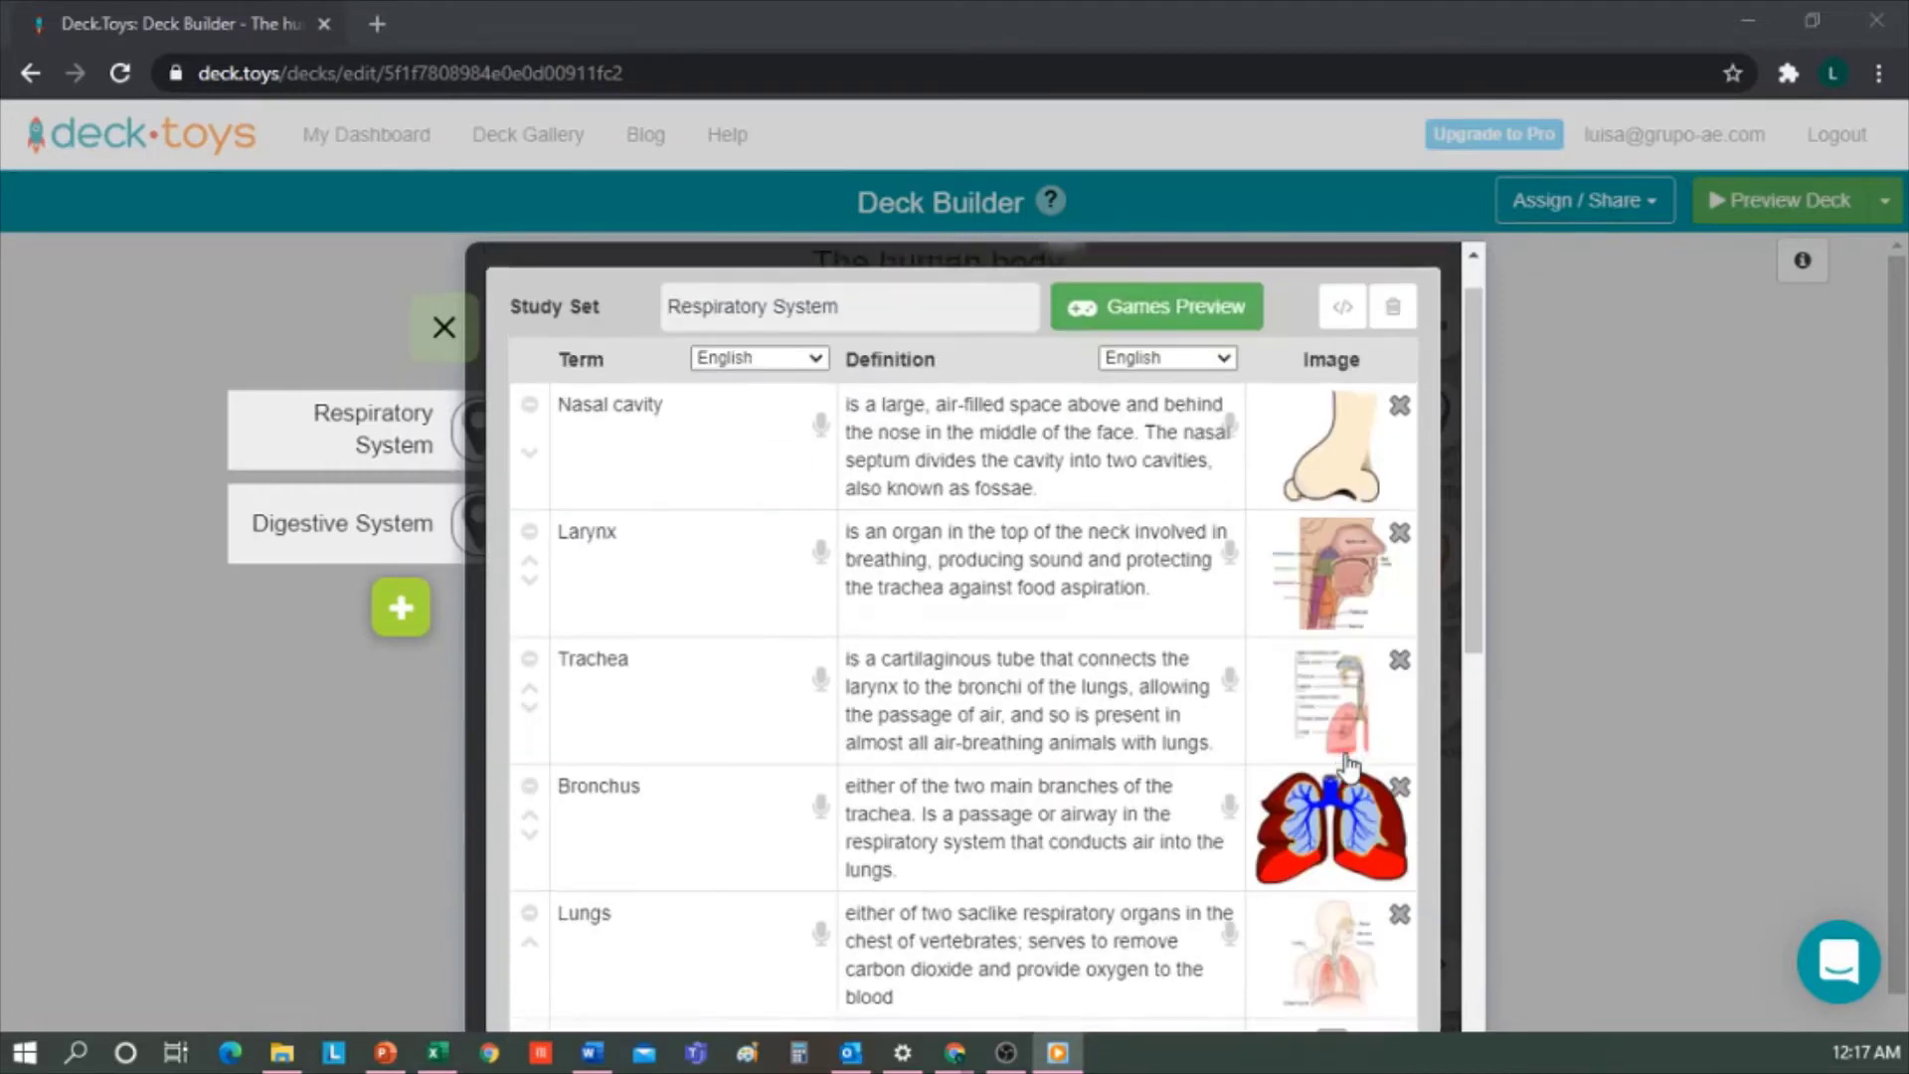
pyautogui.scroll(-5, 1348, 766)
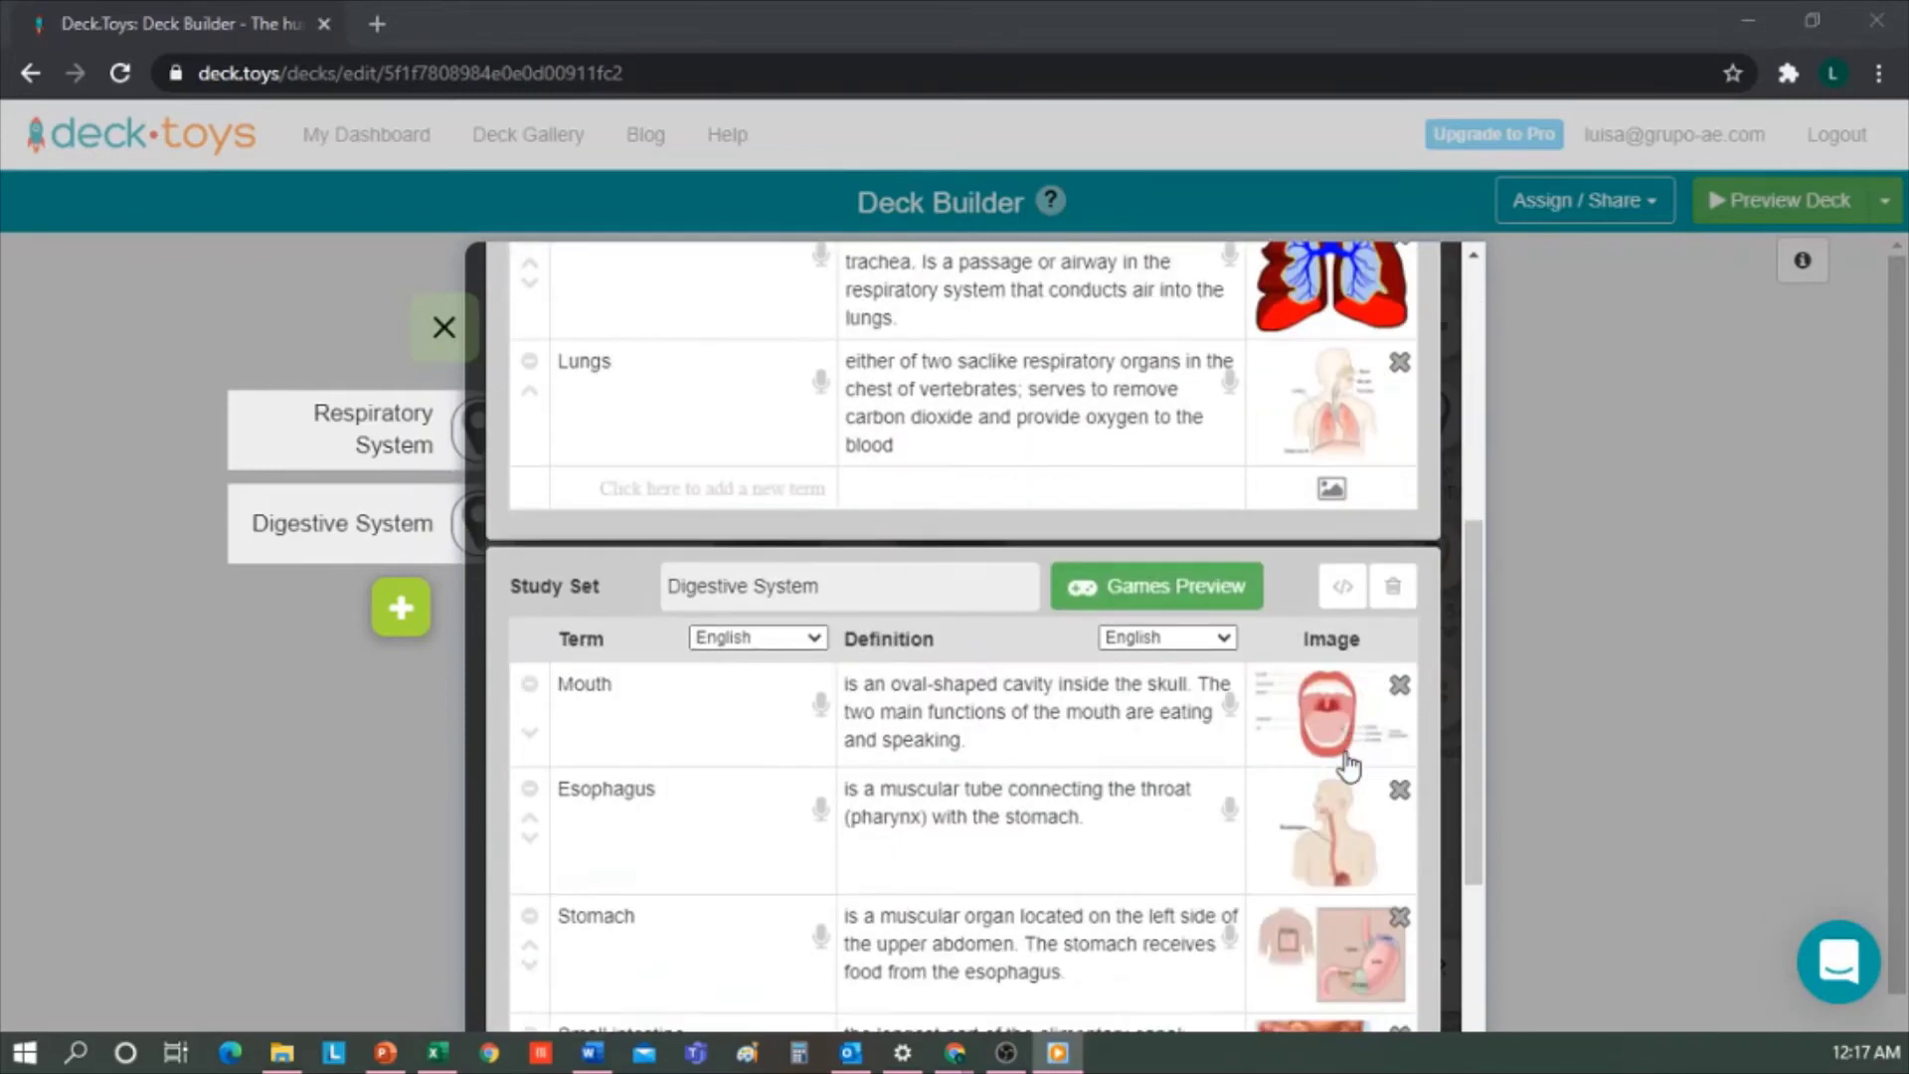
pyautogui.scroll(-5, 1347, 766)
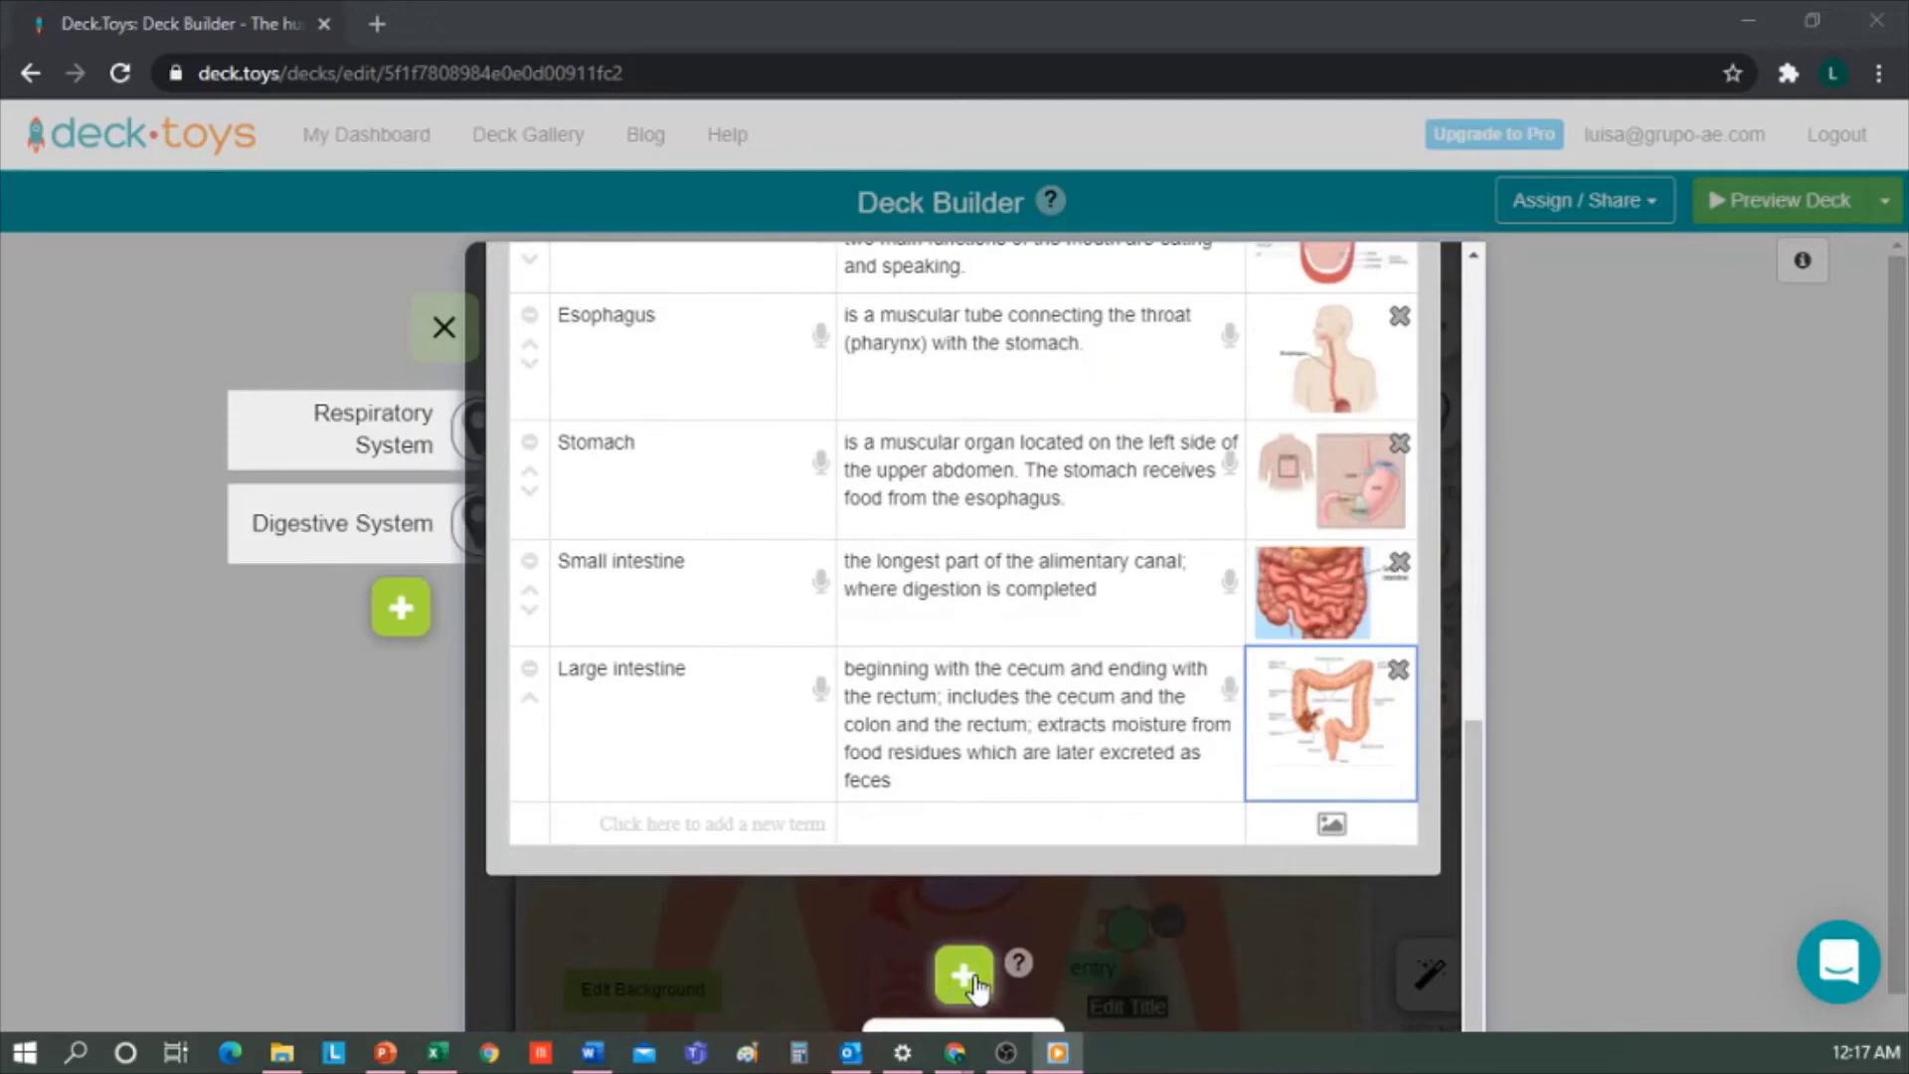
# Create a new blank study set named Circulatory System.
pyautogui.click(962, 976)
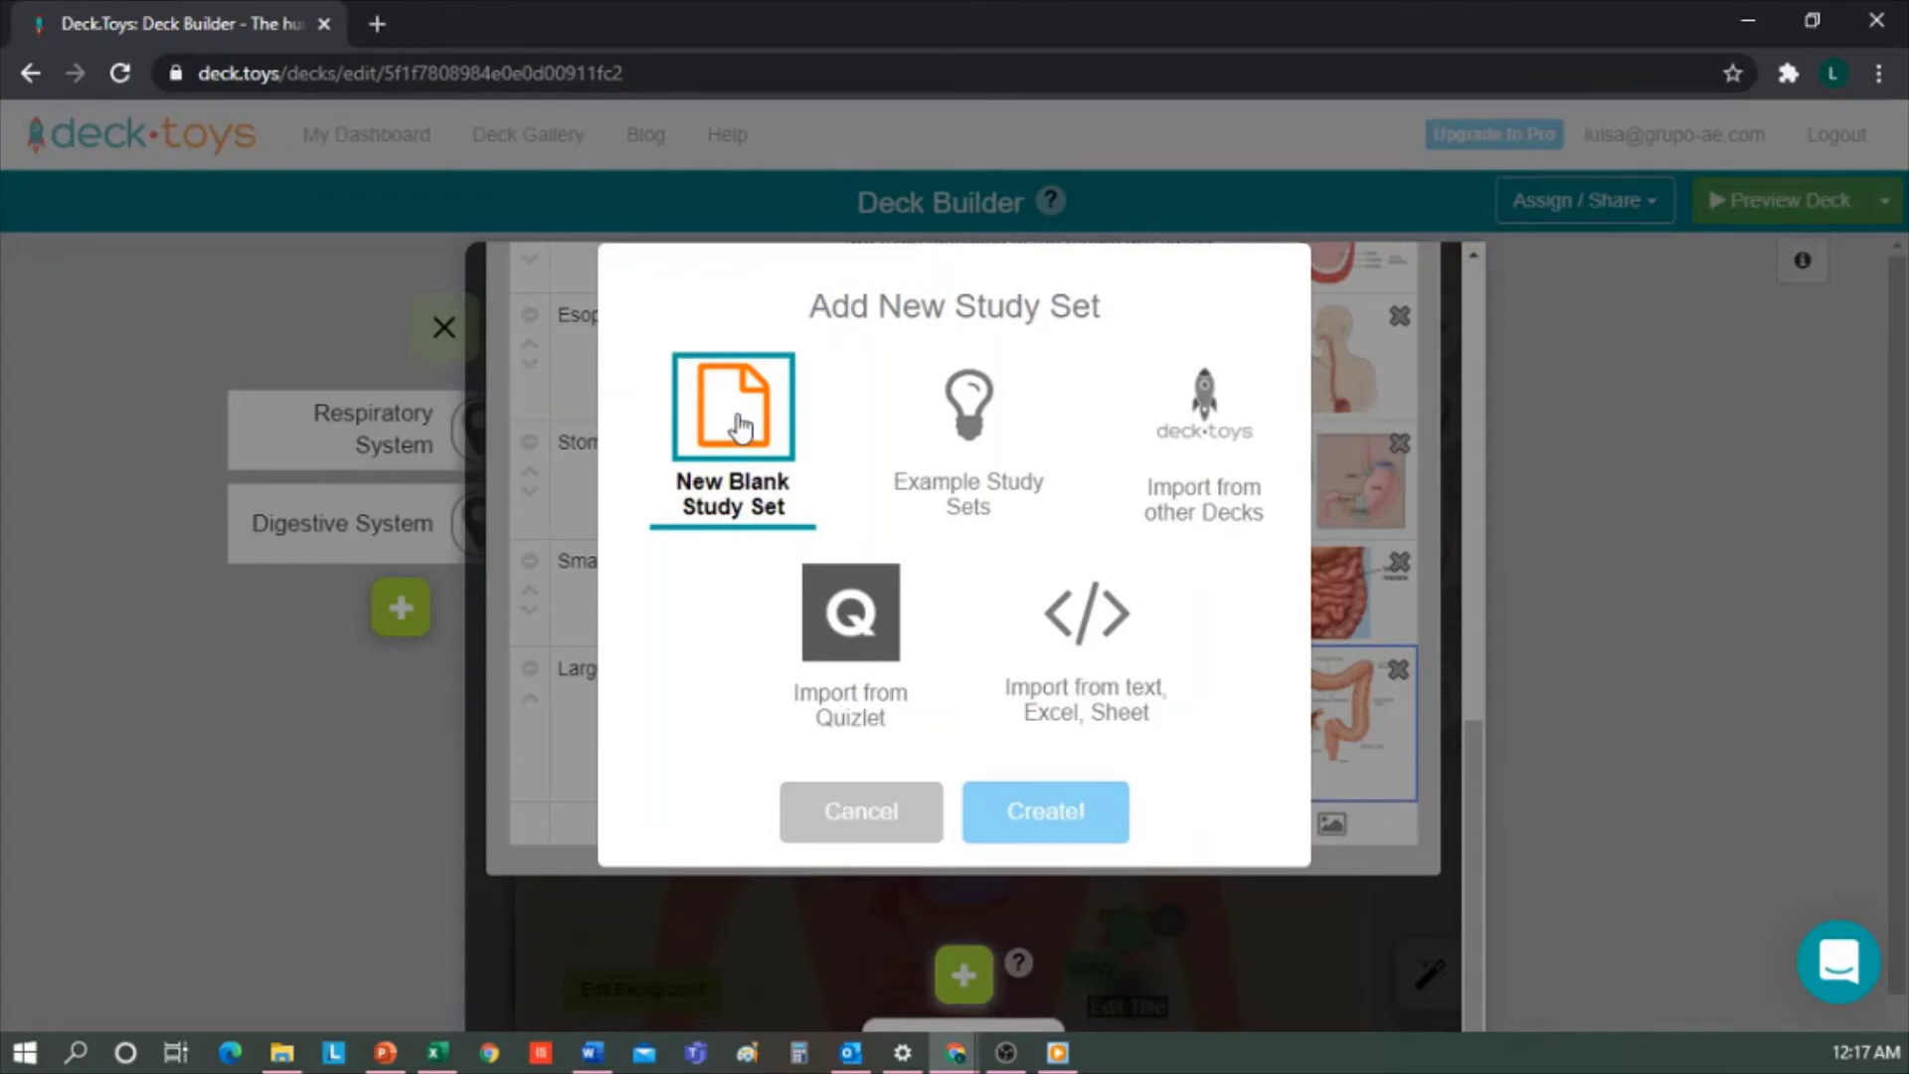
pyautogui.click(1101, 817)
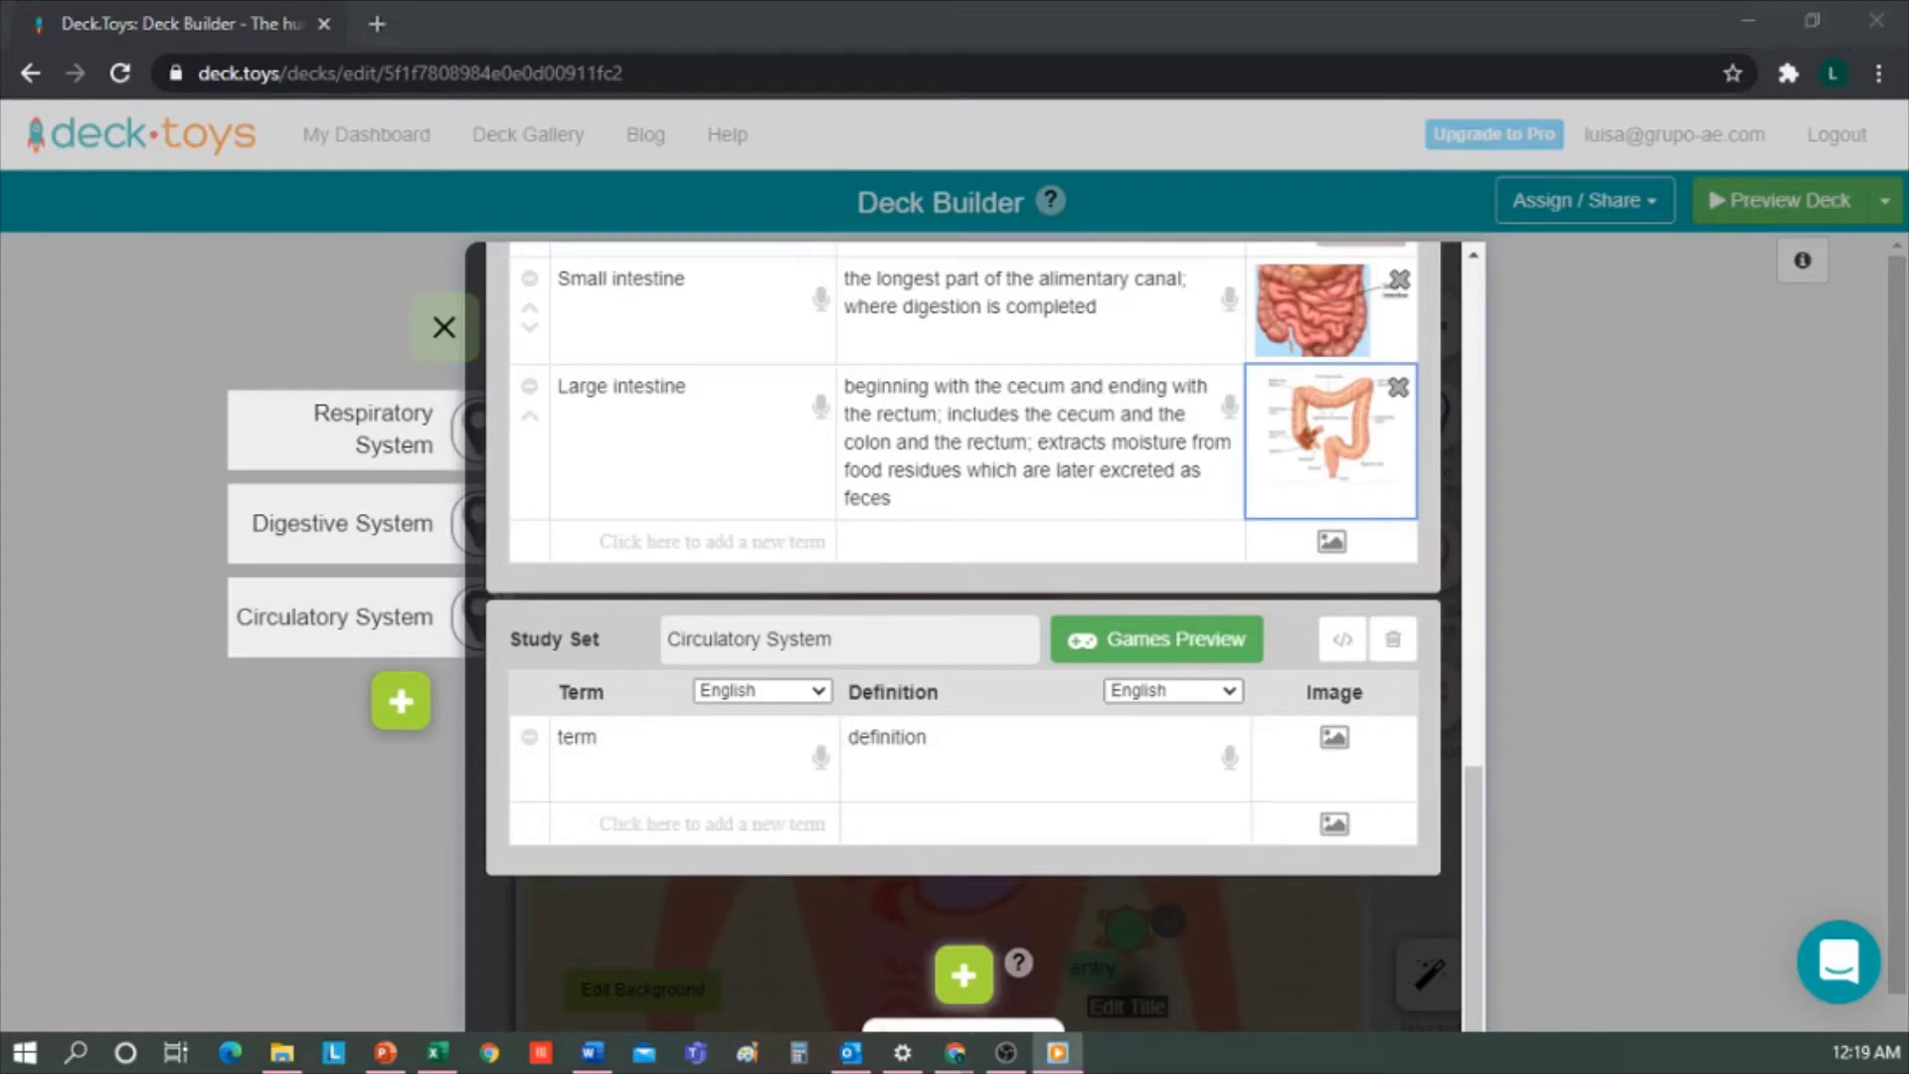
pyautogui.click(658, 734)
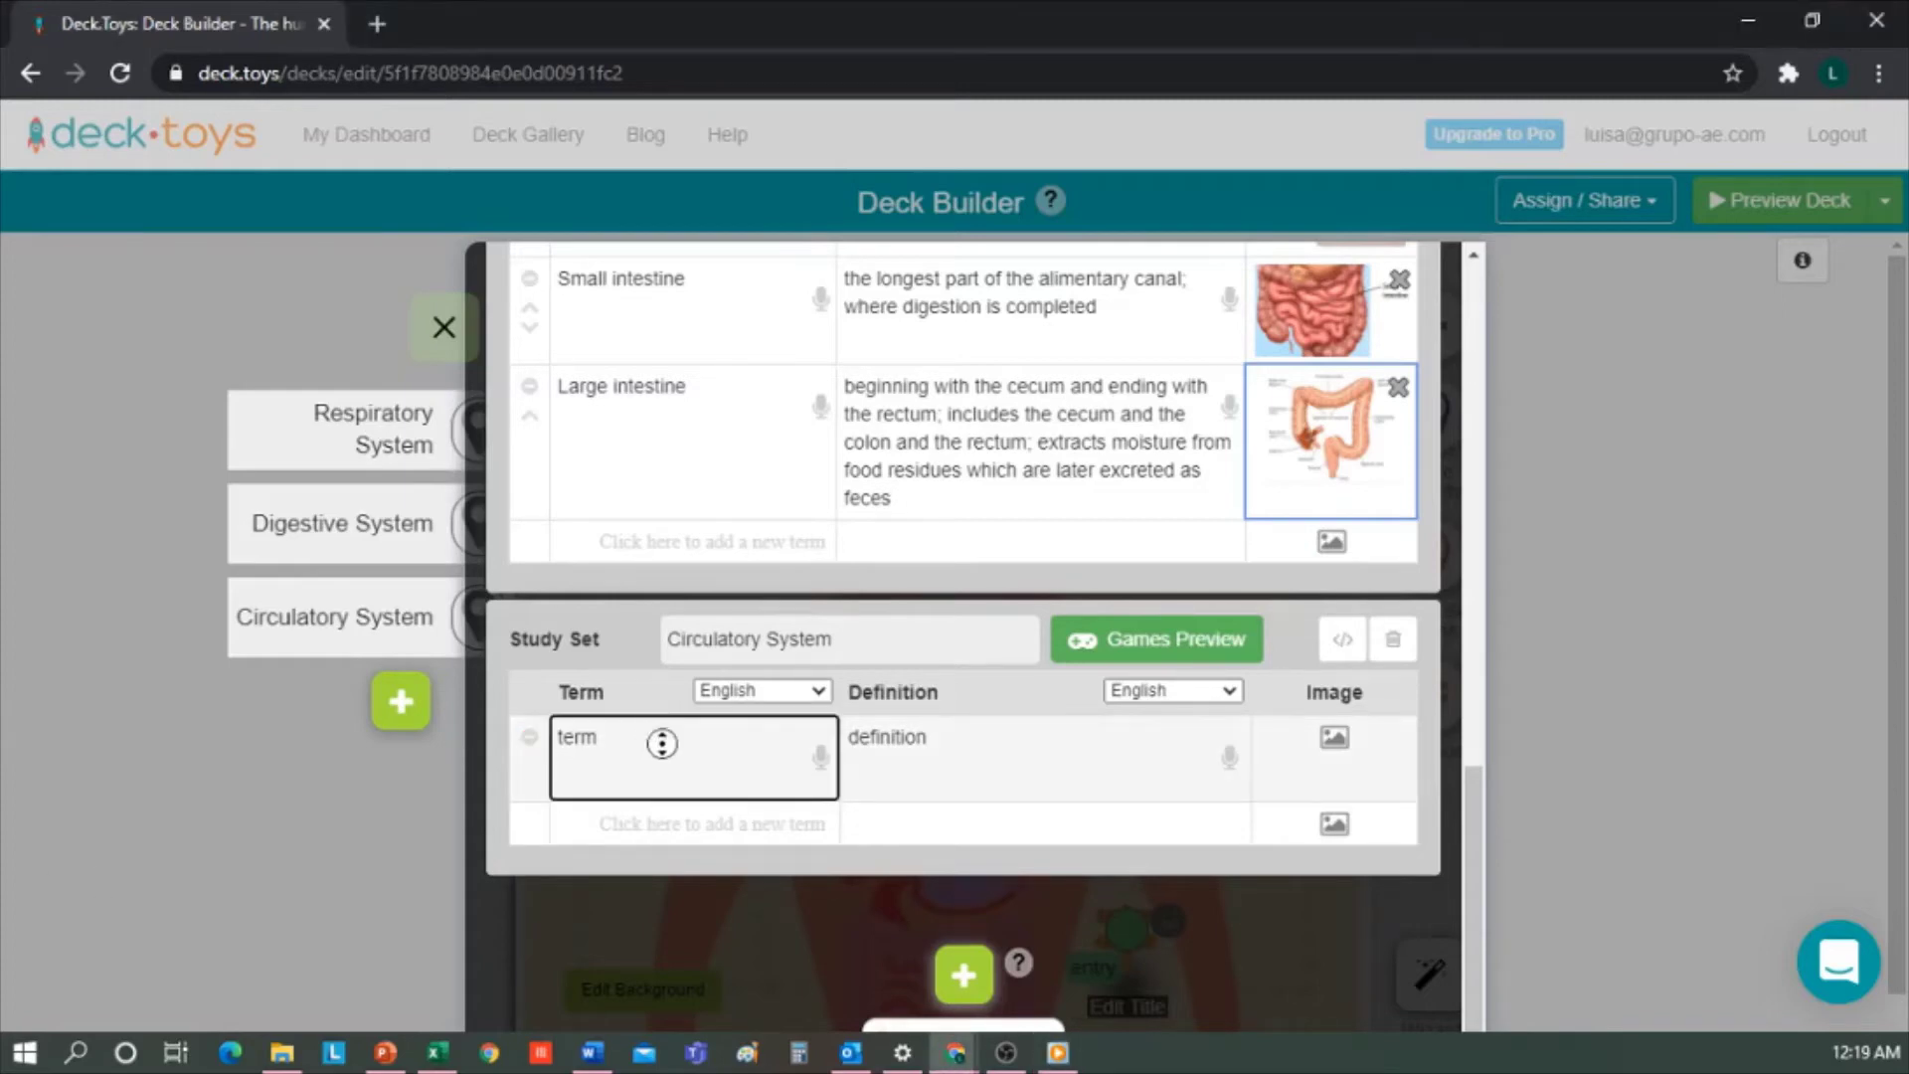
pyautogui.scroll(15, 1090, 754)
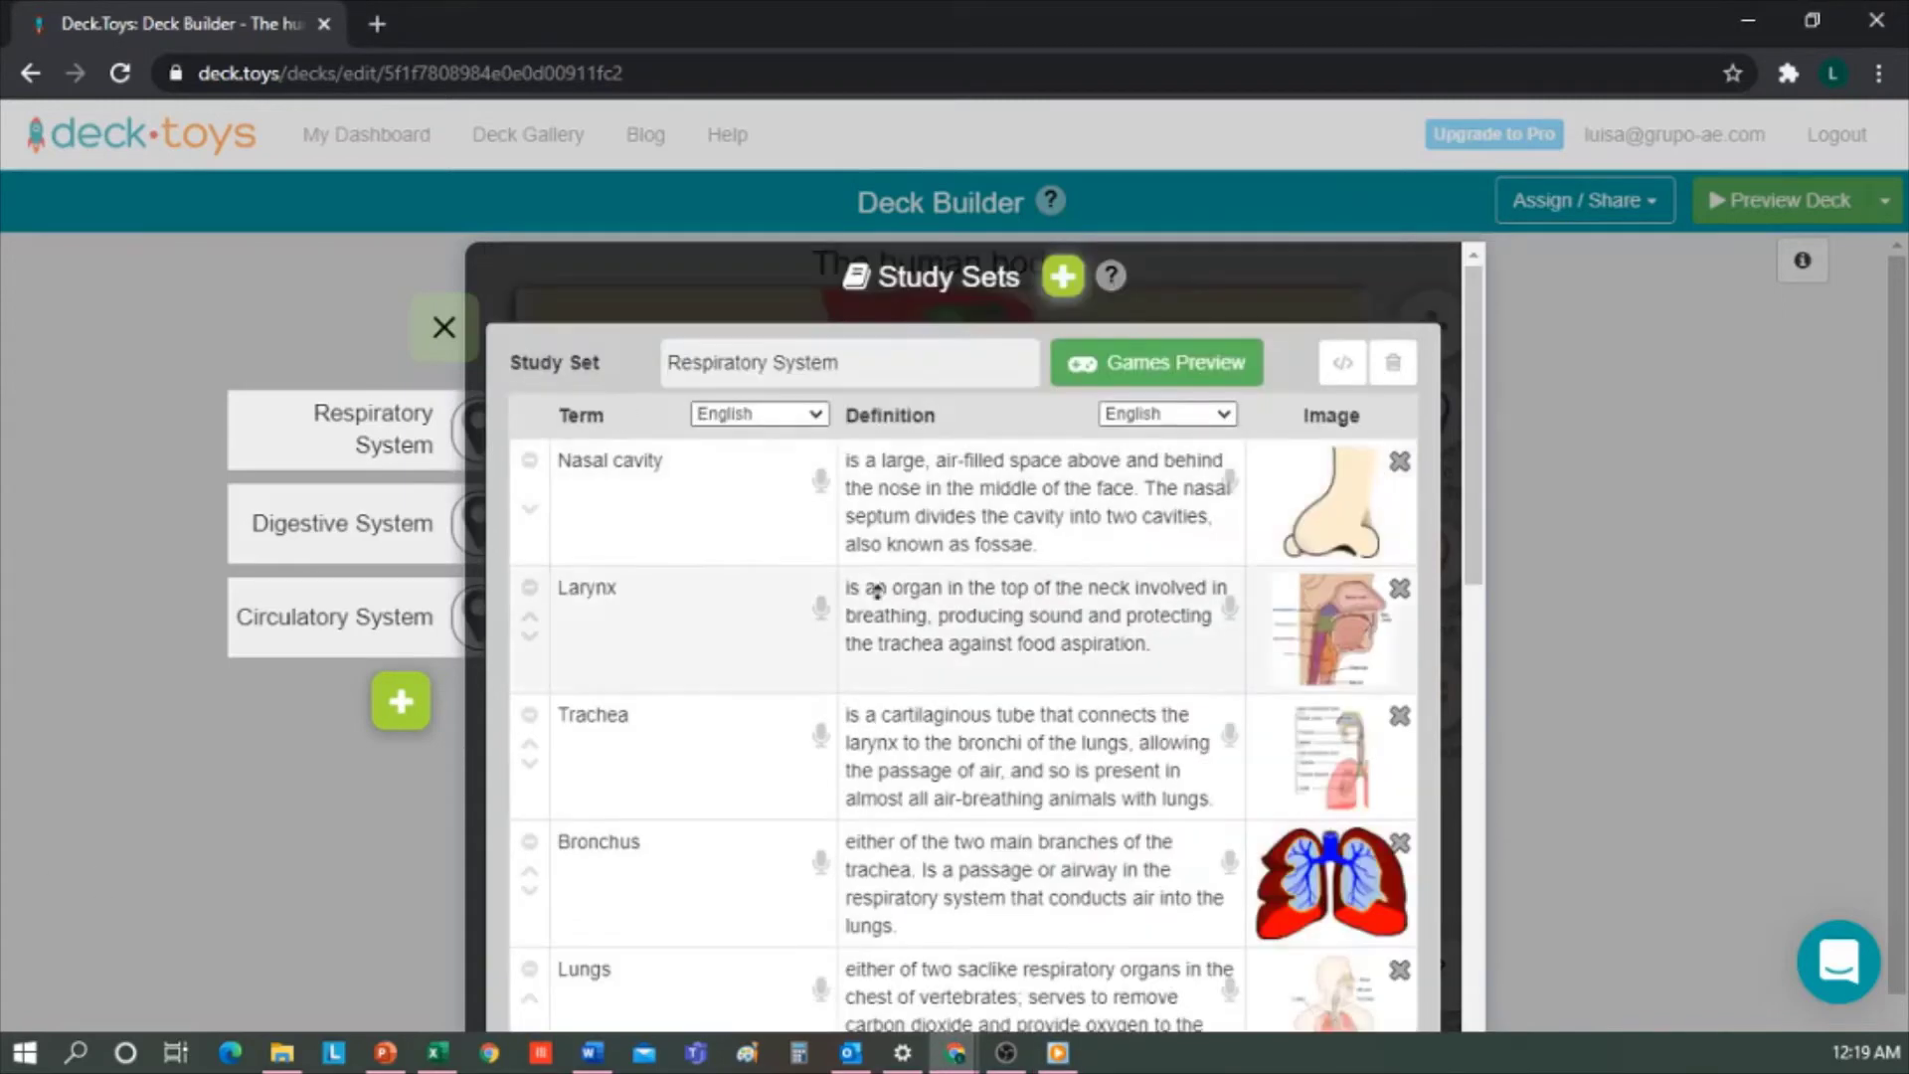
# Delete the unused slide activity to the right of the middle Edit Title on the human body map.
pyautogui.click(445, 327)
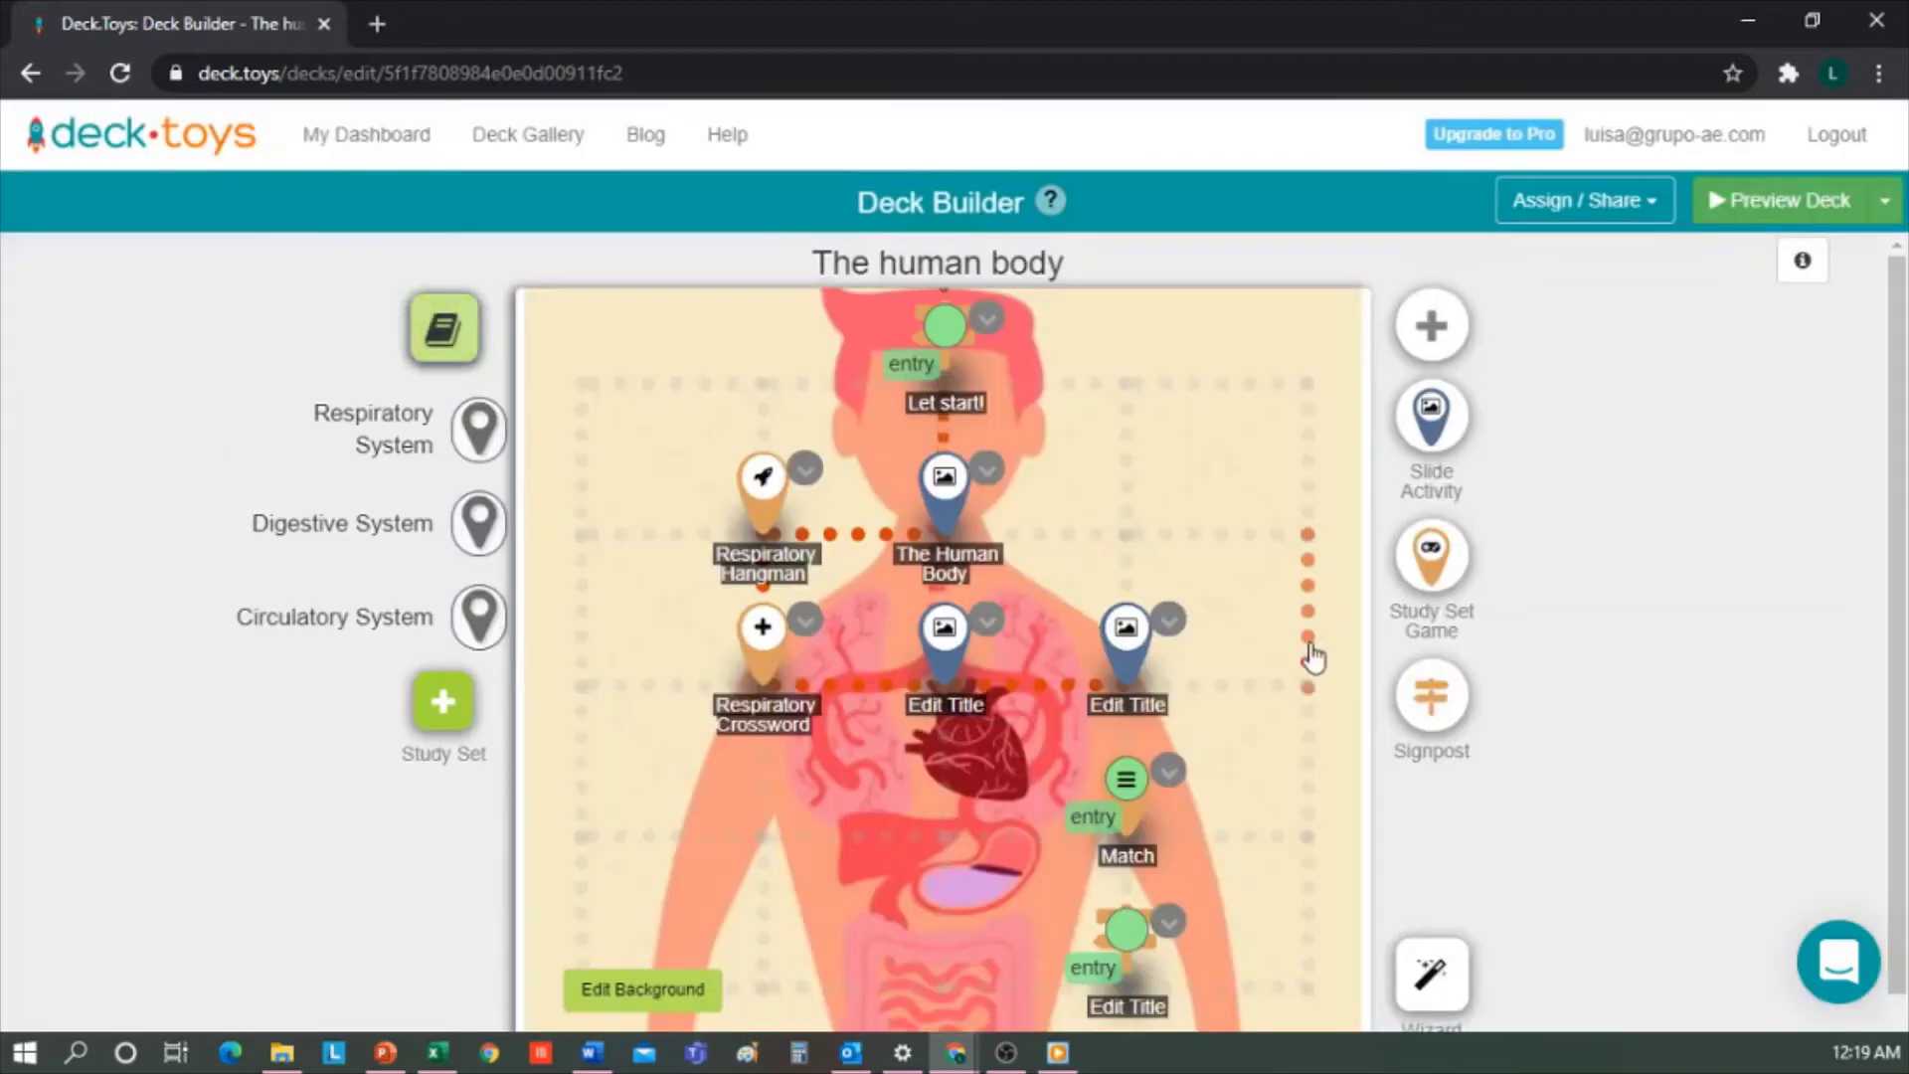
pyautogui.scroll(-1, 1273, 699)
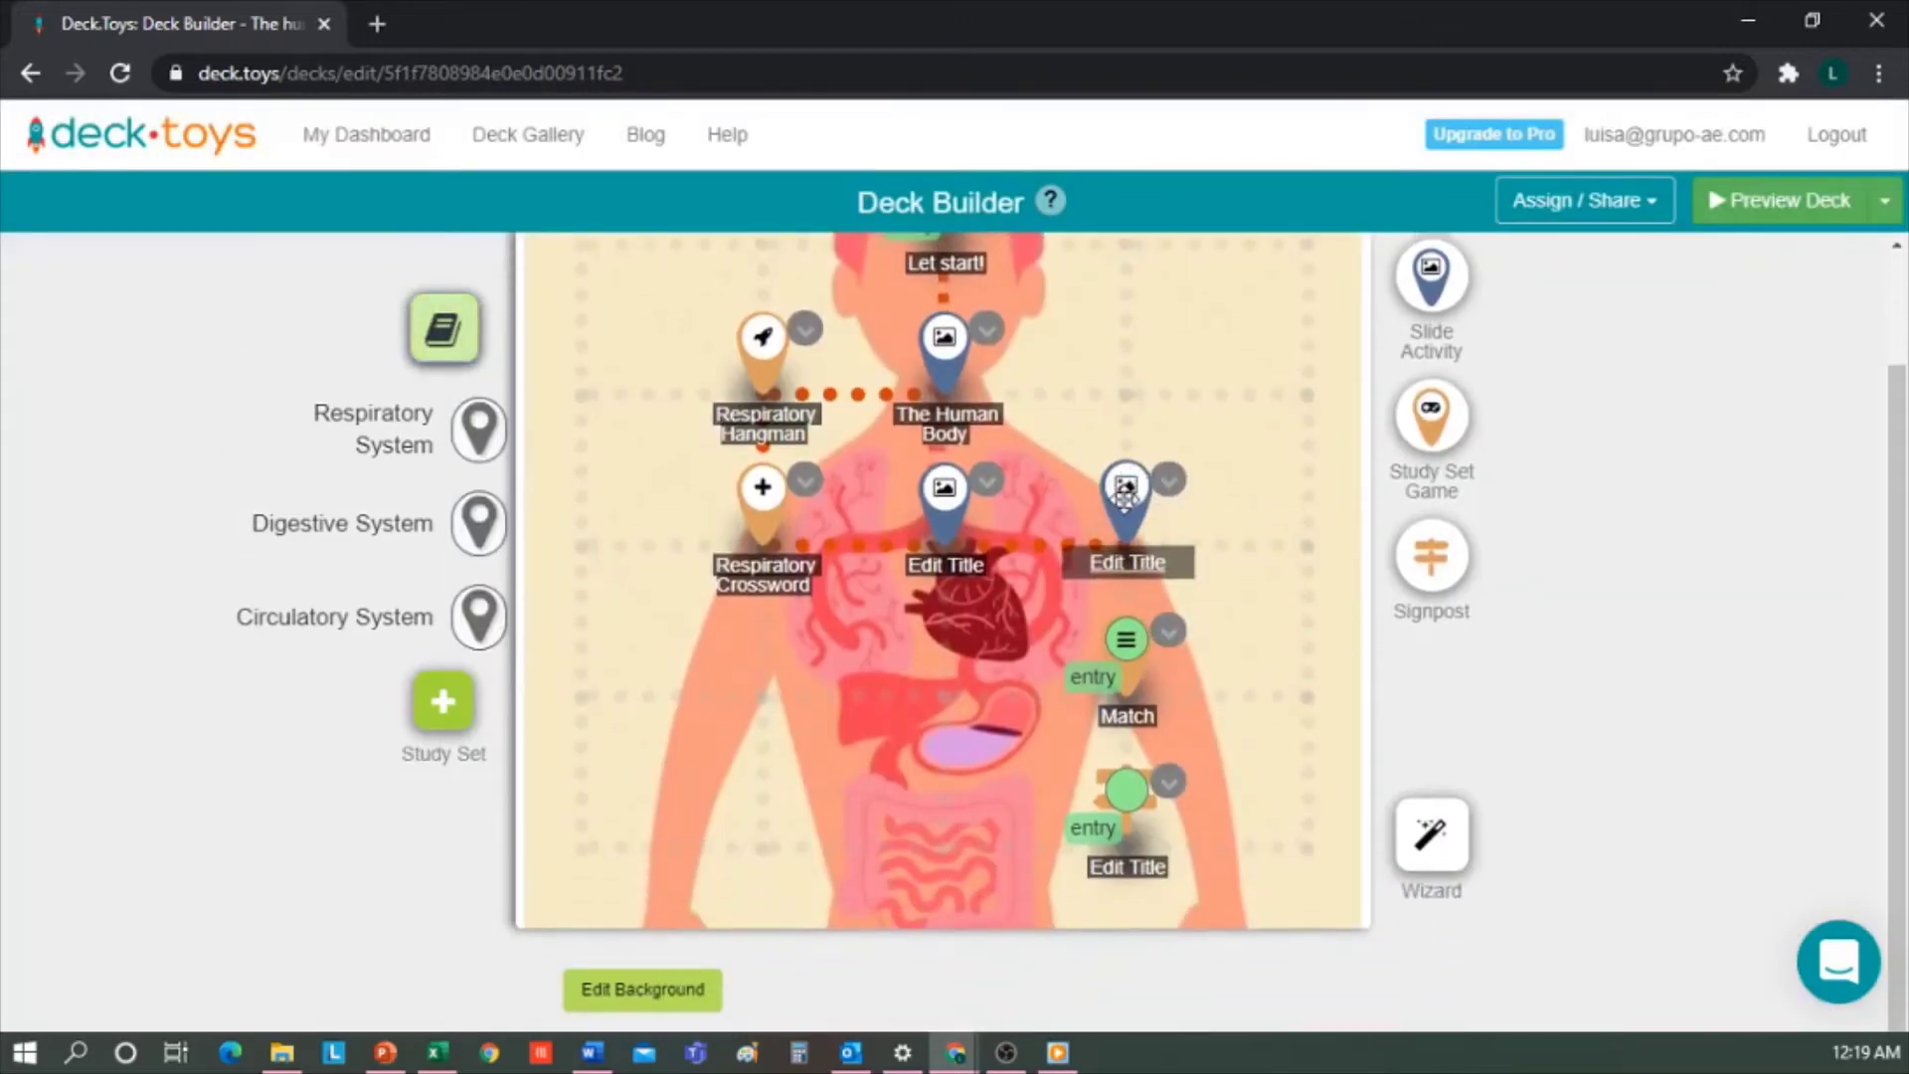
pyautogui.click(1127, 494)
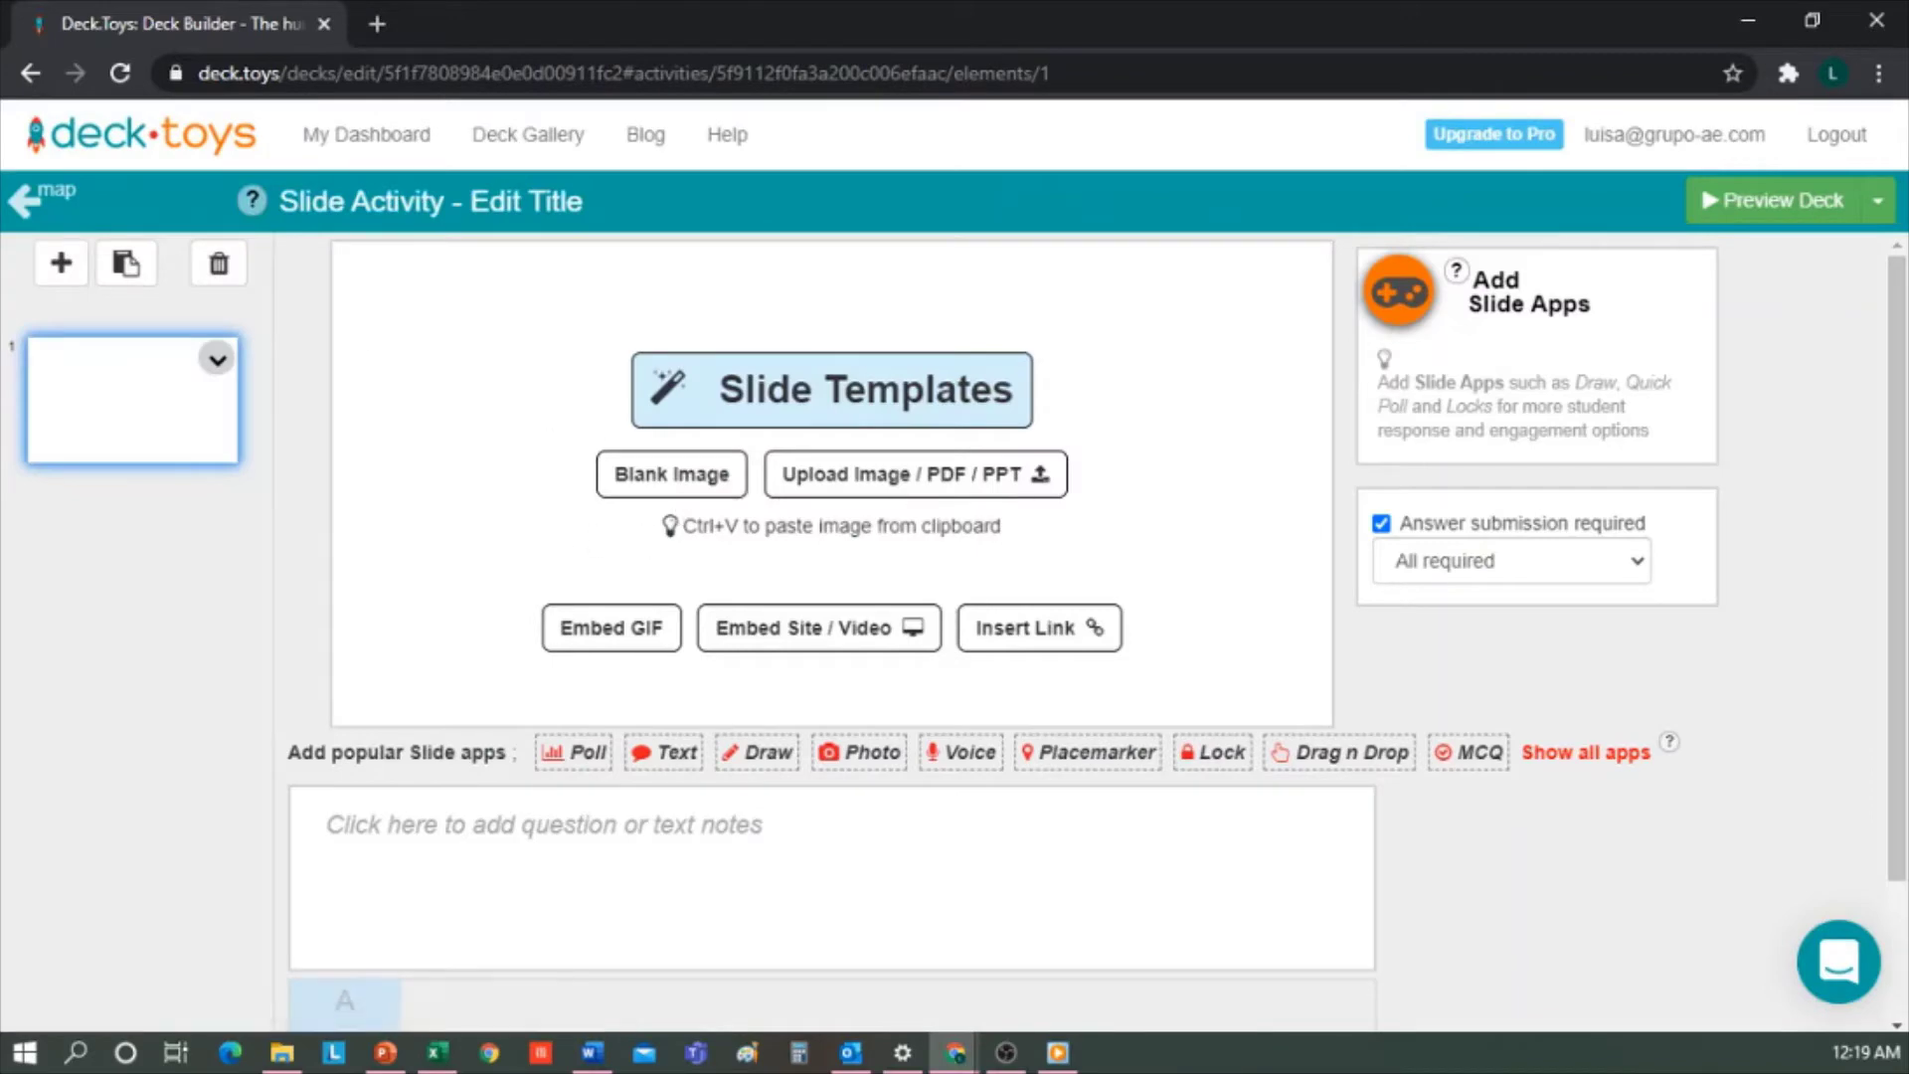
pyautogui.click(35, 197)
pyautogui.moveTo(1192, 499); pyautogui.dragTo(1184, 632)
pyautogui.click(1170, 624)
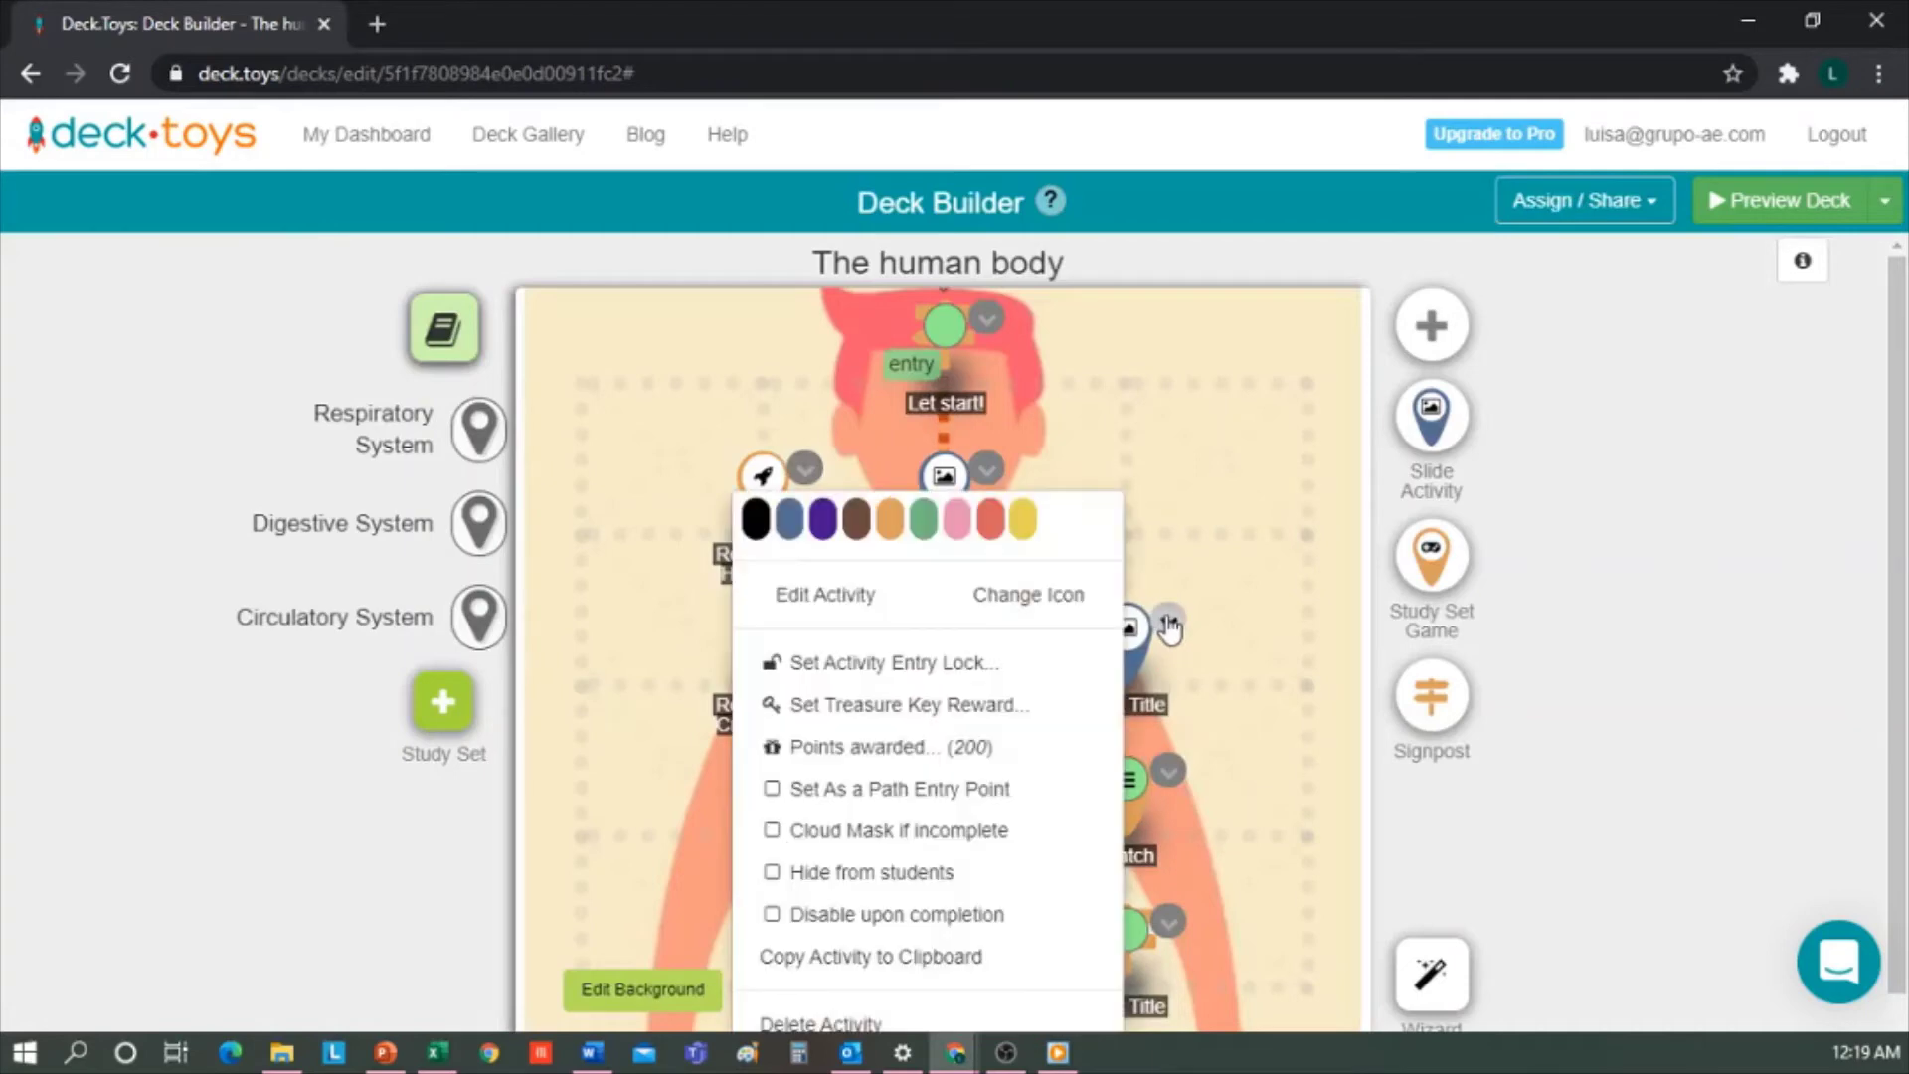
pyautogui.click(868, 1024)
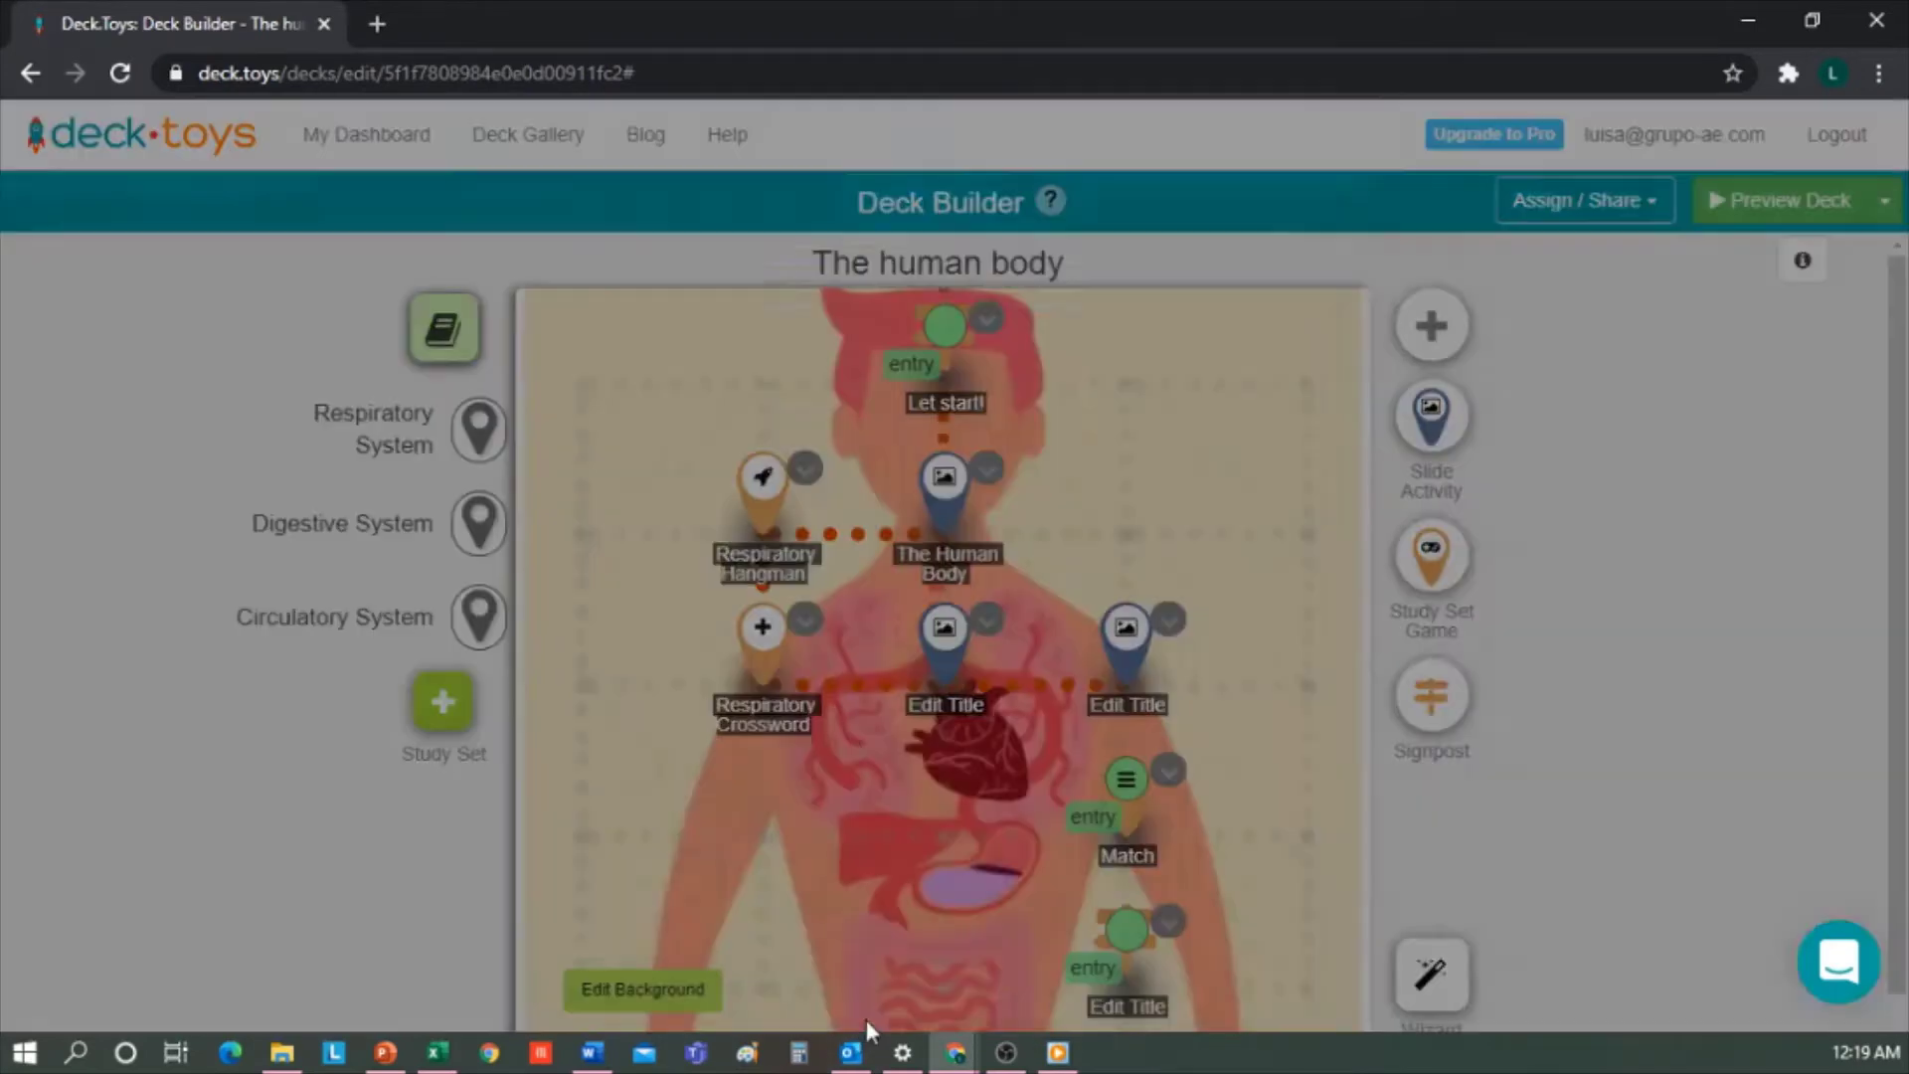
pyautogui.click(1318, 259)
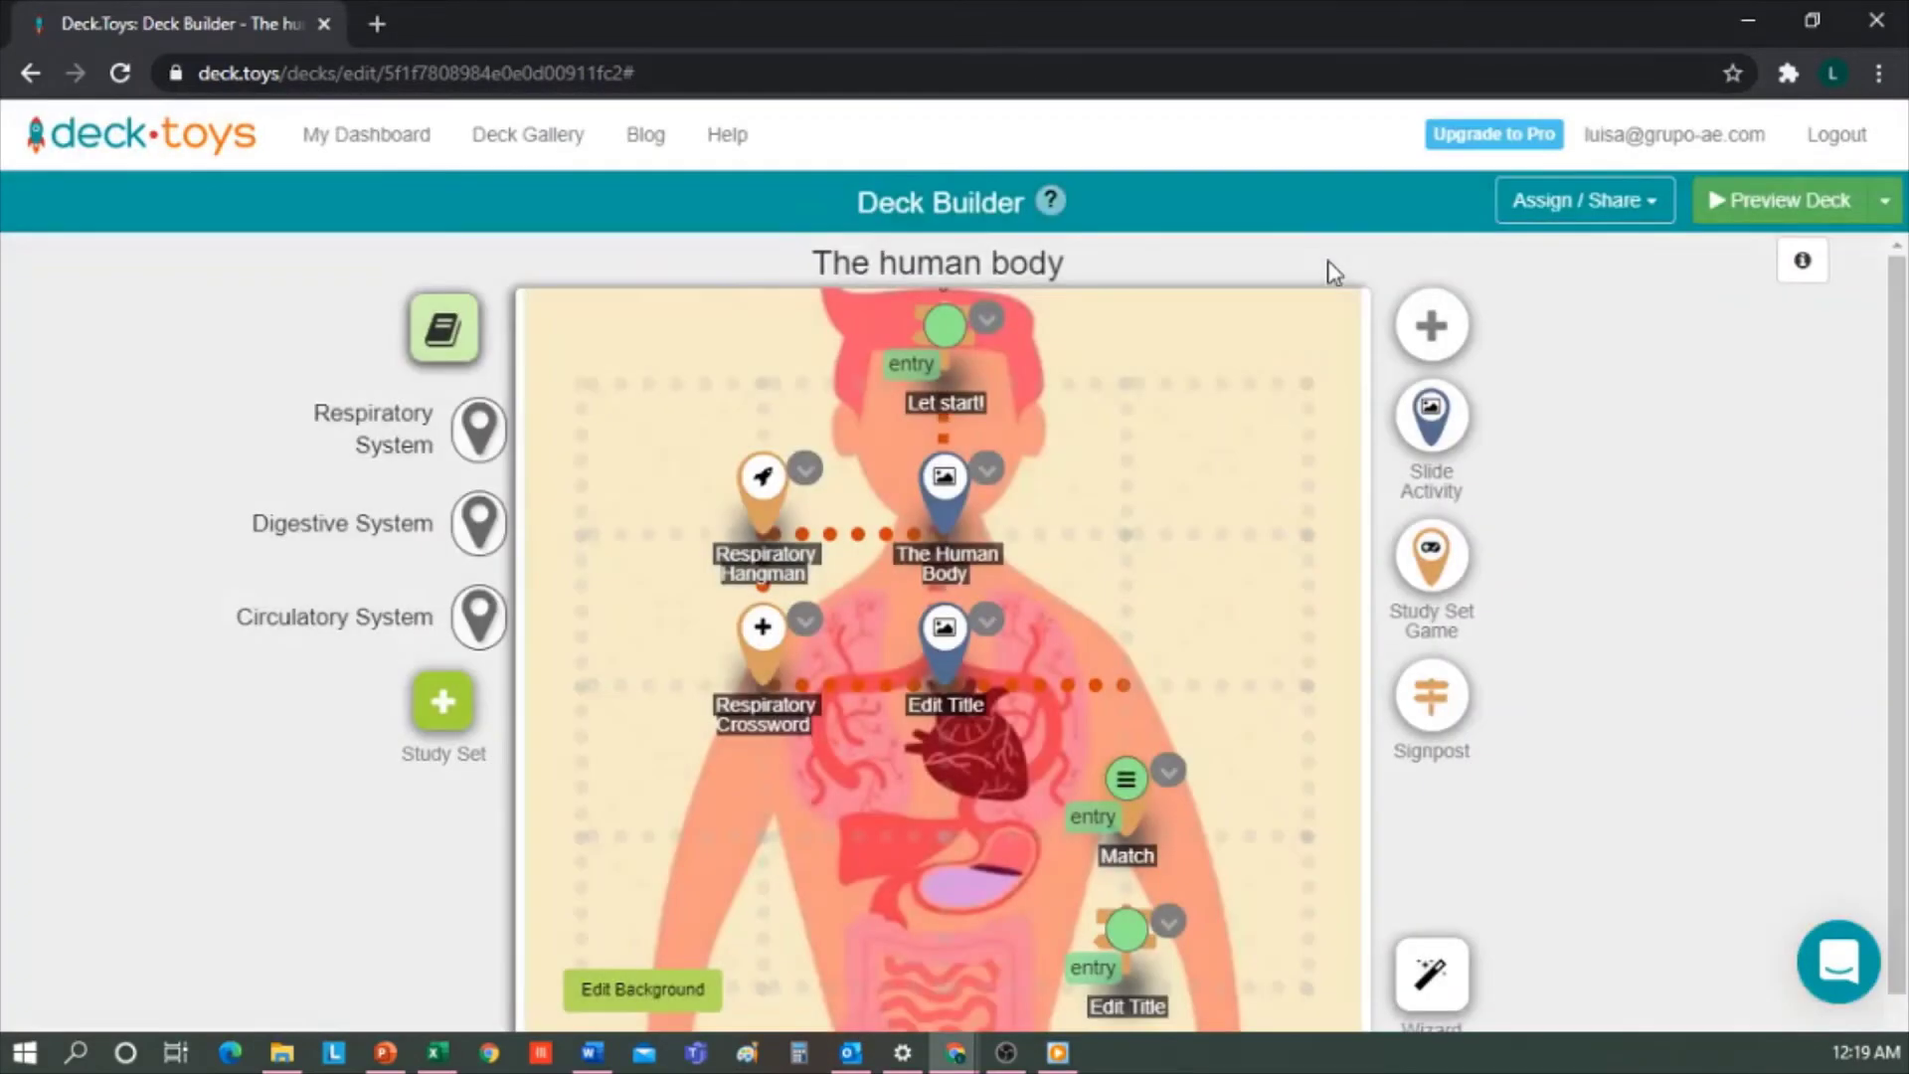
# Upload the Stomach picture onto the middle Edit Title slide.
pyautogui.click(947, 627)
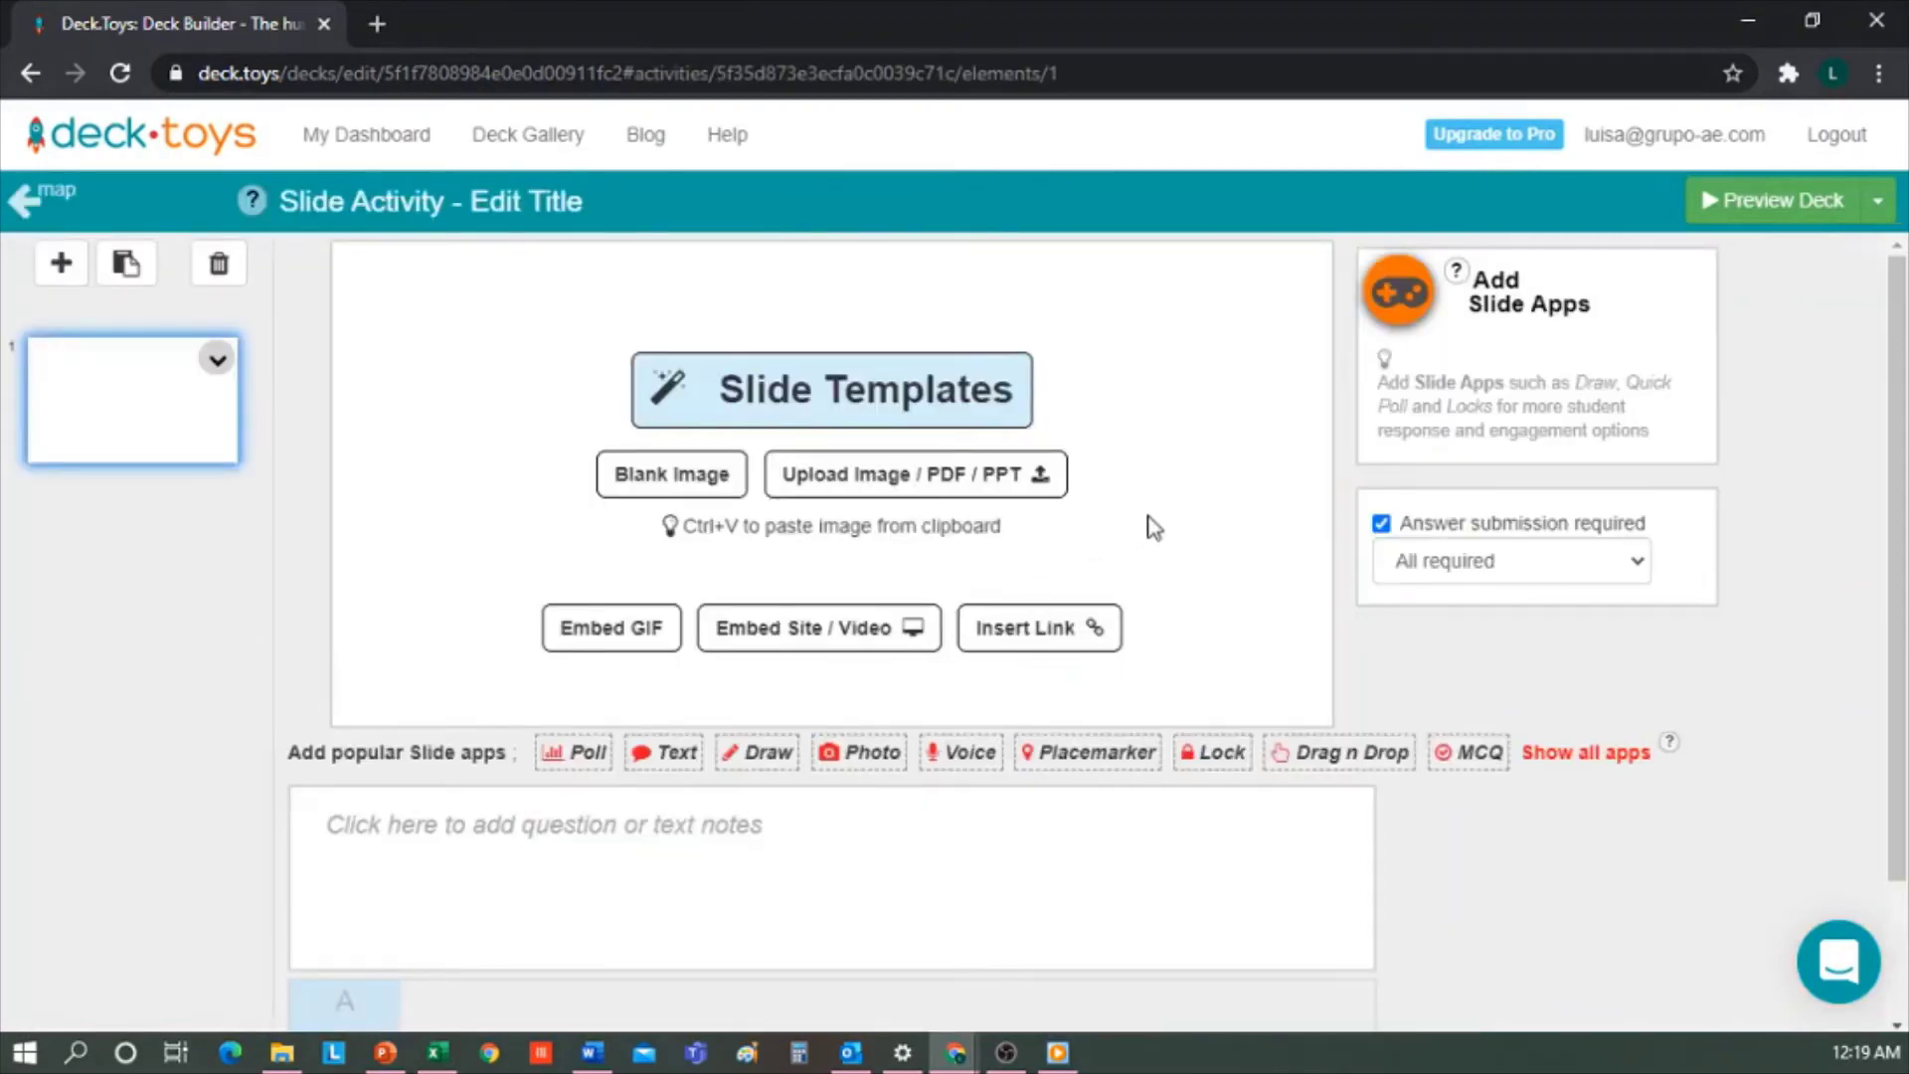
pyautogui.scroll(-2, 1169, 552)
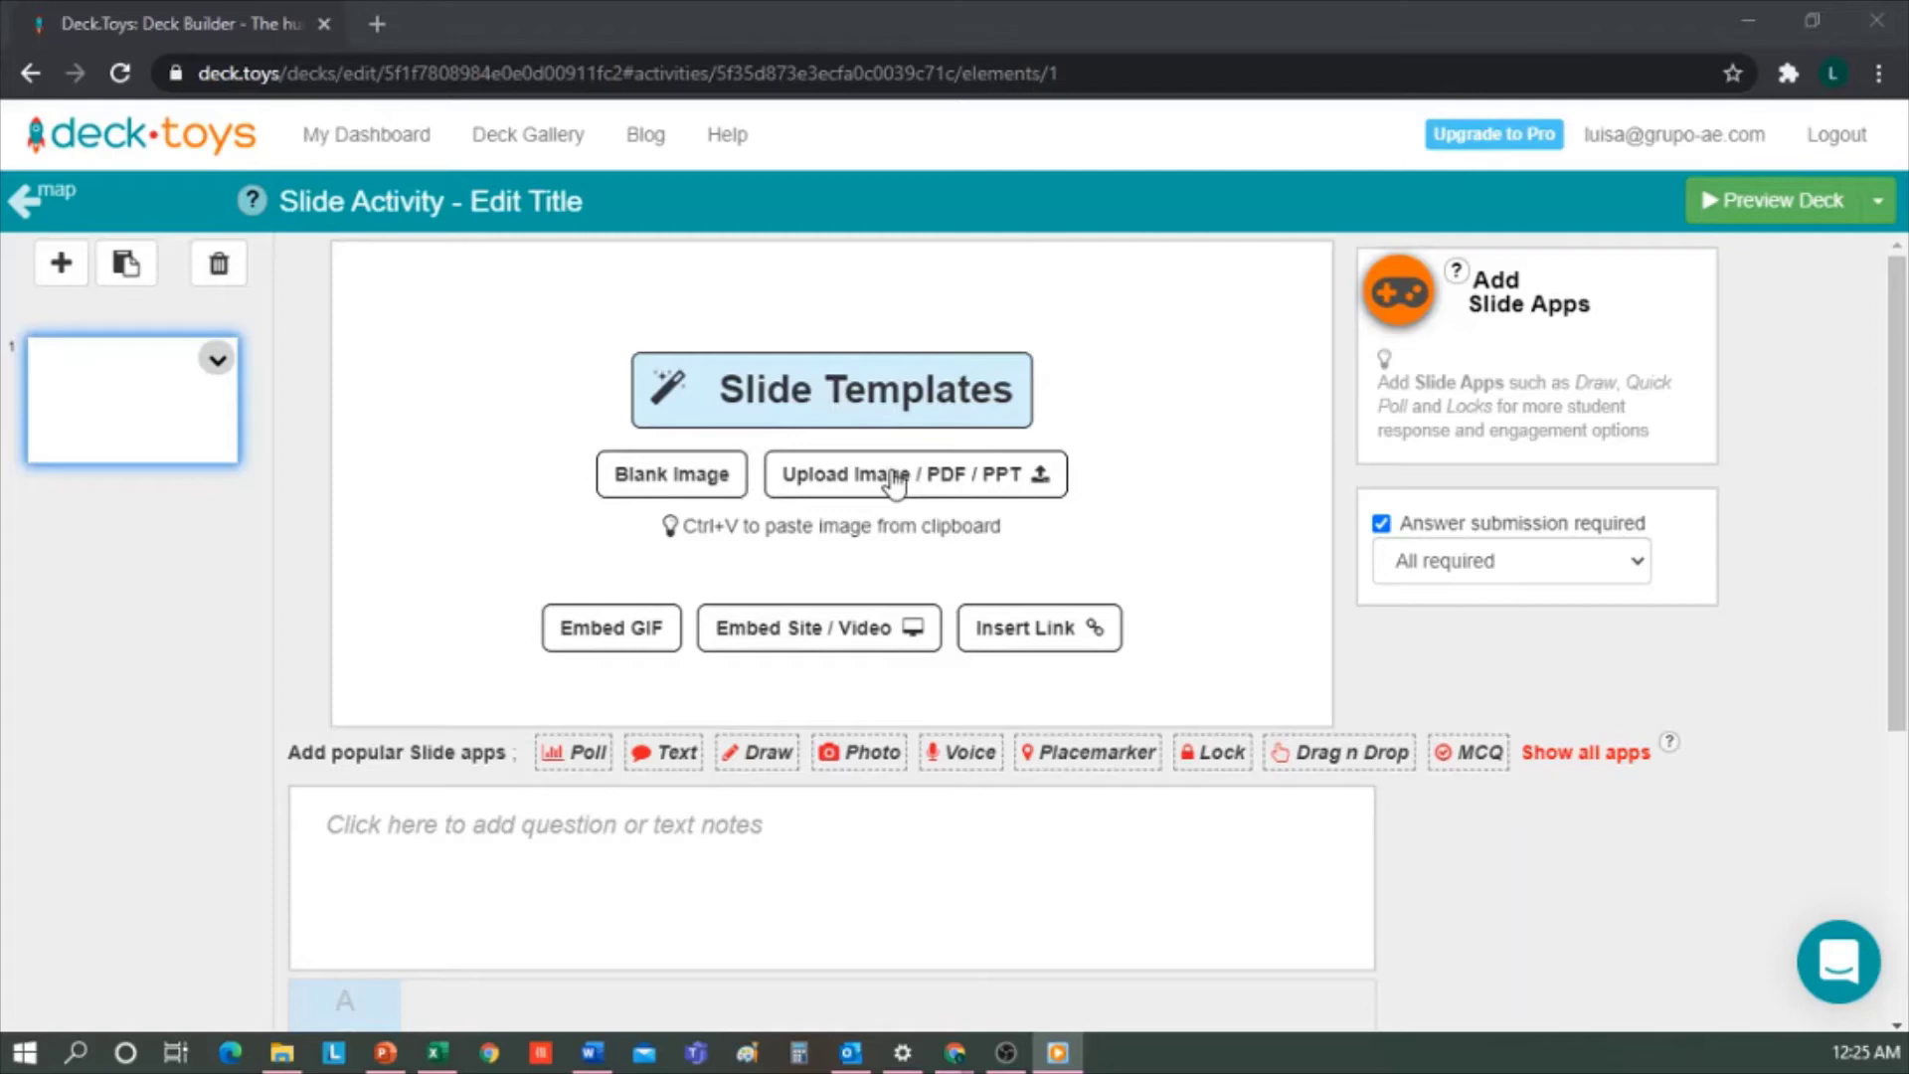
pyautogui.click(893, 477)
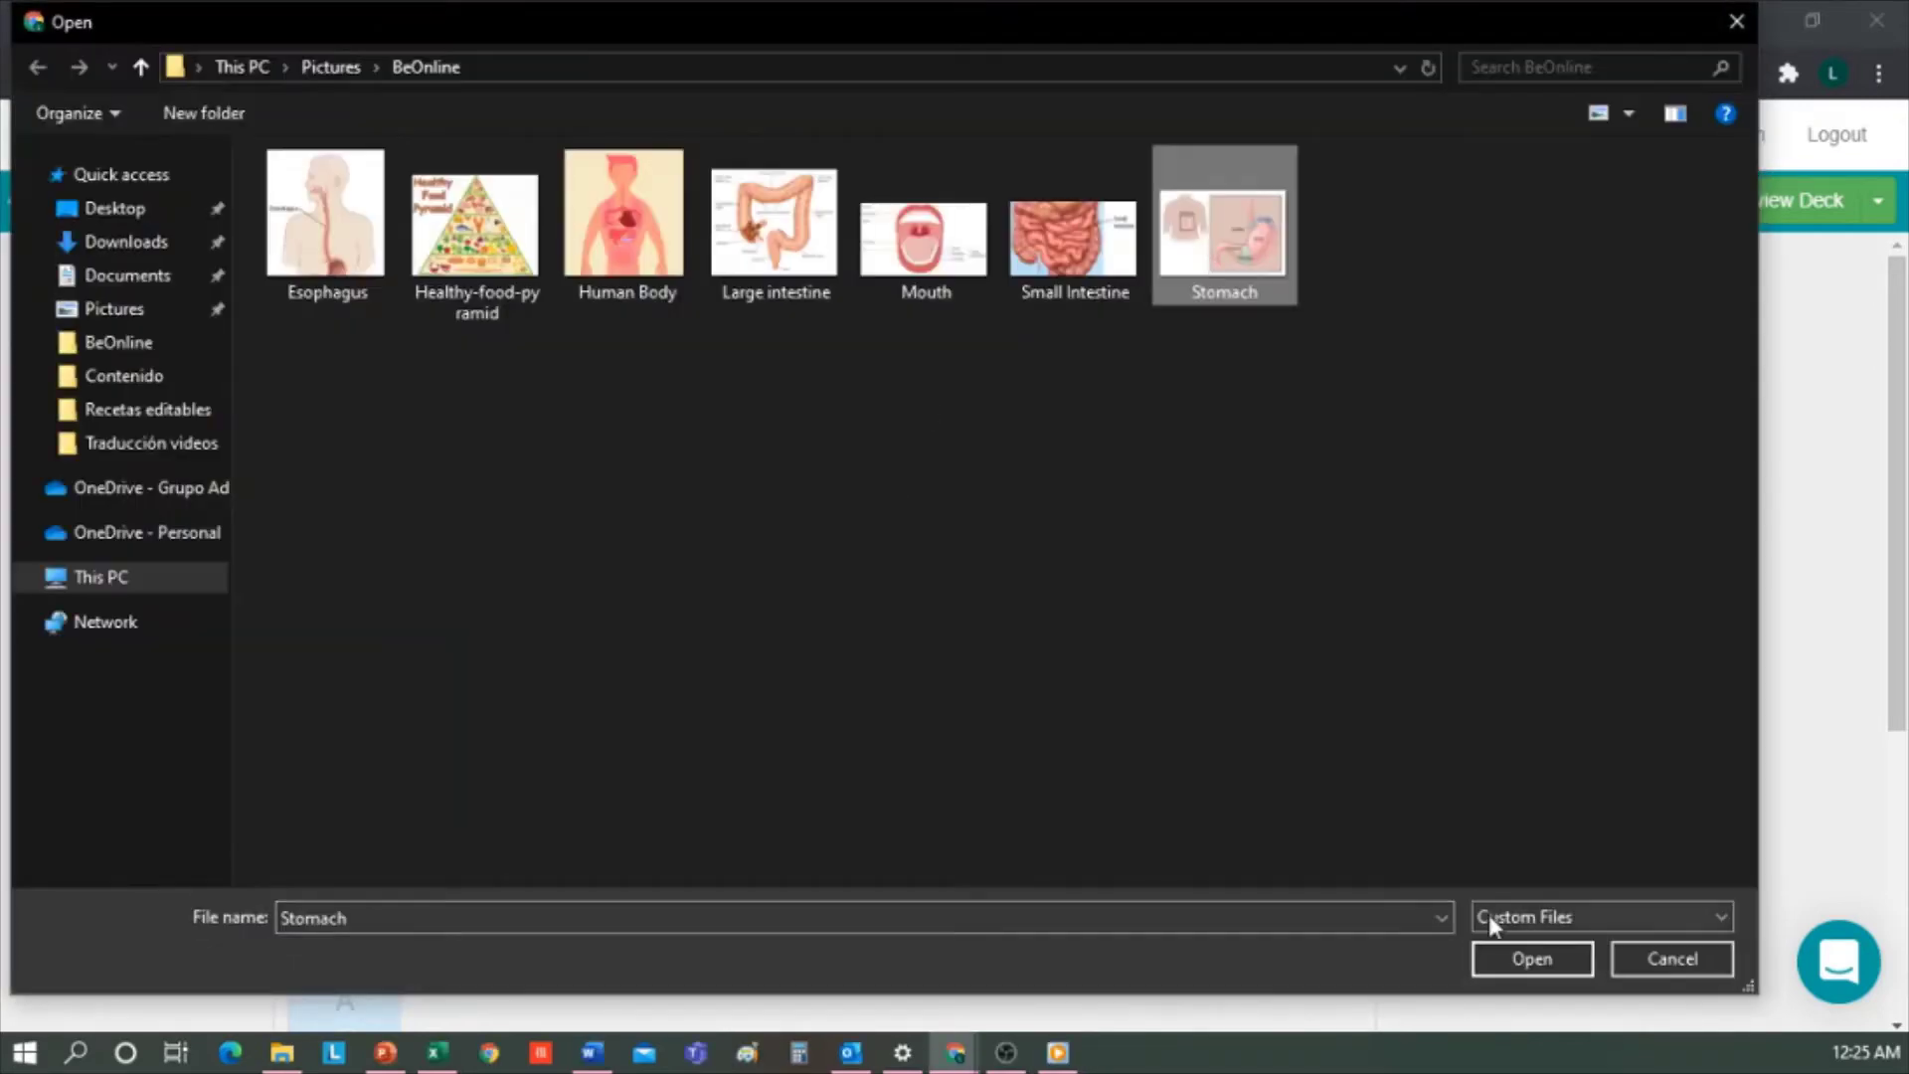
pyautogui.click(1530, 954)
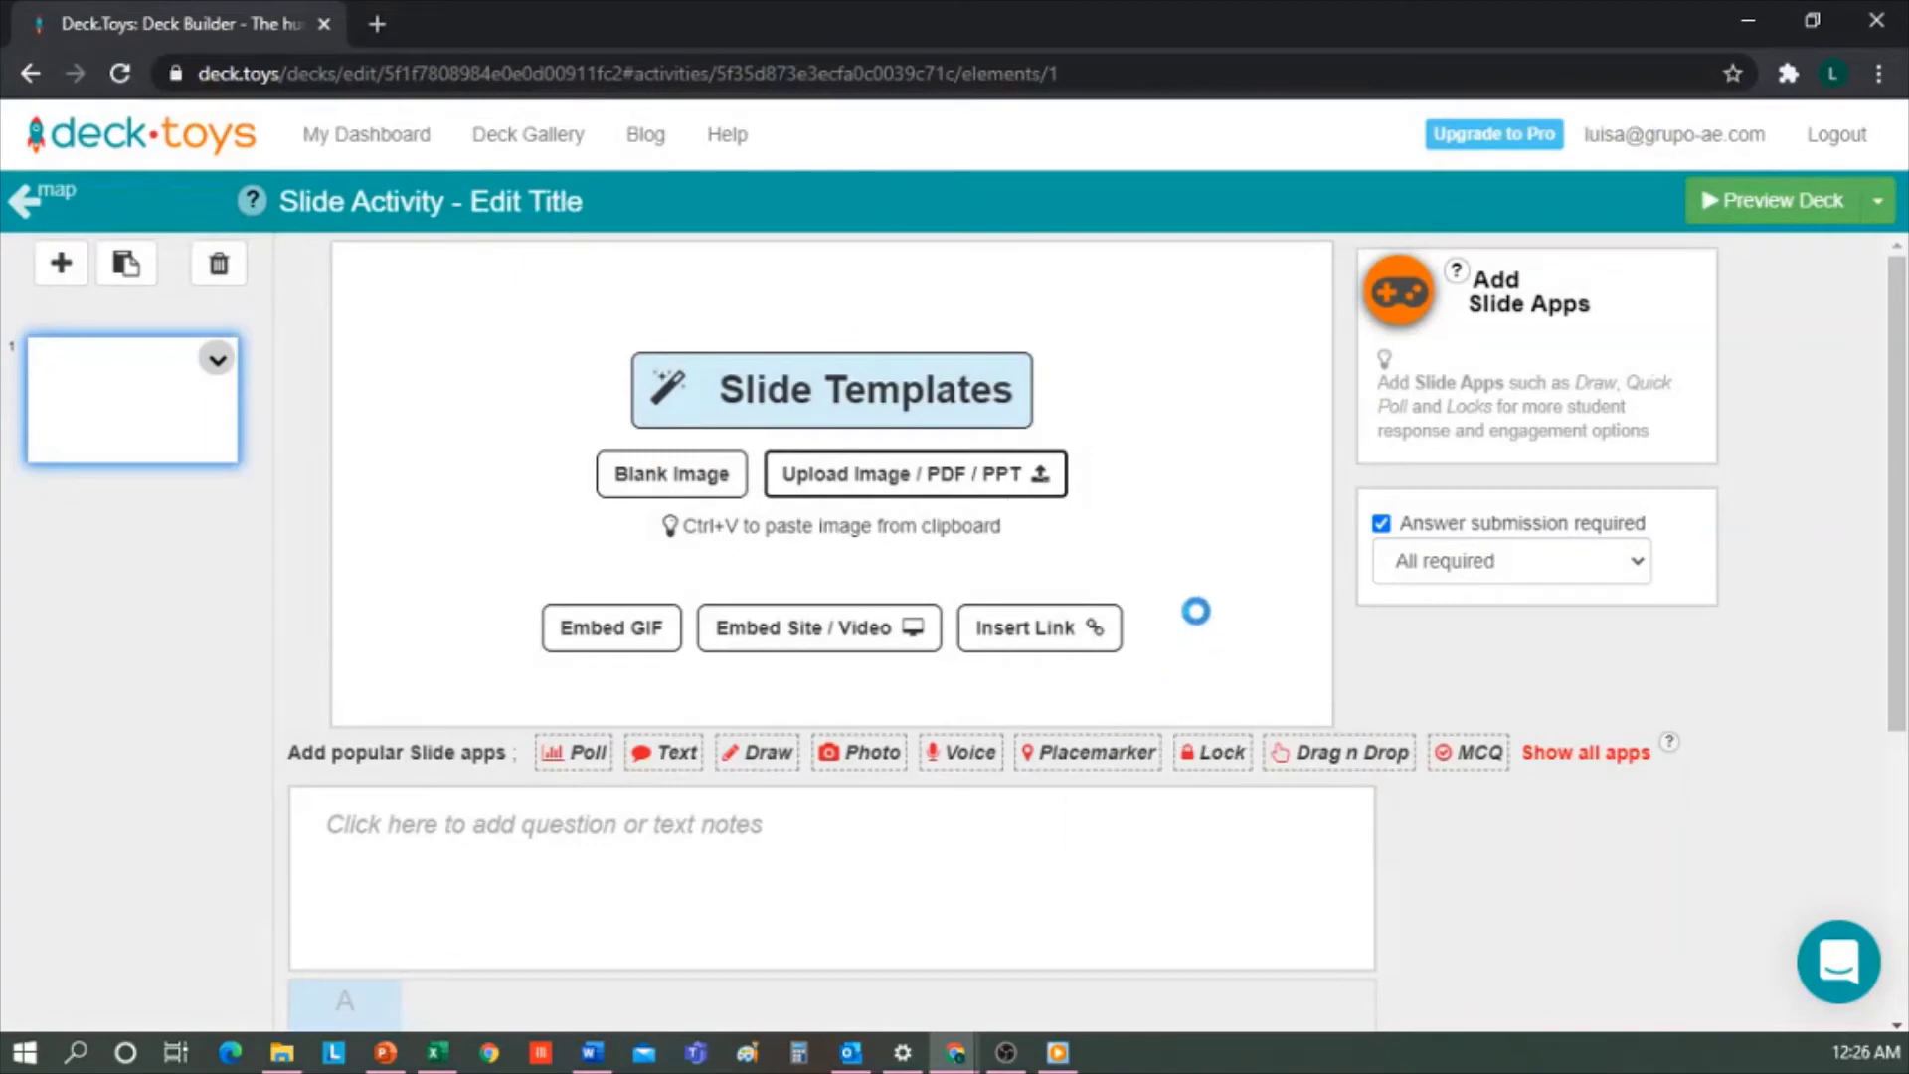
pyautogui.scroll(-6, 1173, 597)
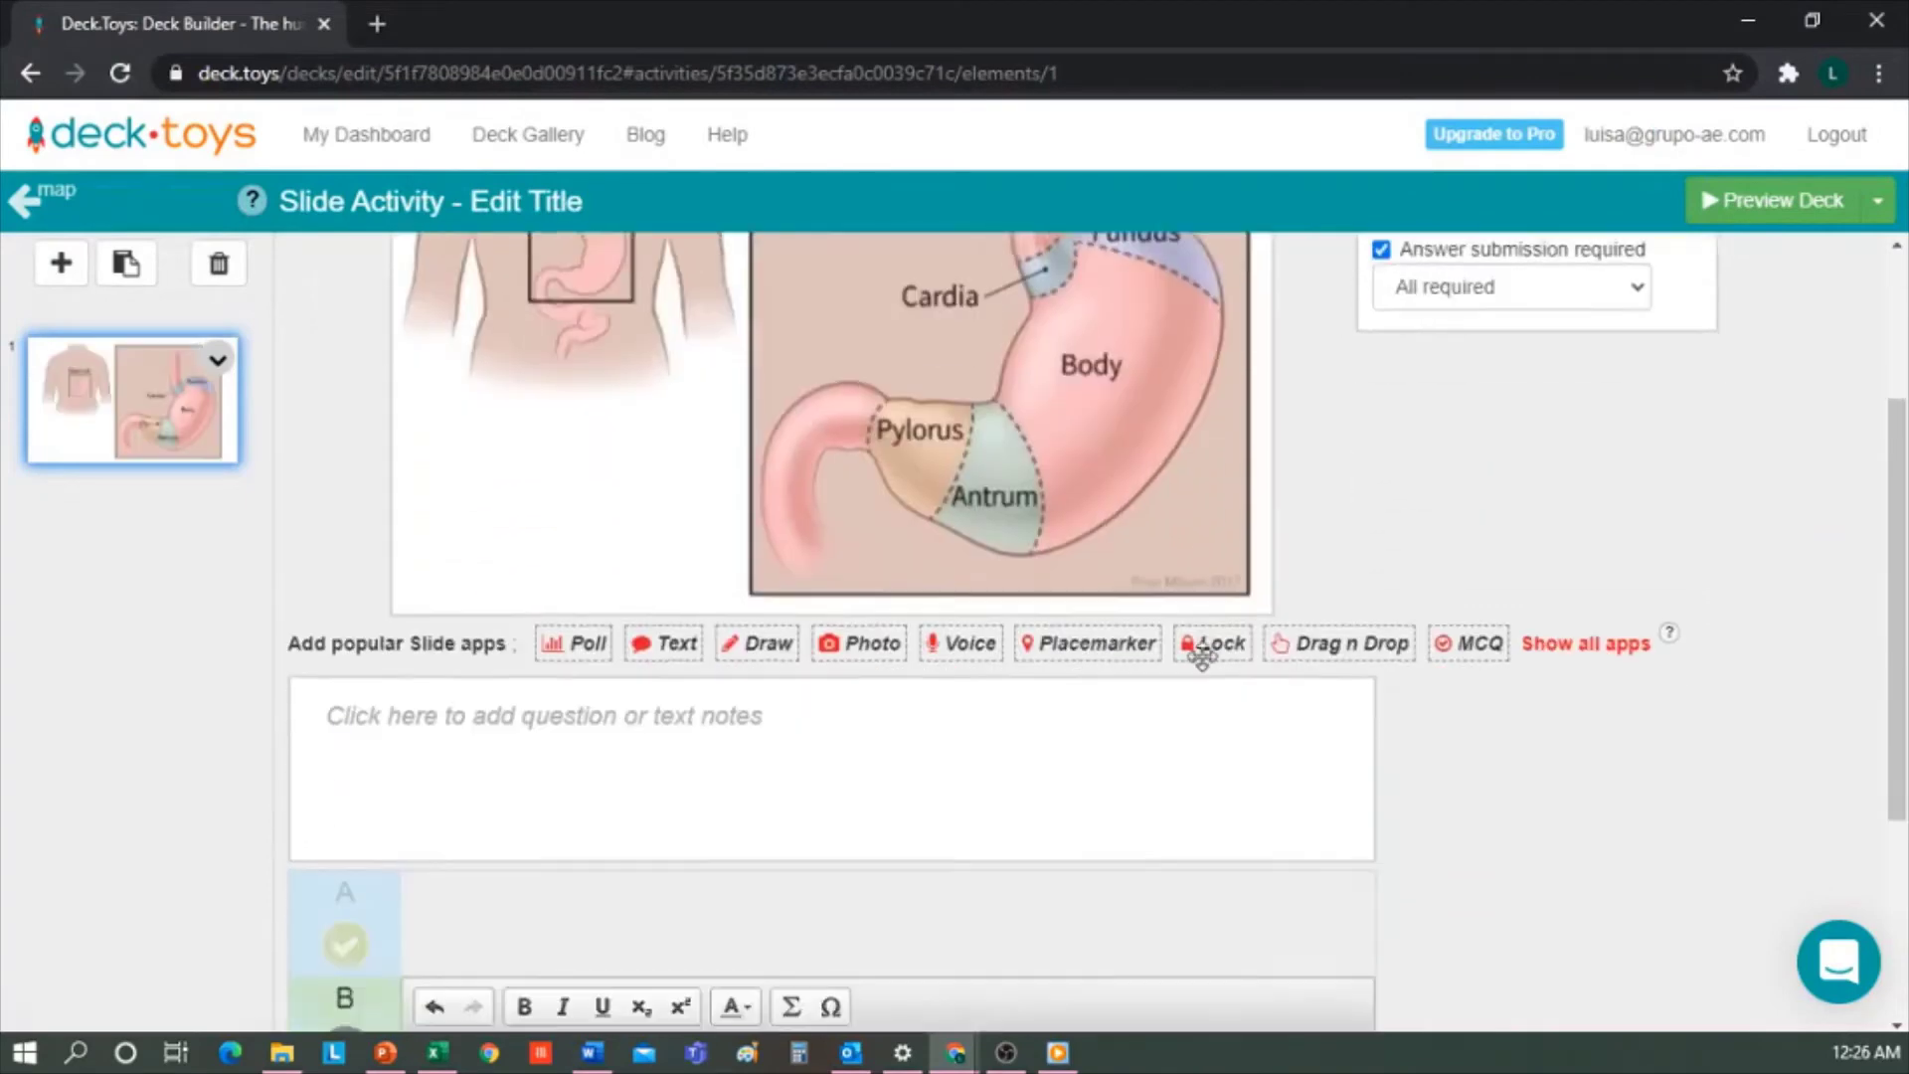
# Paste the digestive-system question text below the slide and save it.
pyautogui.click(540, 464)
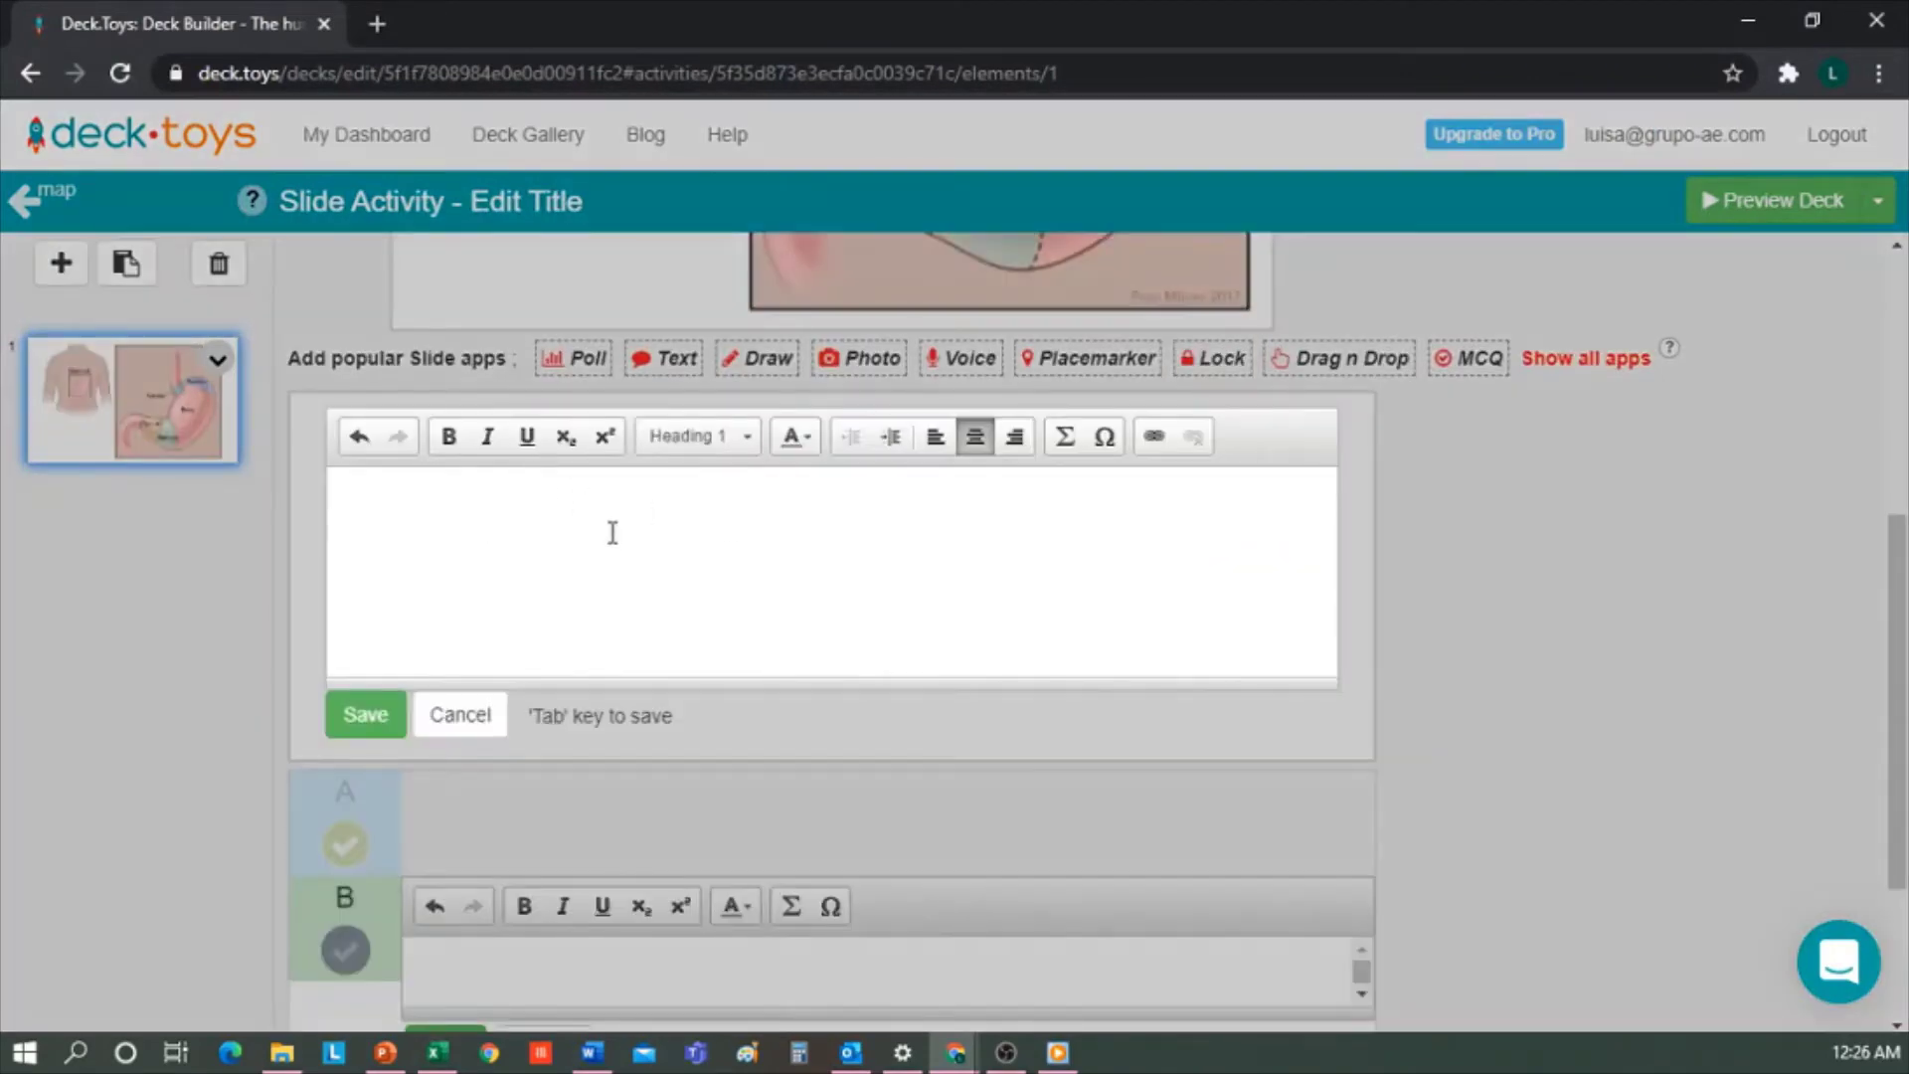
pyautogui.write('The digestive system is the one that........?')
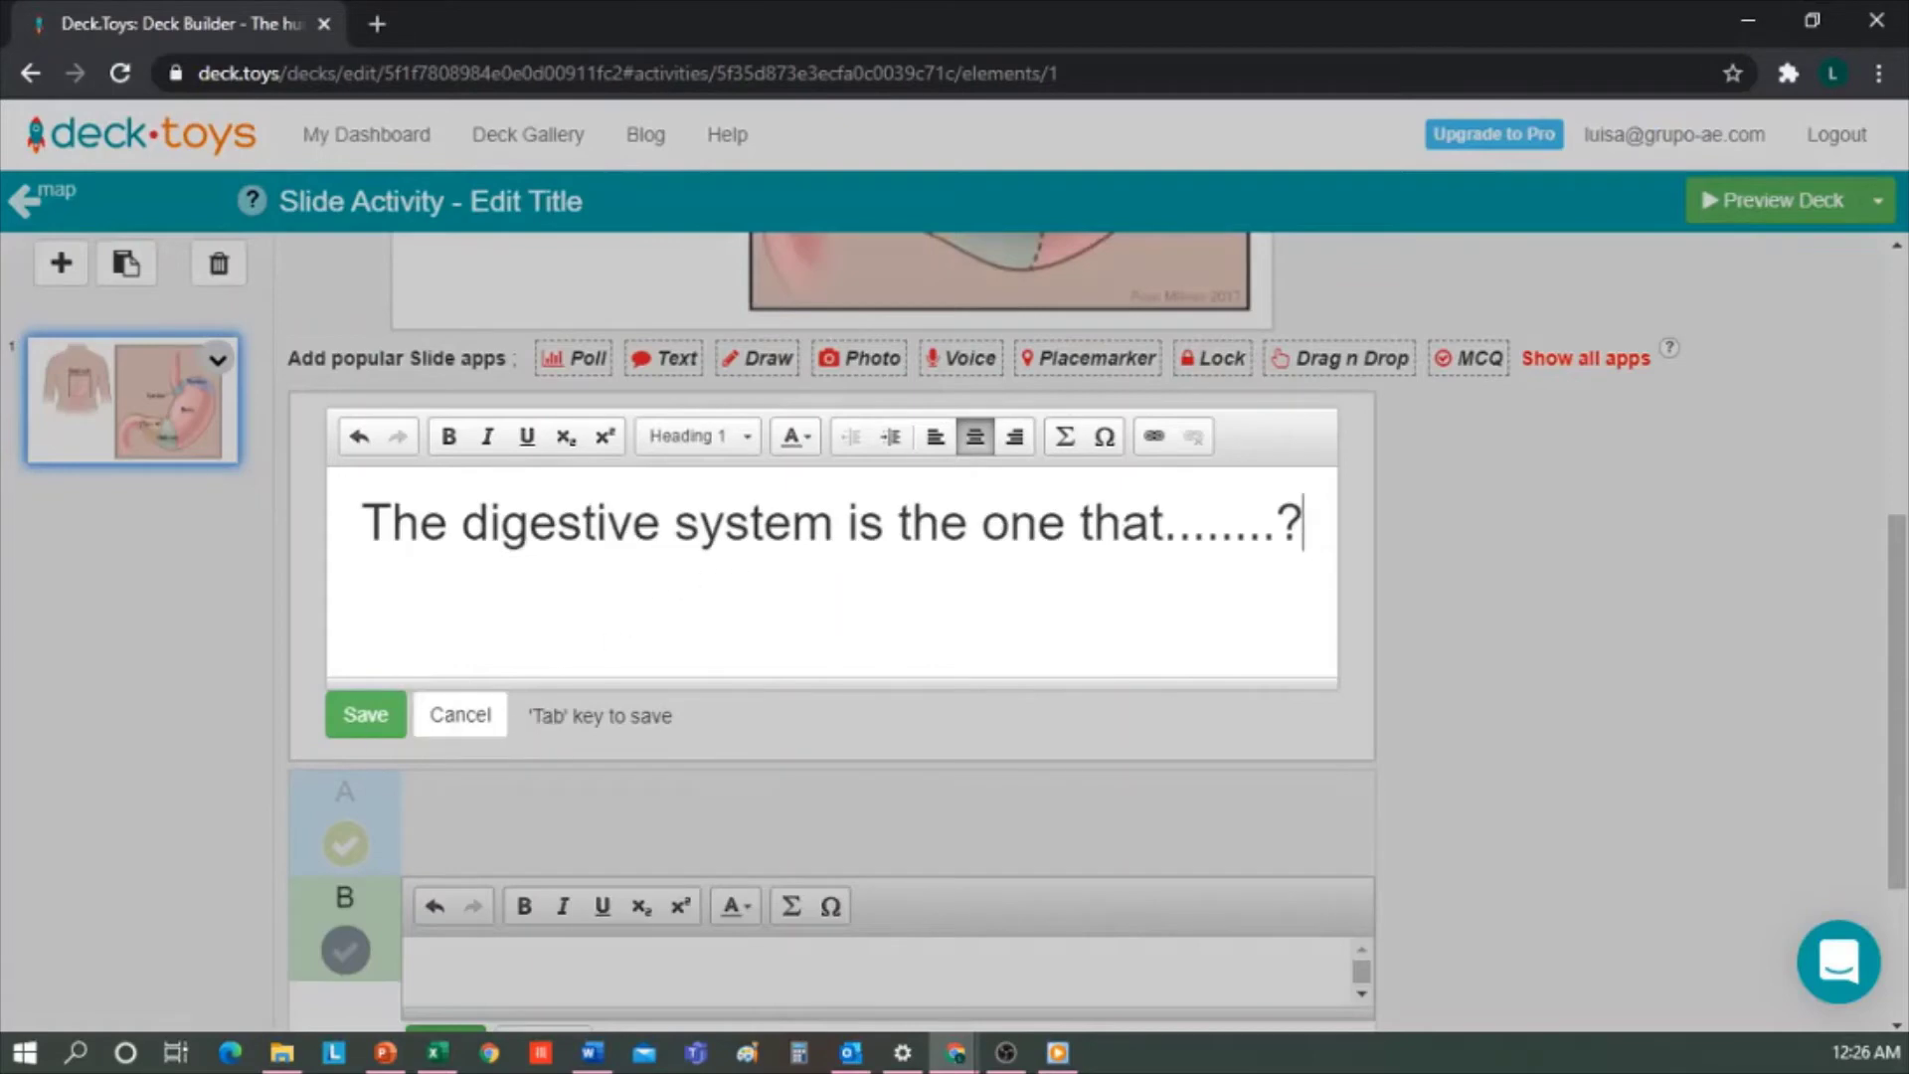
pyautogui.hotkey('alt', 'Tab')
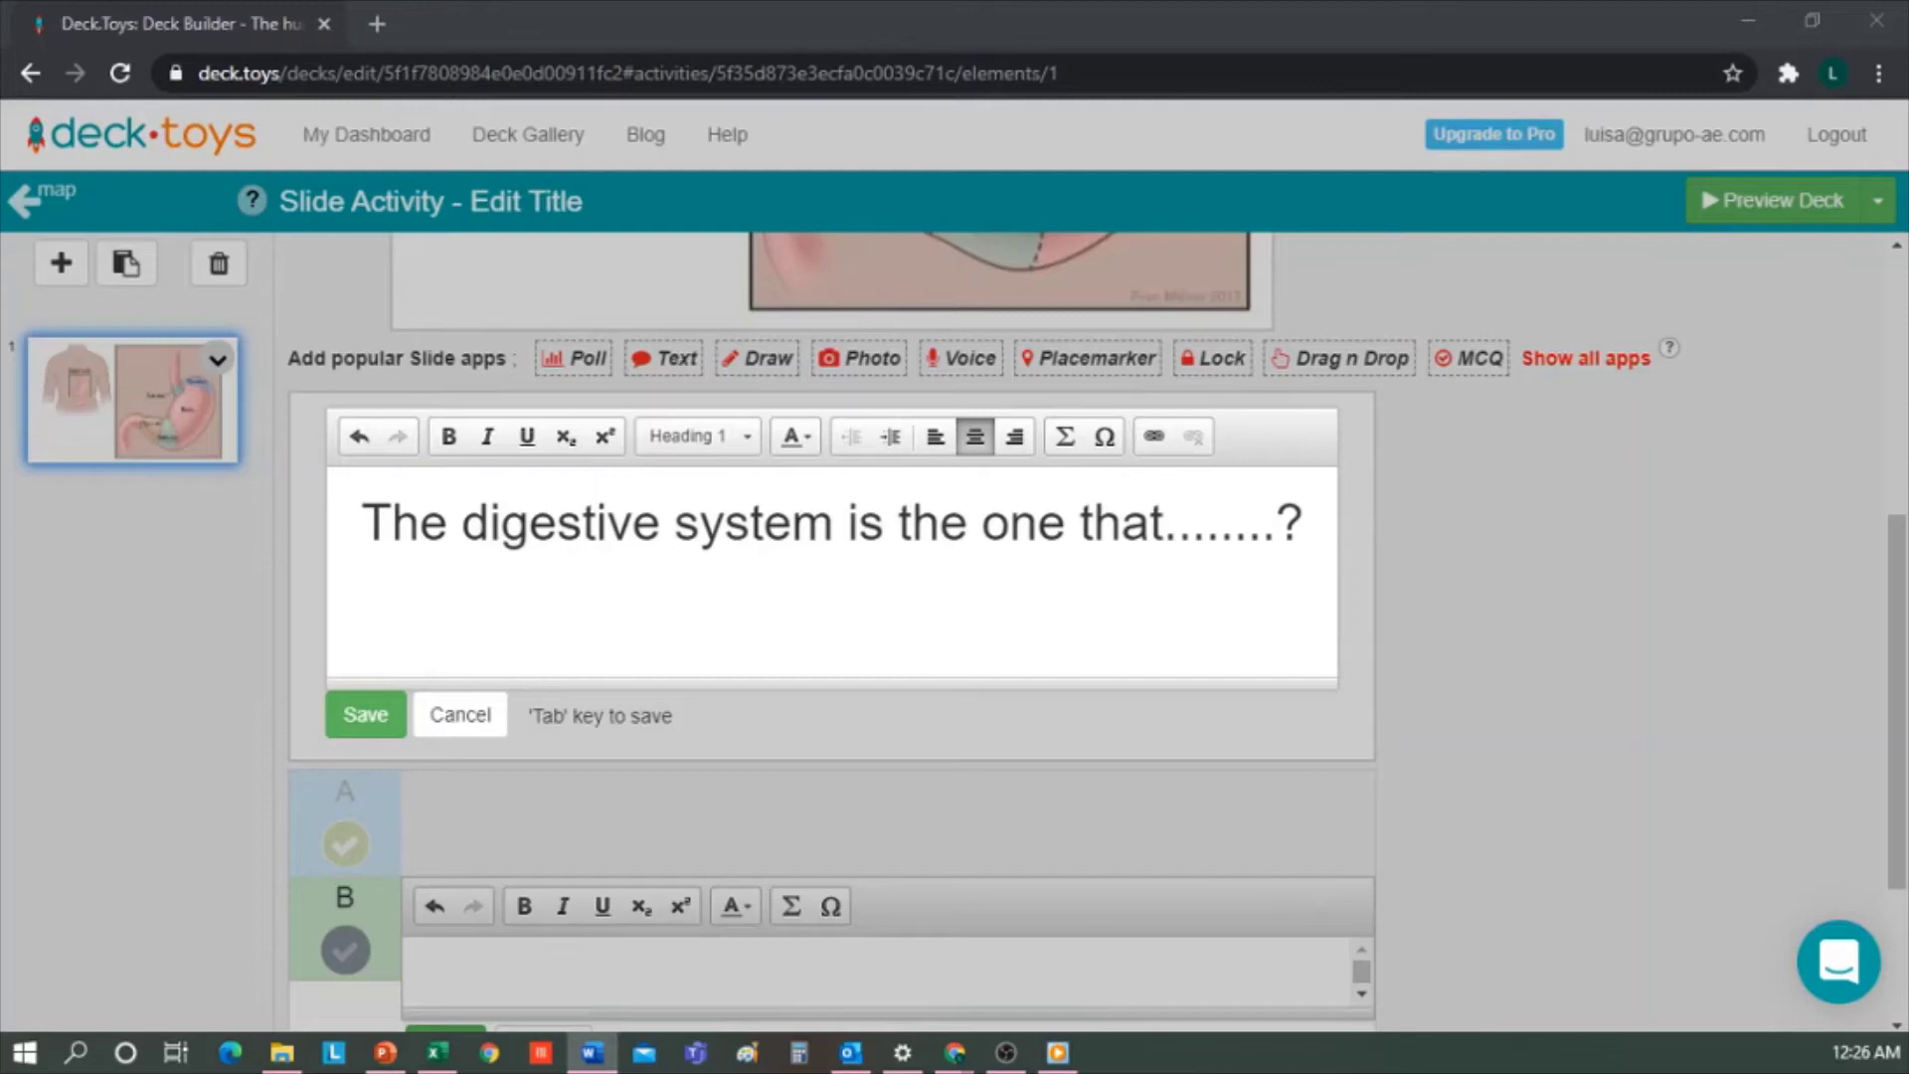
pyautogui.scroll(-3, 810, 725)
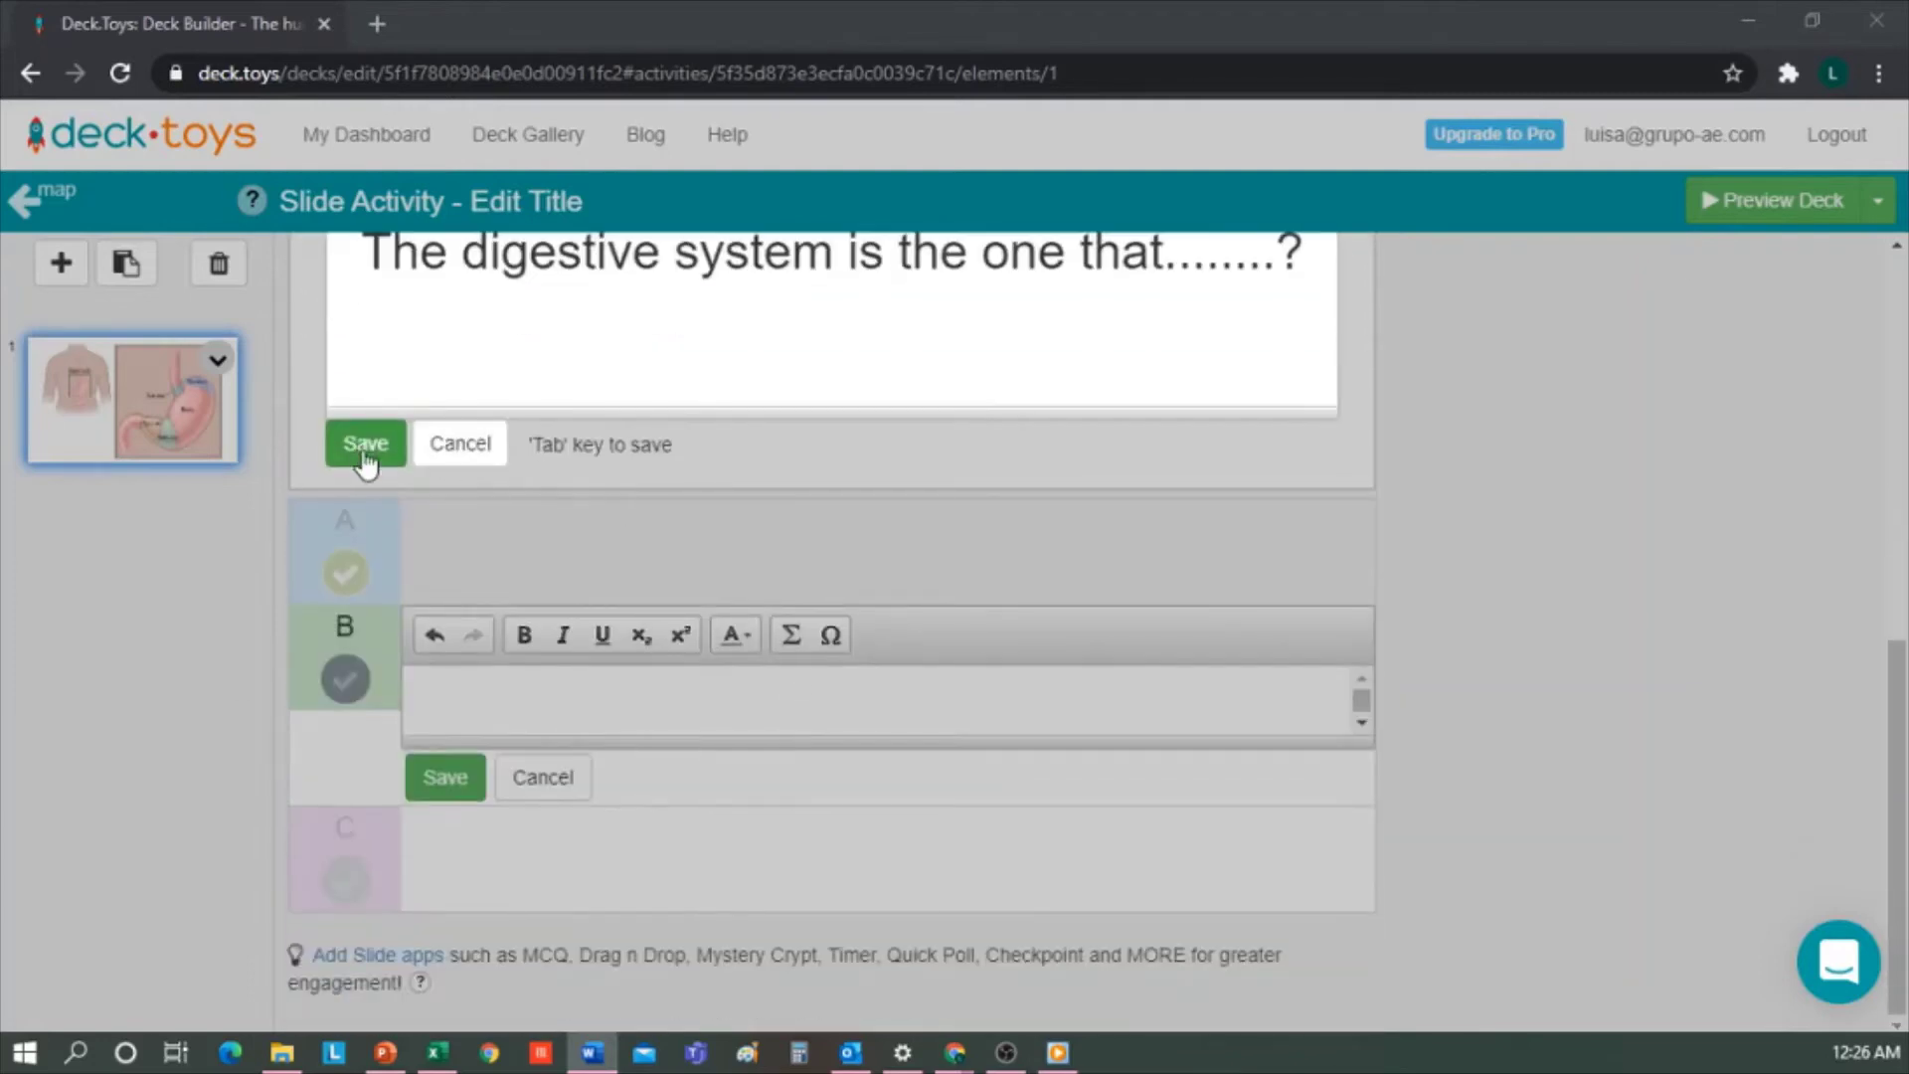
pyautogui.click(364, 452)
# Enter answer A, absorbing food, with '...' before it, and save it.
pyautogui.click(554, 565)
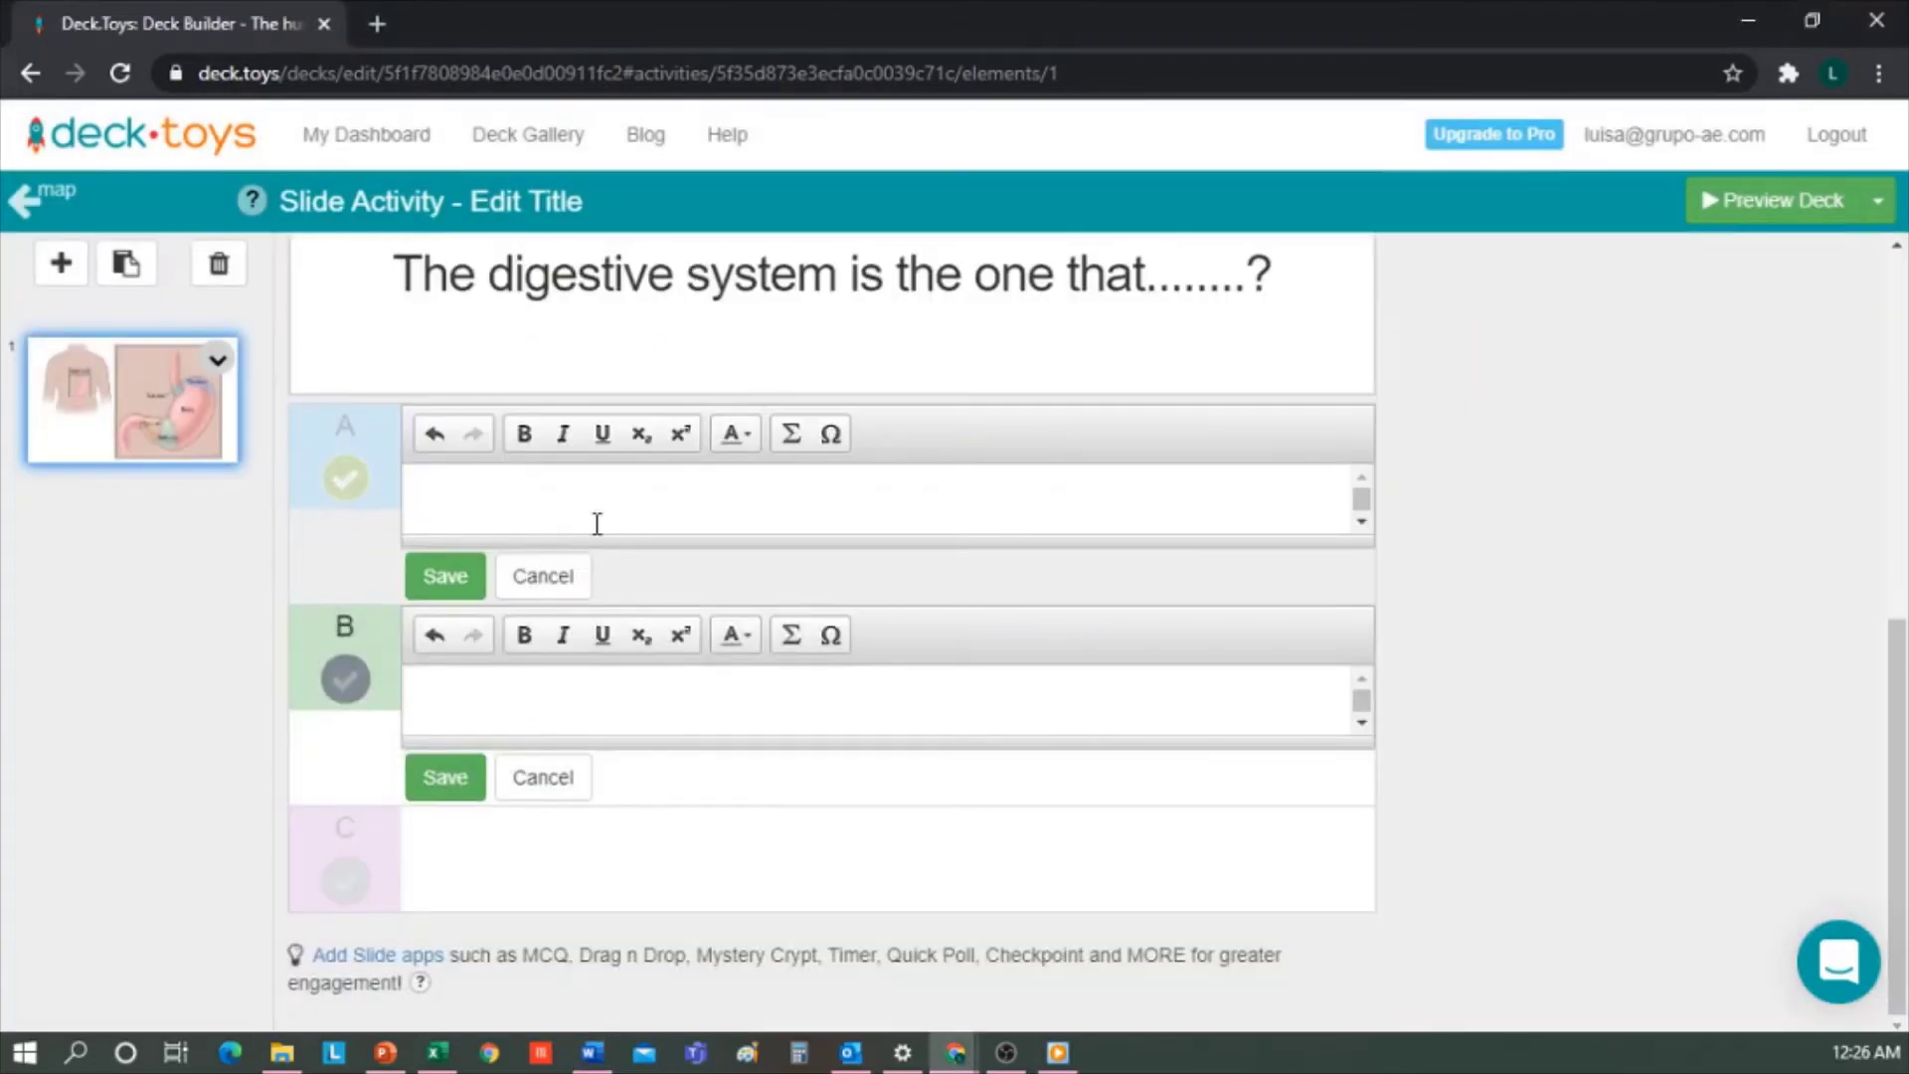
pyautogui.write('facilitates the digestive process and the absorption of food.')
pyautogui.click(435, 510)
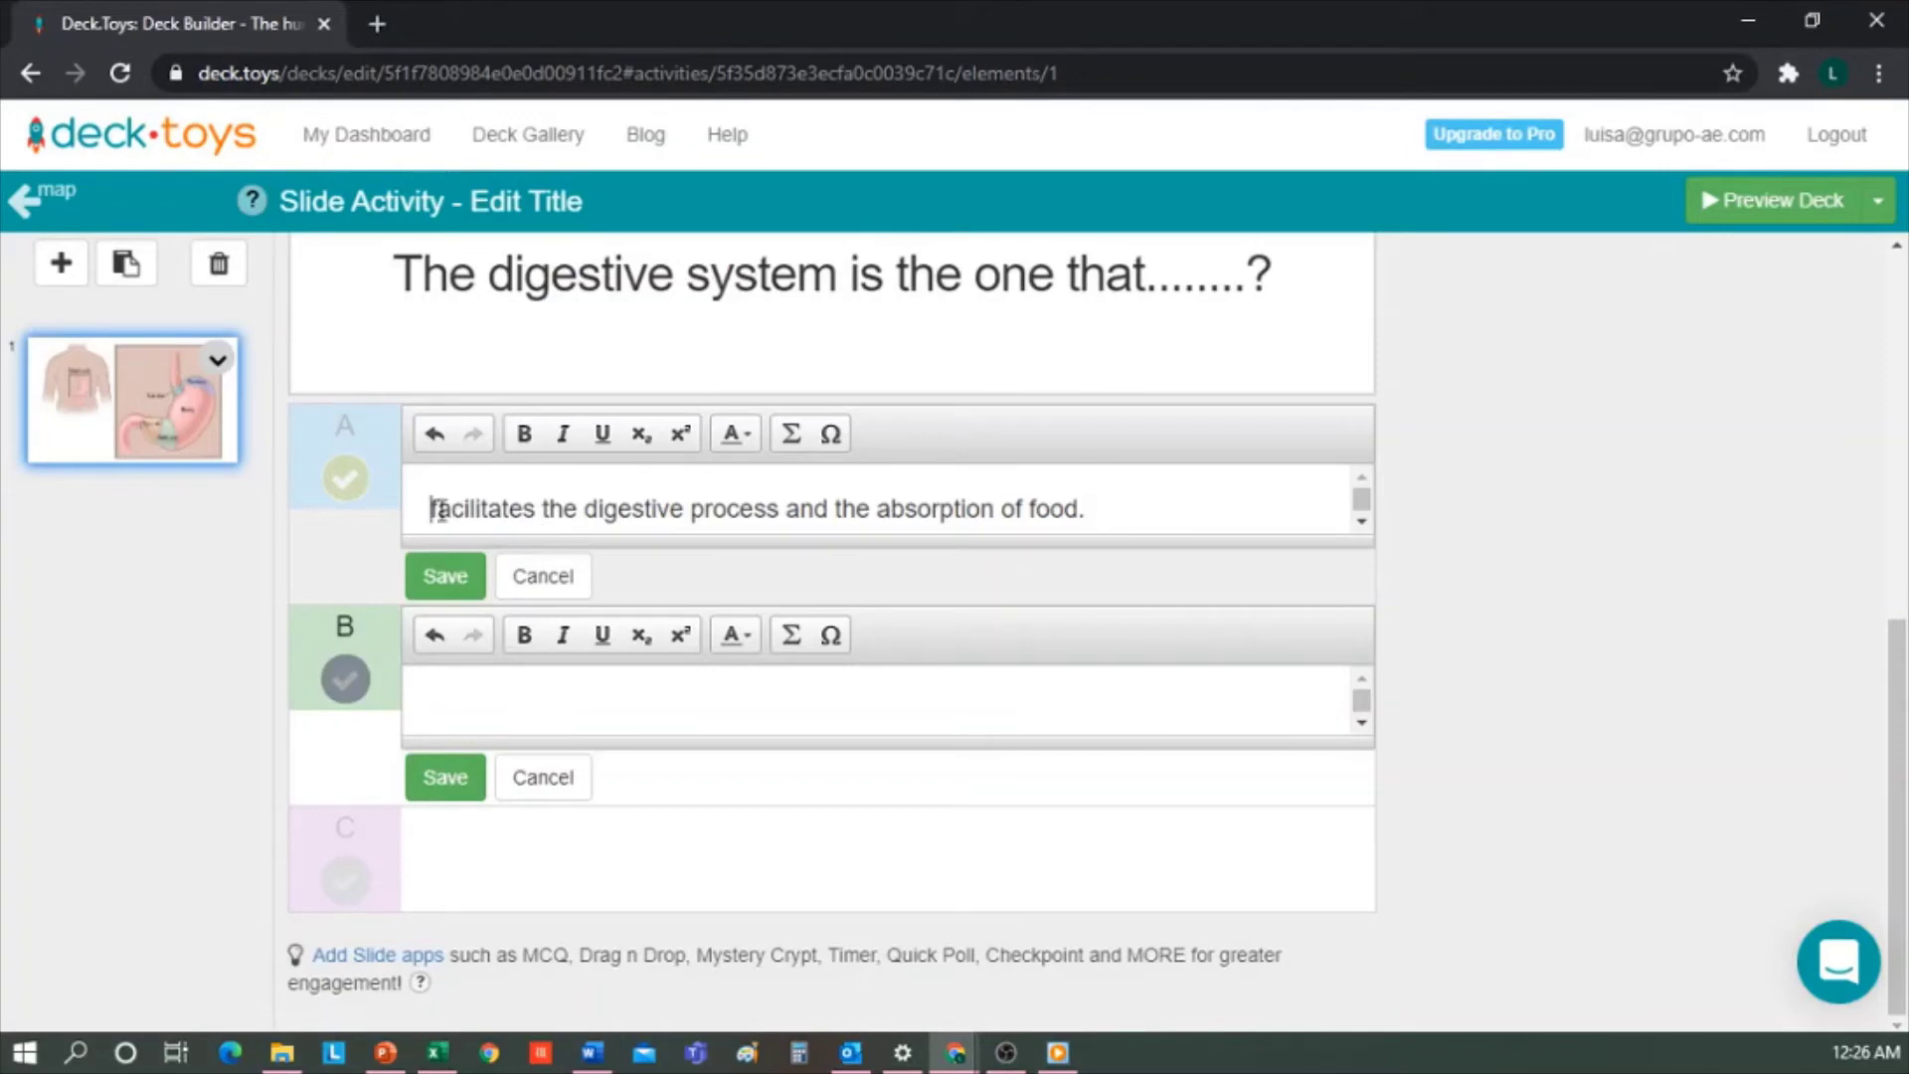
pyautogui.write('...')
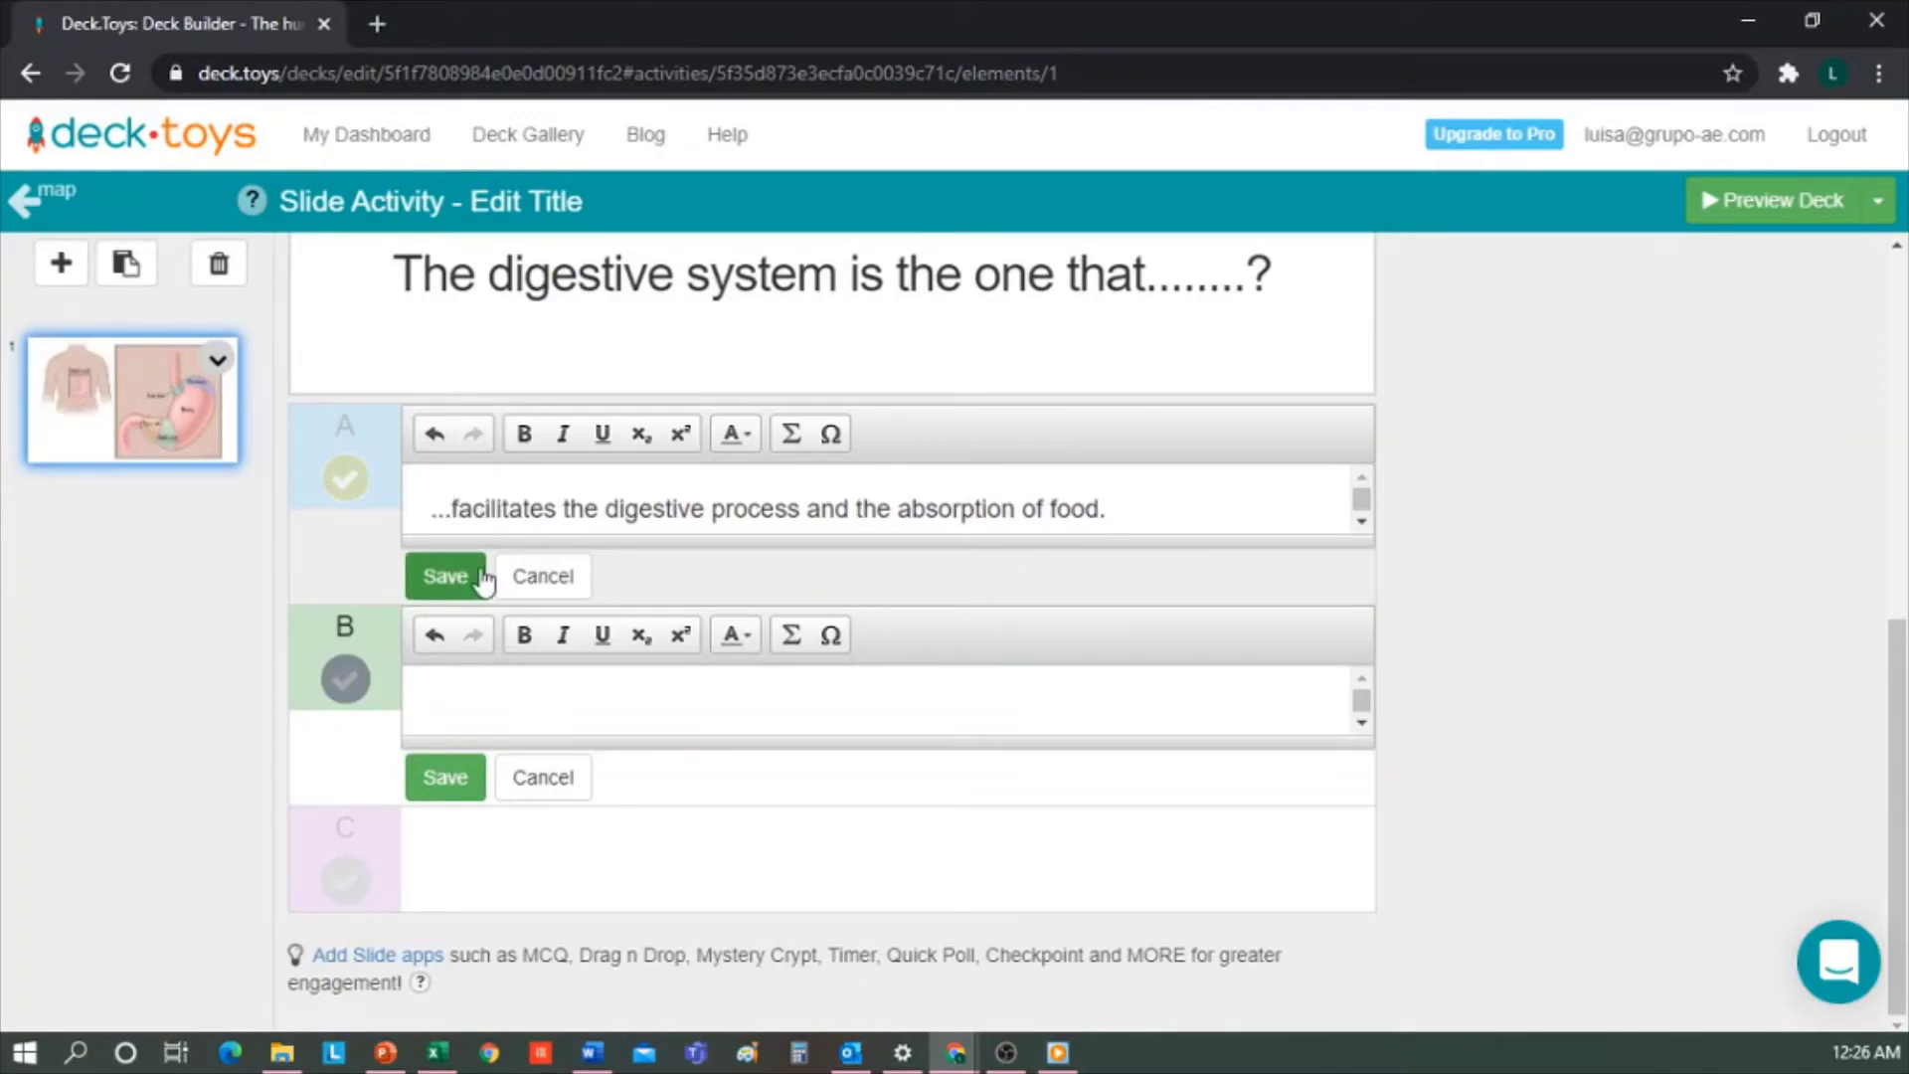
pyautogui.click(474, 575)
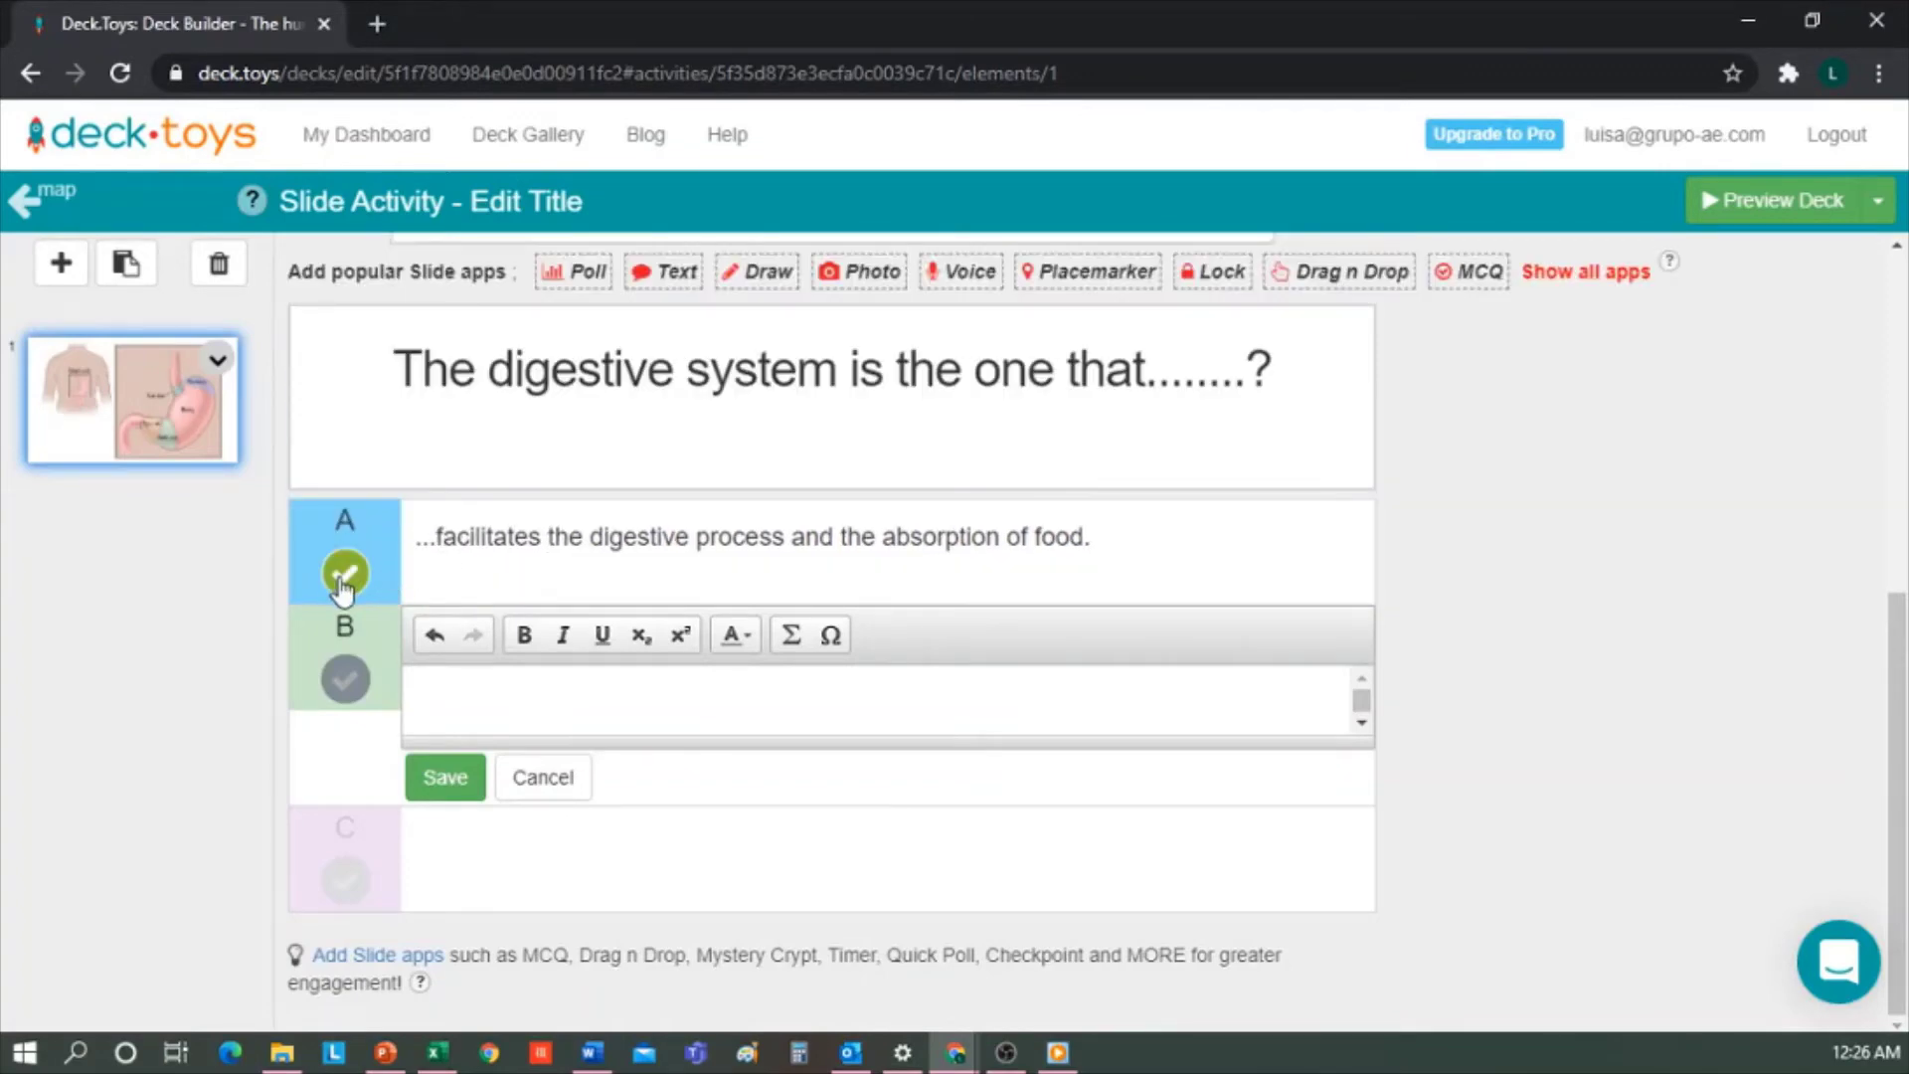
# Paste answer B, breathing, and answer C, carrying blood to the body, saving each.
pyautogui.hotkey('alt', 'Tab')
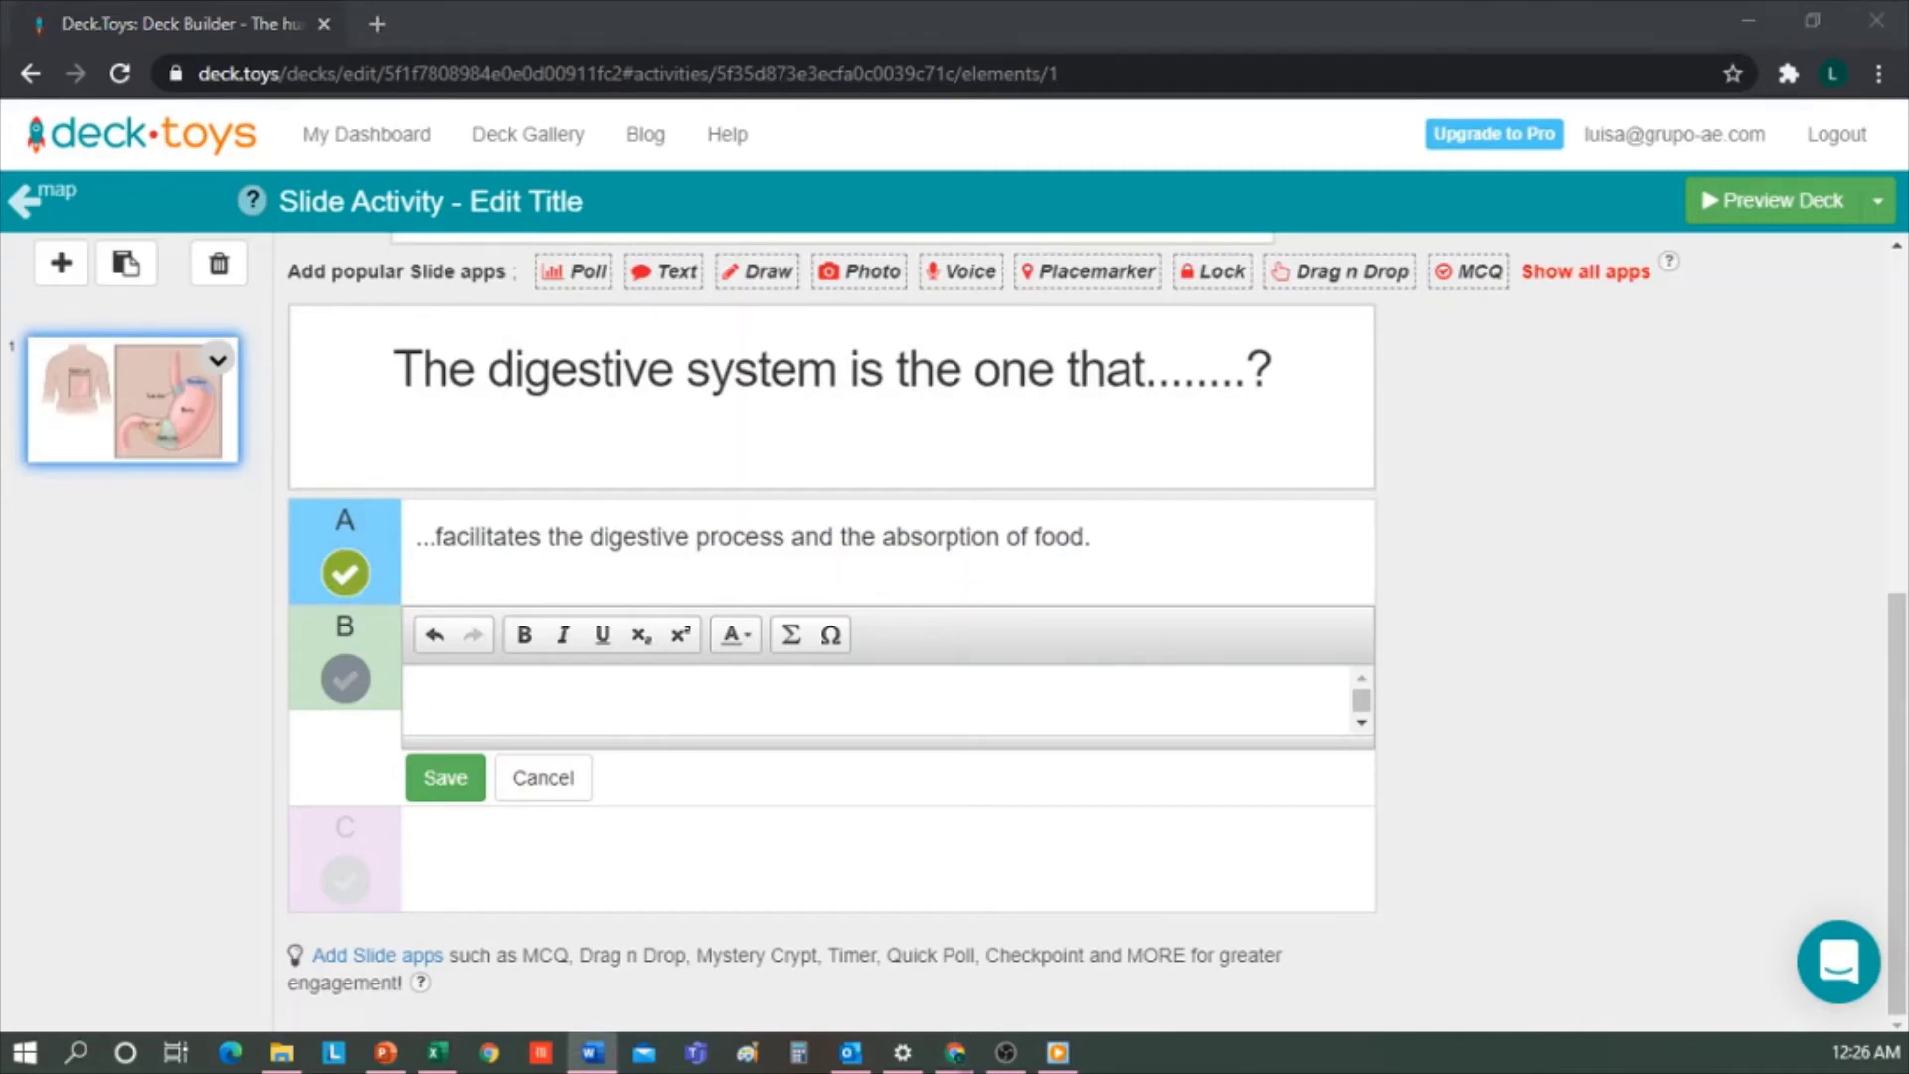
pyautogui.click(512, 703)
pyautogui.write('allows us to breathe.')
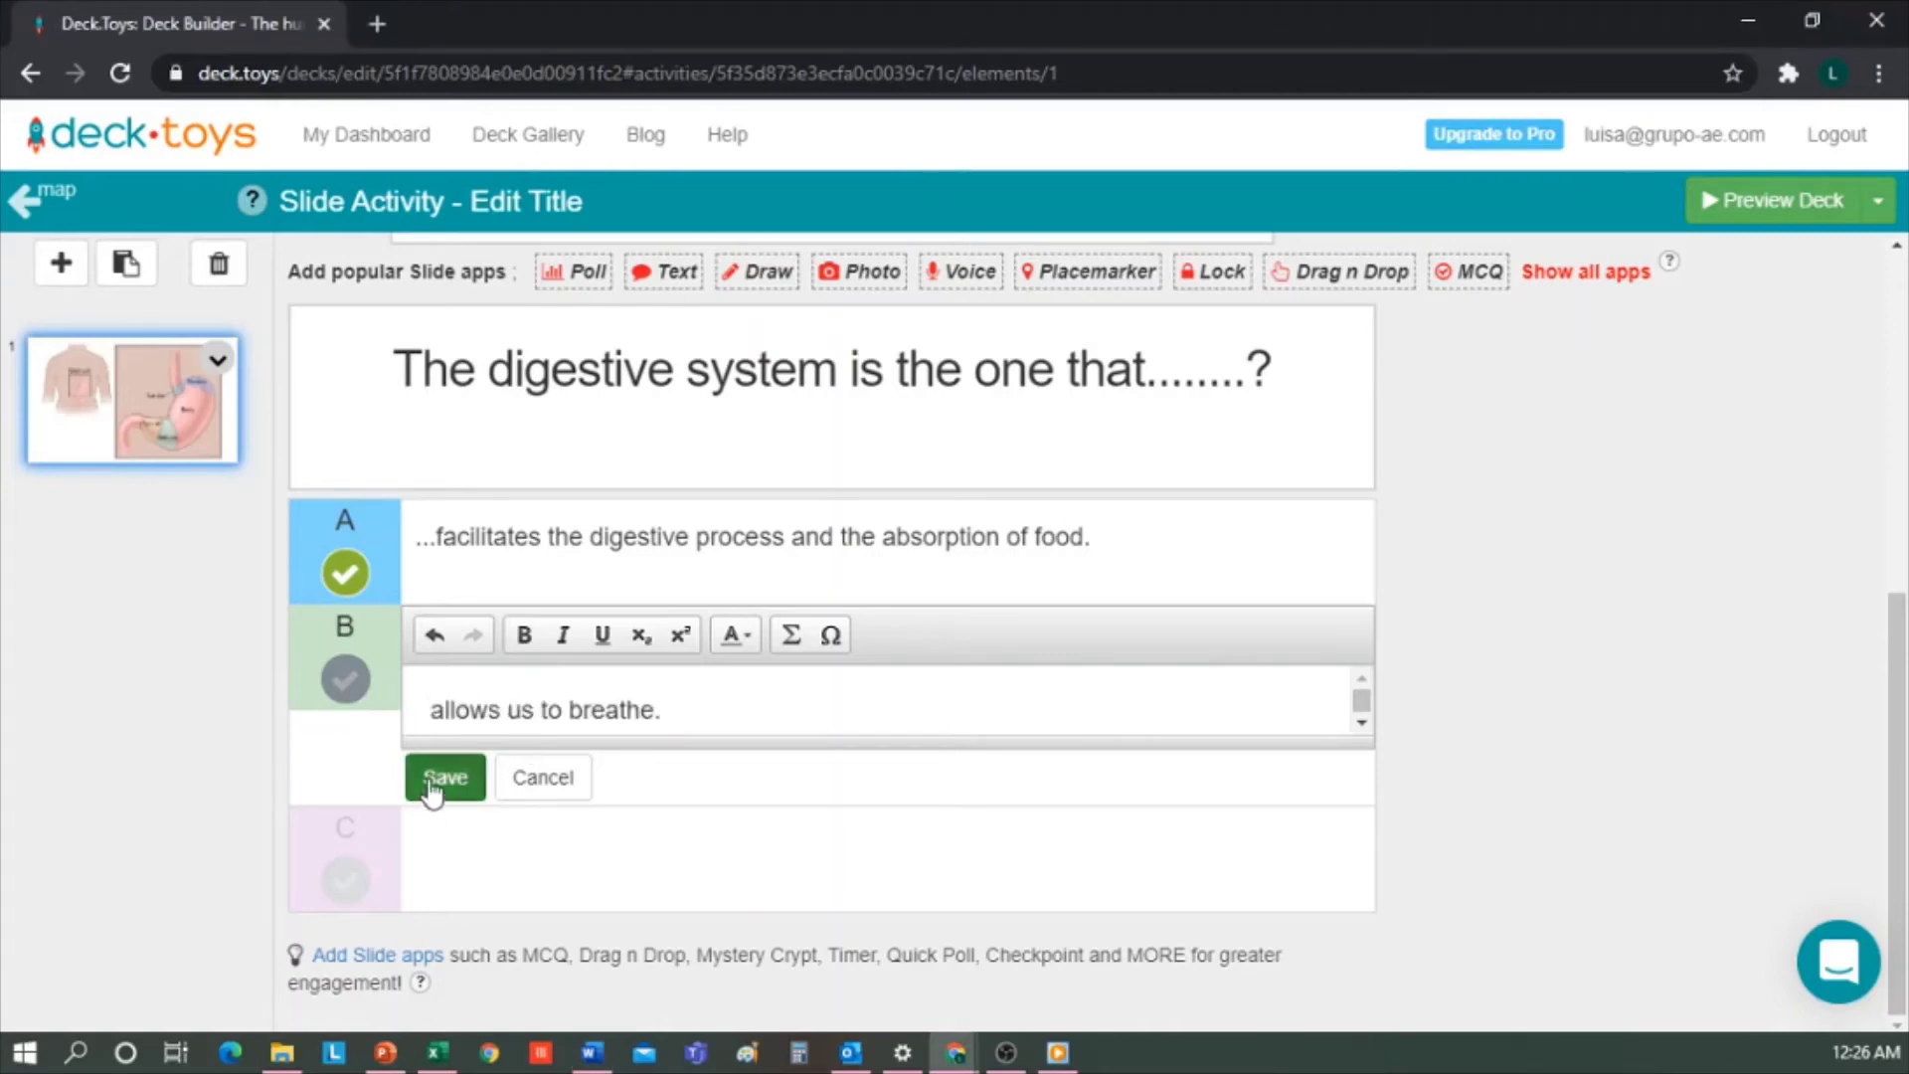
pyautogui.click(445, 777)
pyautogui.hotkey('alt', 'Tab')
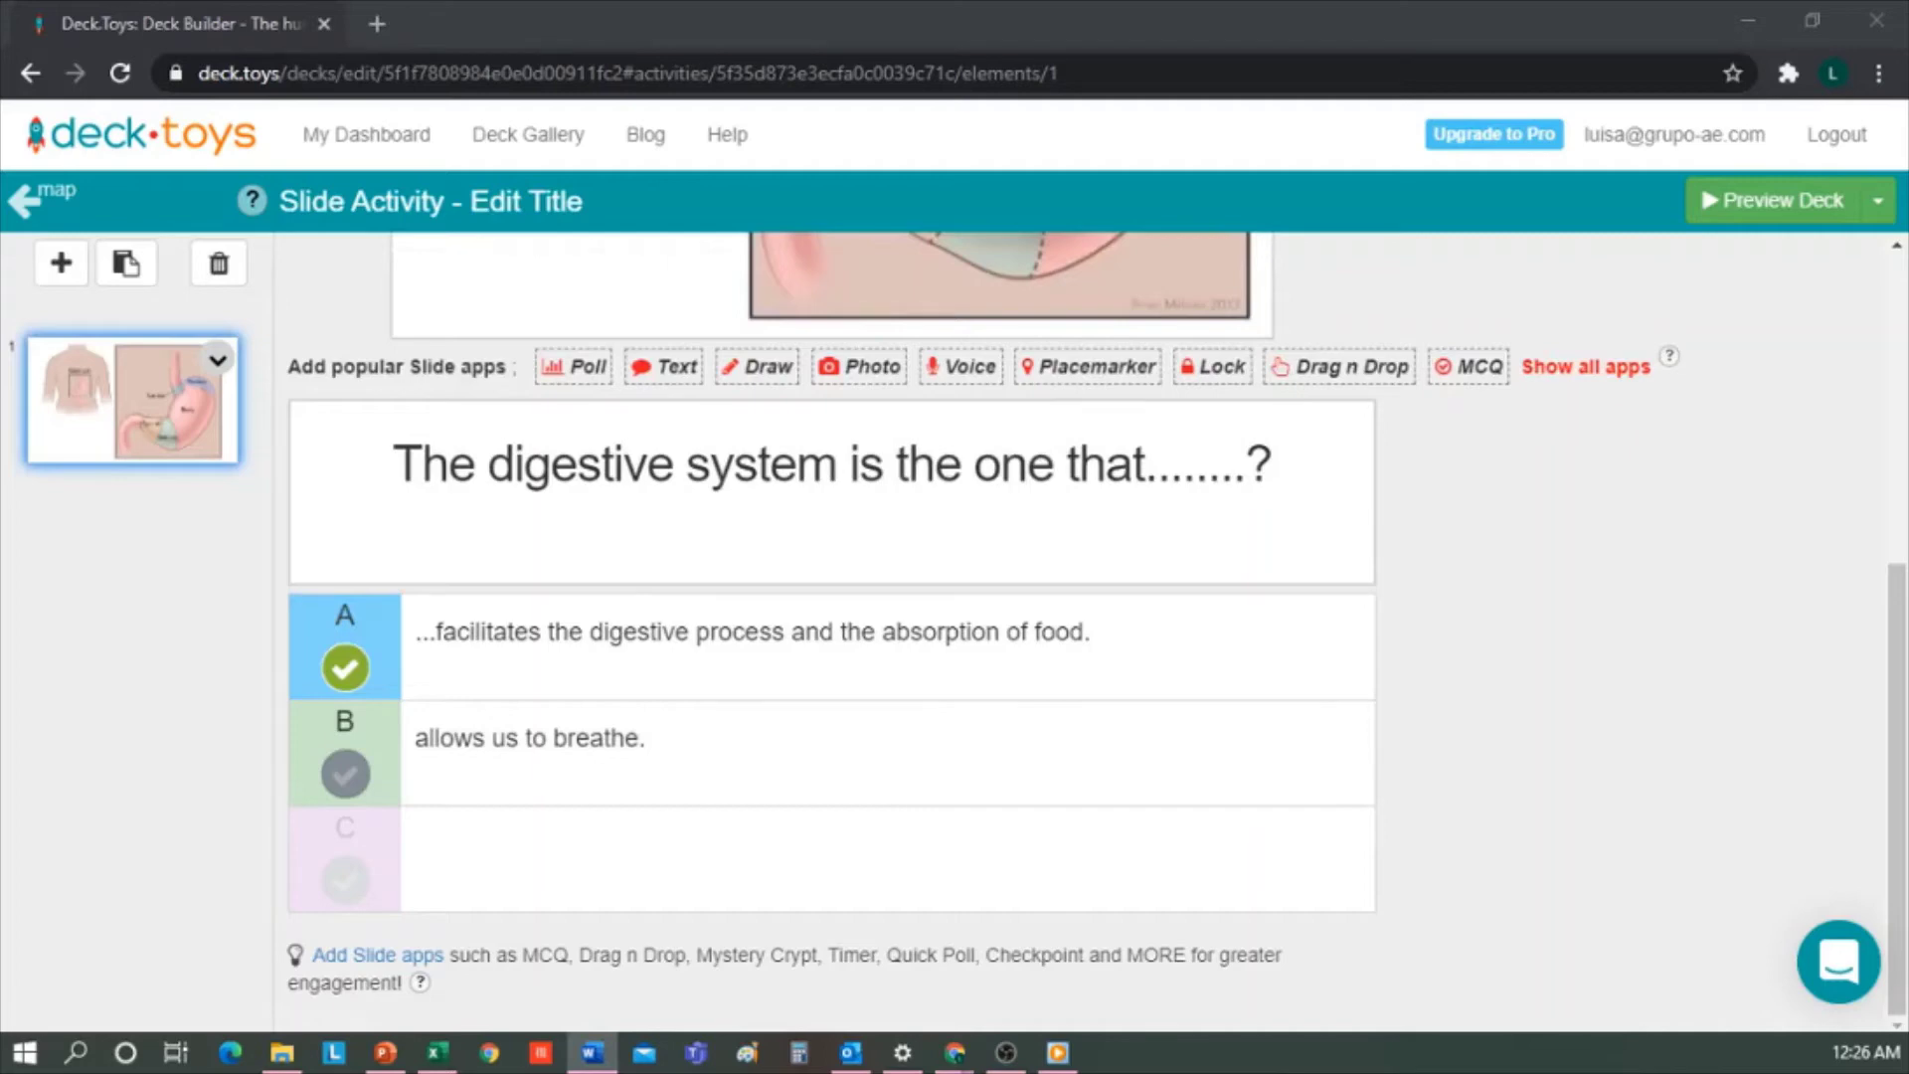
pyautogui.click(528, 848)
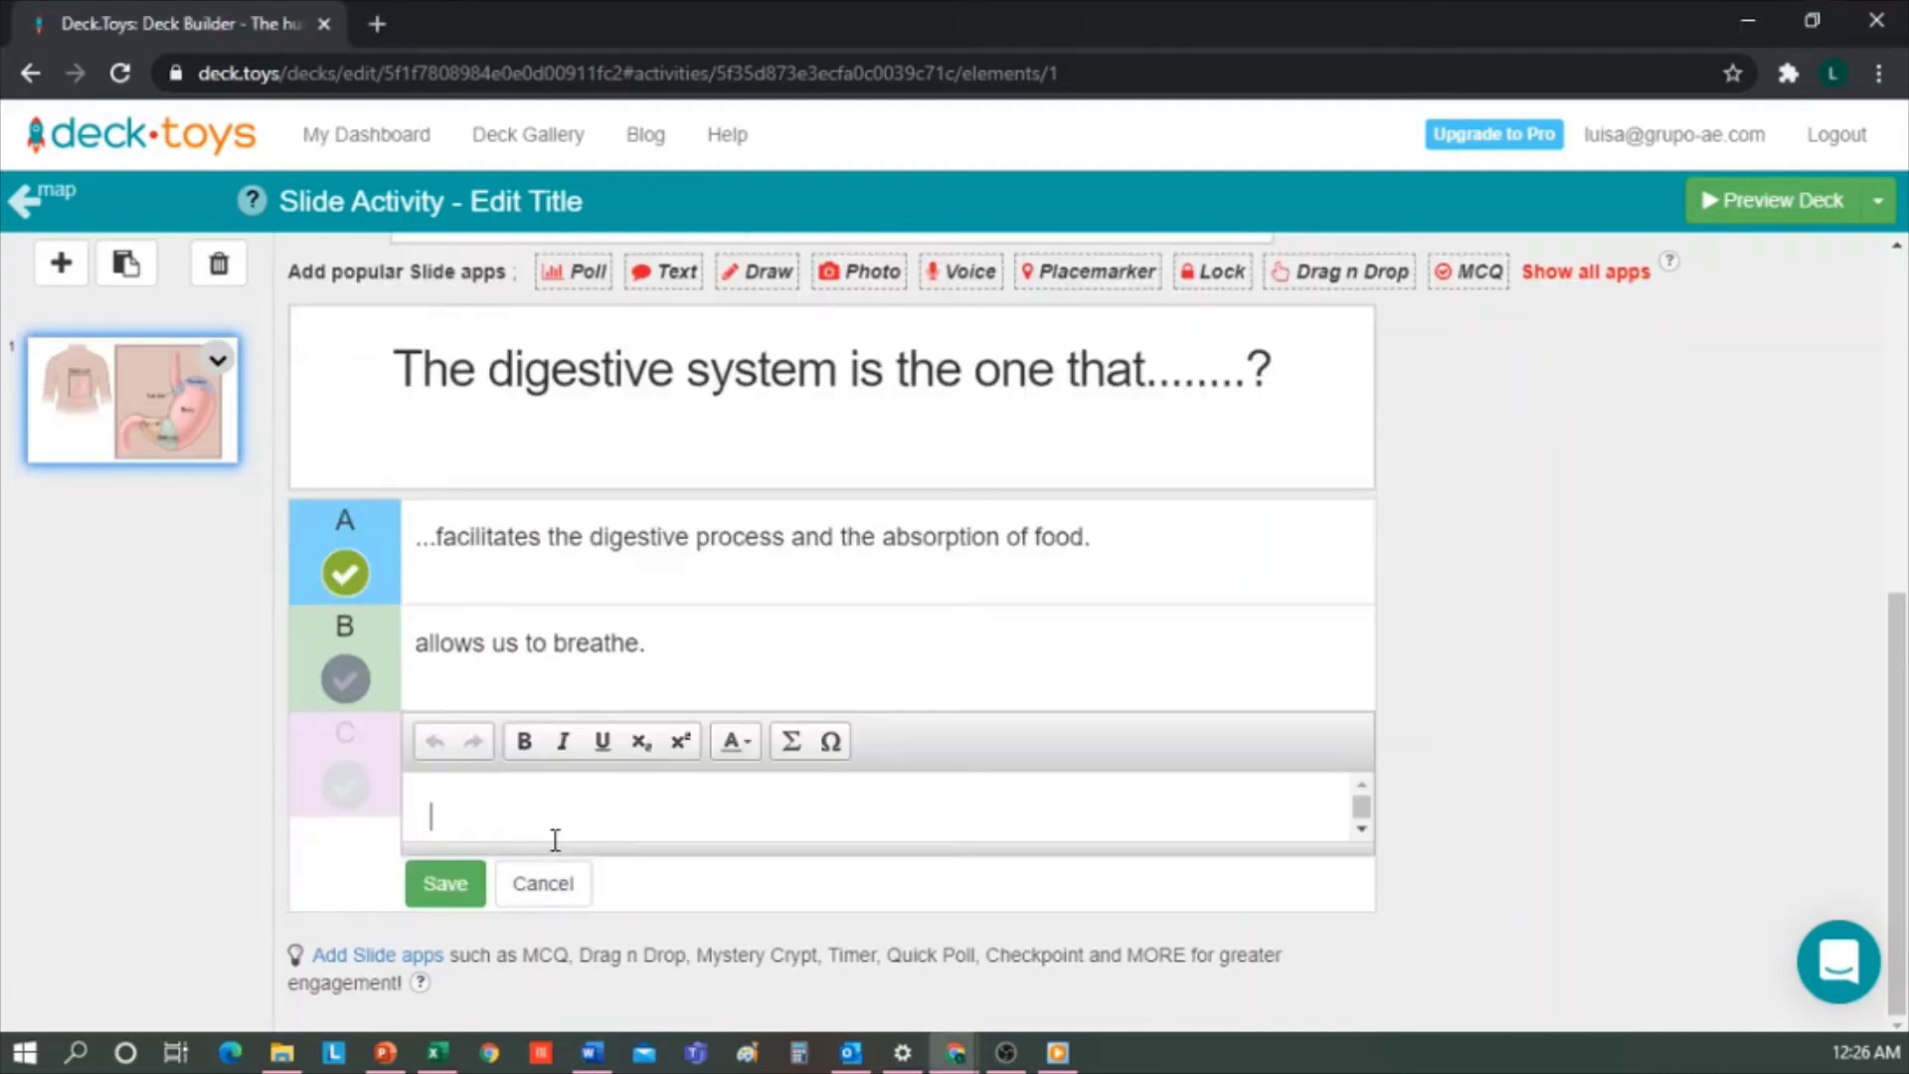
pyautogui.write('allows us to carry blood to the whole body.')
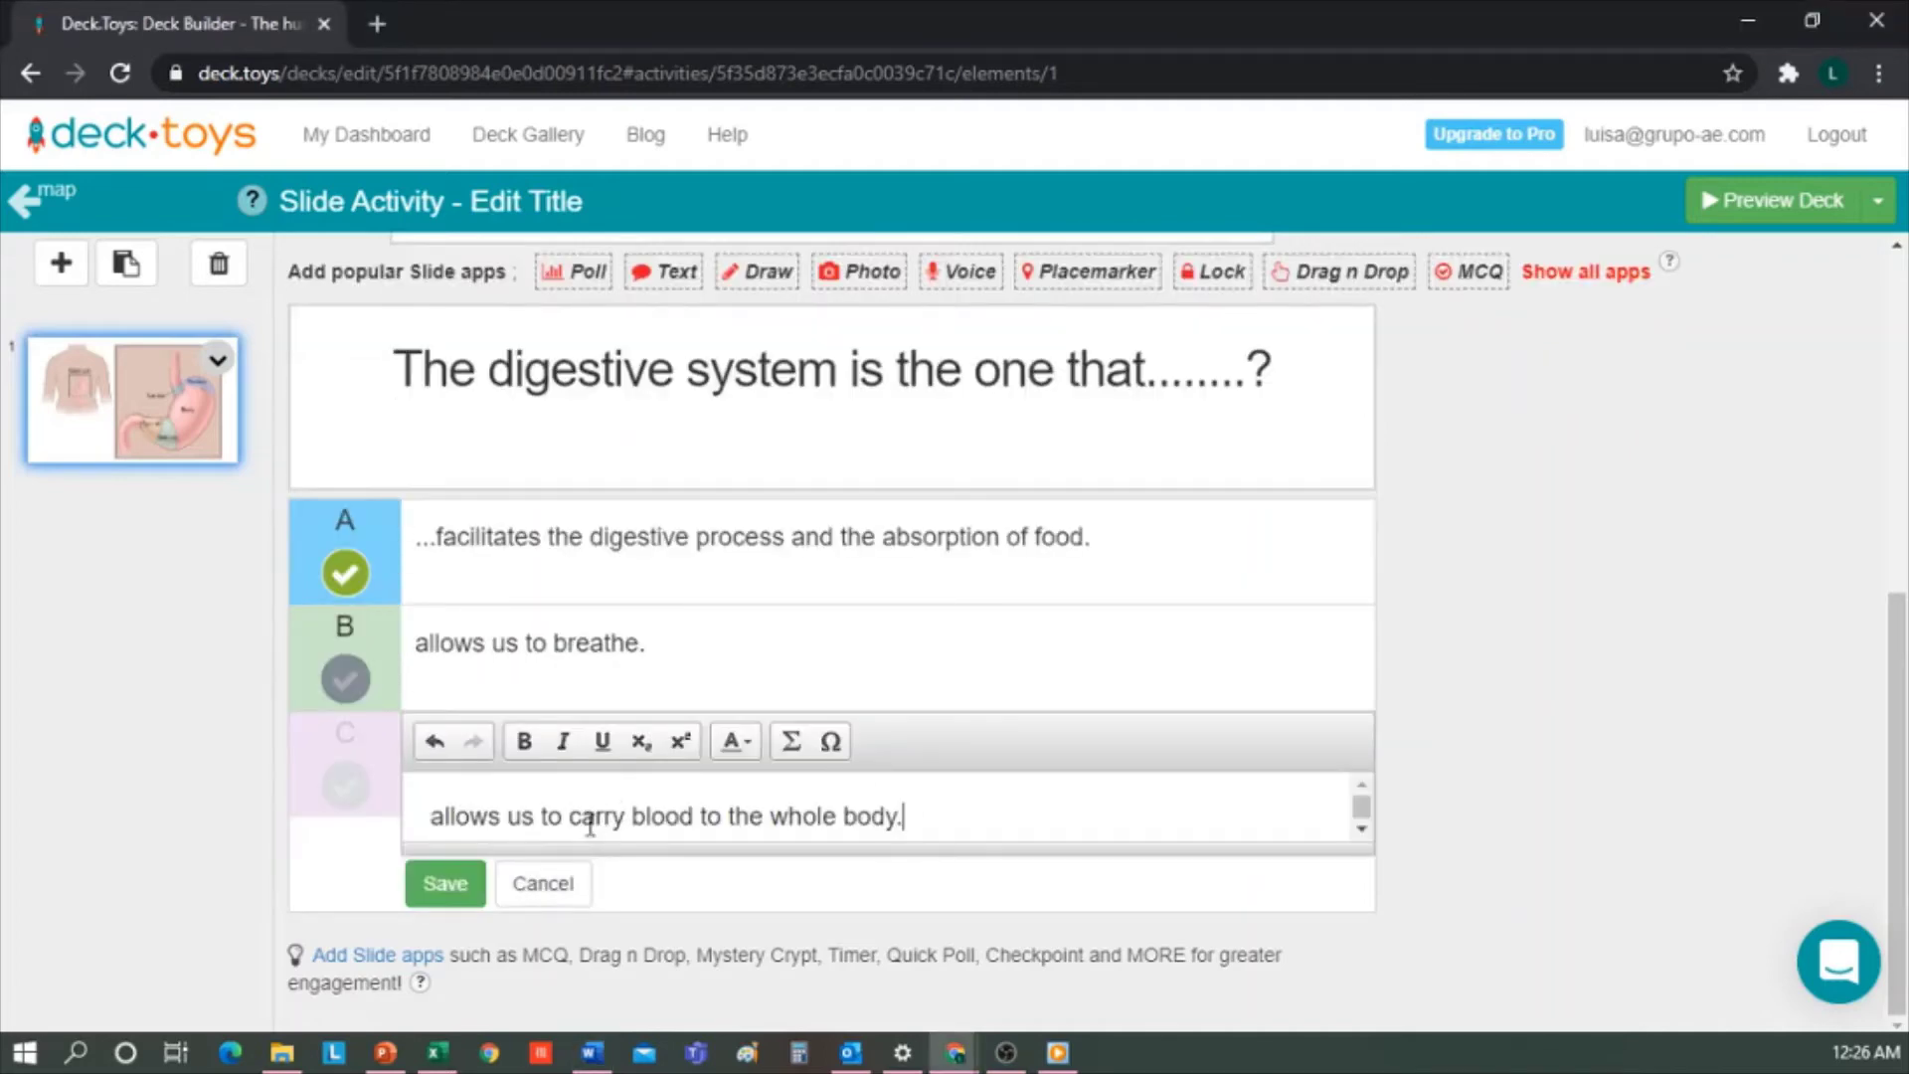
pyautogui.click(460, 897)
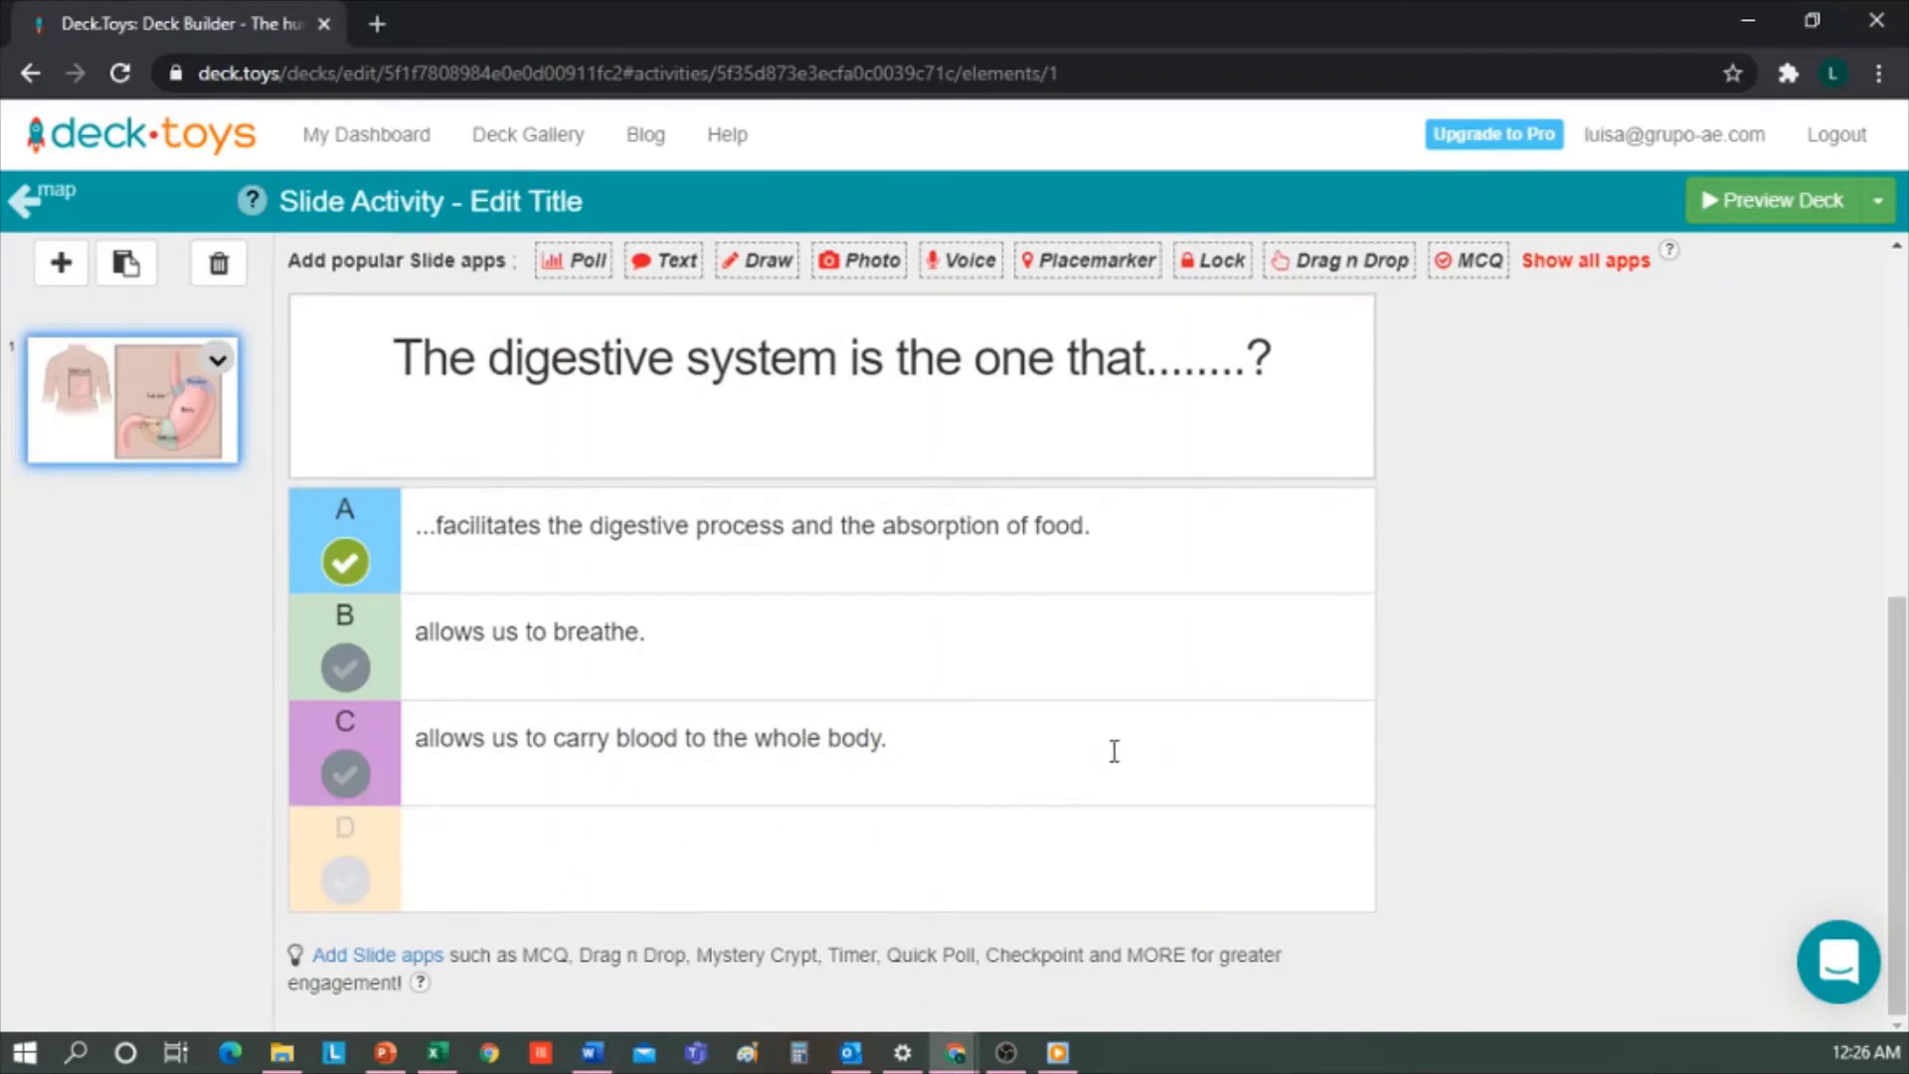
pyautogui.scroll(6, 1254, 679)
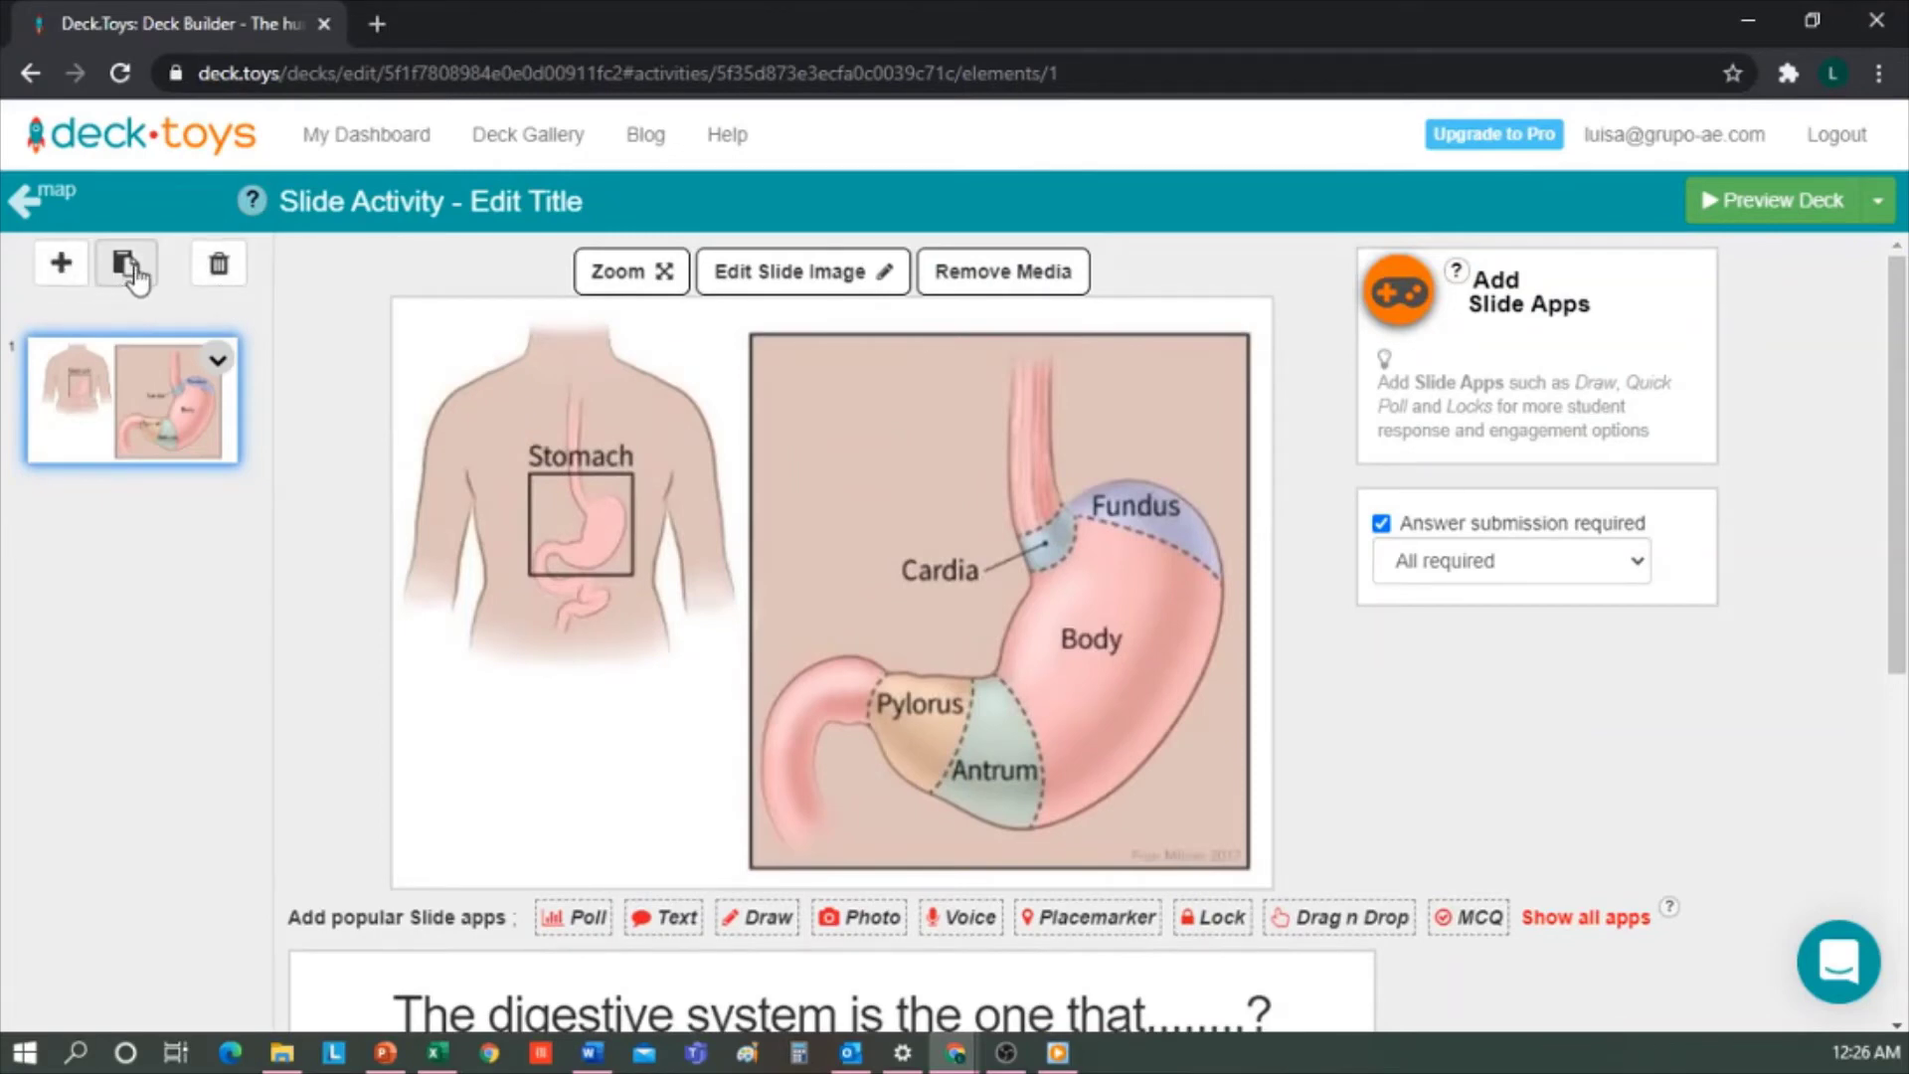
# Back on the deck map, rename the middle Edit Title activity to 'Digestive system'.
pyautogui.click(27, 206)
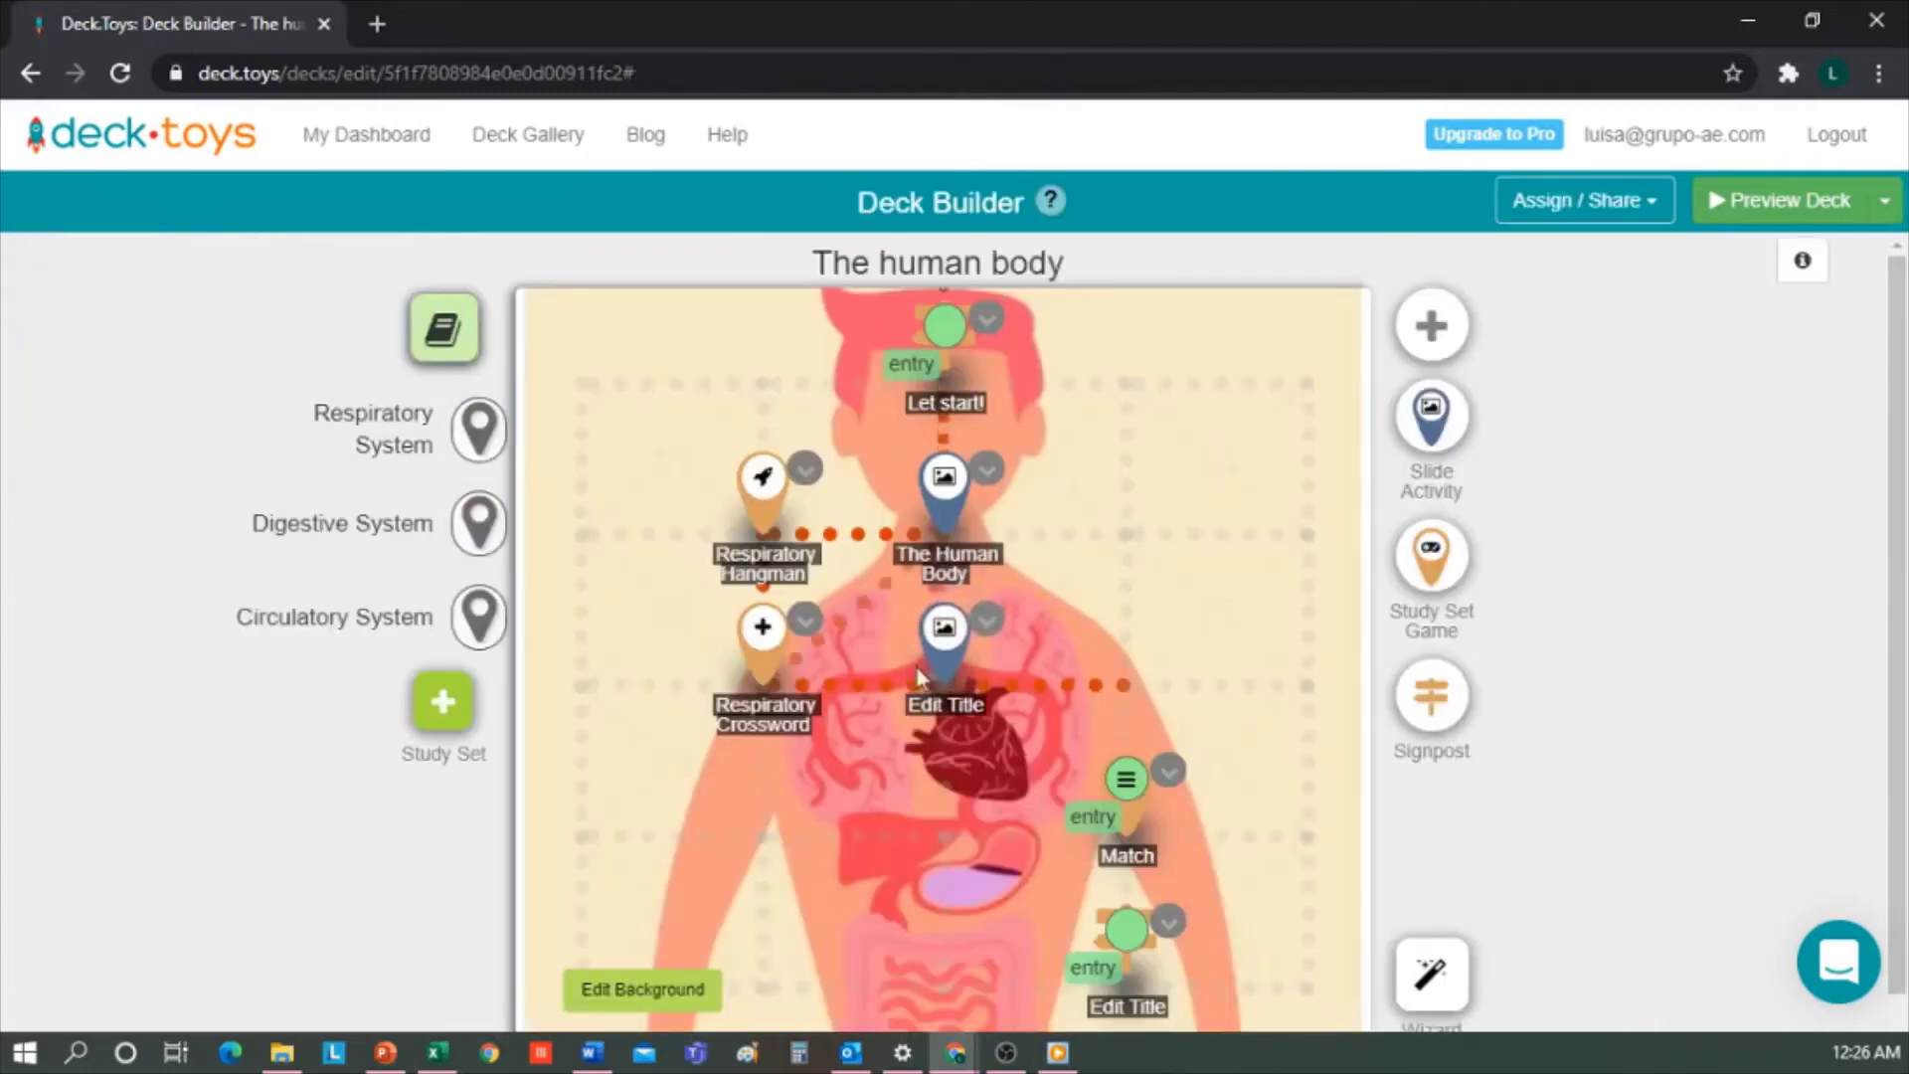
pyautogui.click(945, 700)
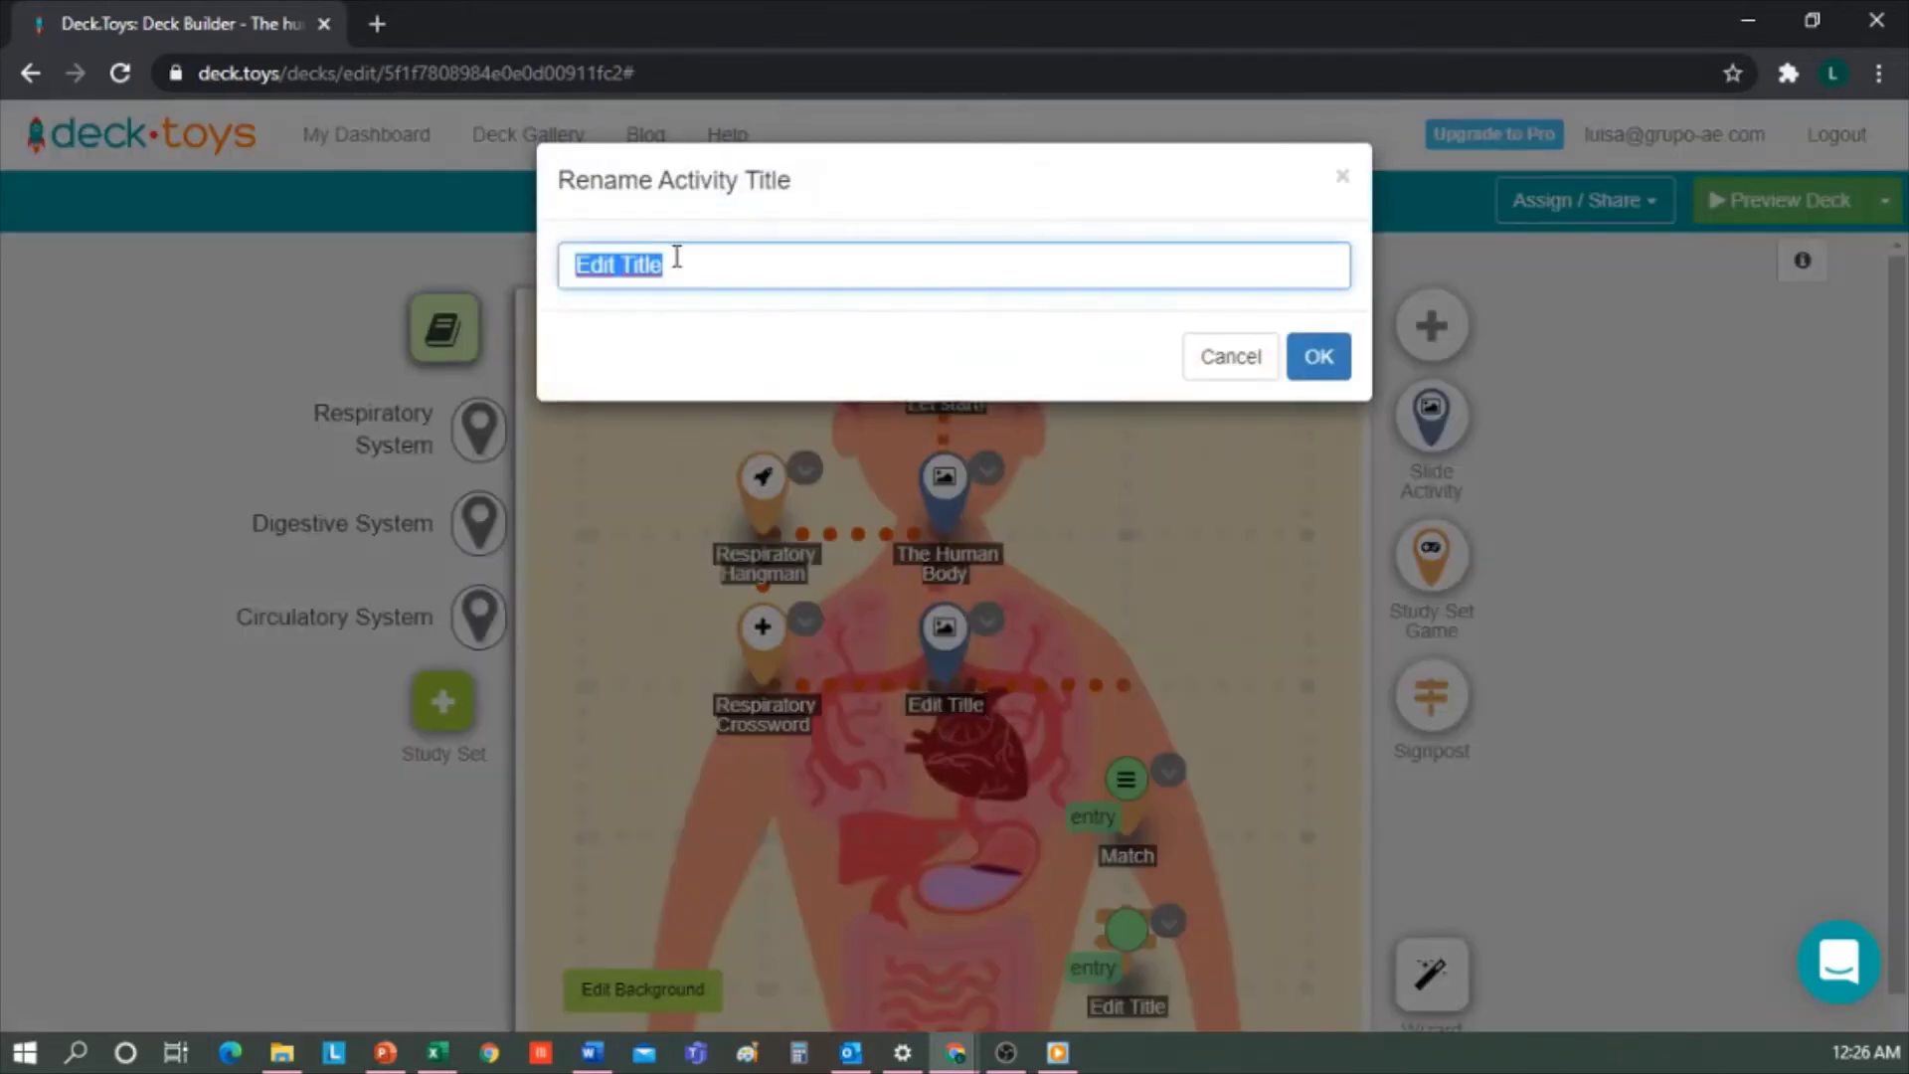
pyautogui.write('Dig')
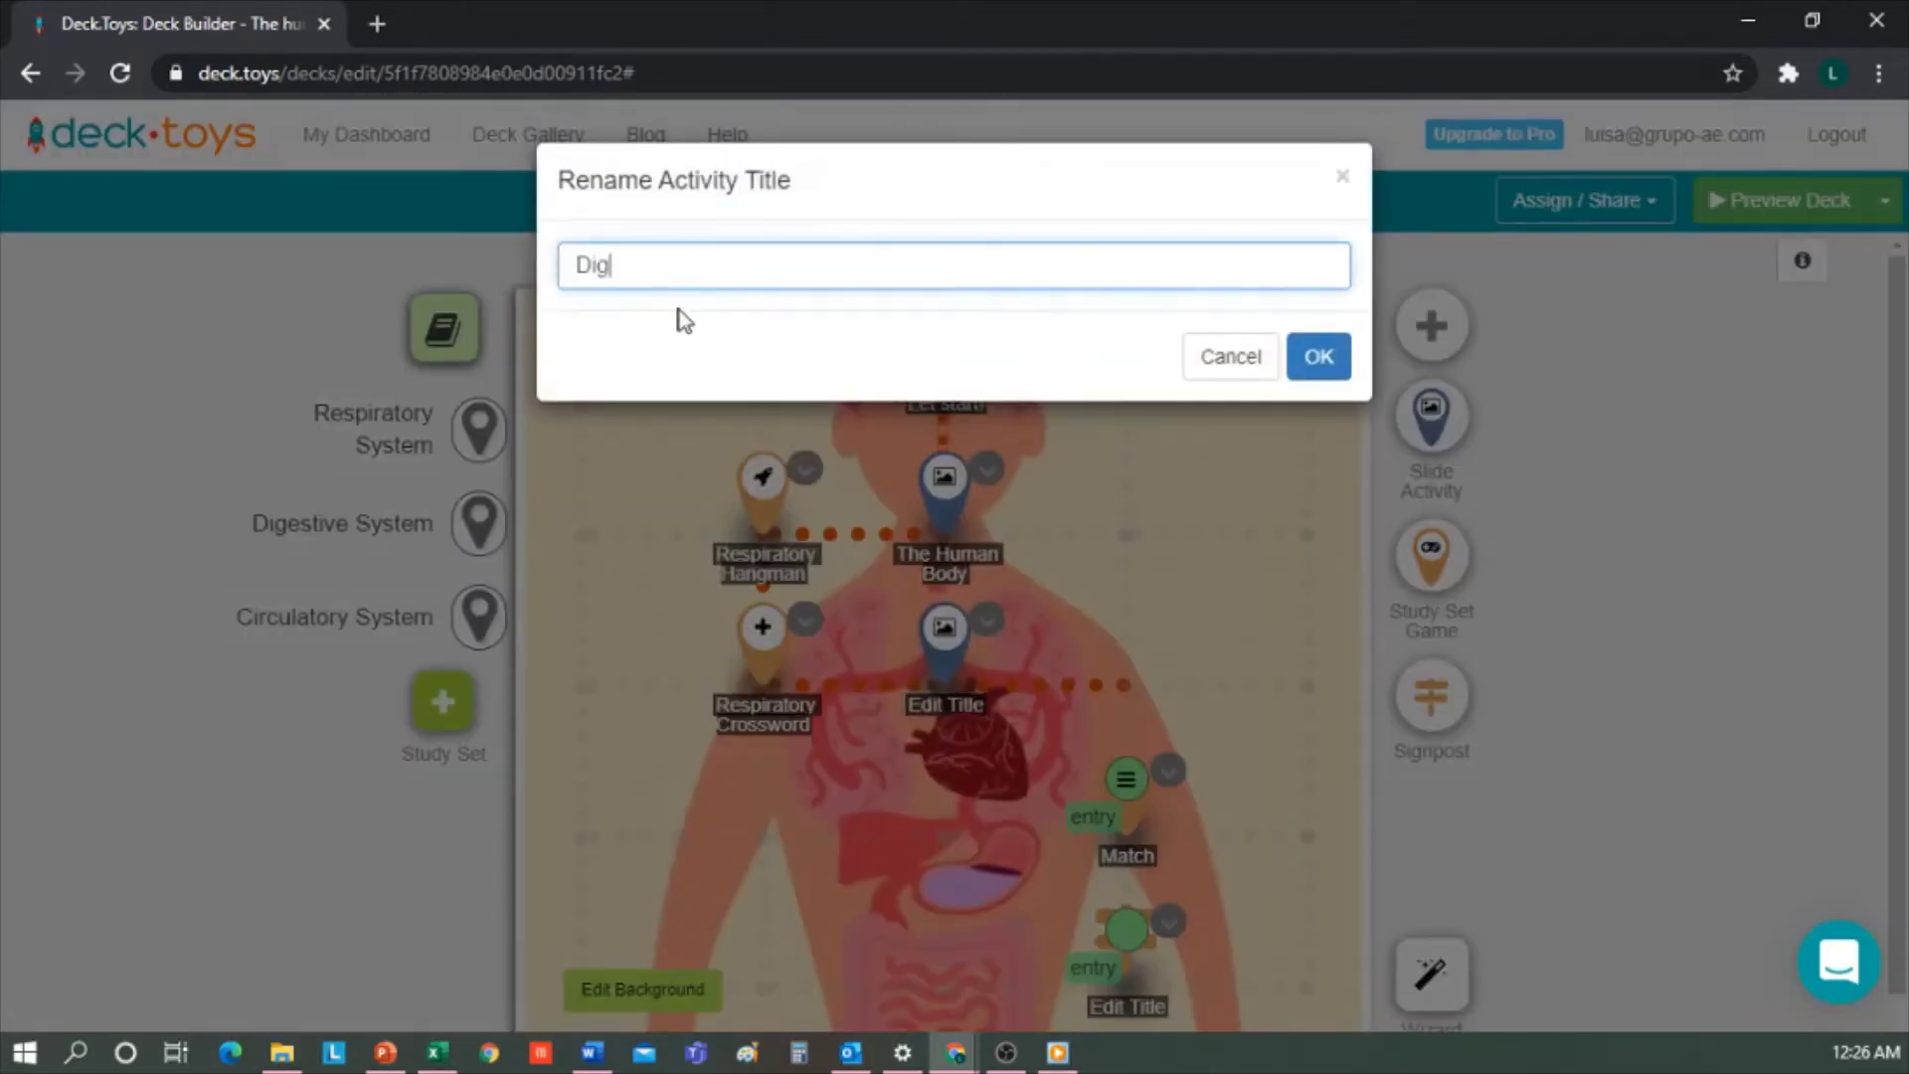
pyautogui.write('estive system')
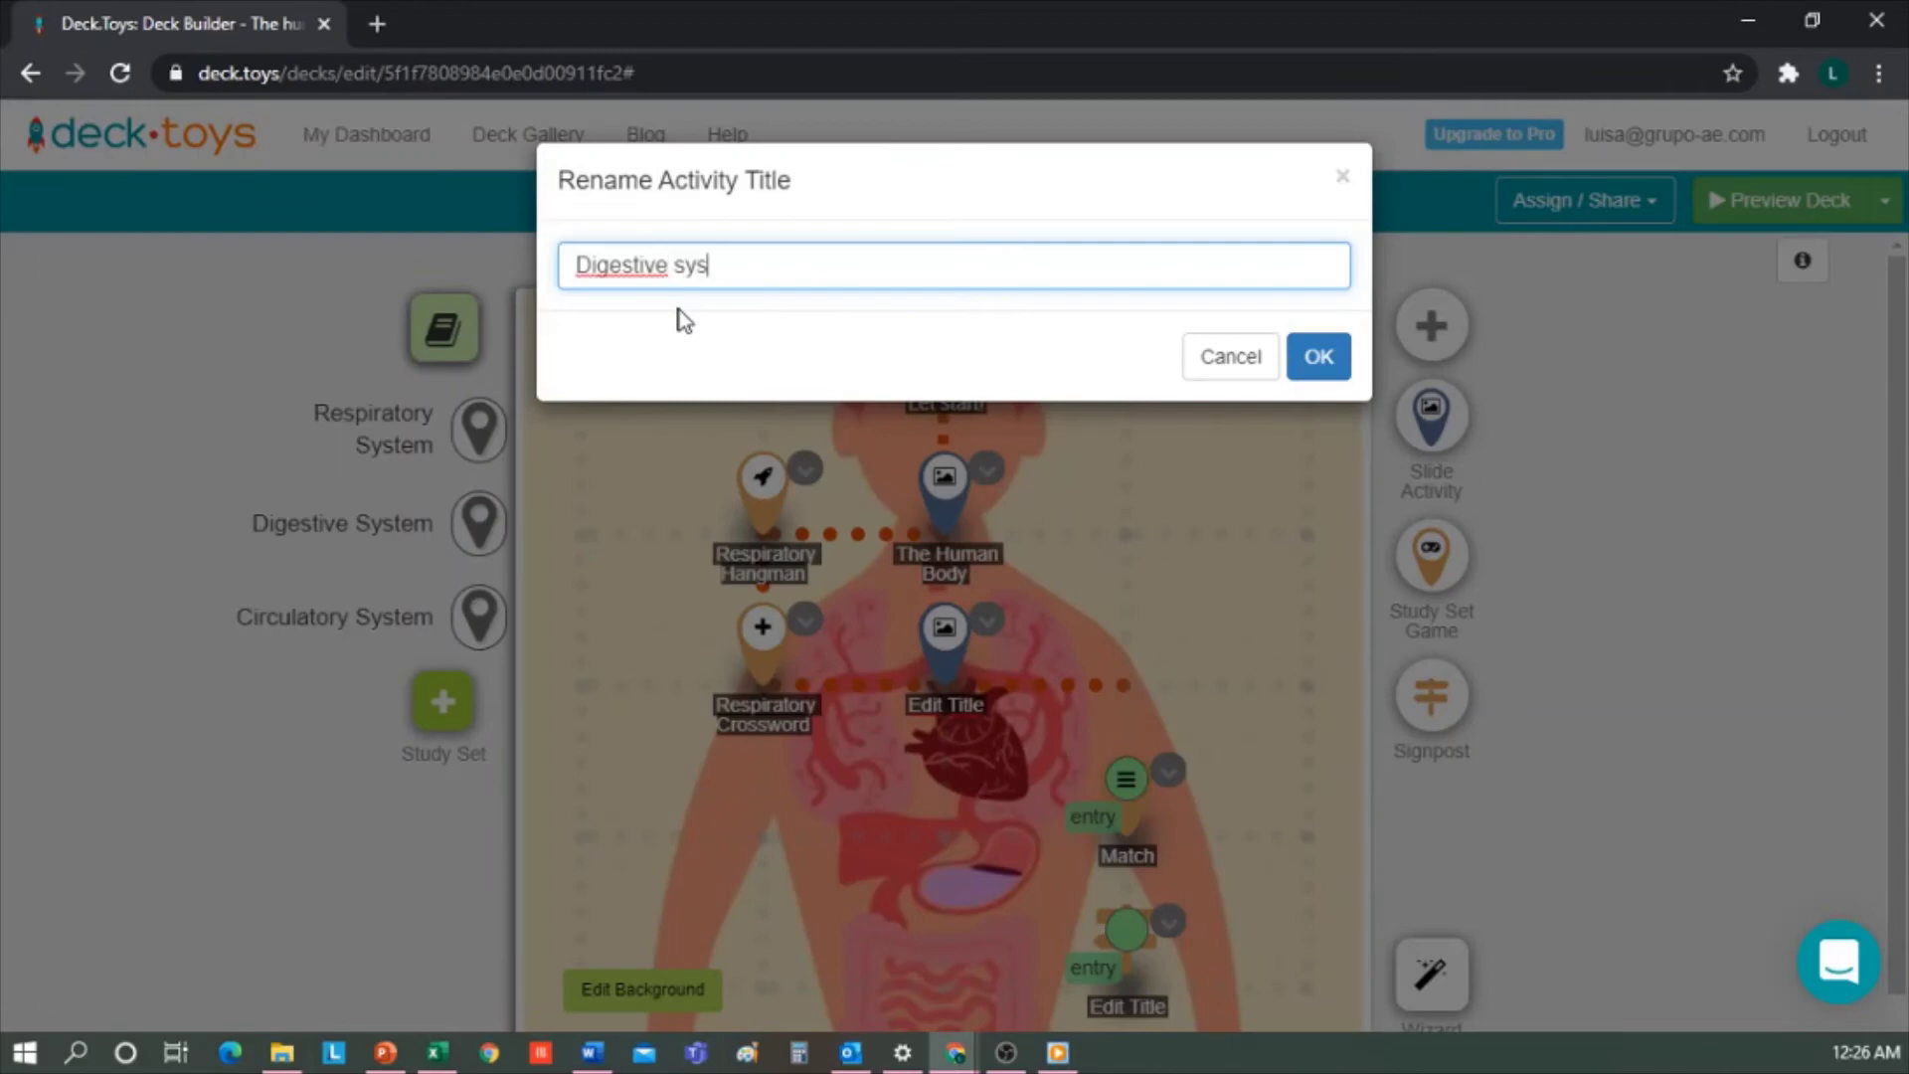
pyautogui.click(1323, 366)
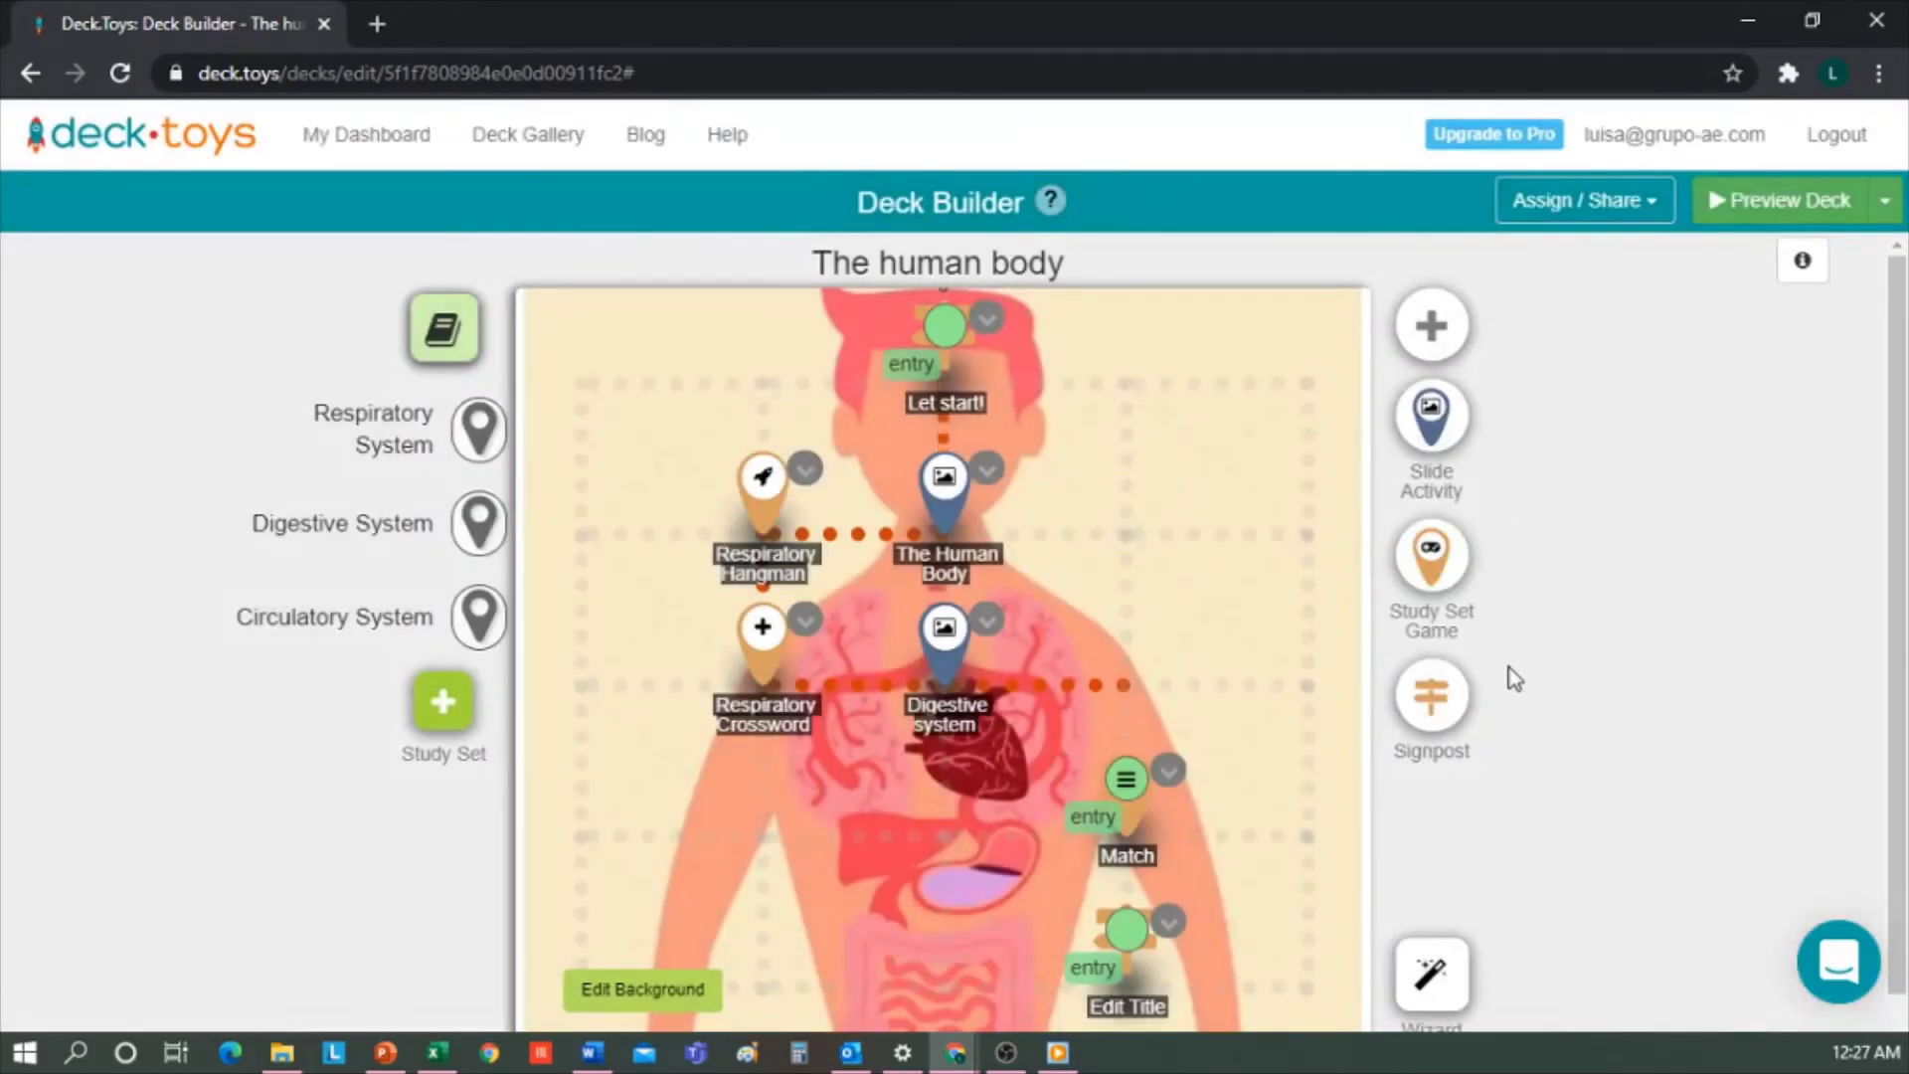
pyautogui.scroll(-1, 1525, 709)
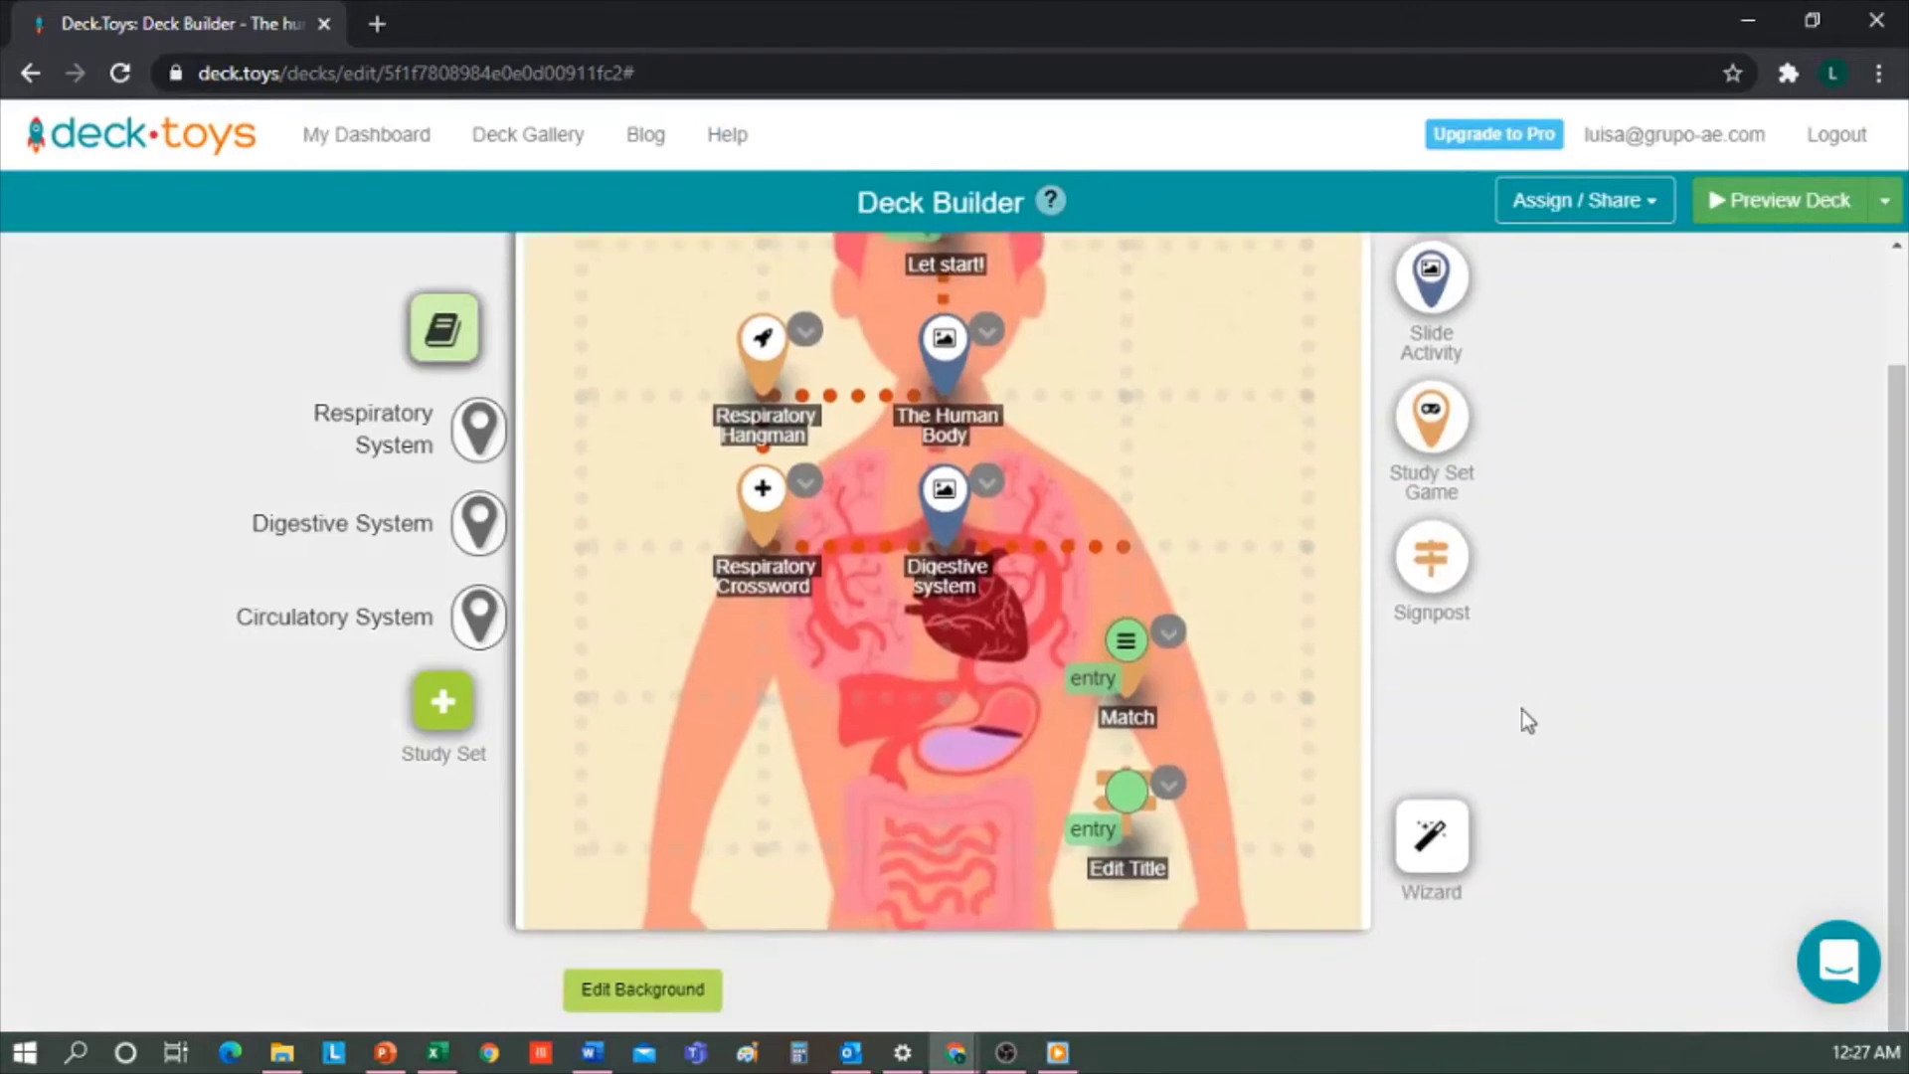
# Move the entry point onto the heart; give it the Perfect GIF and a respiratory-system praise note.
pyautogui.moveTo(1122, 817); pyautogui.dragTo(937, 658)
pyautogui.click(937, 658)
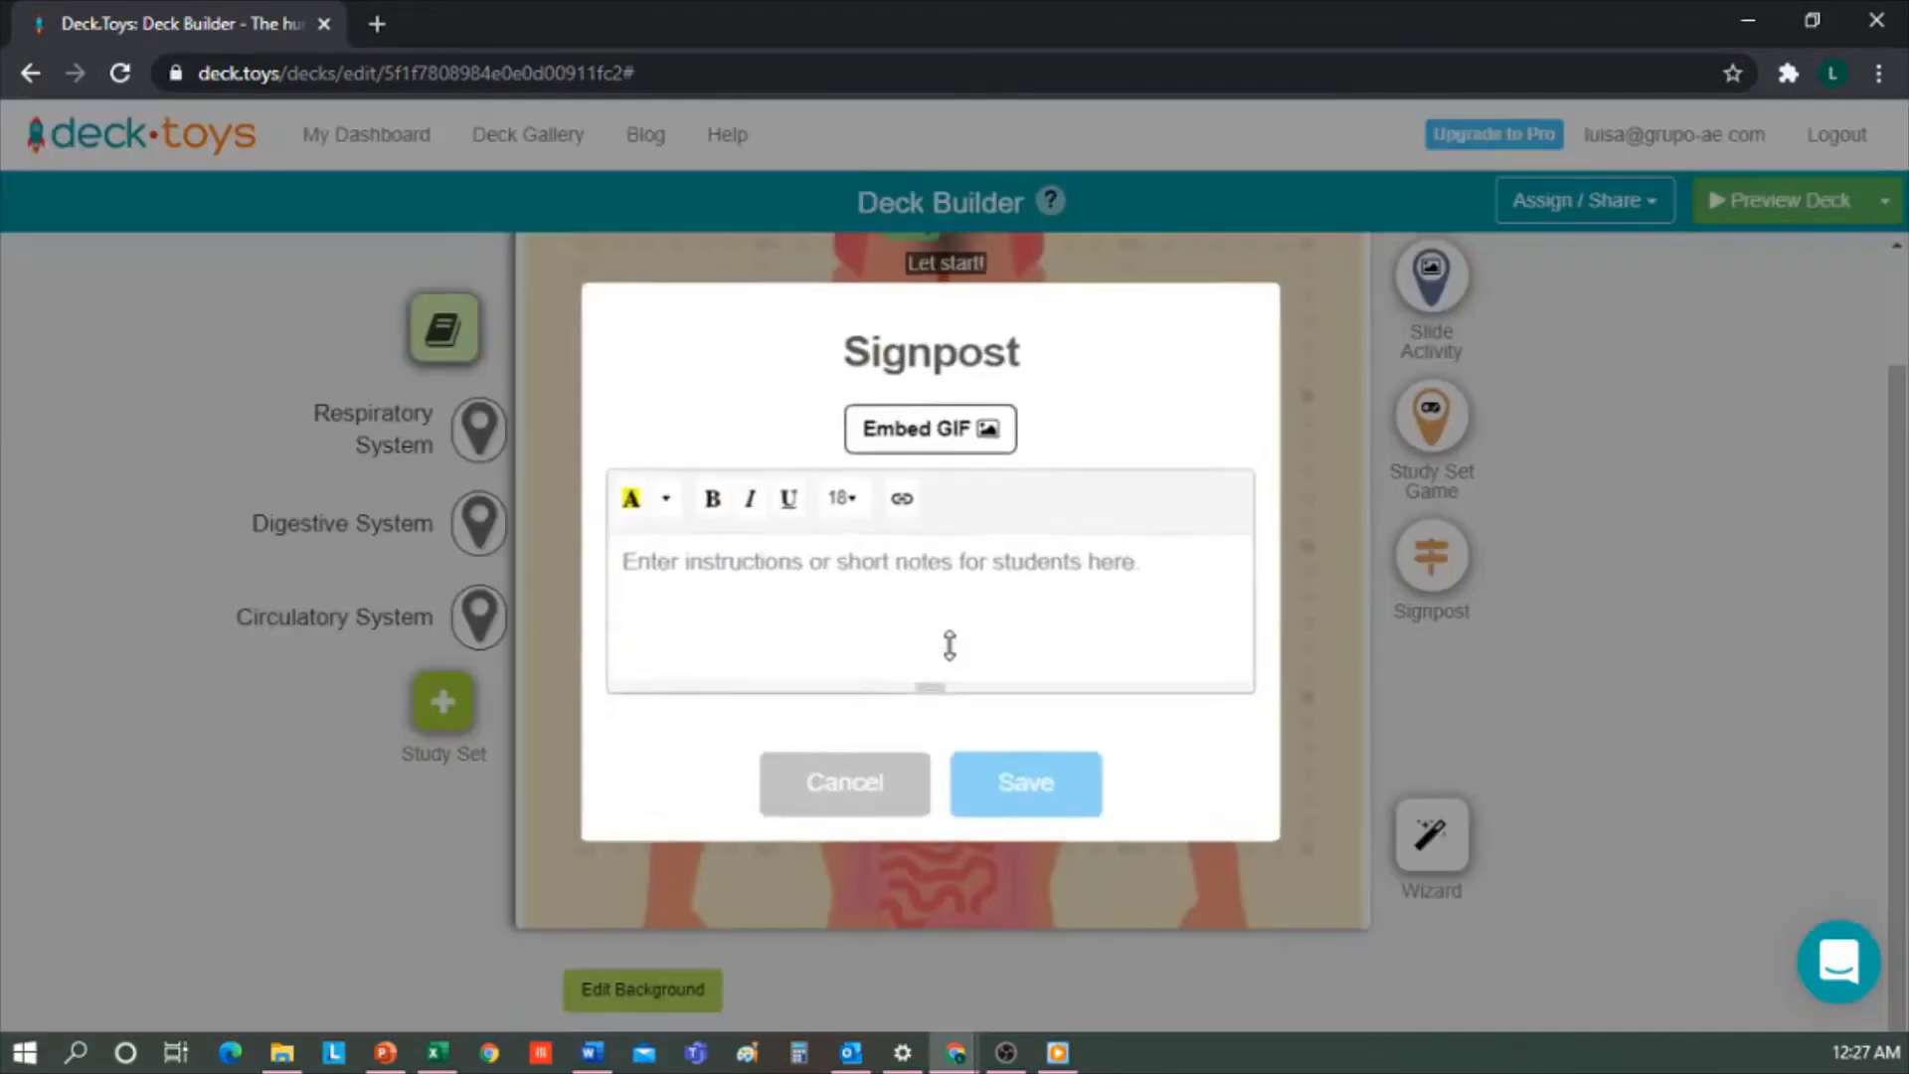
pyautogui.click(972, 438)
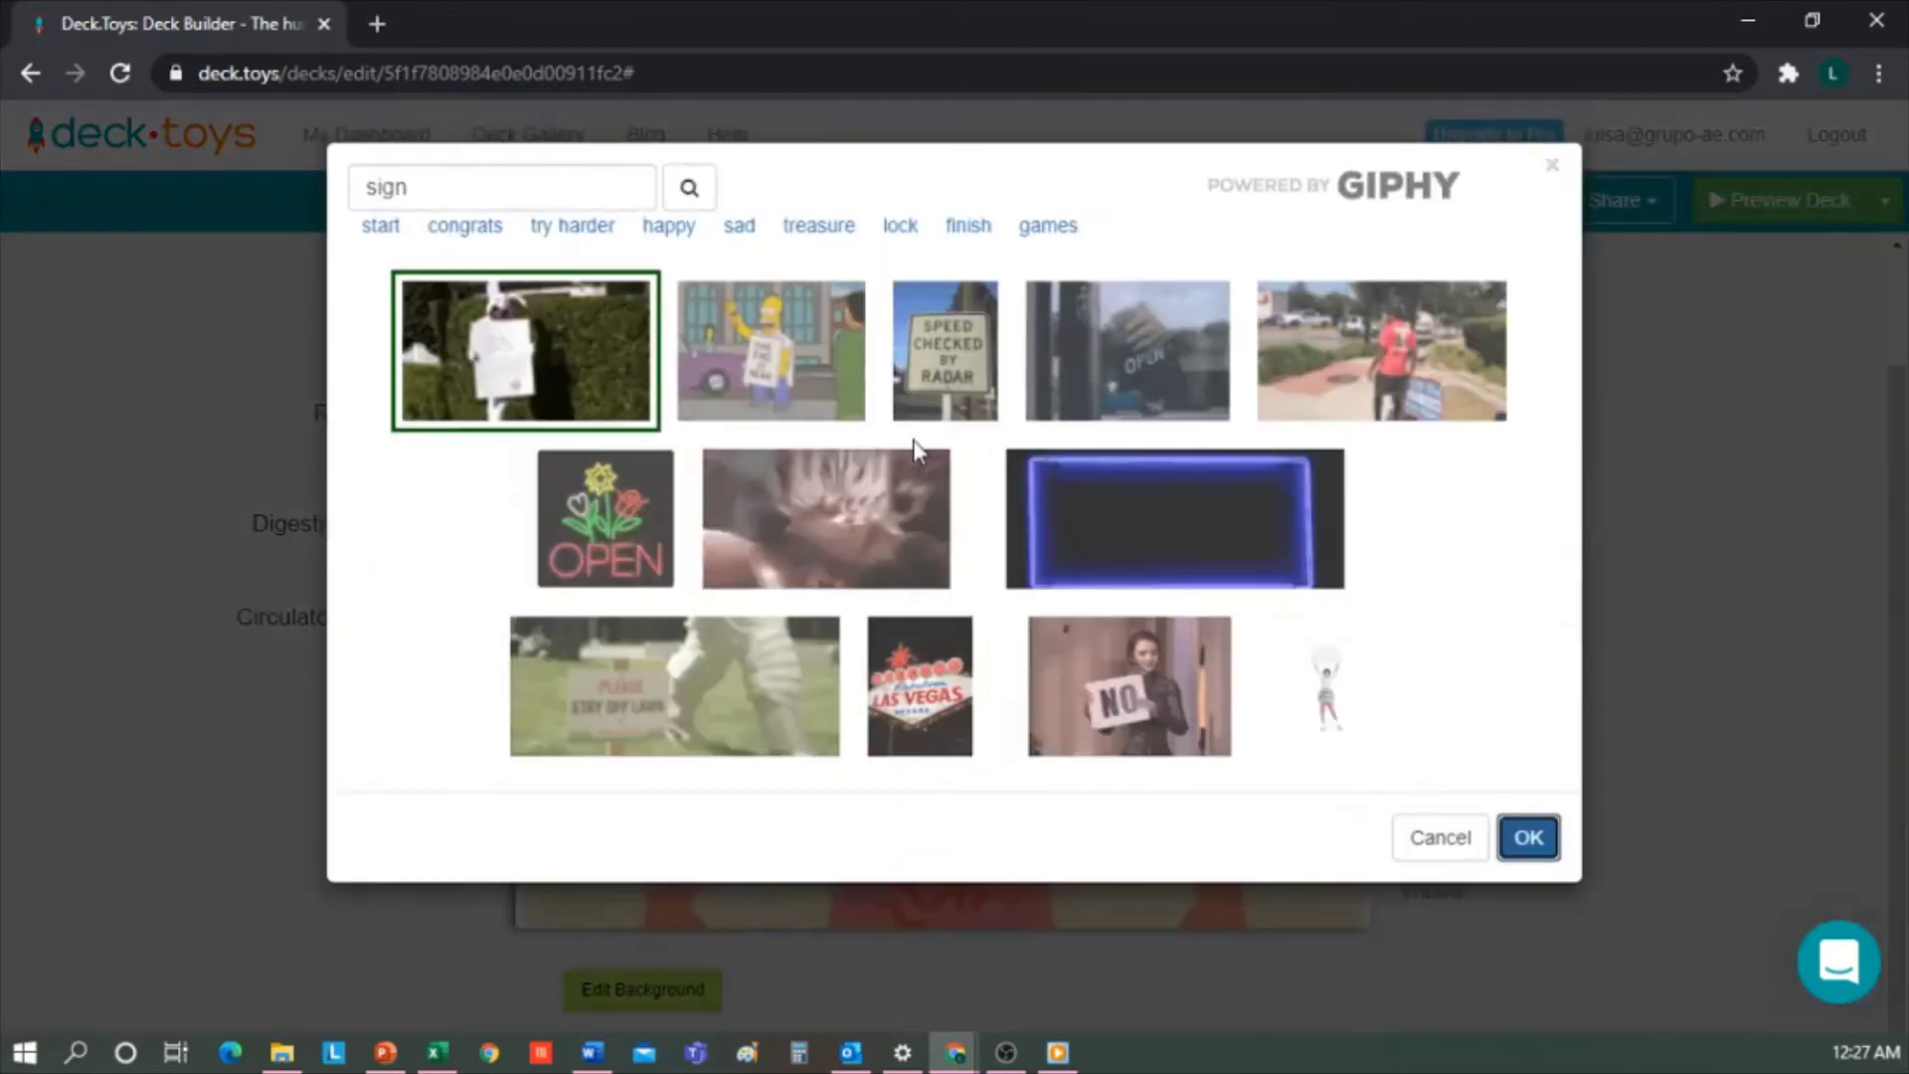
pyautogui.write('great ')
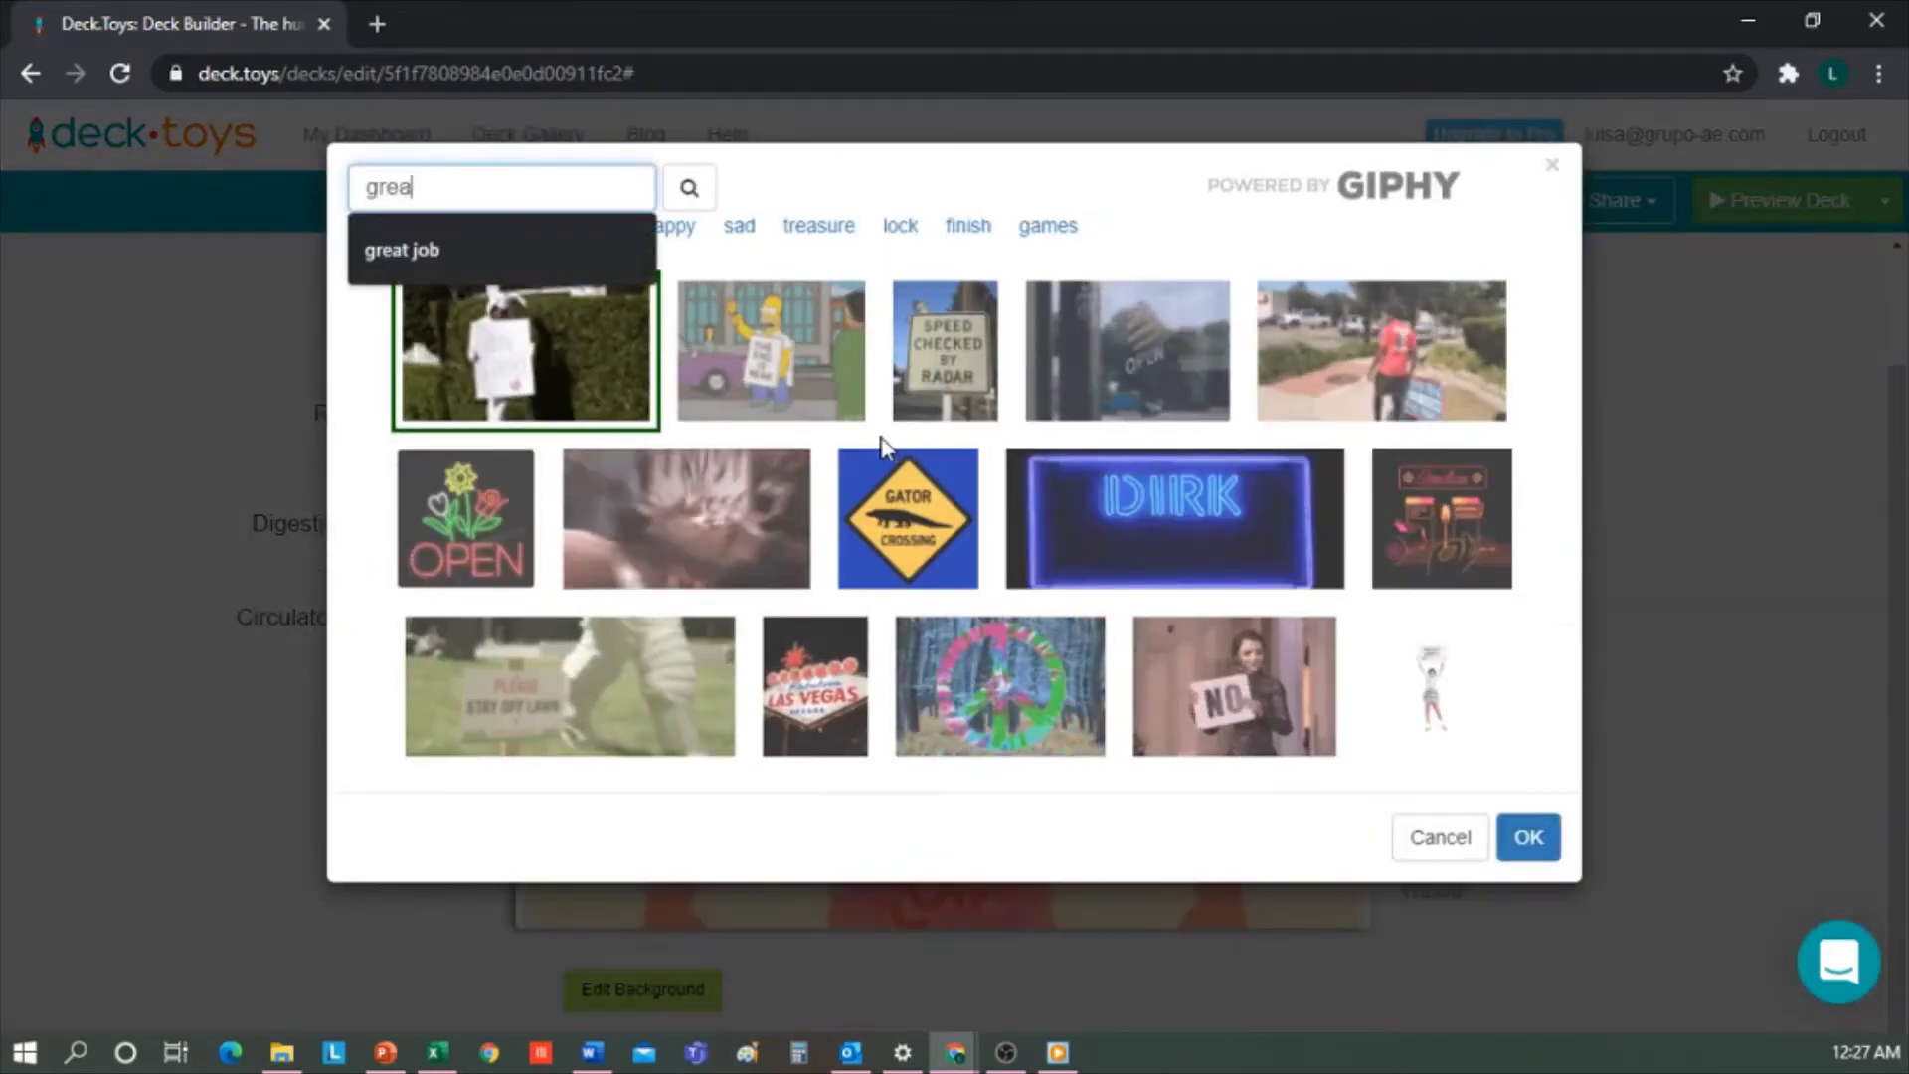
pyautogui.write('jo')
pyautogui.press('BackSpace')
pyautogui.press('BackSpace')
pyautogui.press('BackSpace')
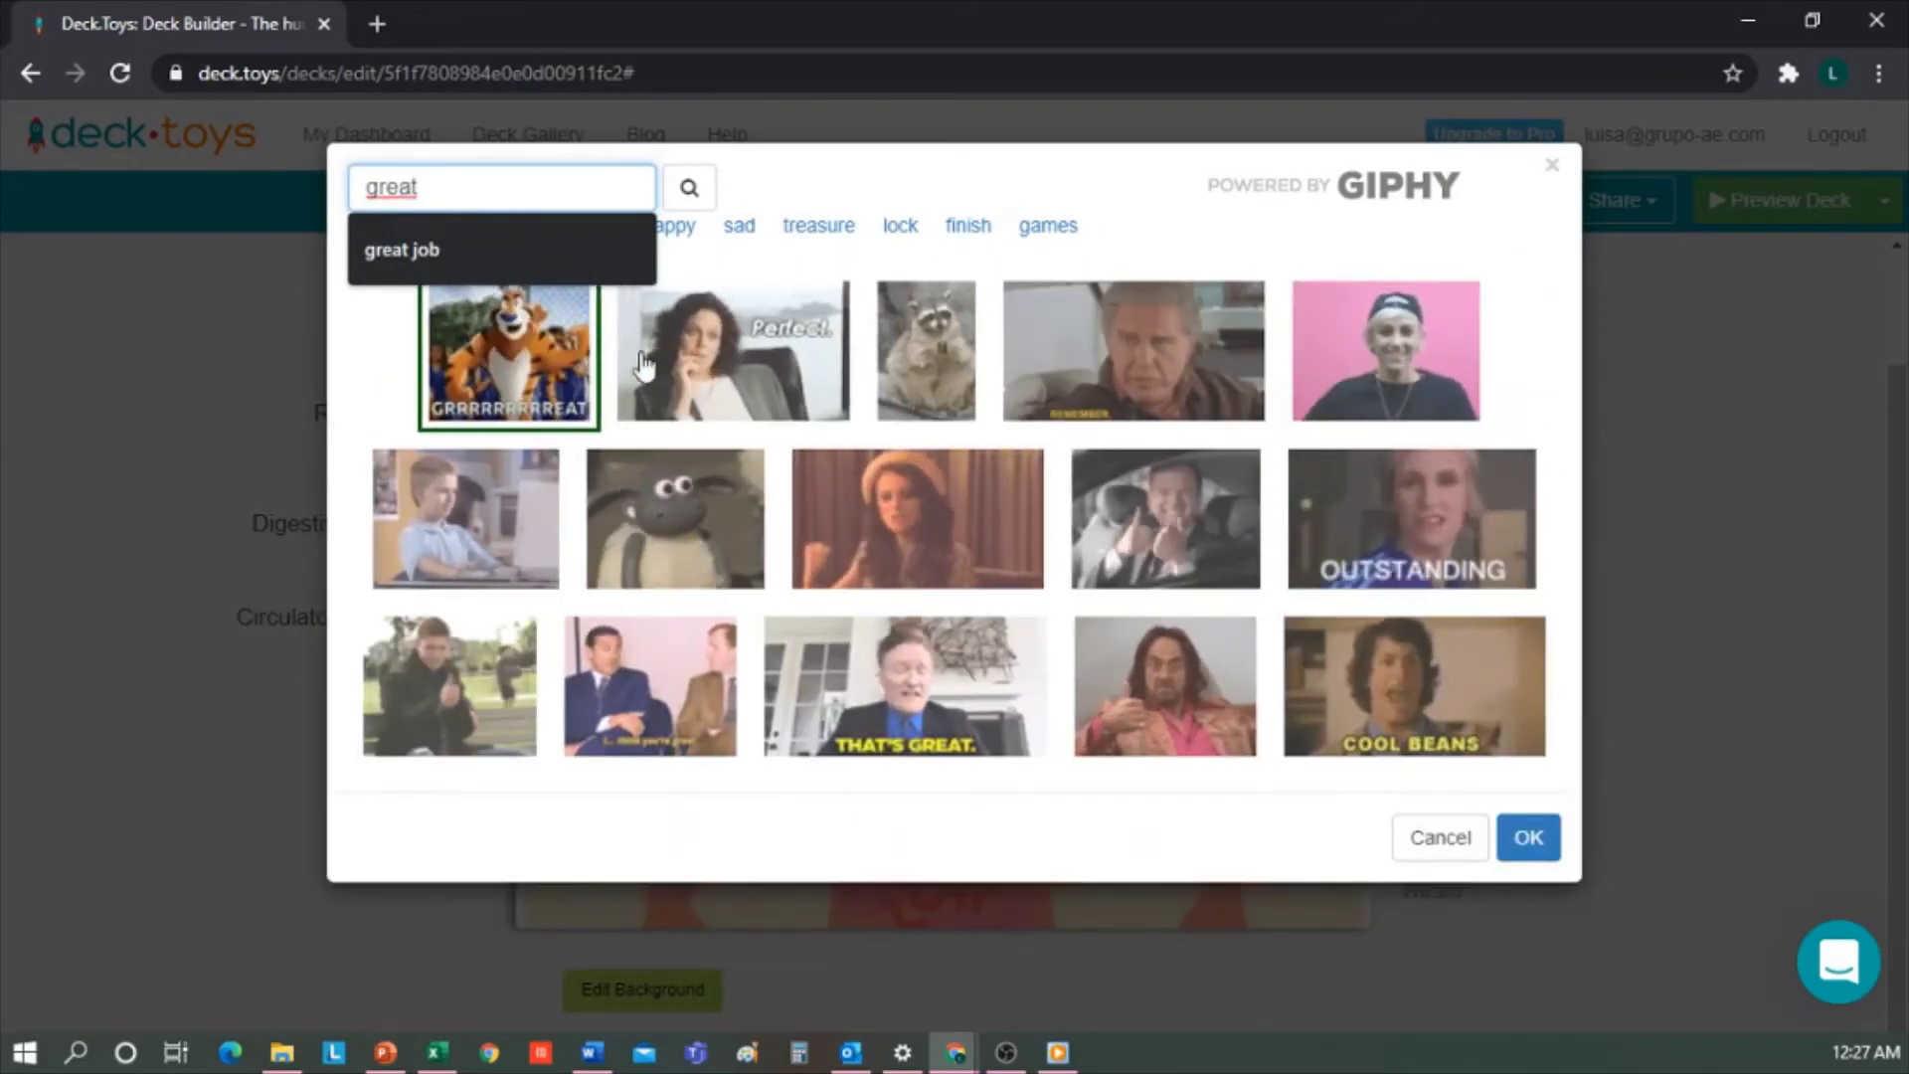
pyautogui.press('Escape')
pyautogui.click(703, 355)
pyautogui.click(1537, 843)
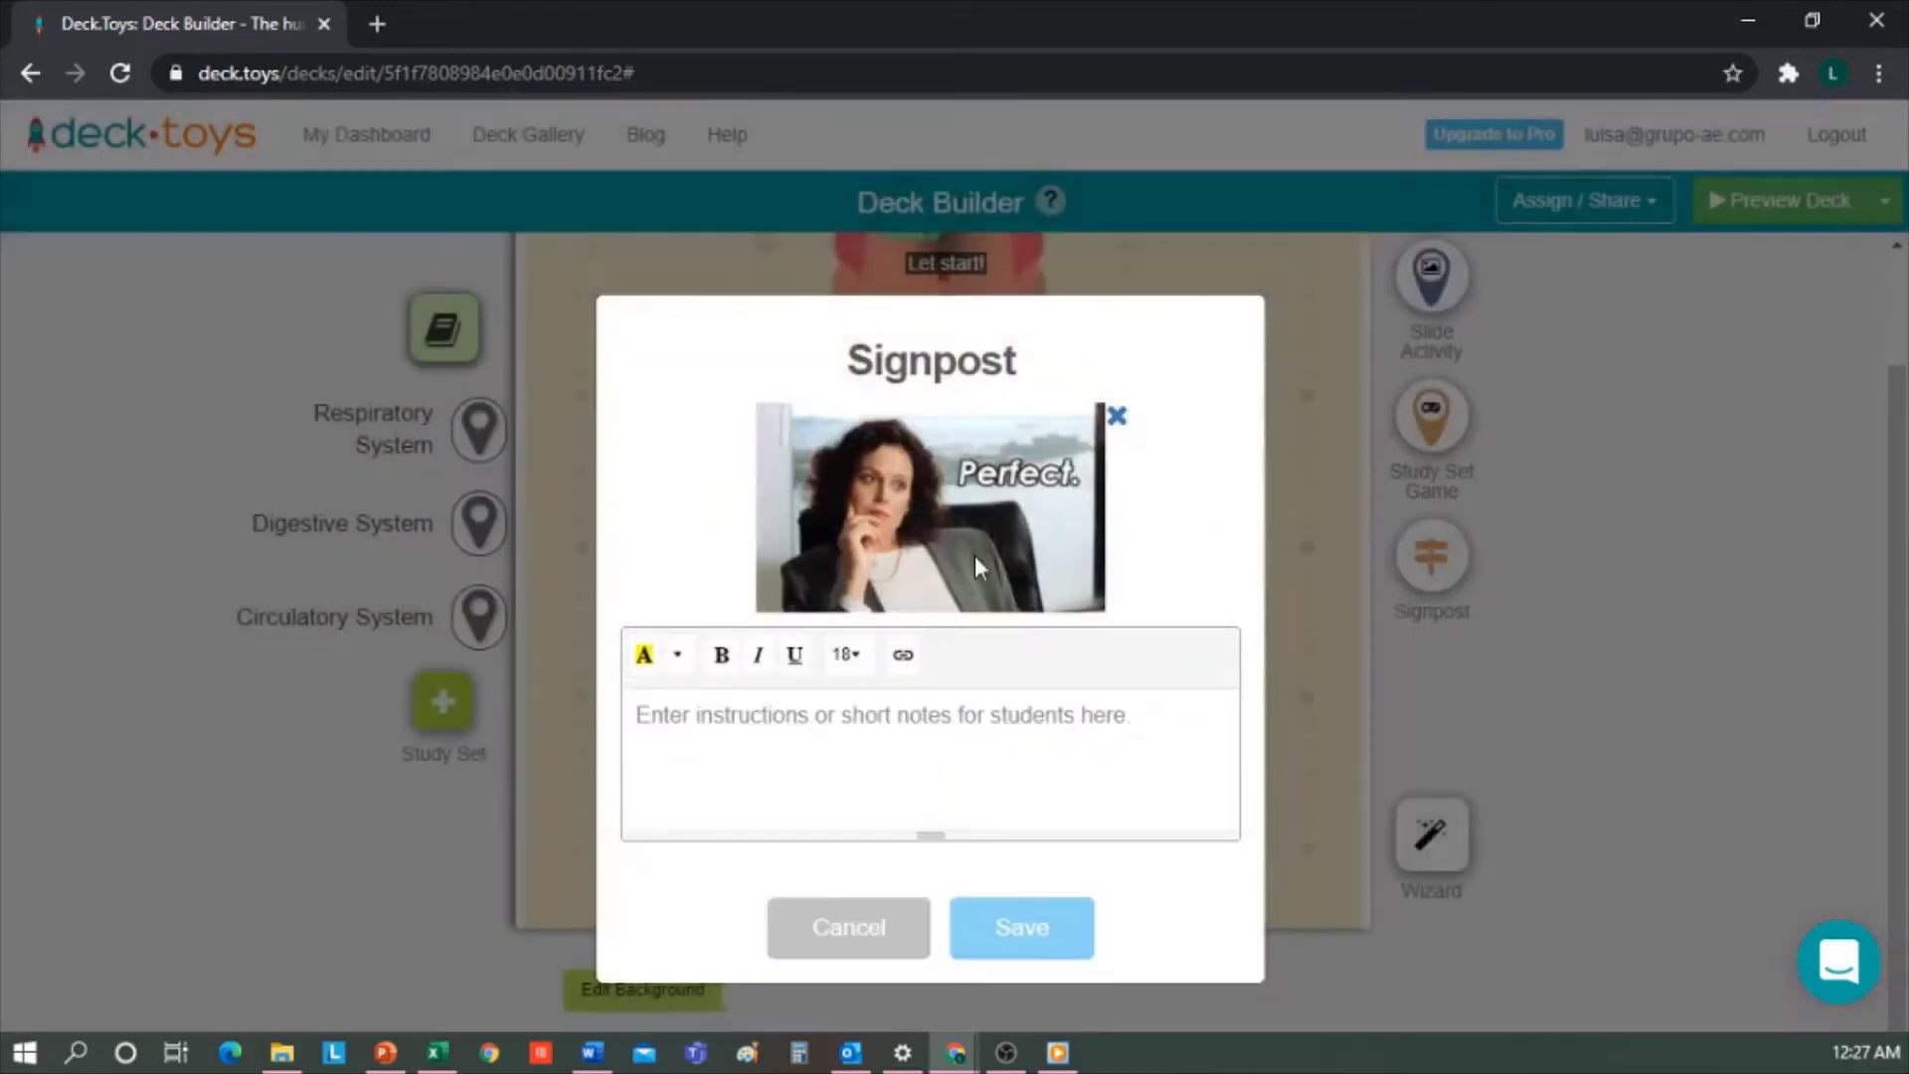
pyautogui.click(848, 746)
pyautogui.write('You\'re an expert of the Respiratory System!"')
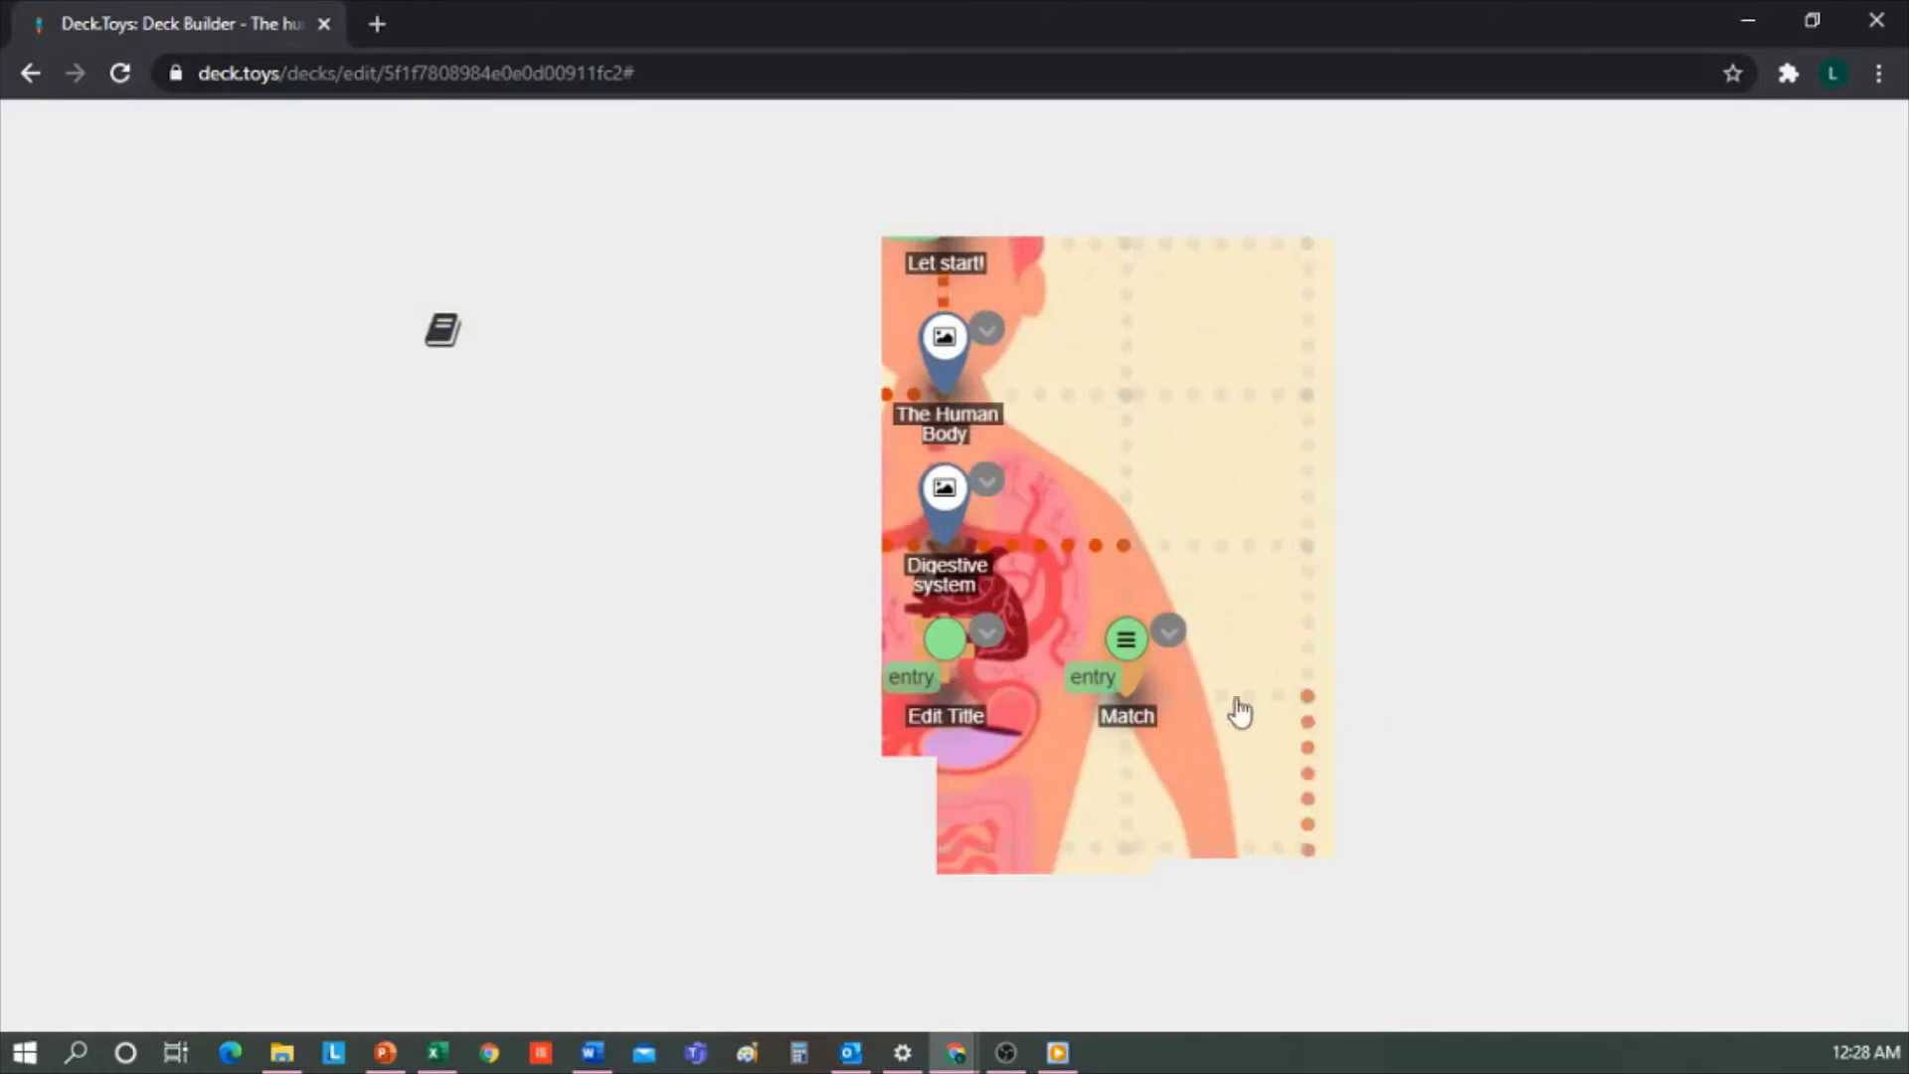
# Title the heart signpost 'The journey continues'.
pyautogui.click(964, 720)
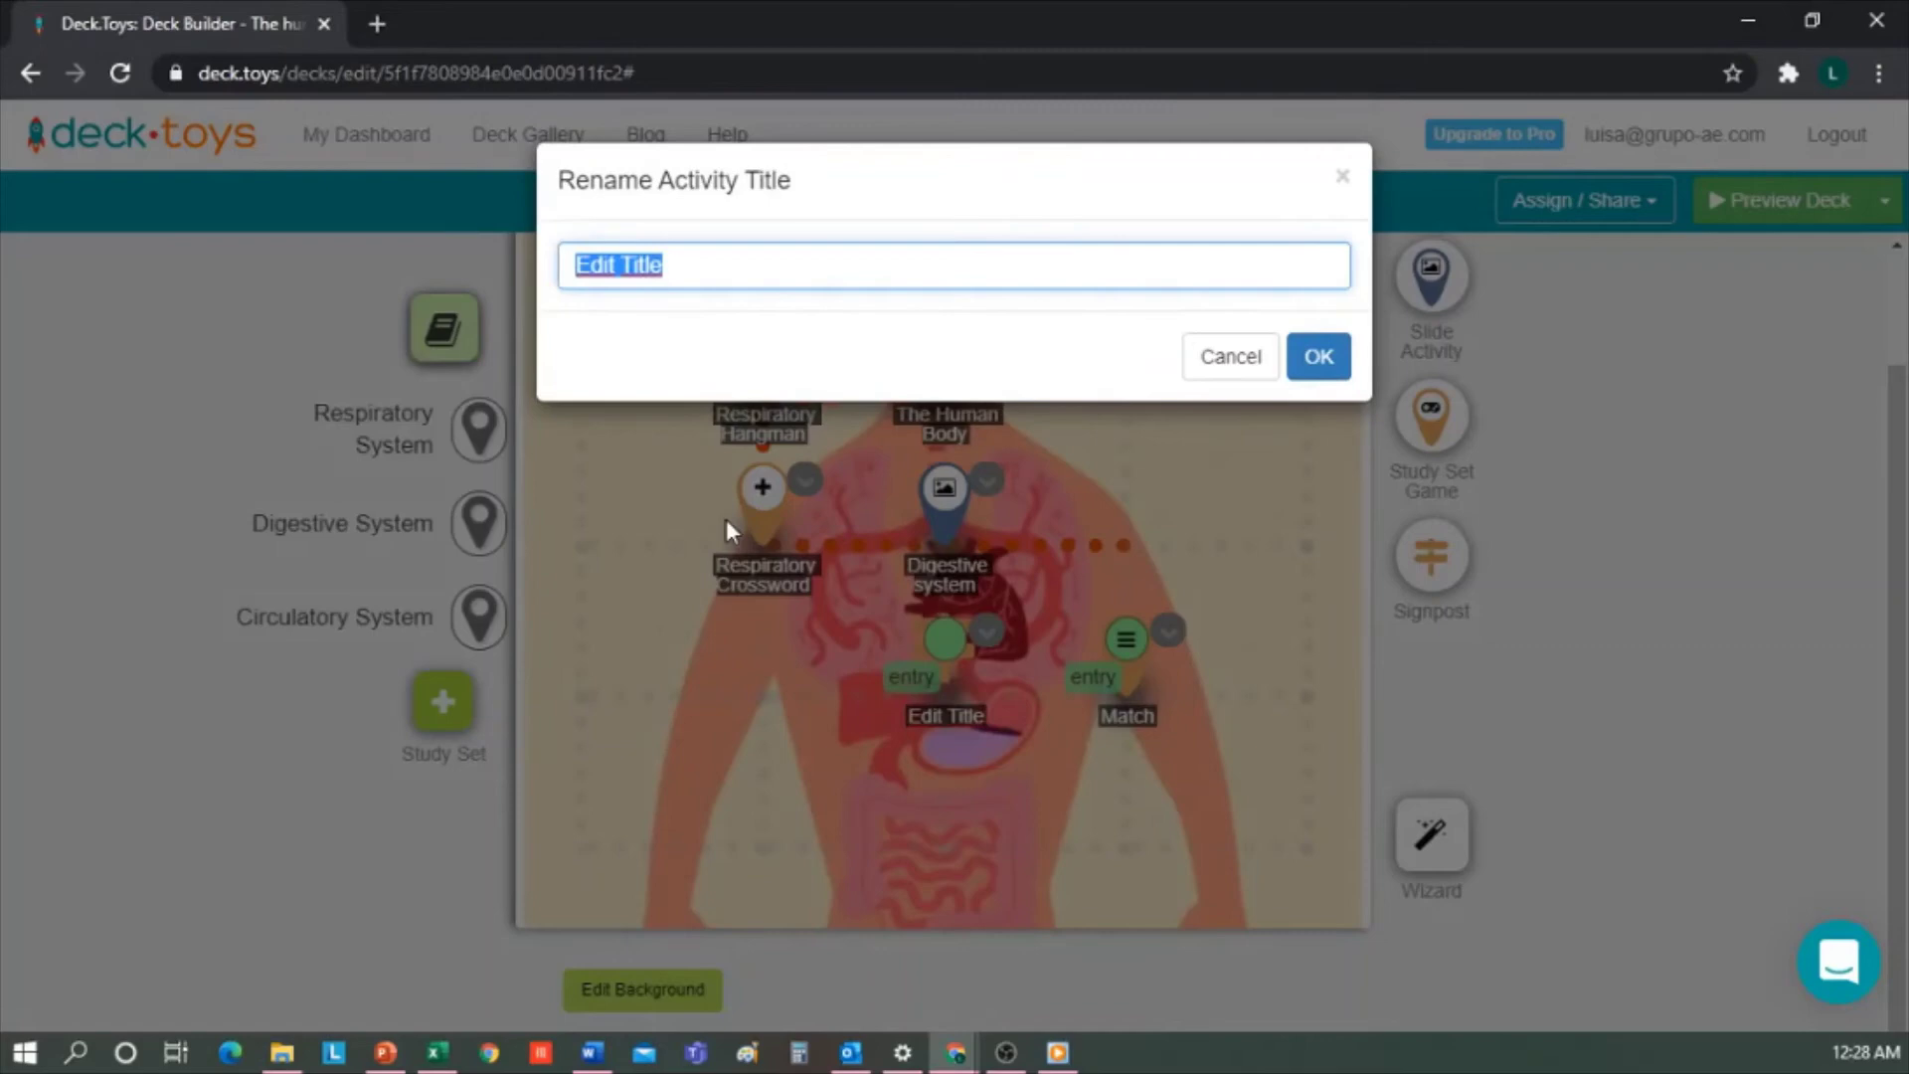
pyautogui.write('The journey continues')
pyautogui.click(1326, 364)
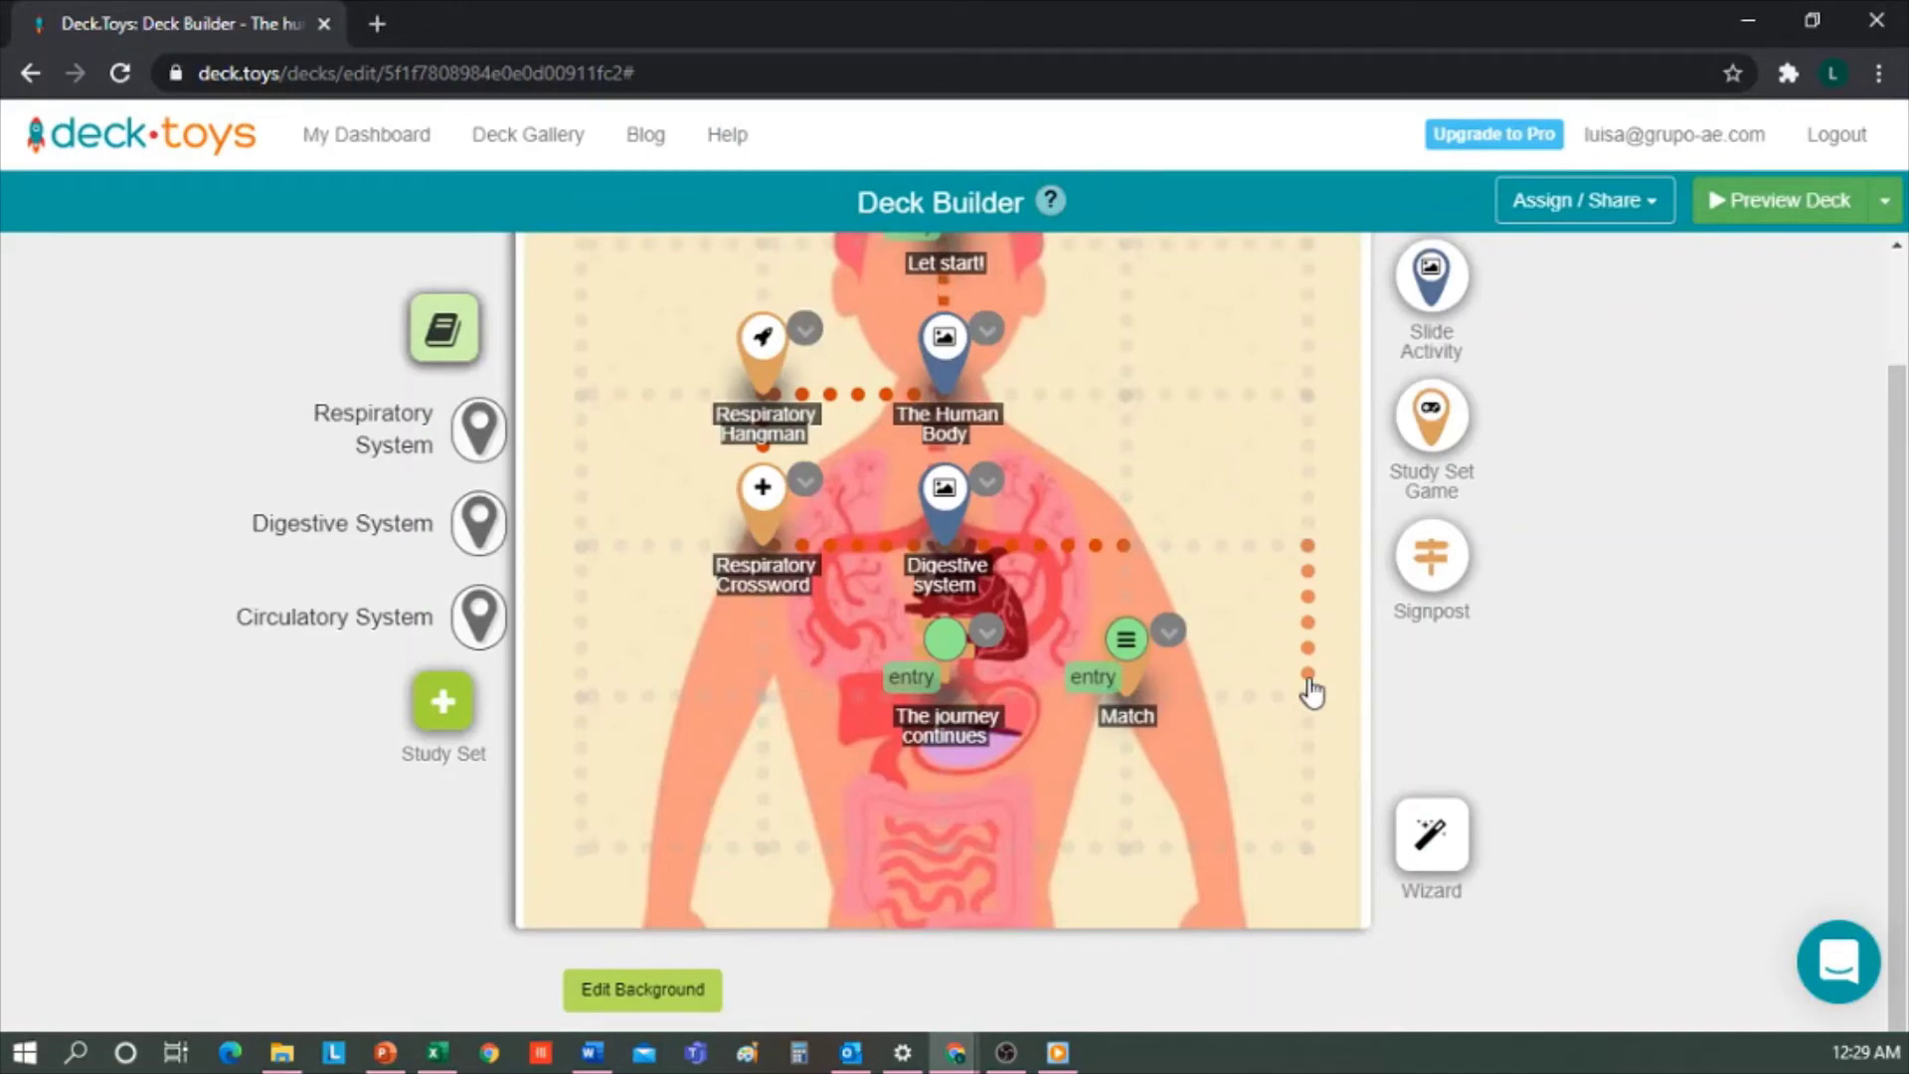
pyautogui.scroll(2, 1599, 644)
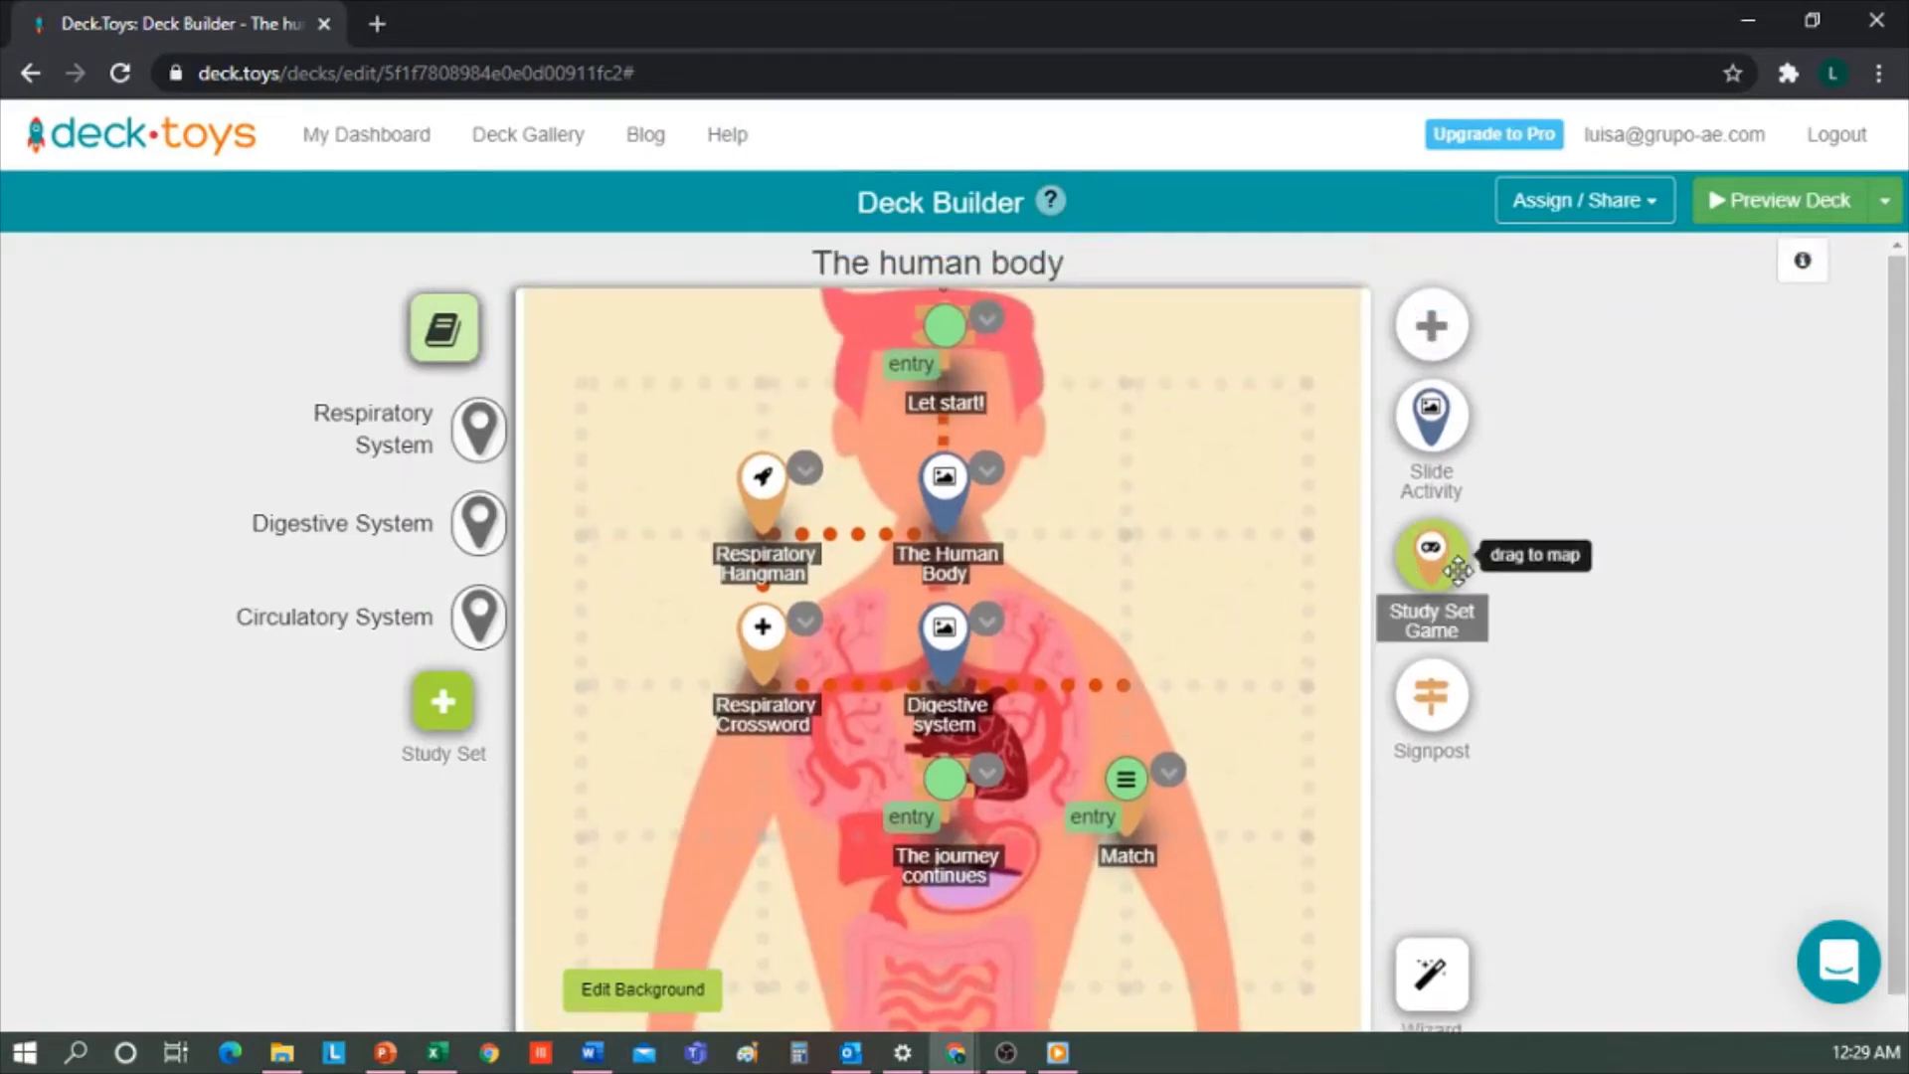
# Place a Match game on the map using the Digestive System study set.
pyautogui.moveTo(1454, 569); pyautogui.dragTo(1136, 631)
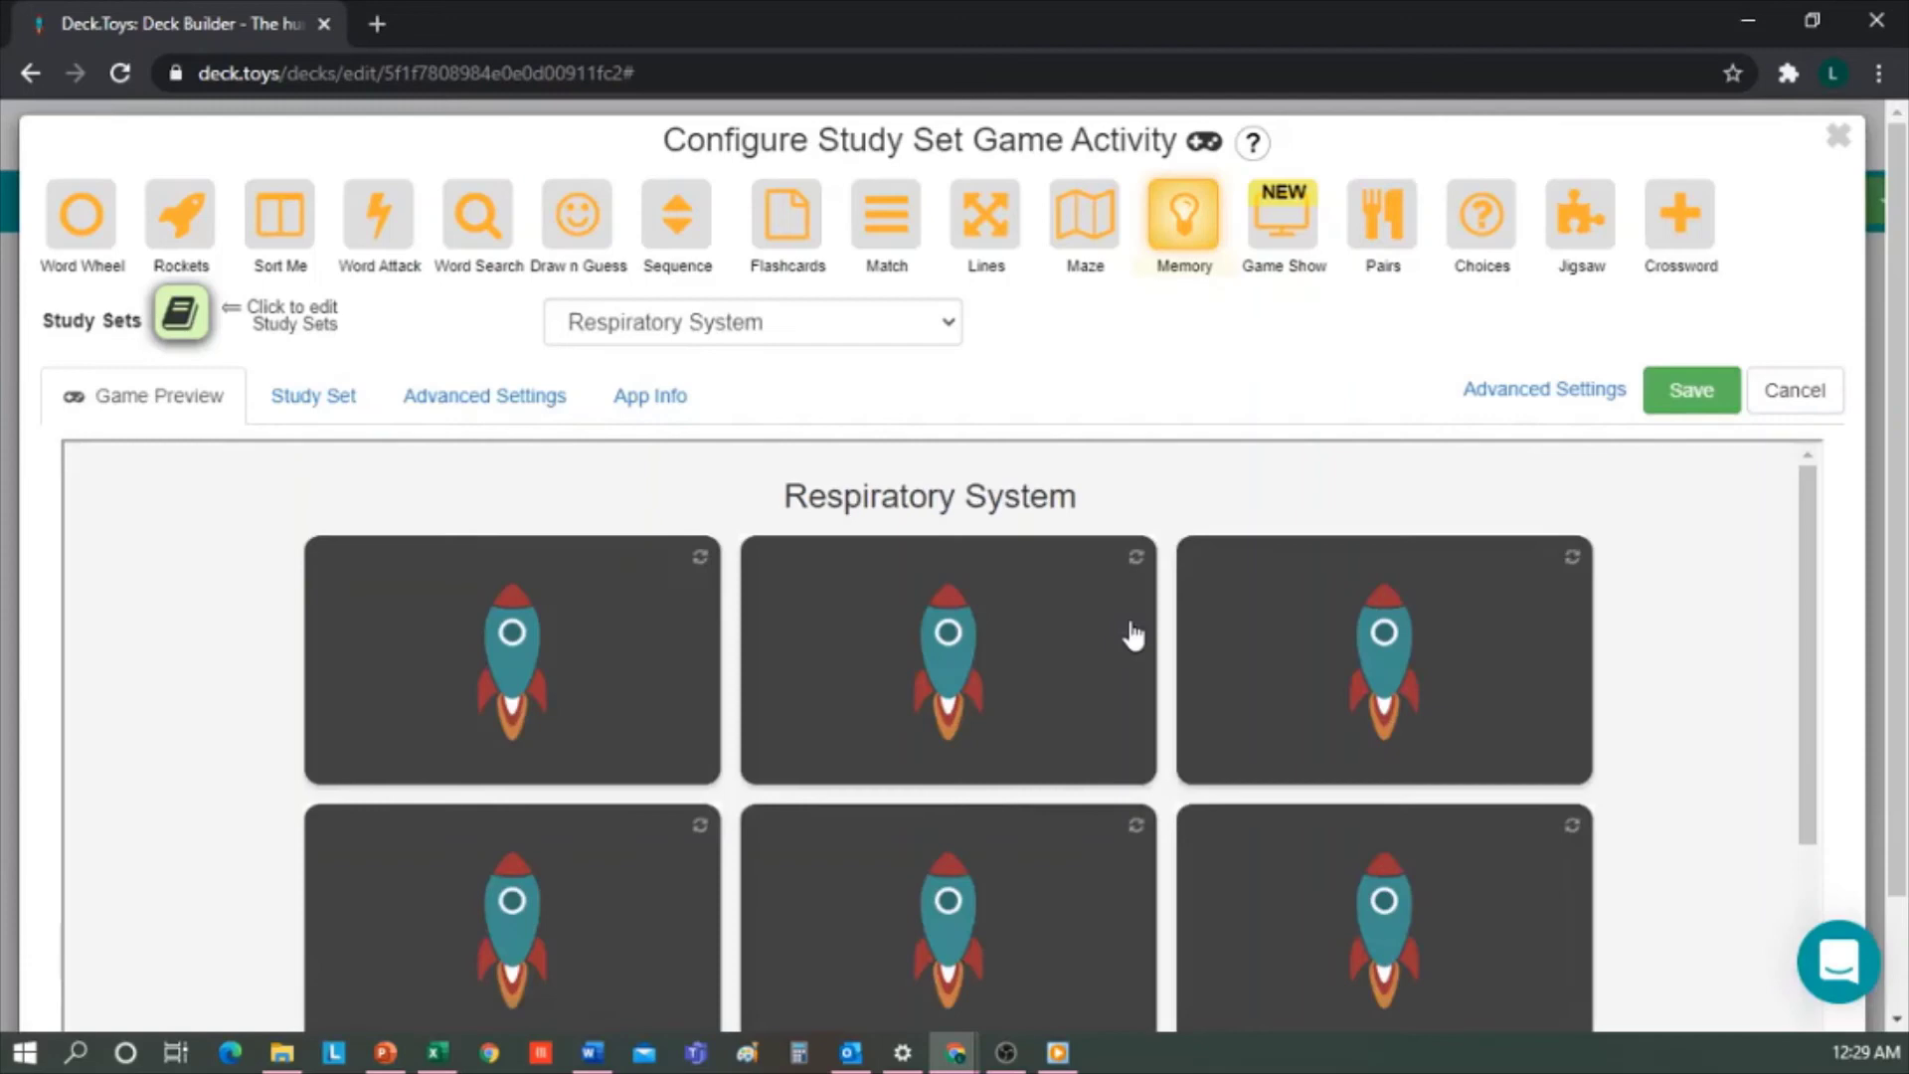
pyautogui.click(924, 322)
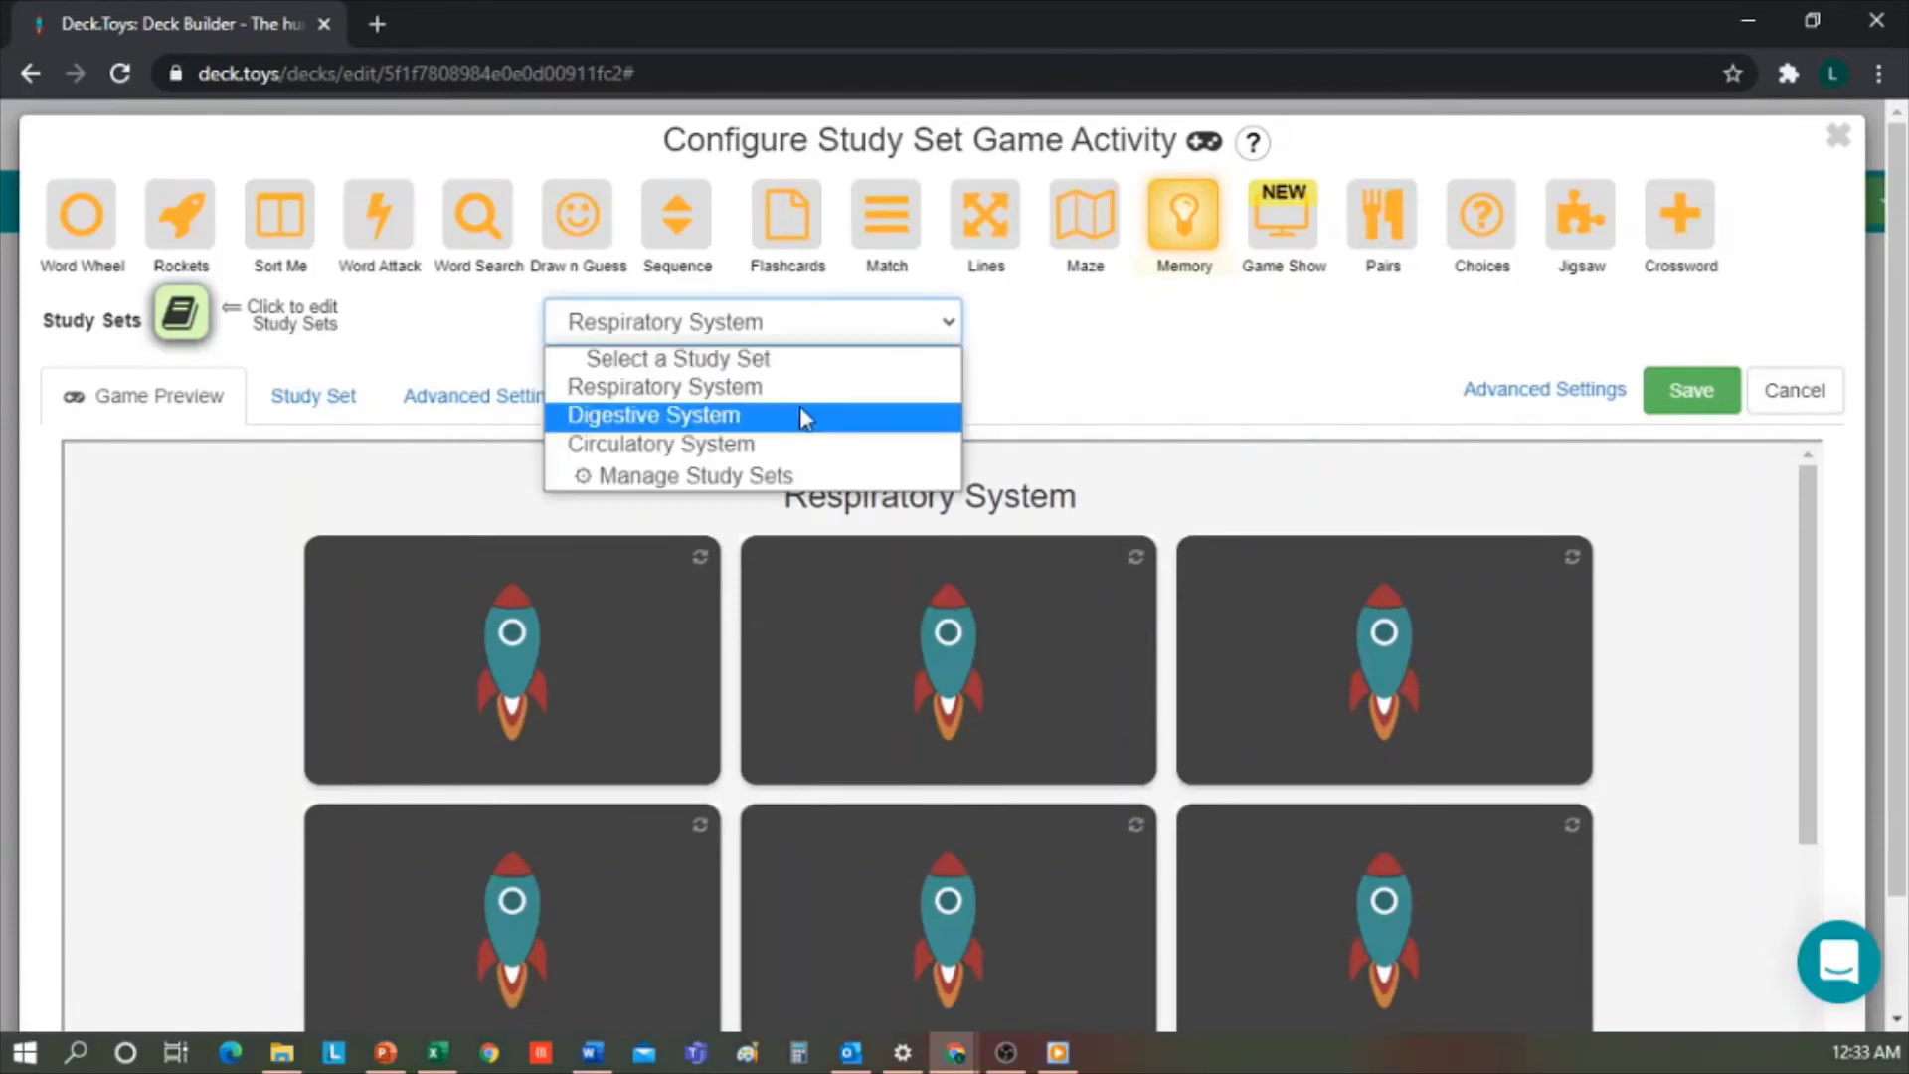
pyautogui.click(802, 413)
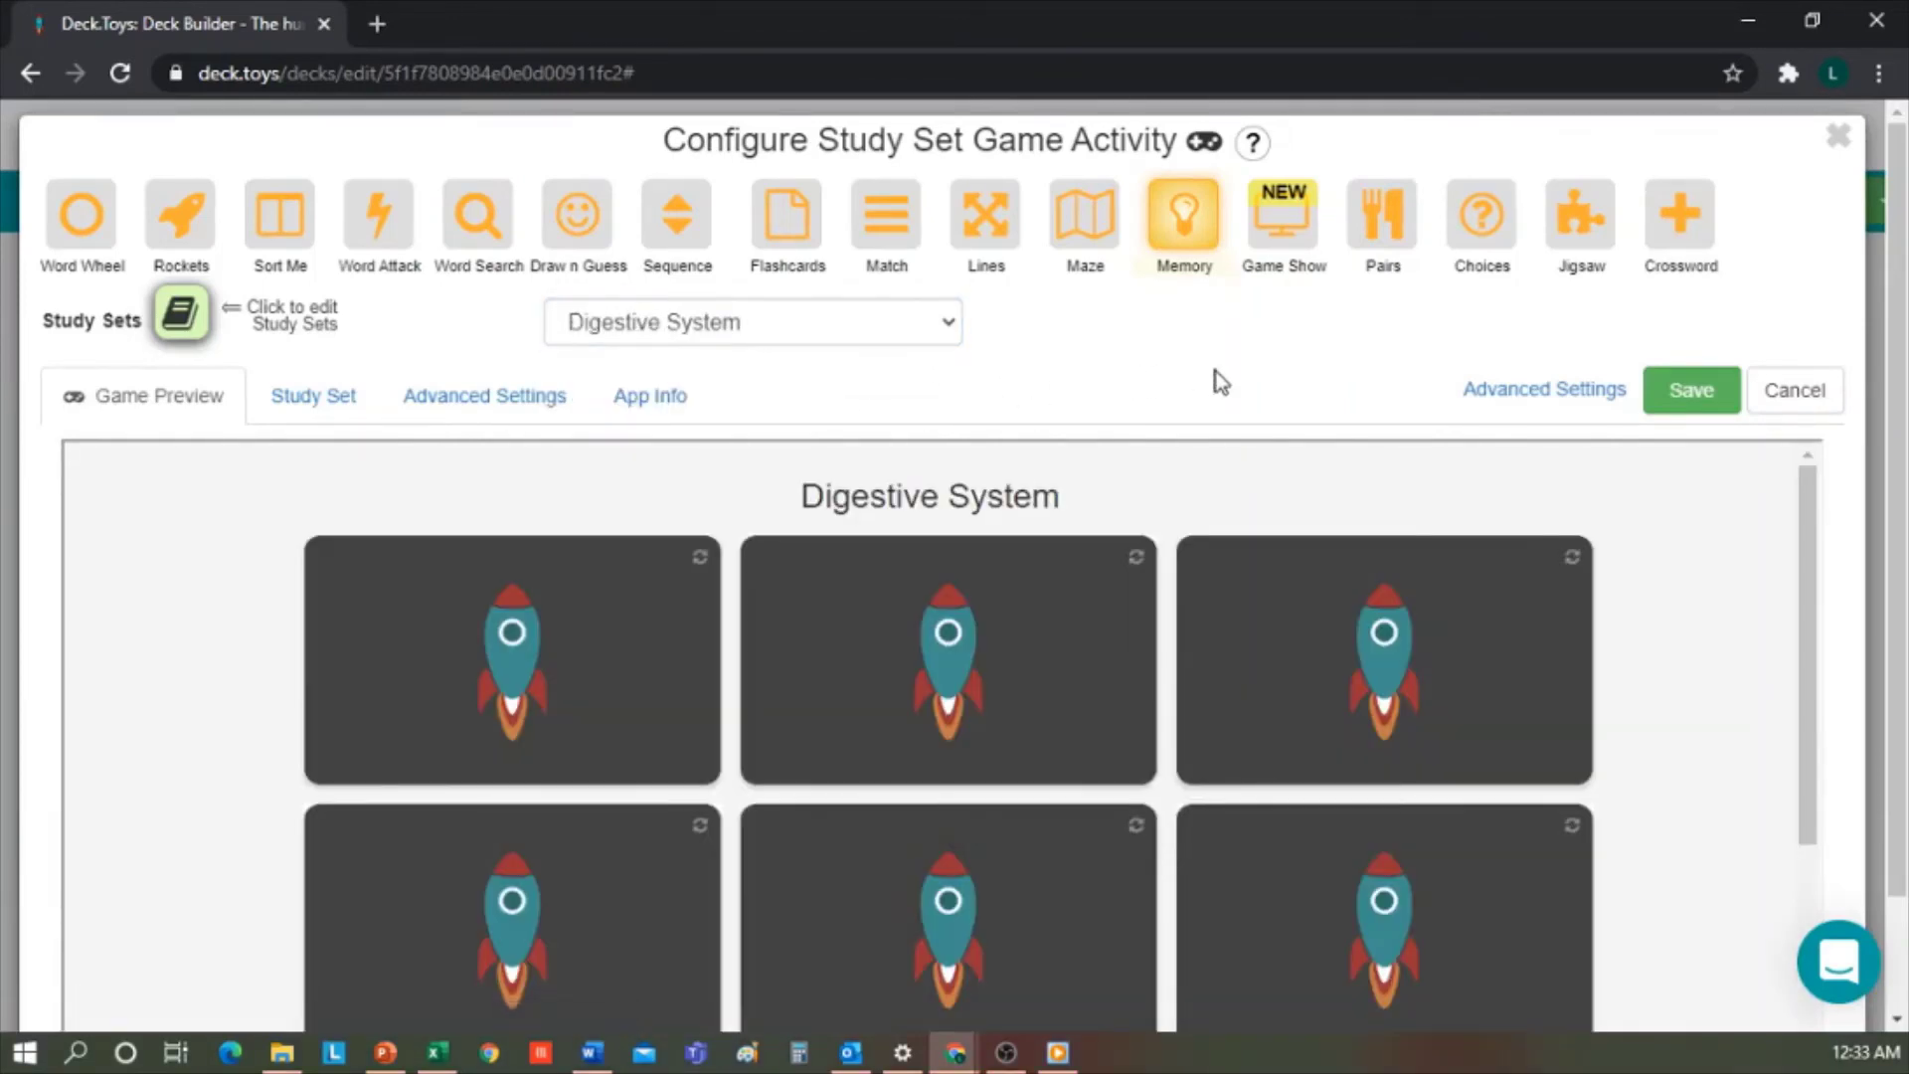
pyautogui.click(1680, 231)
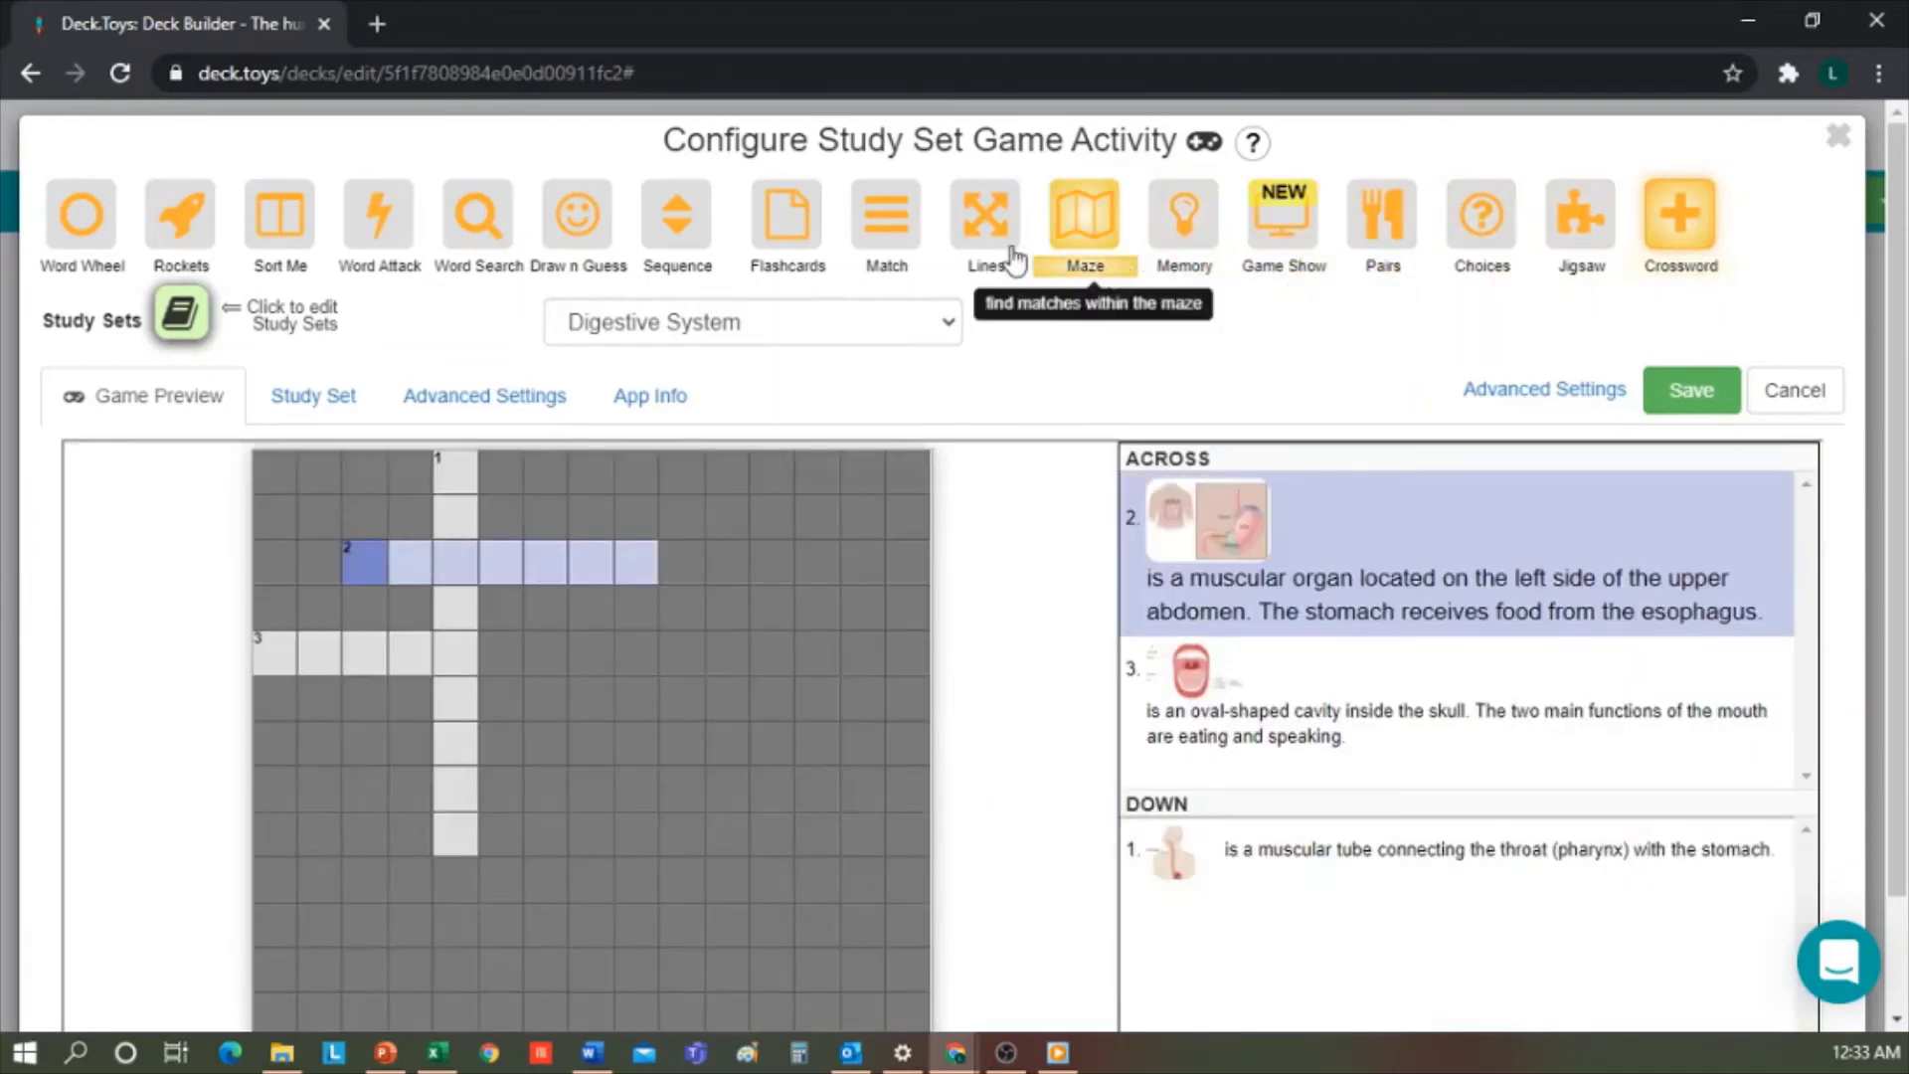
pyautogui.click(897, 256)
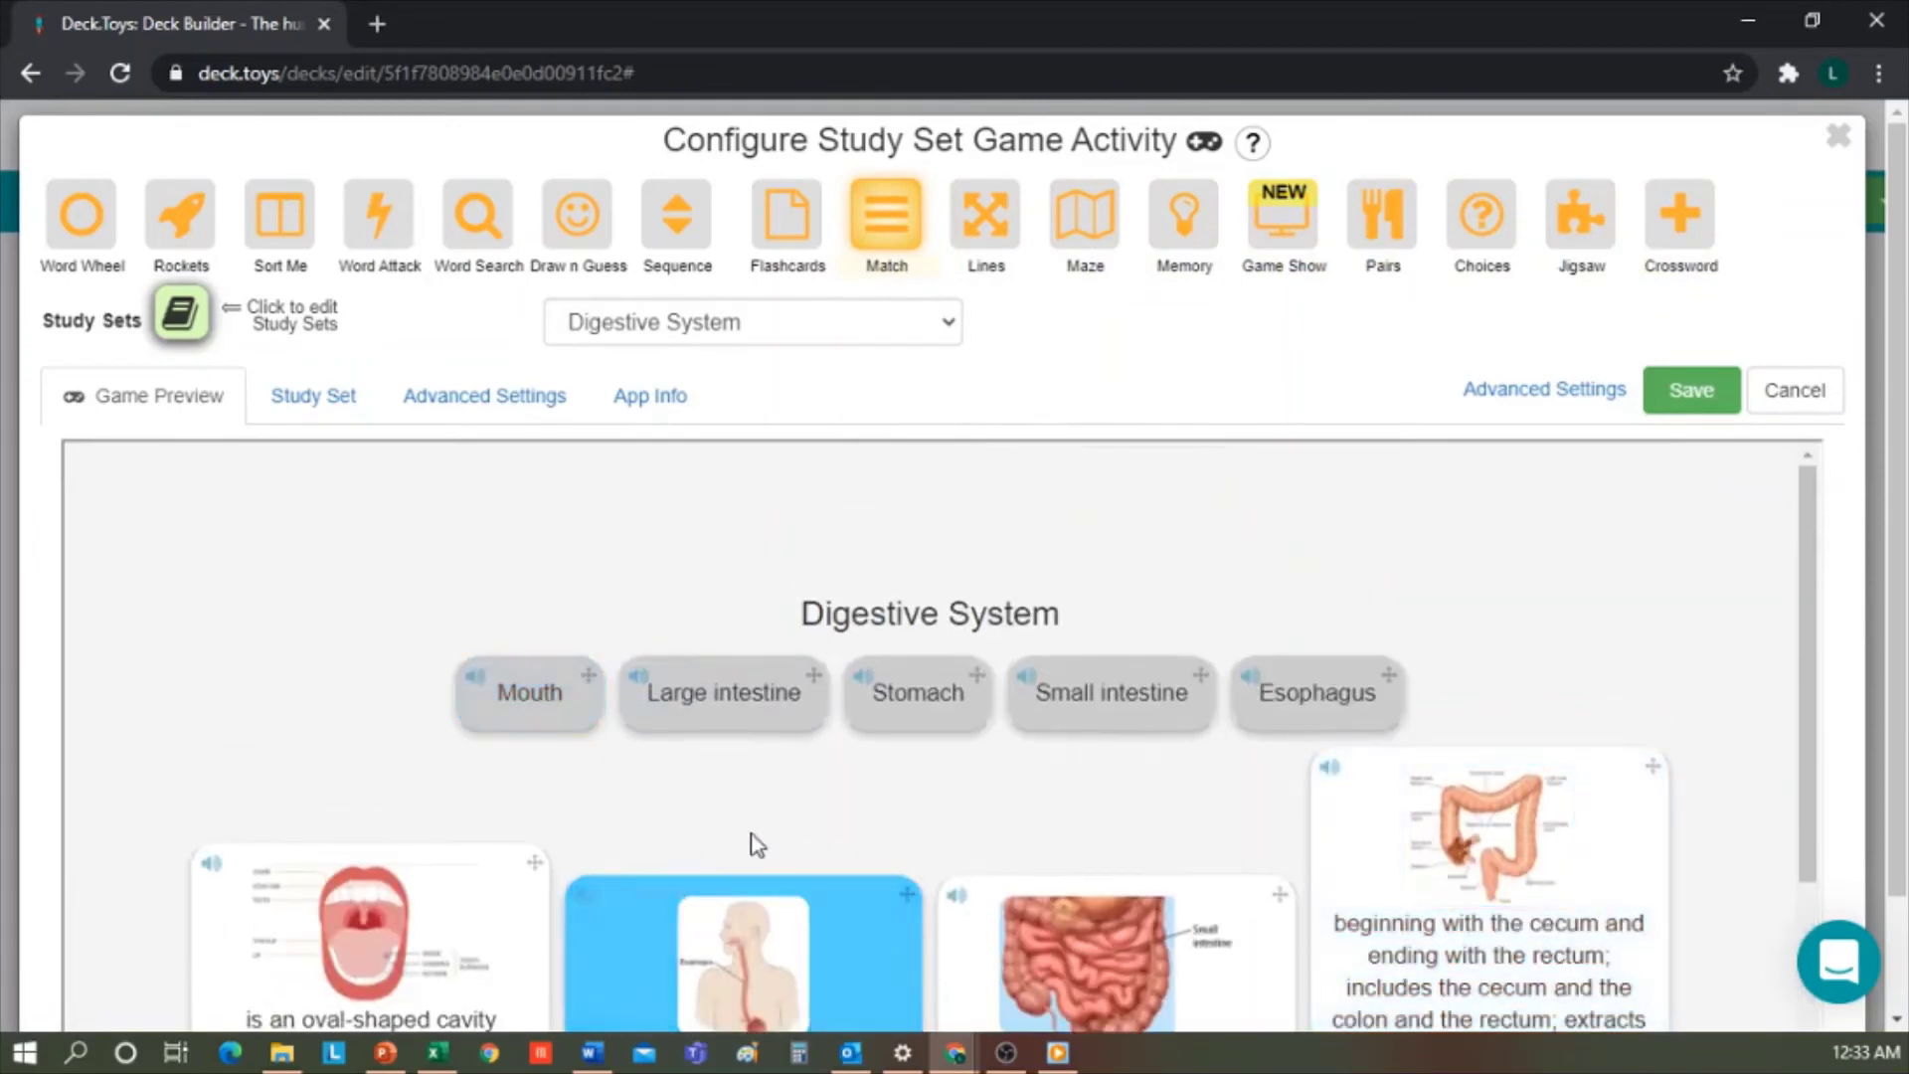
pyautogui.click(1691, 393)
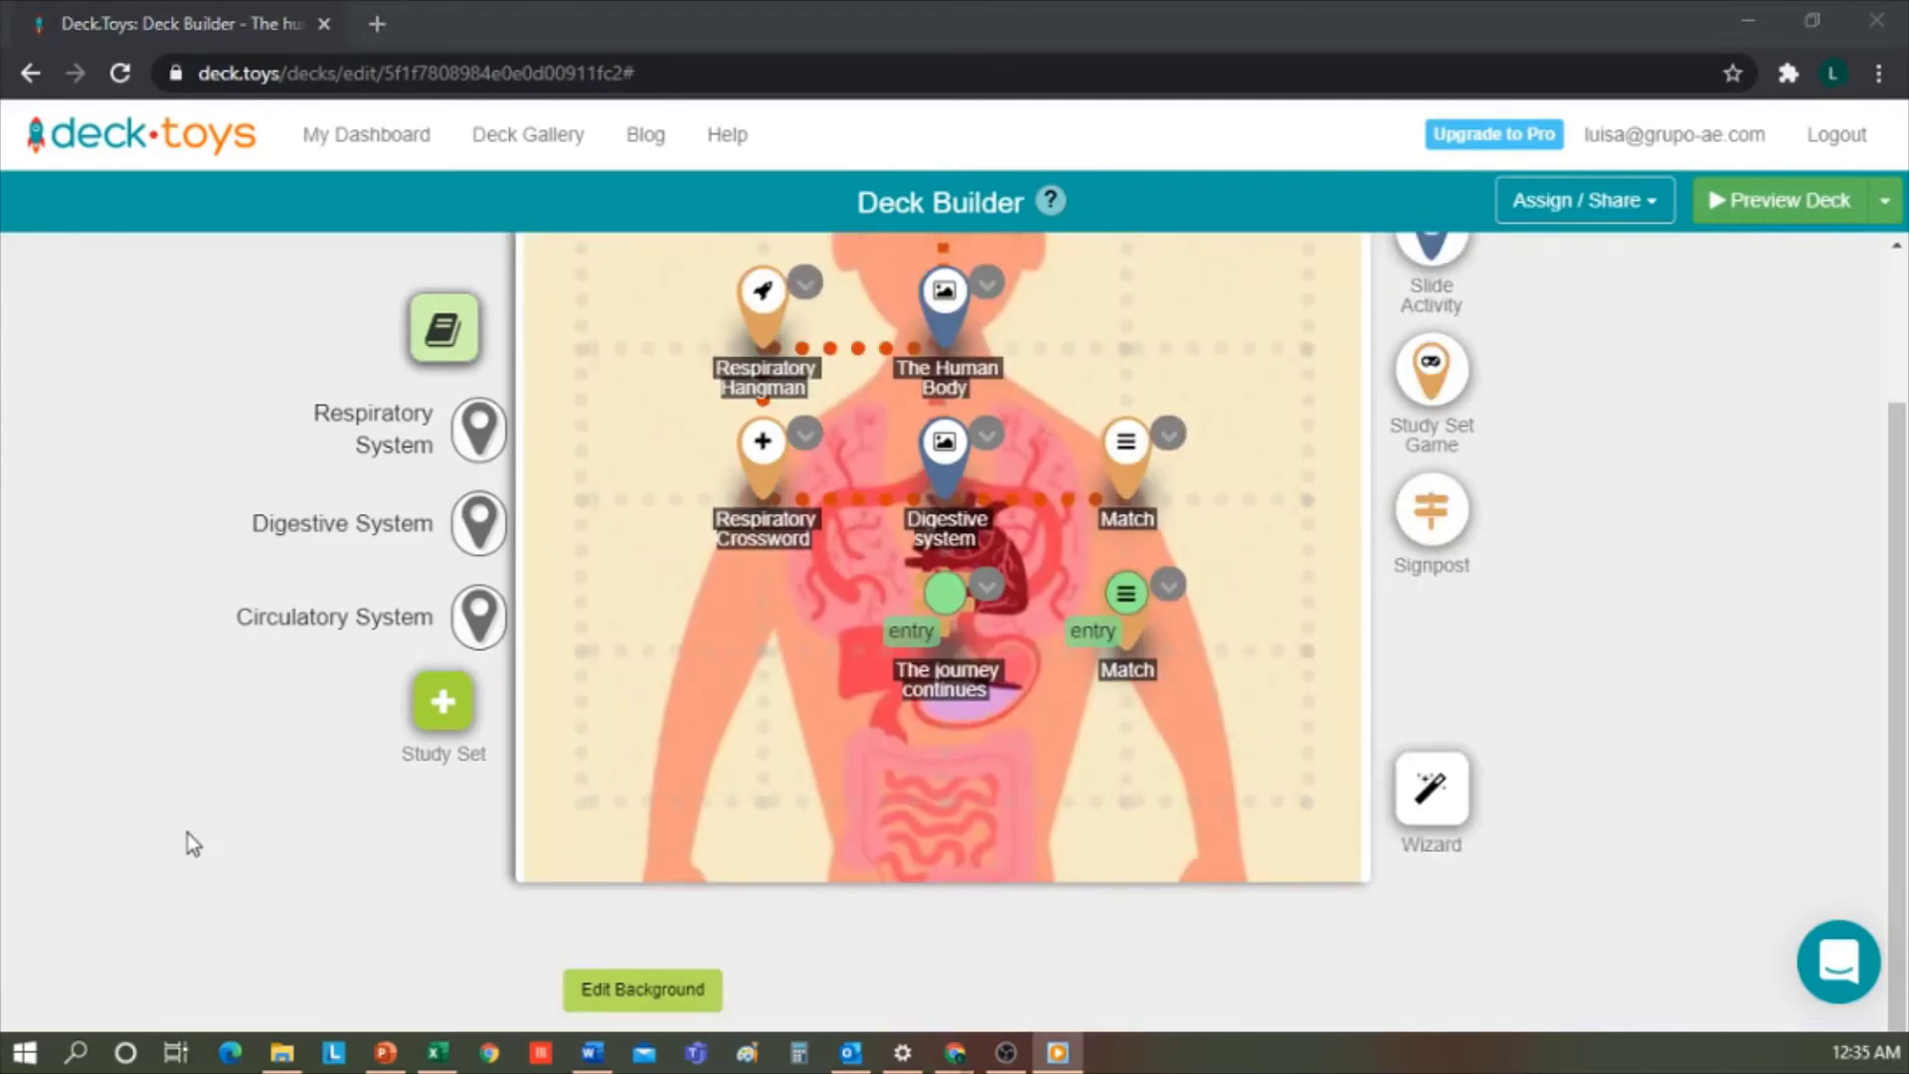
# Link Digestive system, The journey continues, the upper Match and the lower Match in sequence.
pyautogui.click(1127, 594)
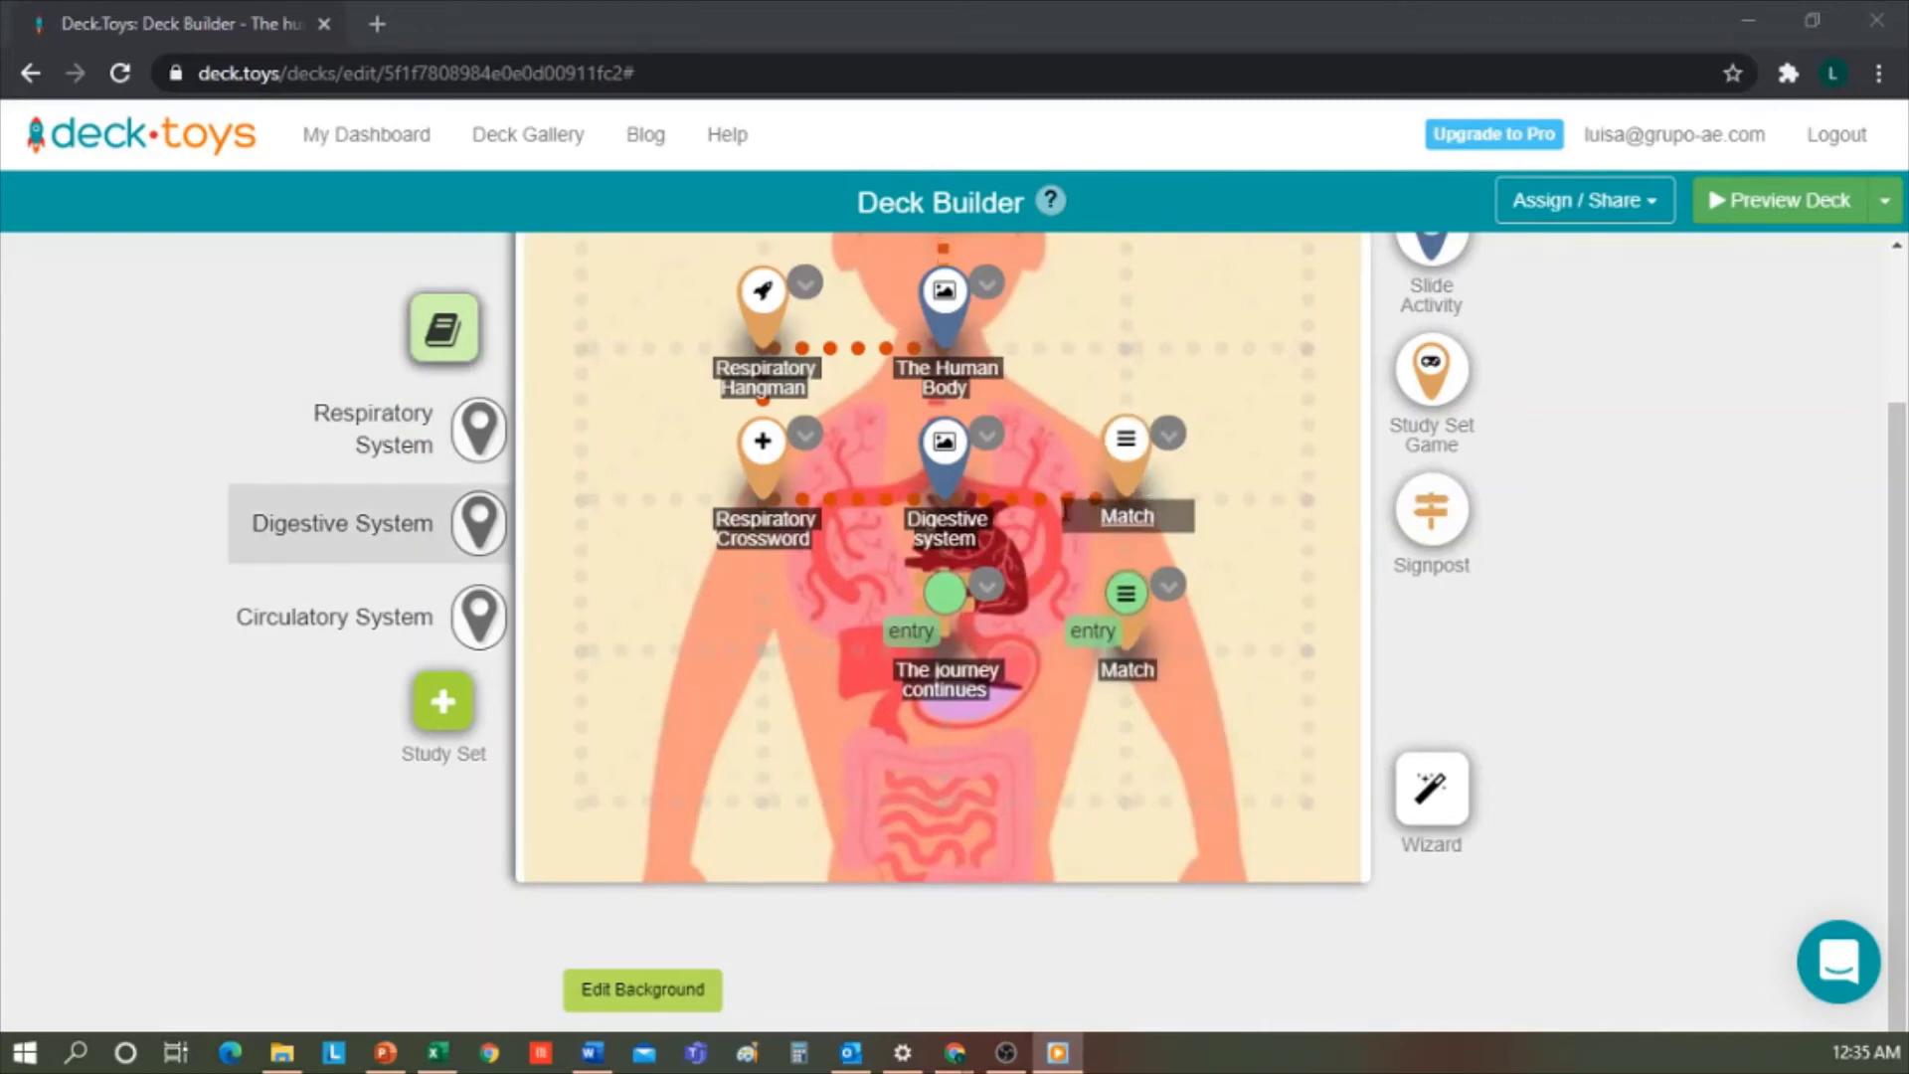
pyautogui.click(1039, 497)
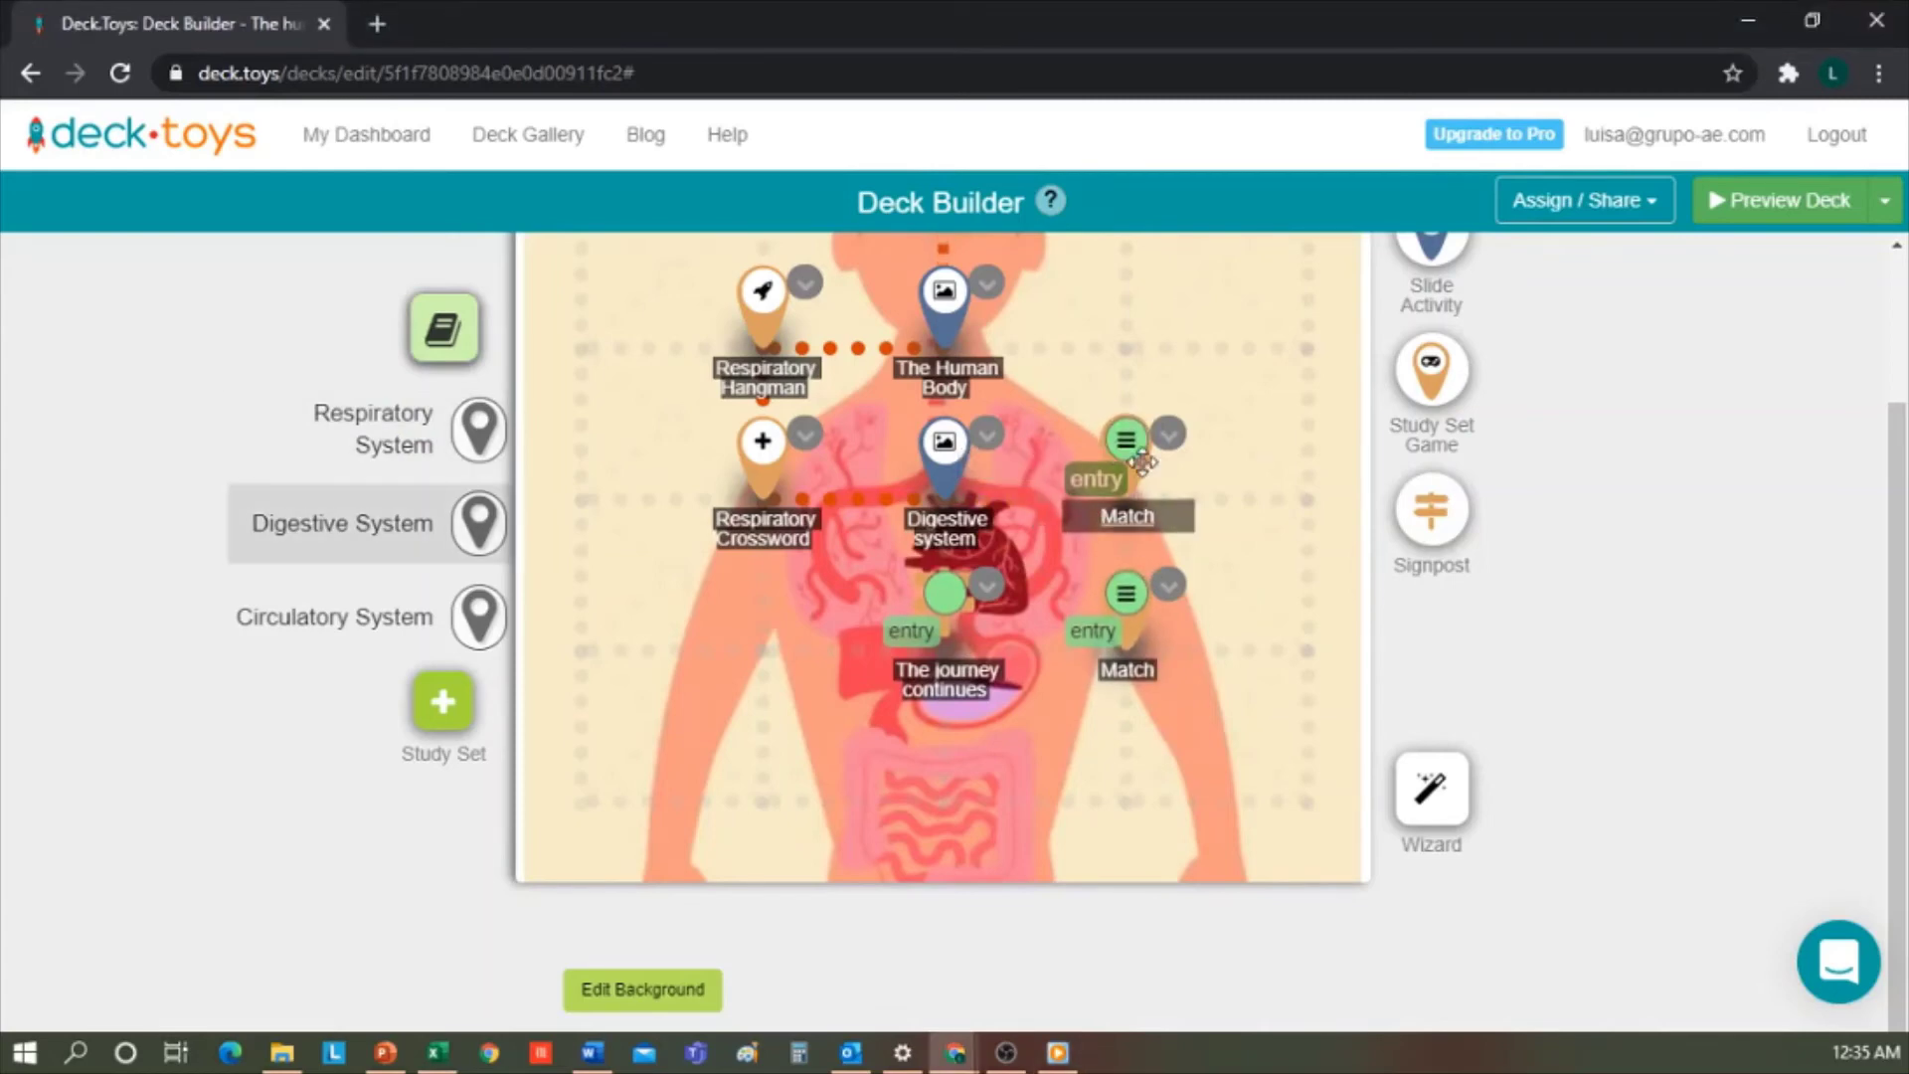
pyautogui.moveTo(1126, 448); pyautogui.dragTo(1309, 442)
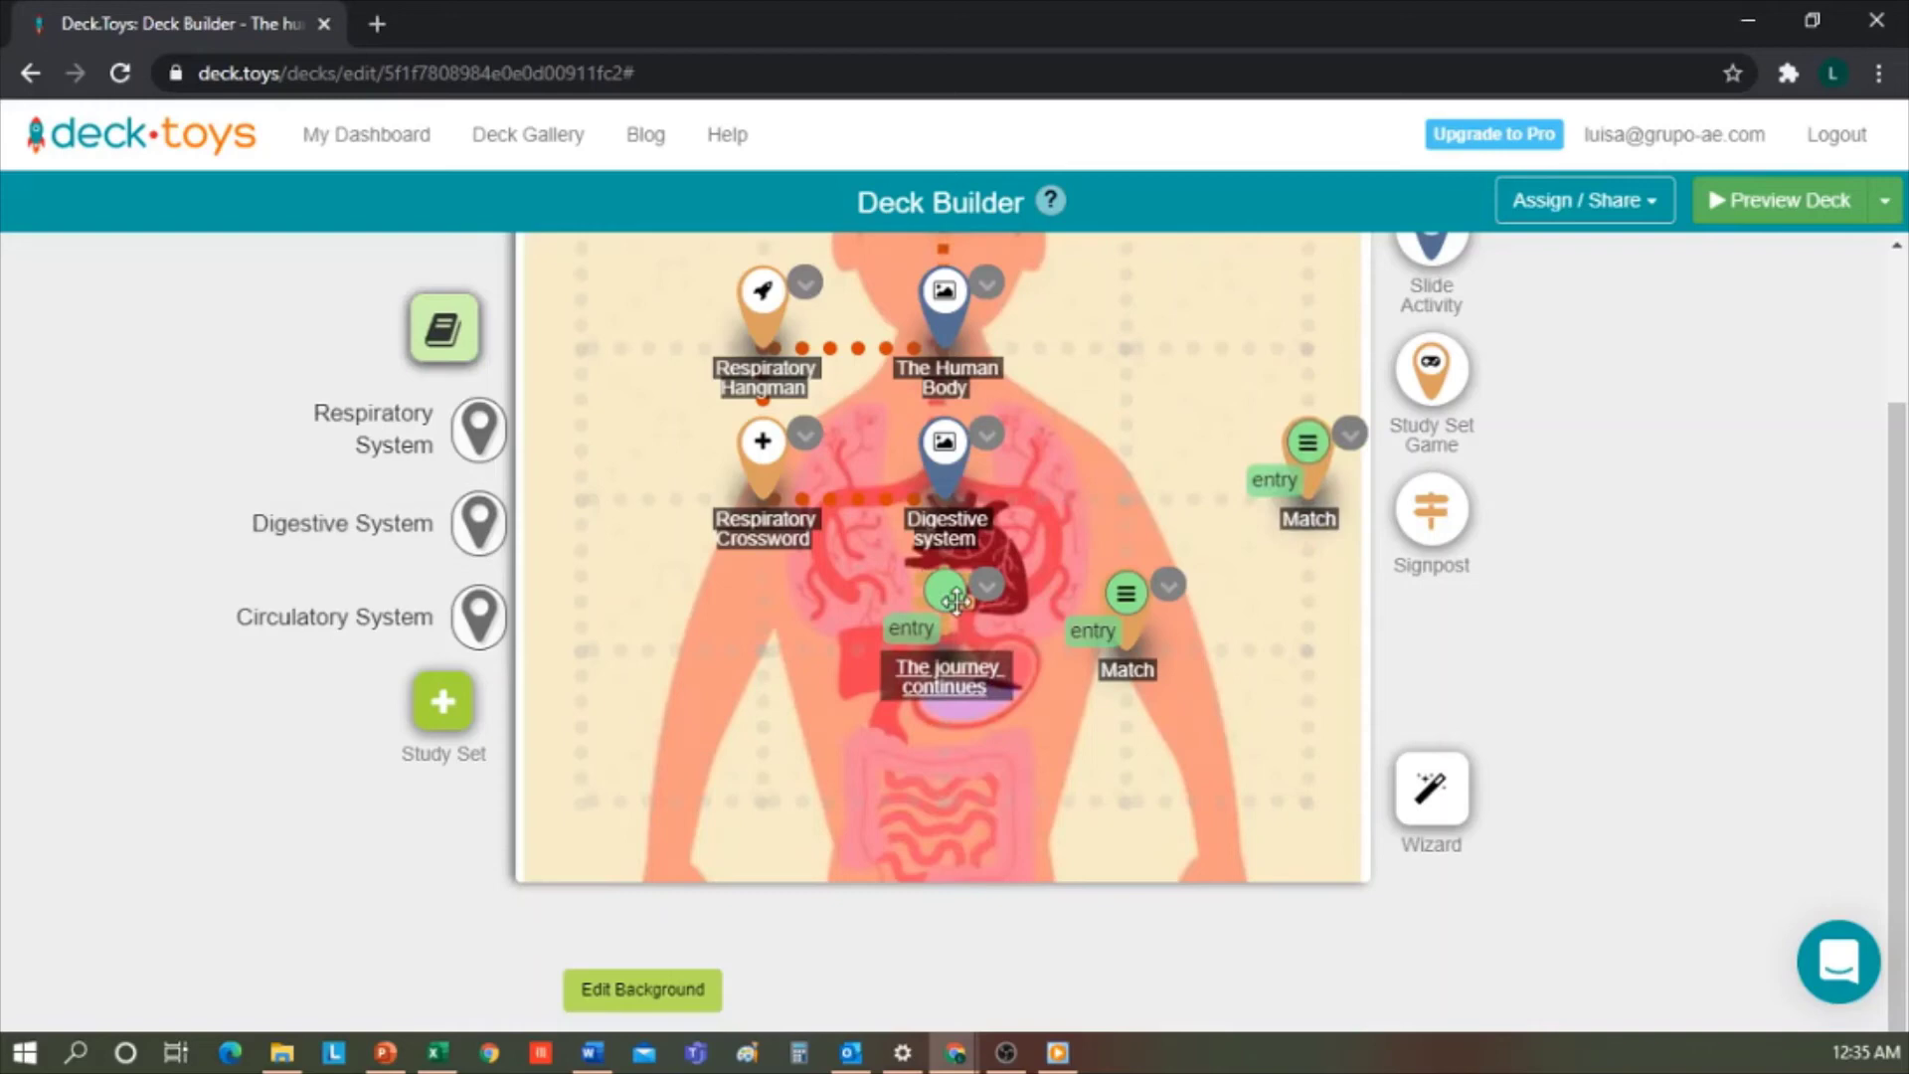
pyautogui.moveTo(945, 594); pyautogui.dragTo(1152, 434)
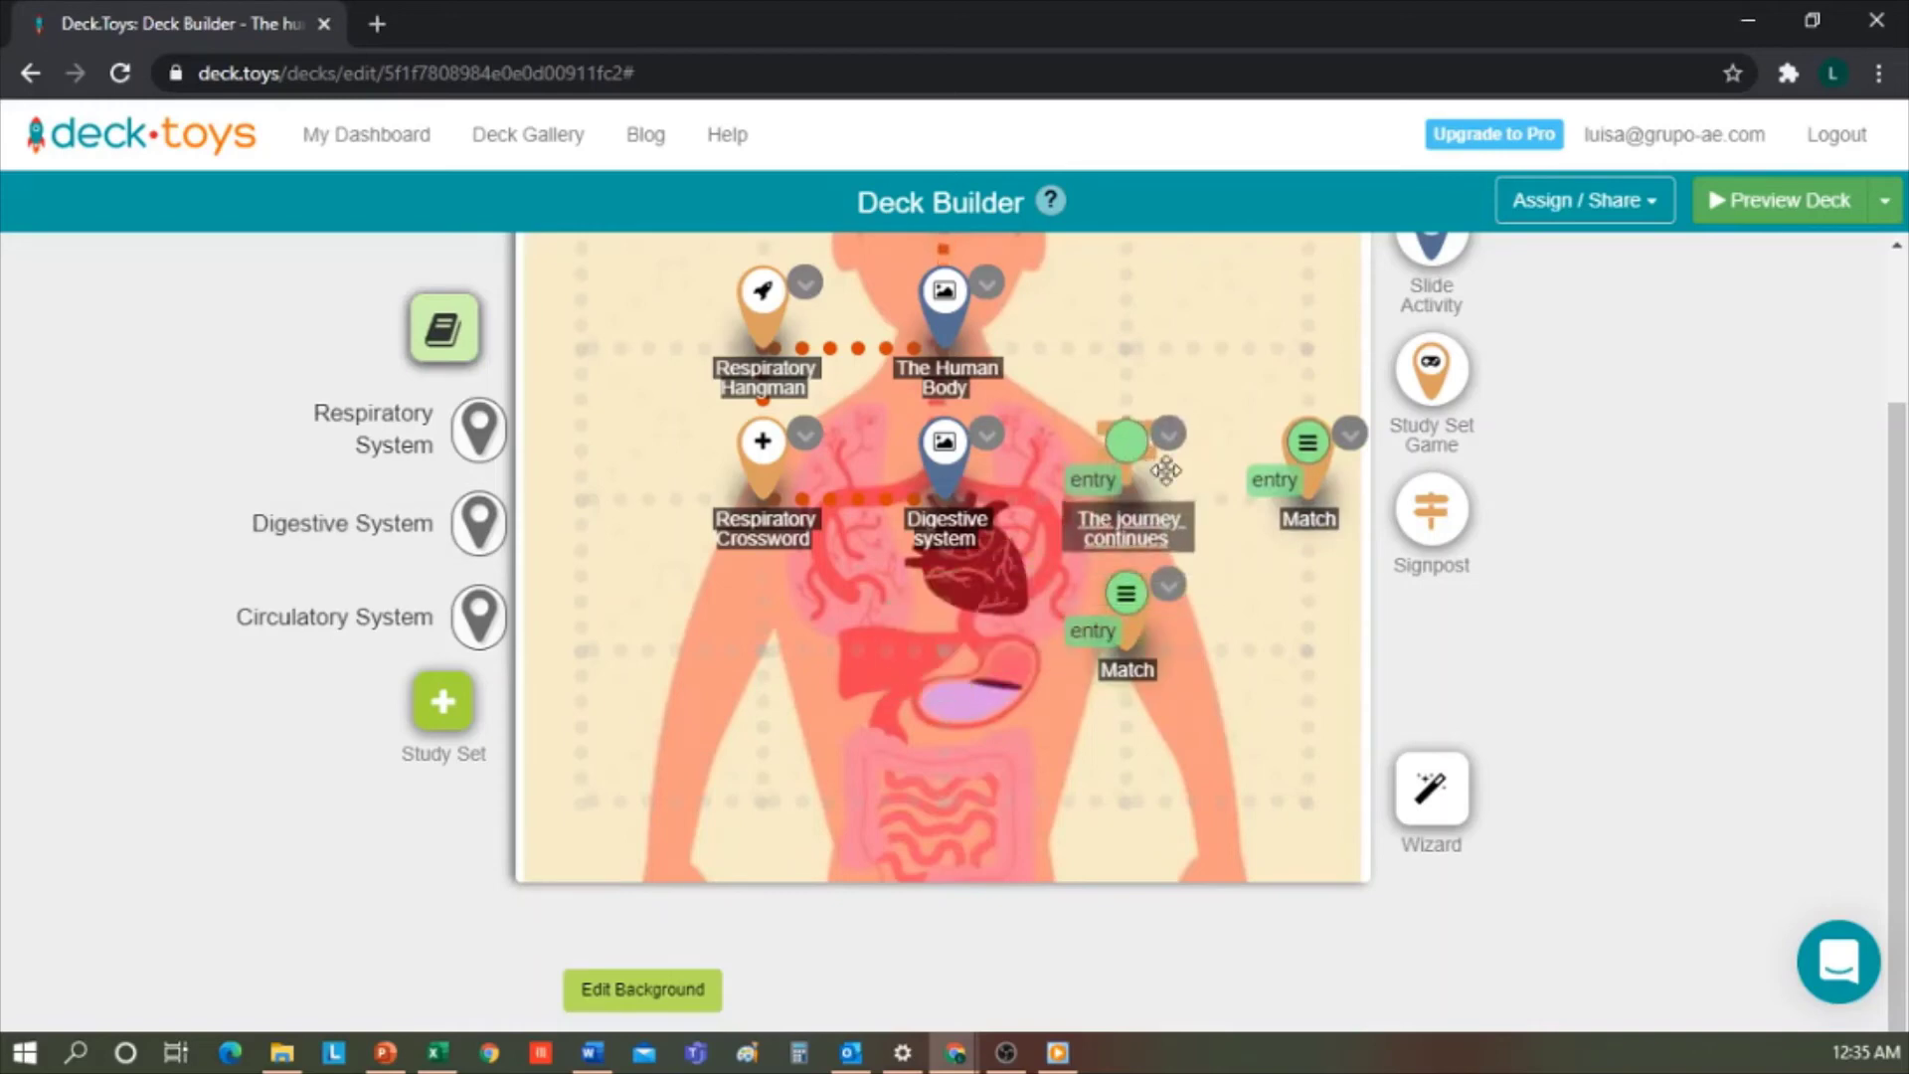
pyautogui.click(1052, 524)
pyautogui.click(1233, 499)
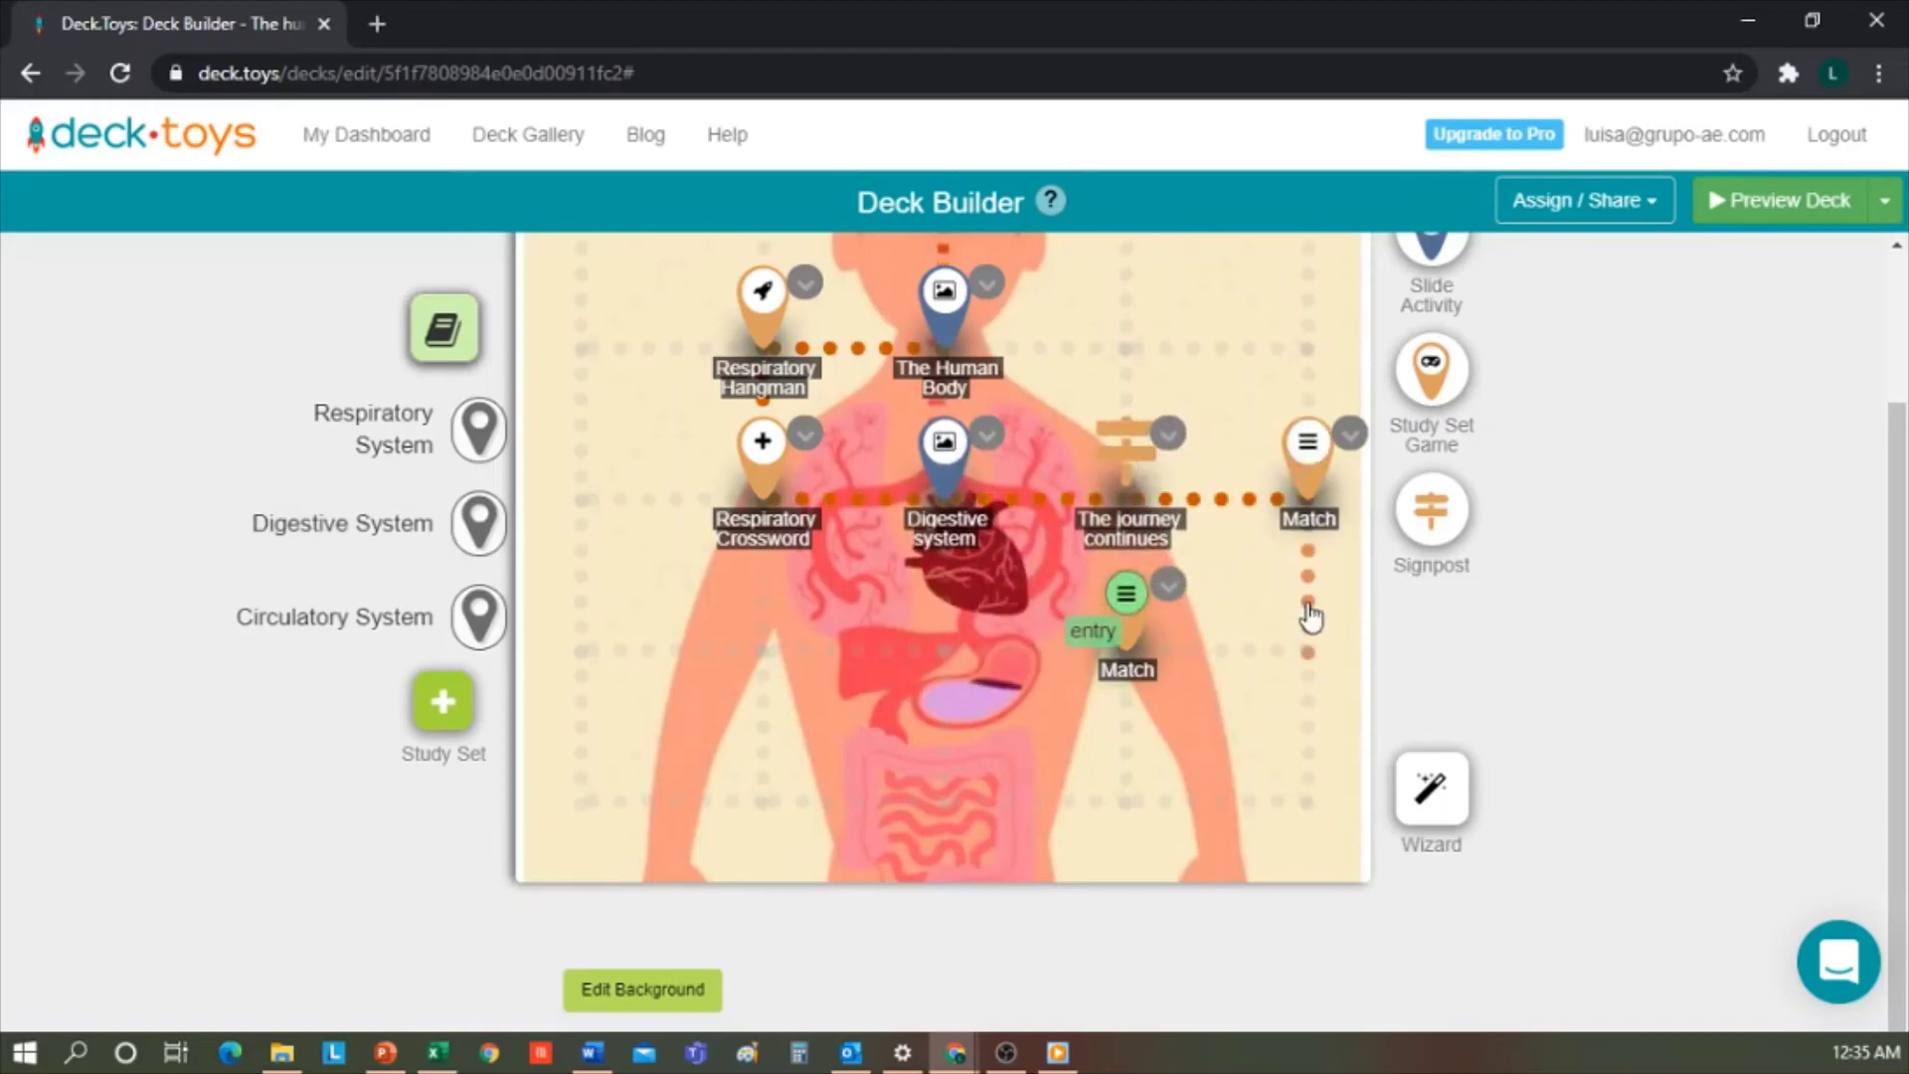
pyautogui.click(1225, 651)
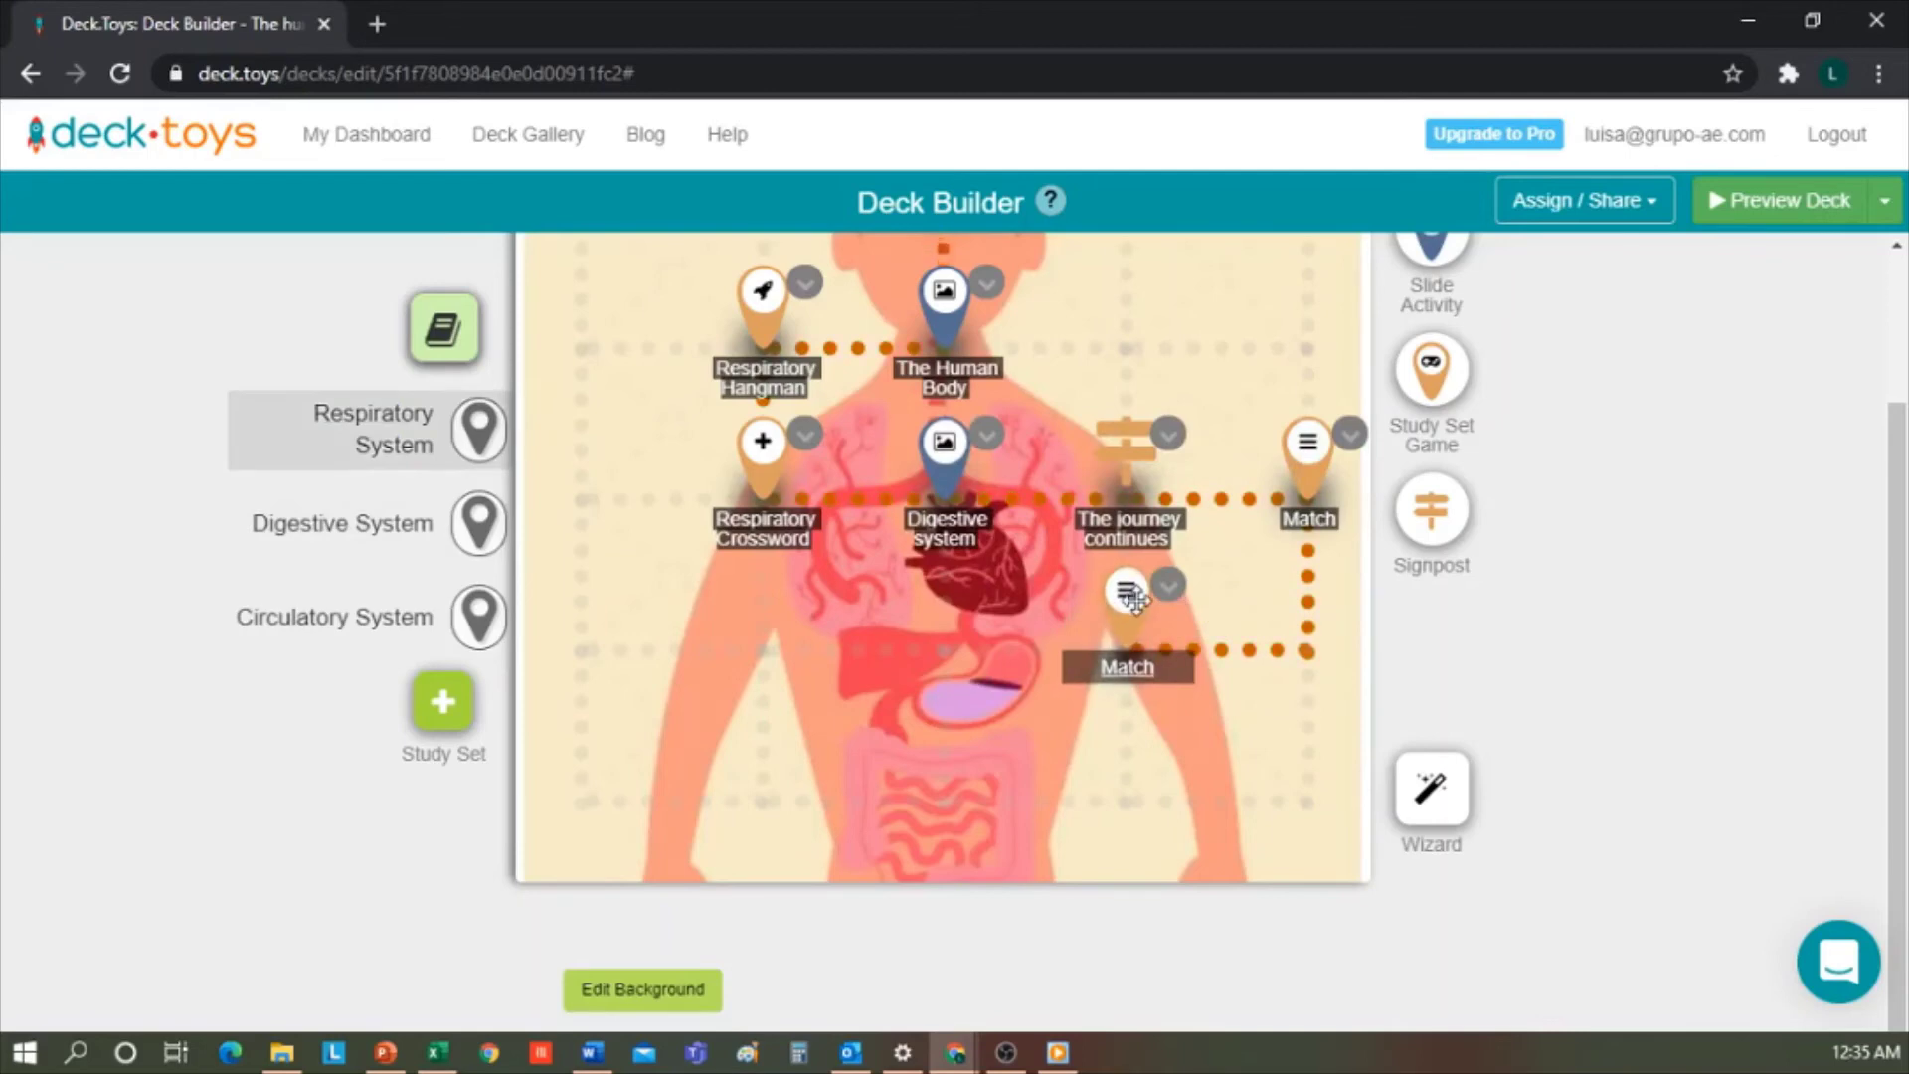
# Drop a new signpost onto the map below Digestive system.
pyautogui.click(1130, 592)
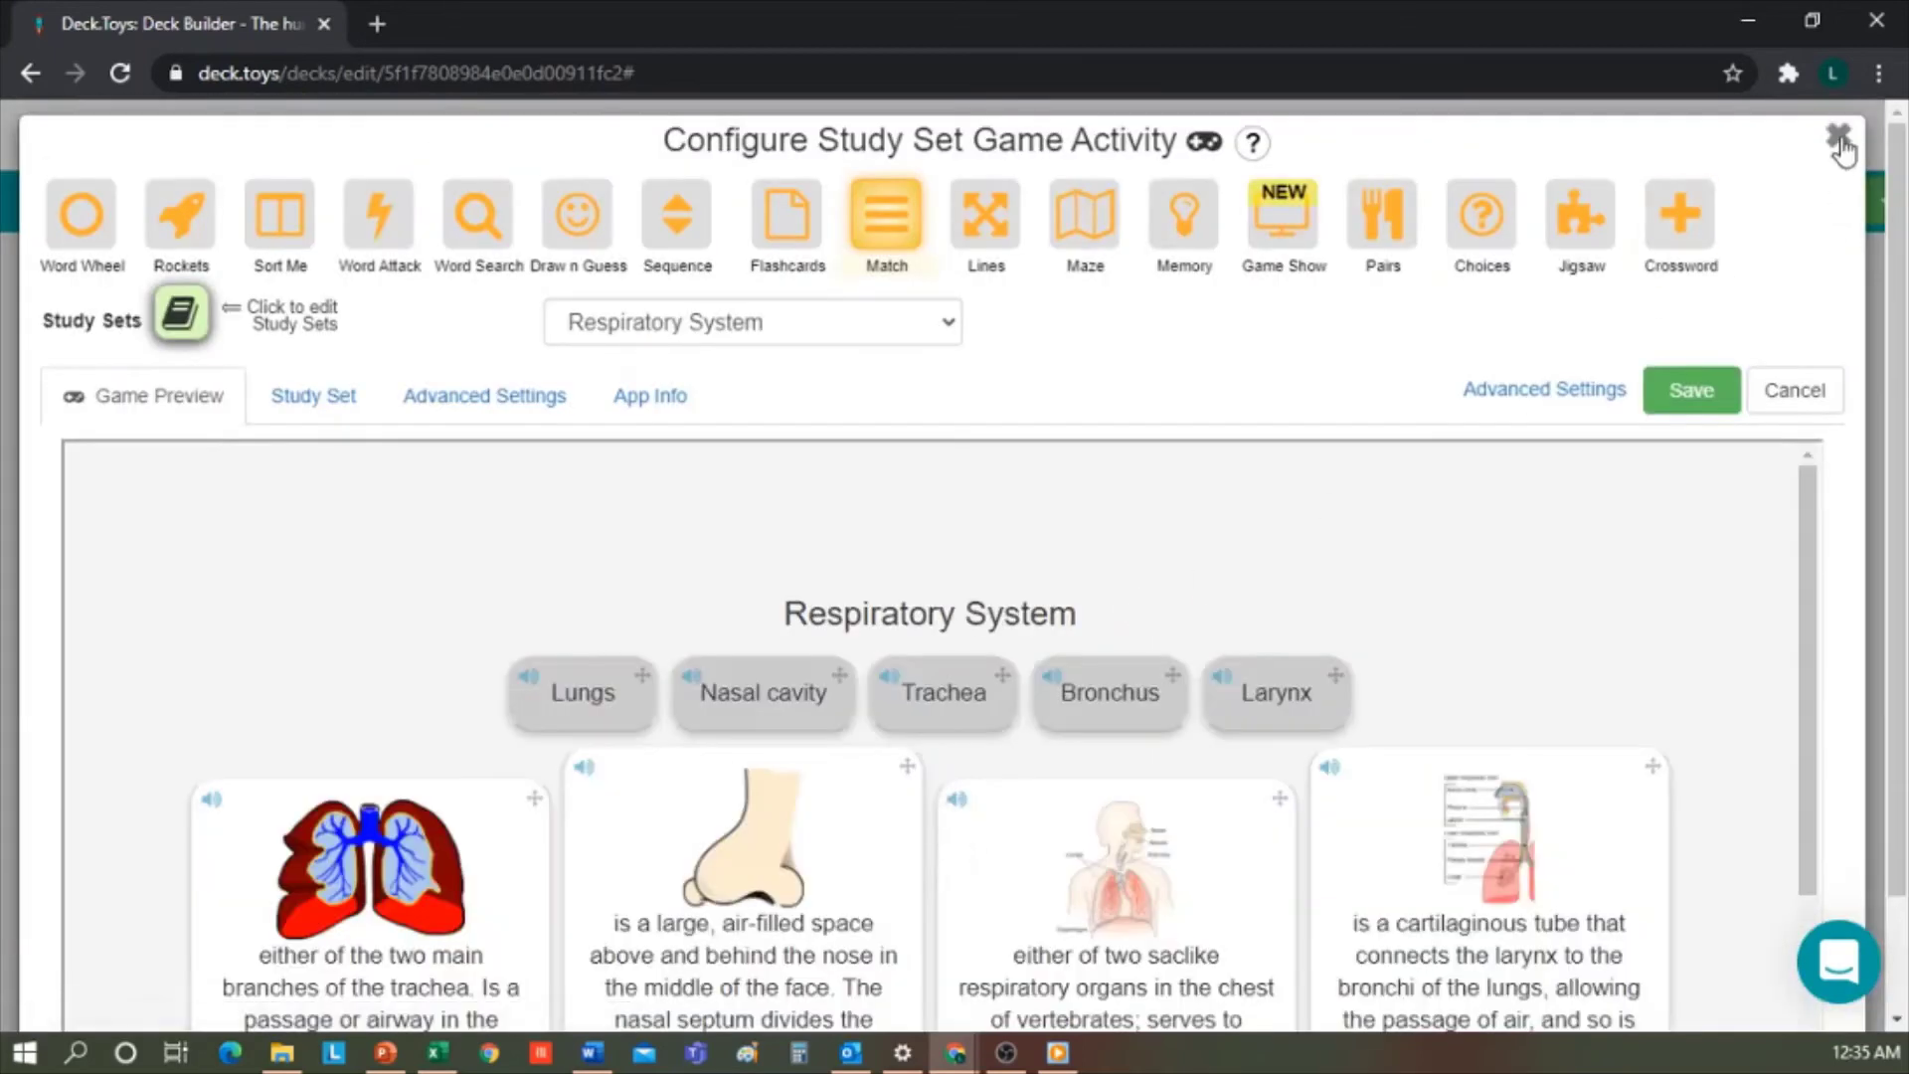
pyautogui.click(1839, 139)
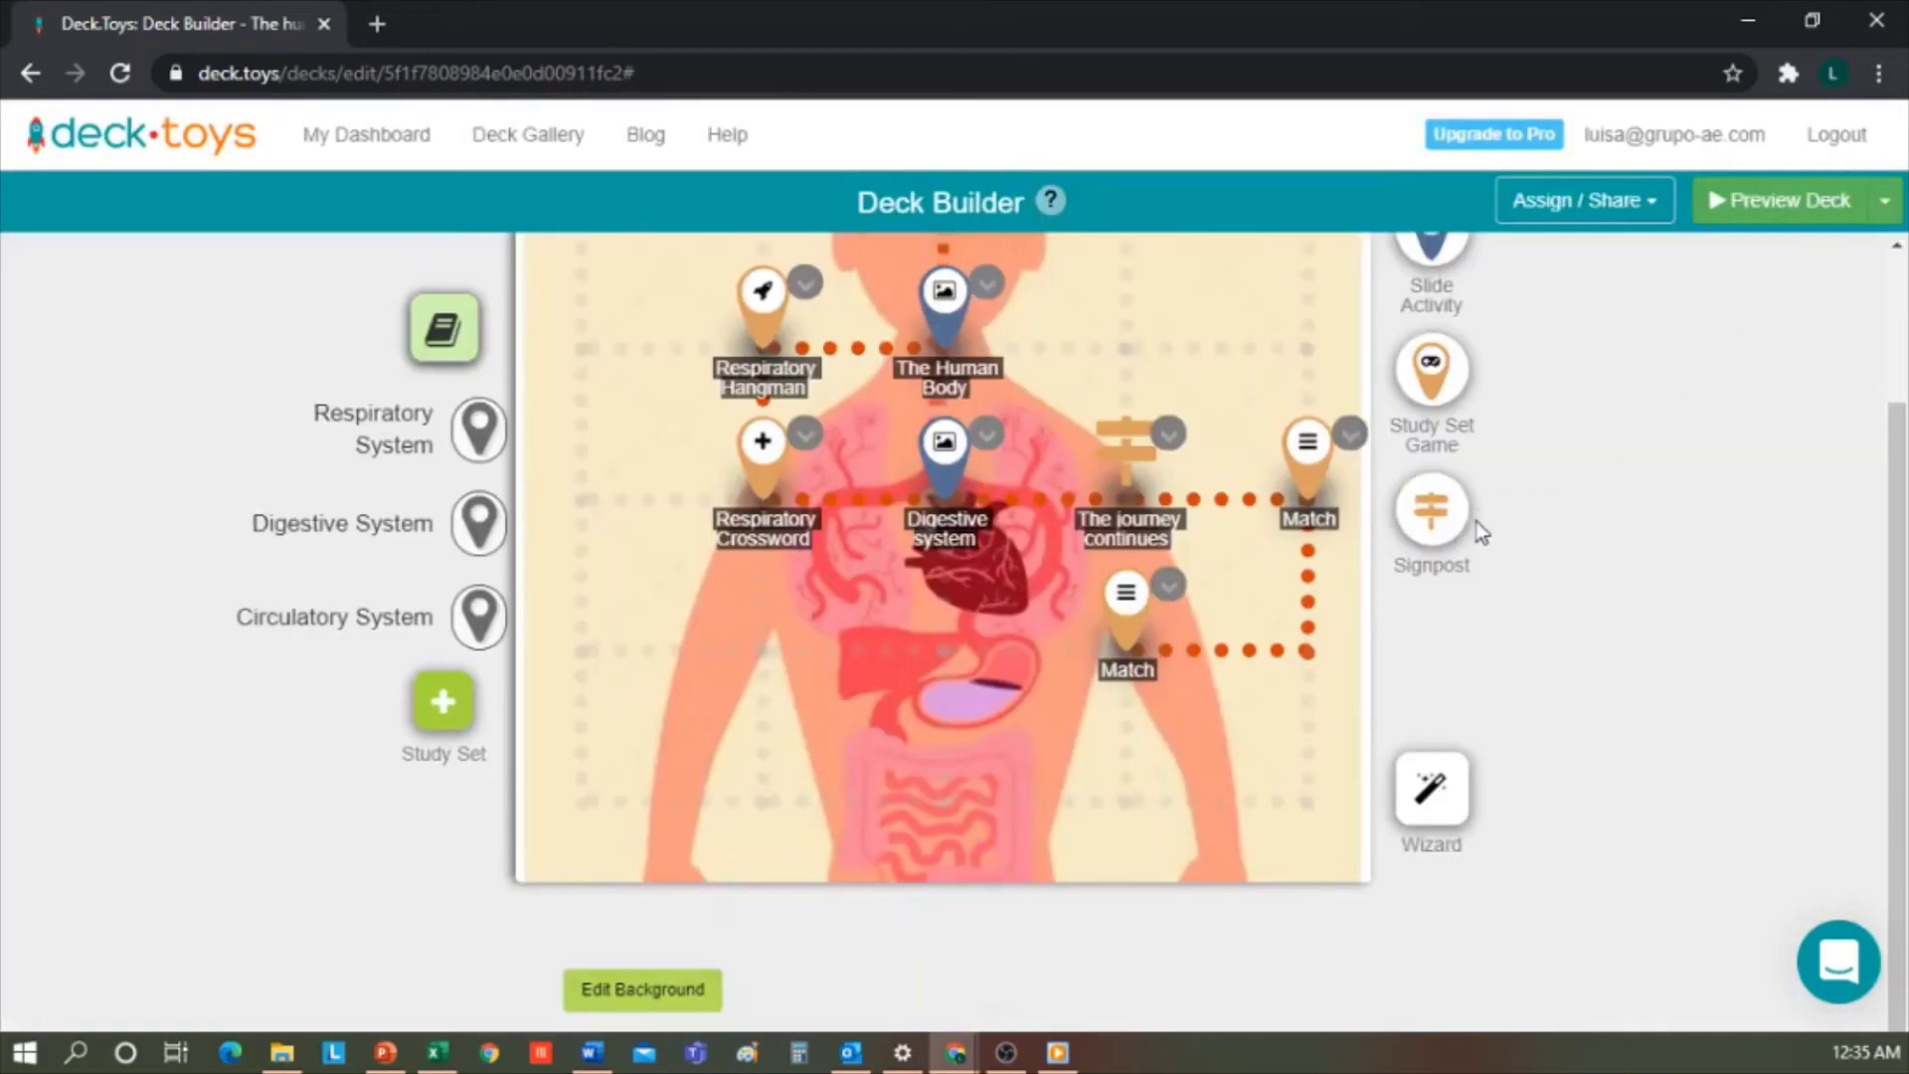
pyautogui.moveTo(1430, 509); pyautogui.dragTo(945, 587)
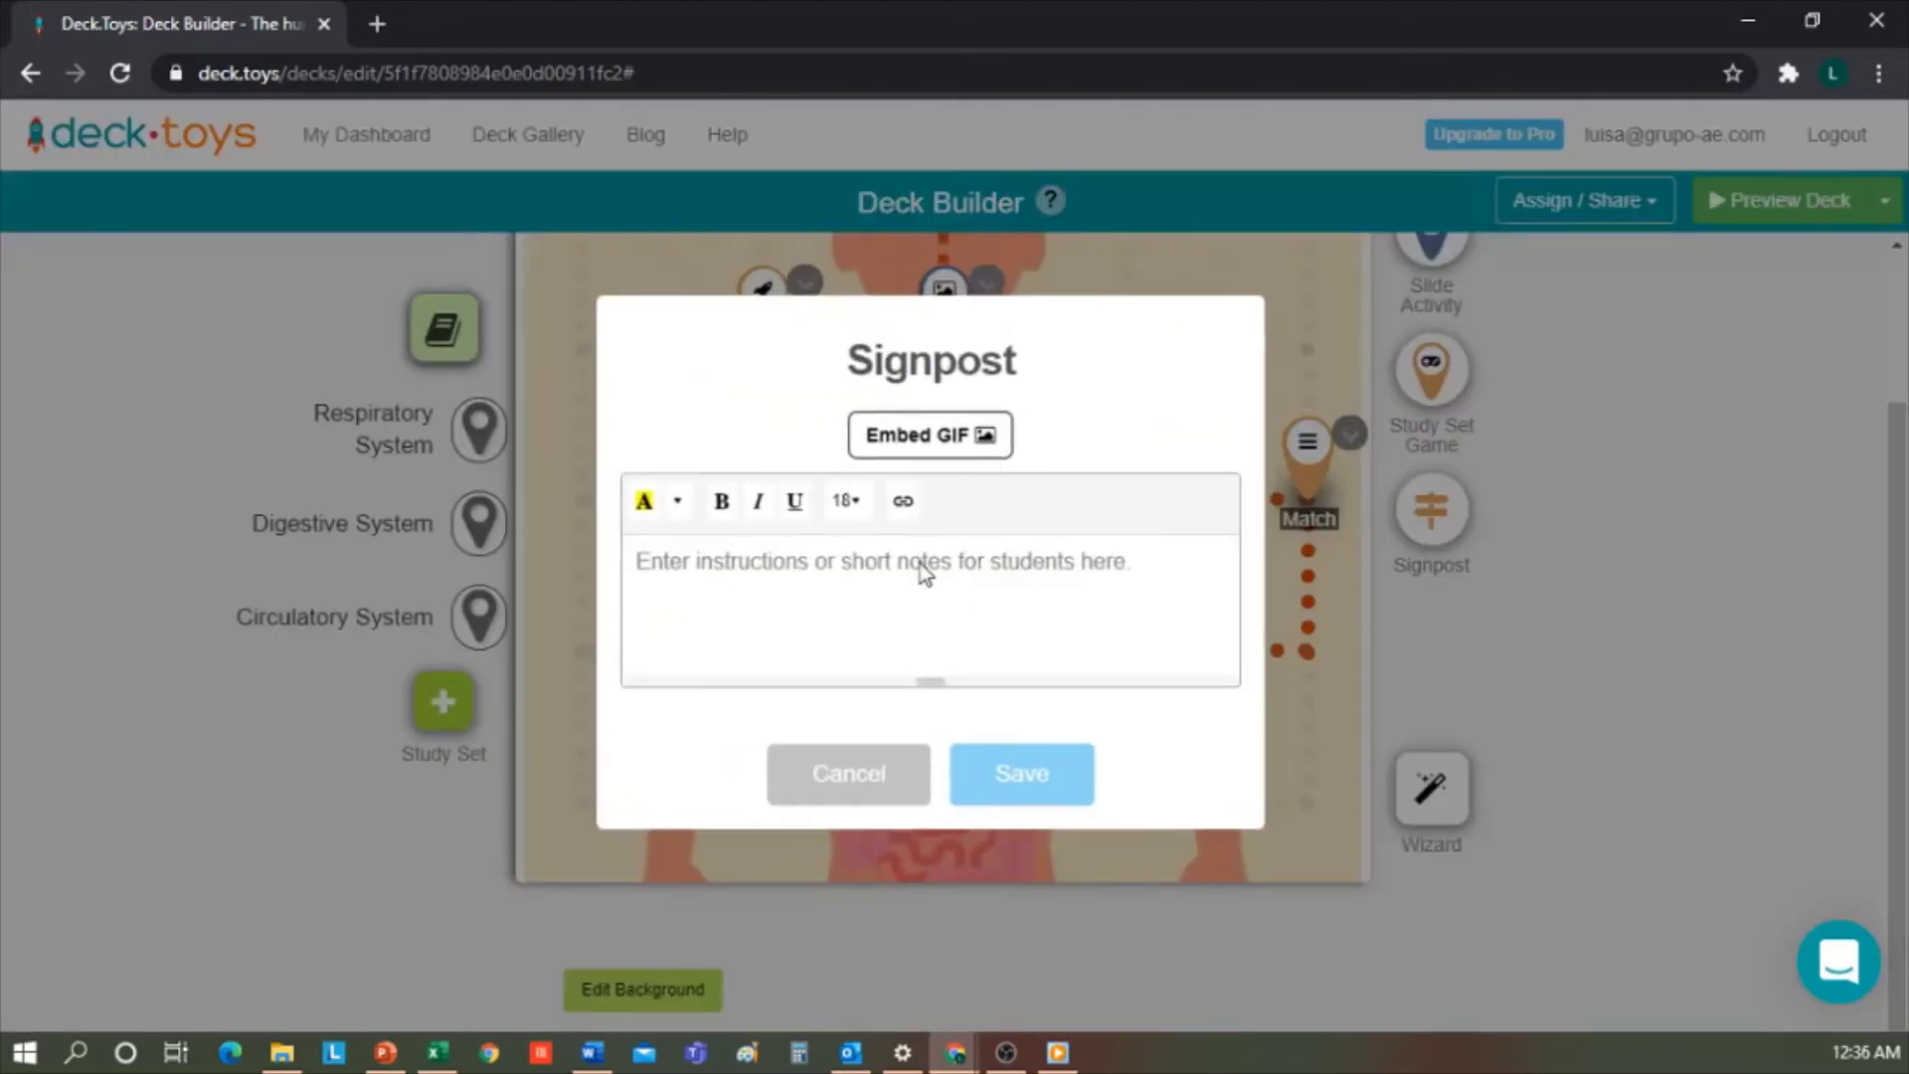
# Give the signpost the note "Super! You're ready for the next challenge!" and the title Finish.
pyautogui.click(919, 564)
pyautogui.write("Super! You're ready for the next challenge!")
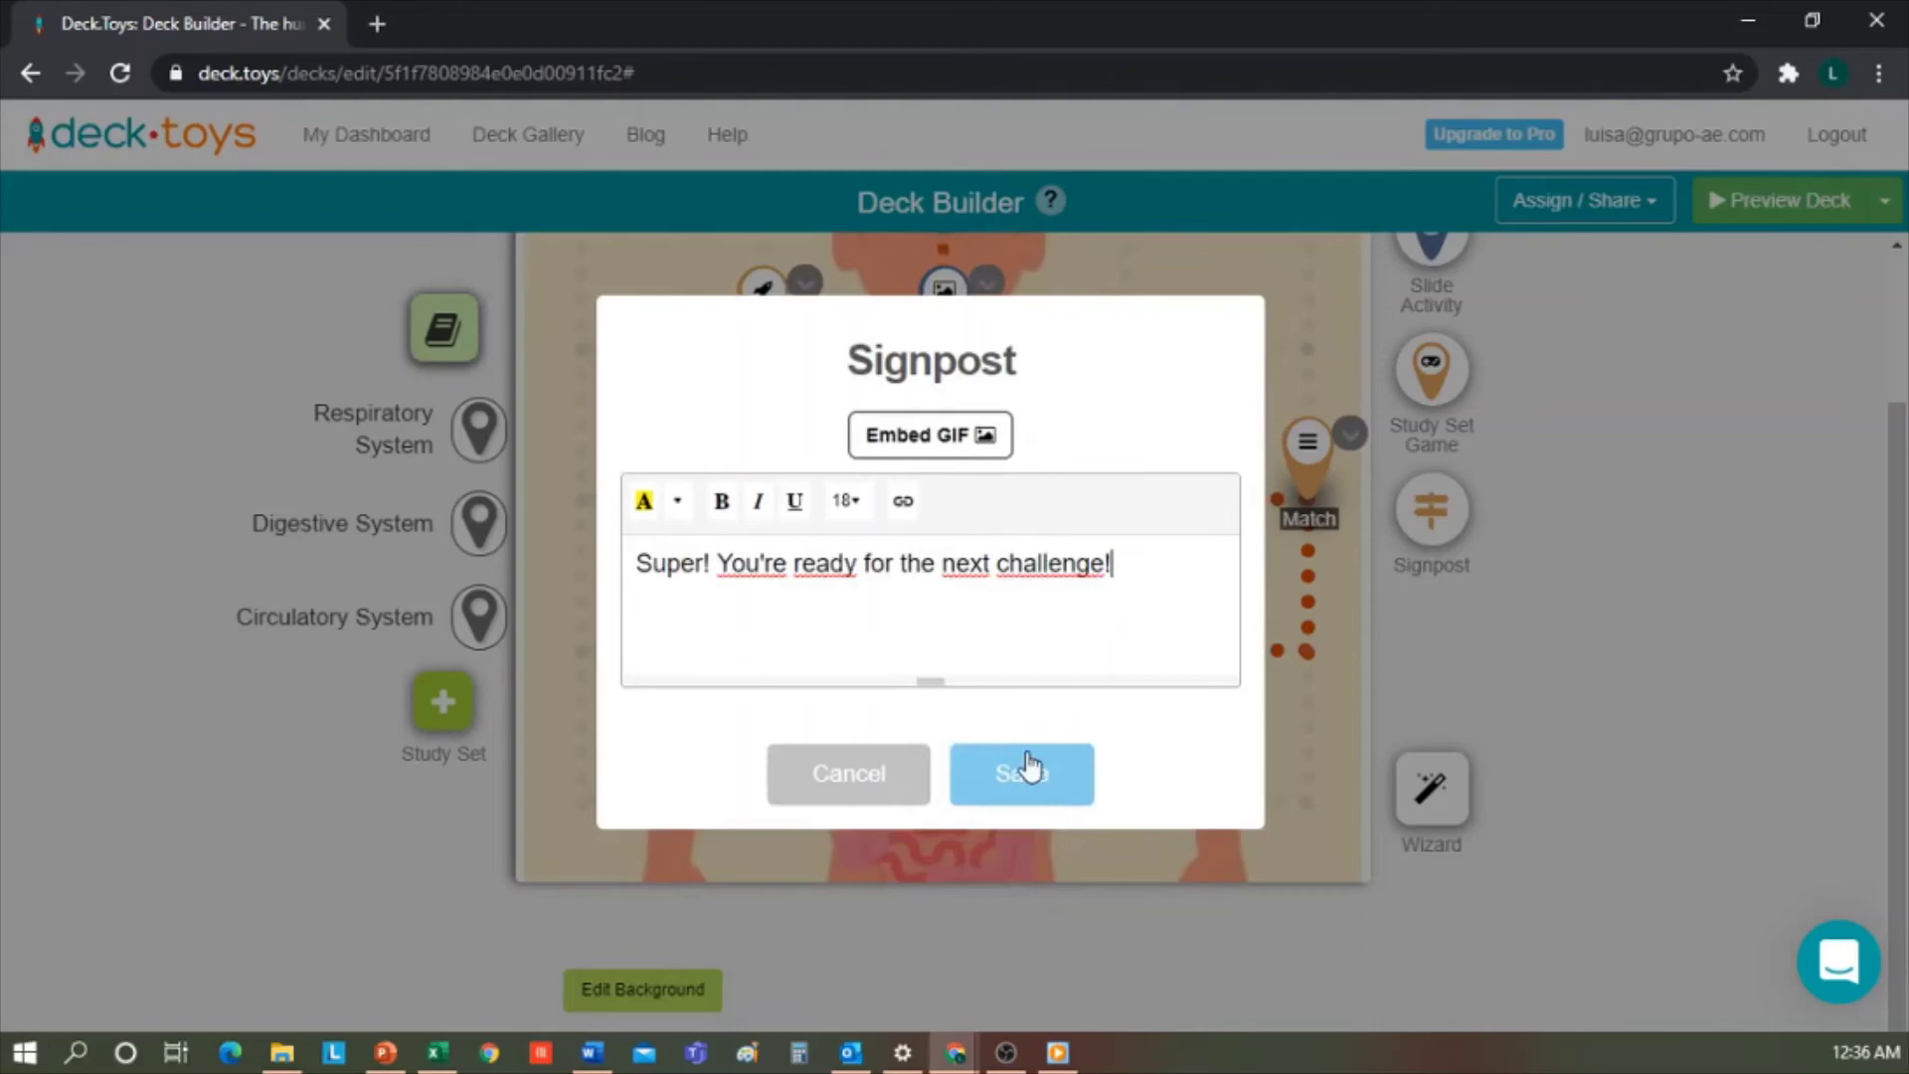
pyautogui.click(1027, 771)
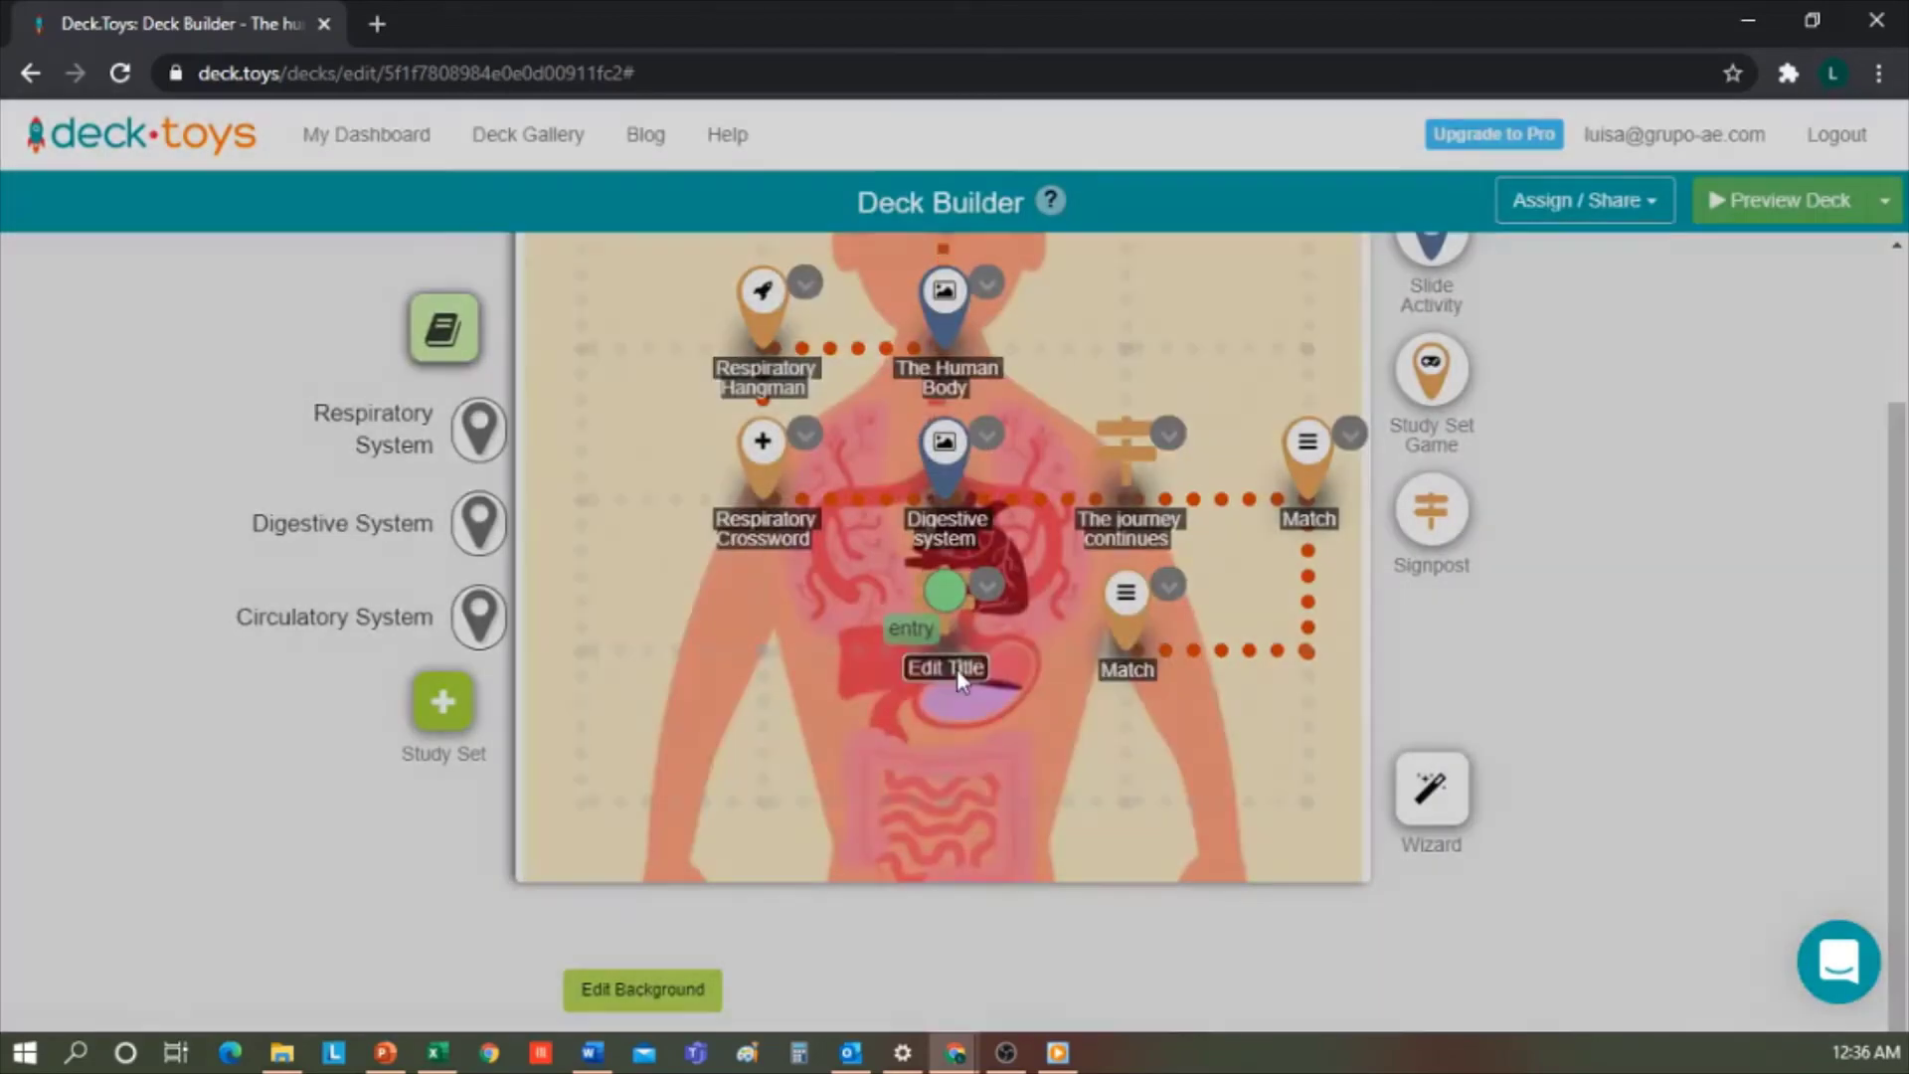
pyautogui.click(956, 668)
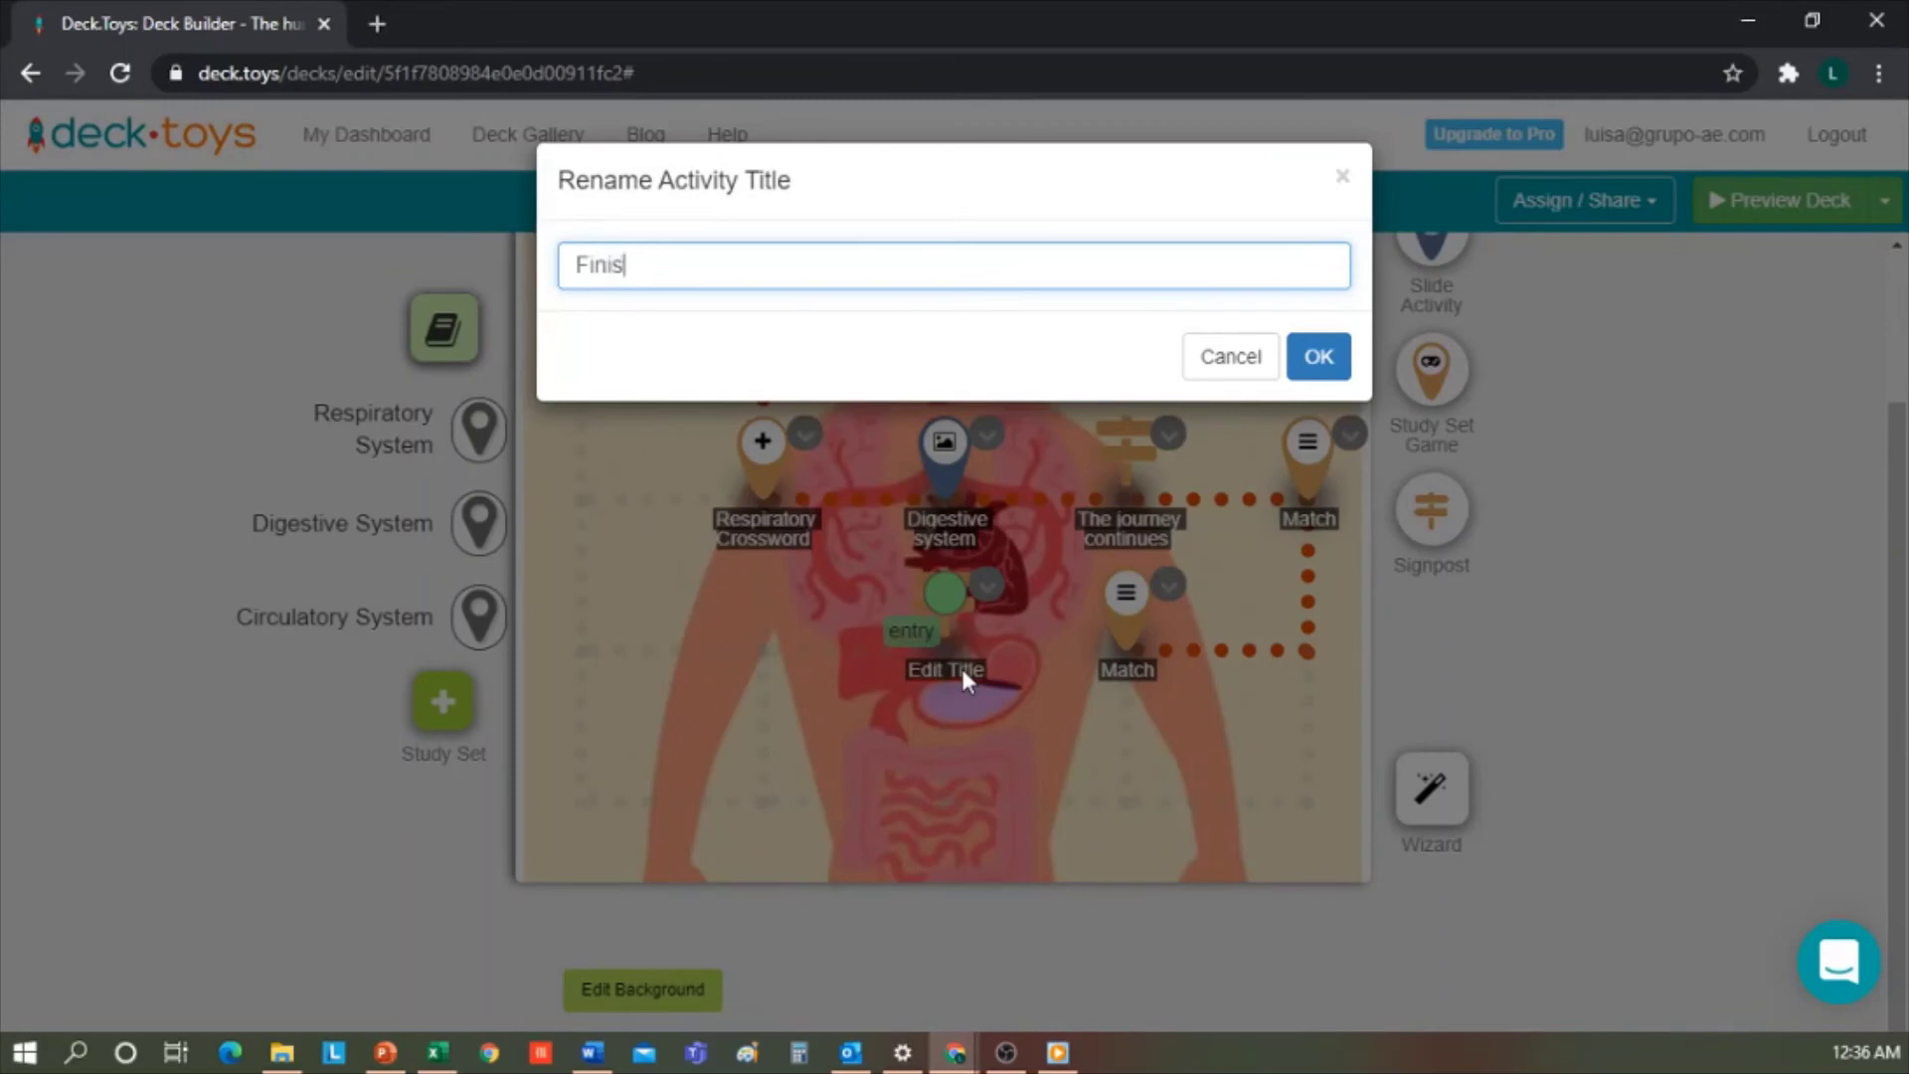
pyautogui.press('Return')
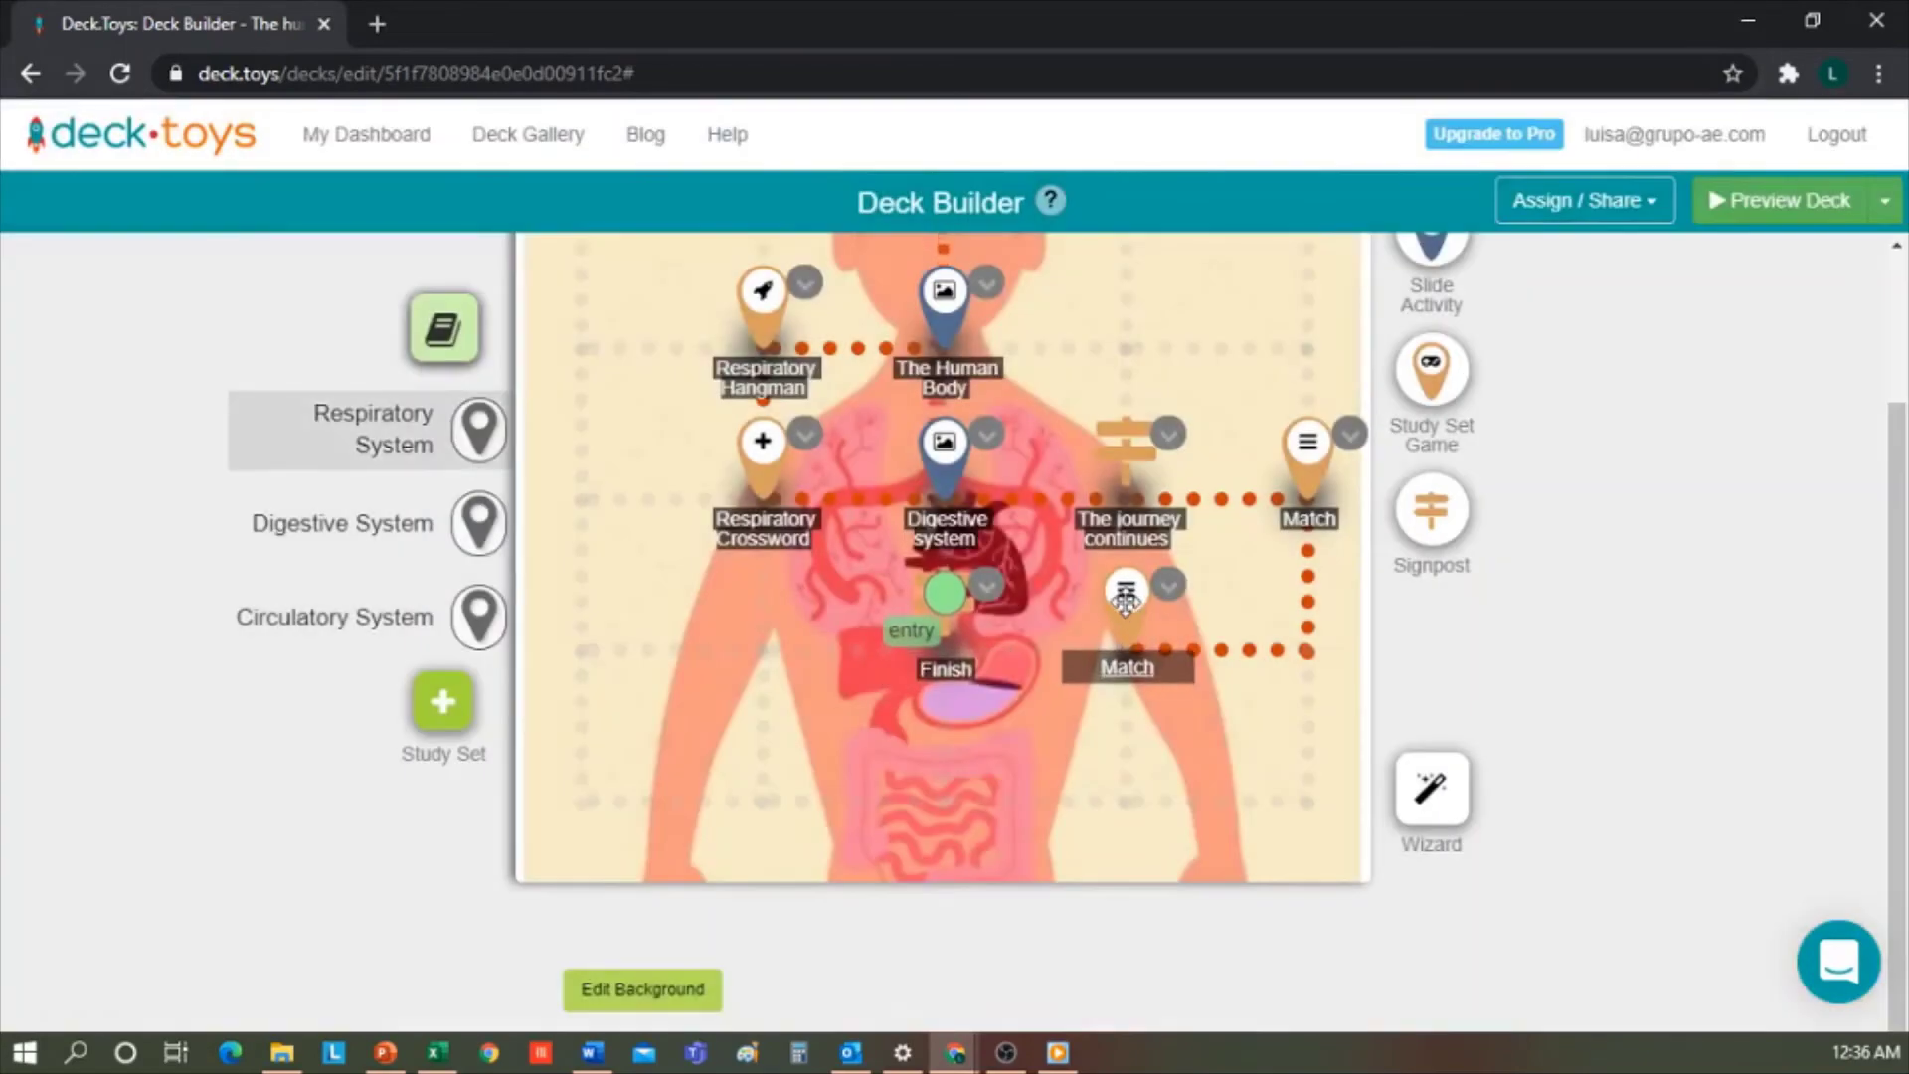
# Switch the lower Match activity to a Maze game on the Digestive System study set.
pyautogui.click(1126, 597)
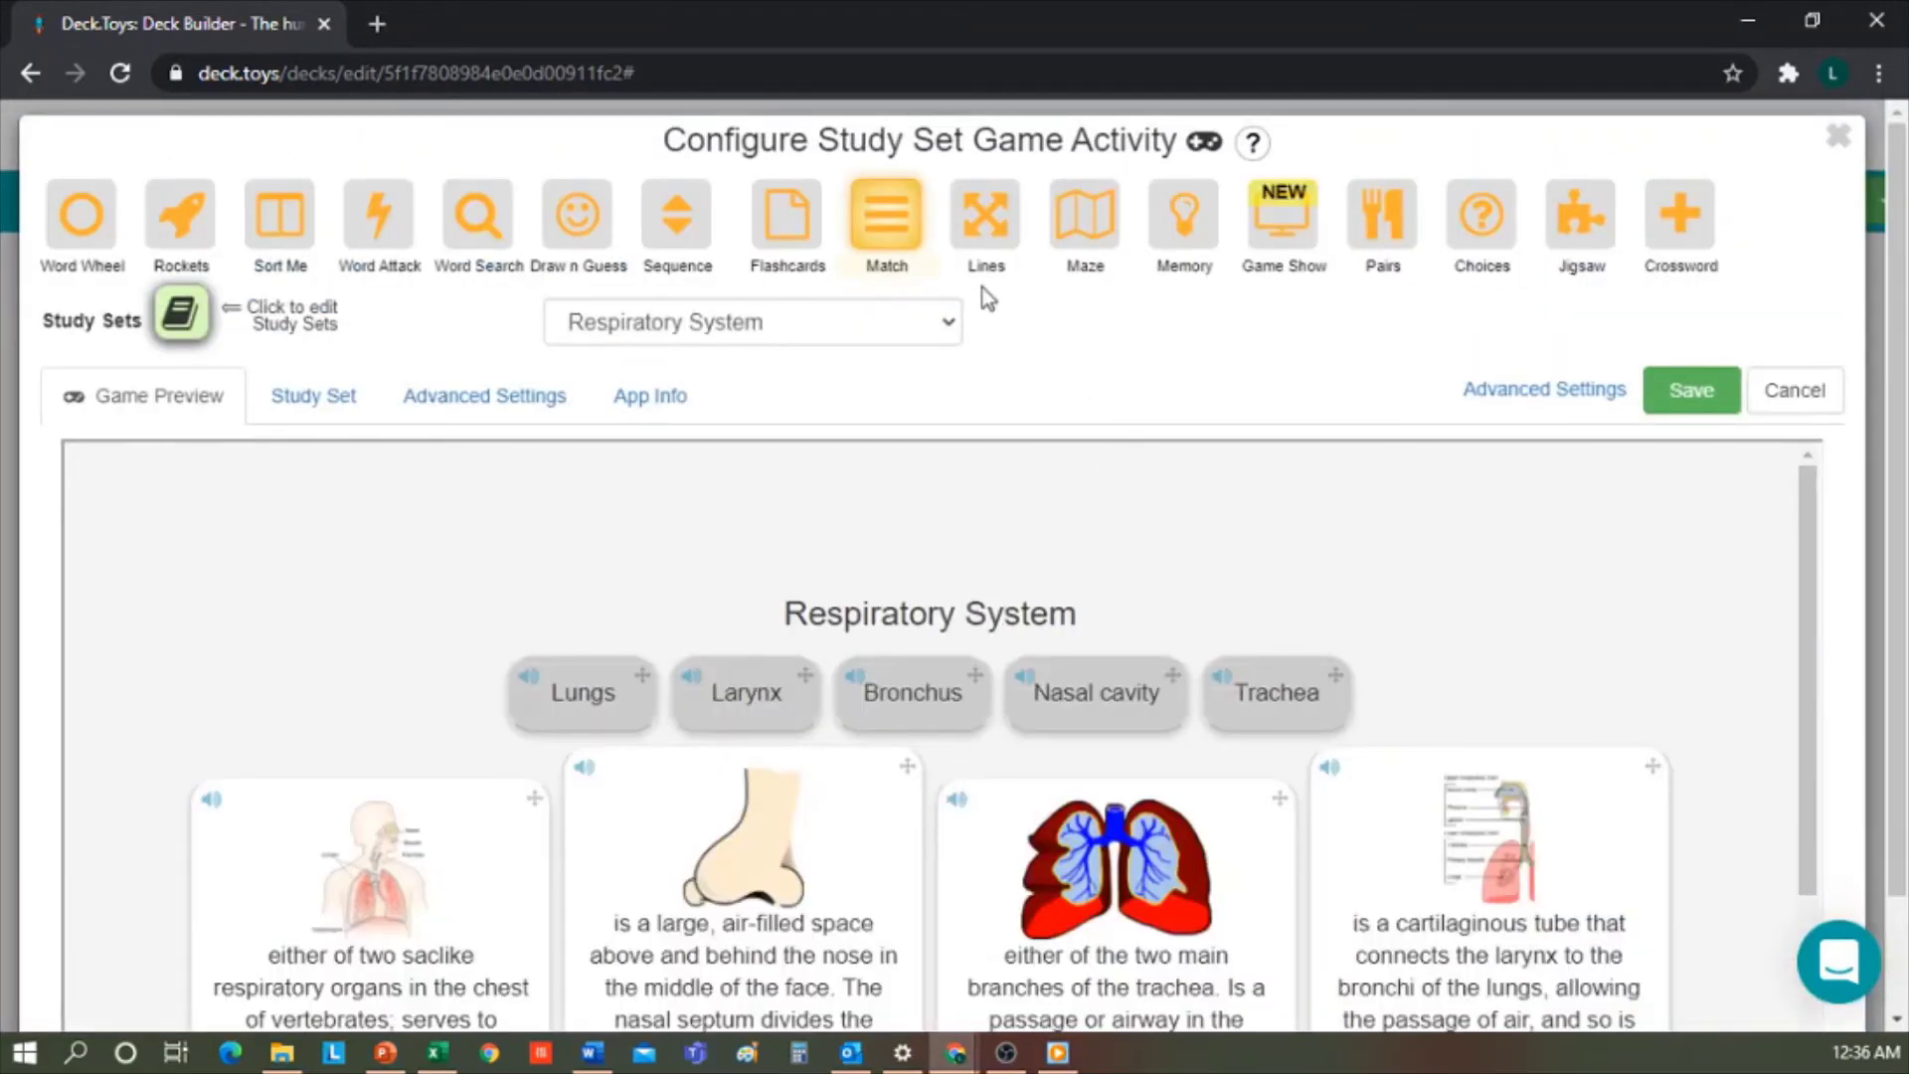
pyautogui.click(1082, 227)
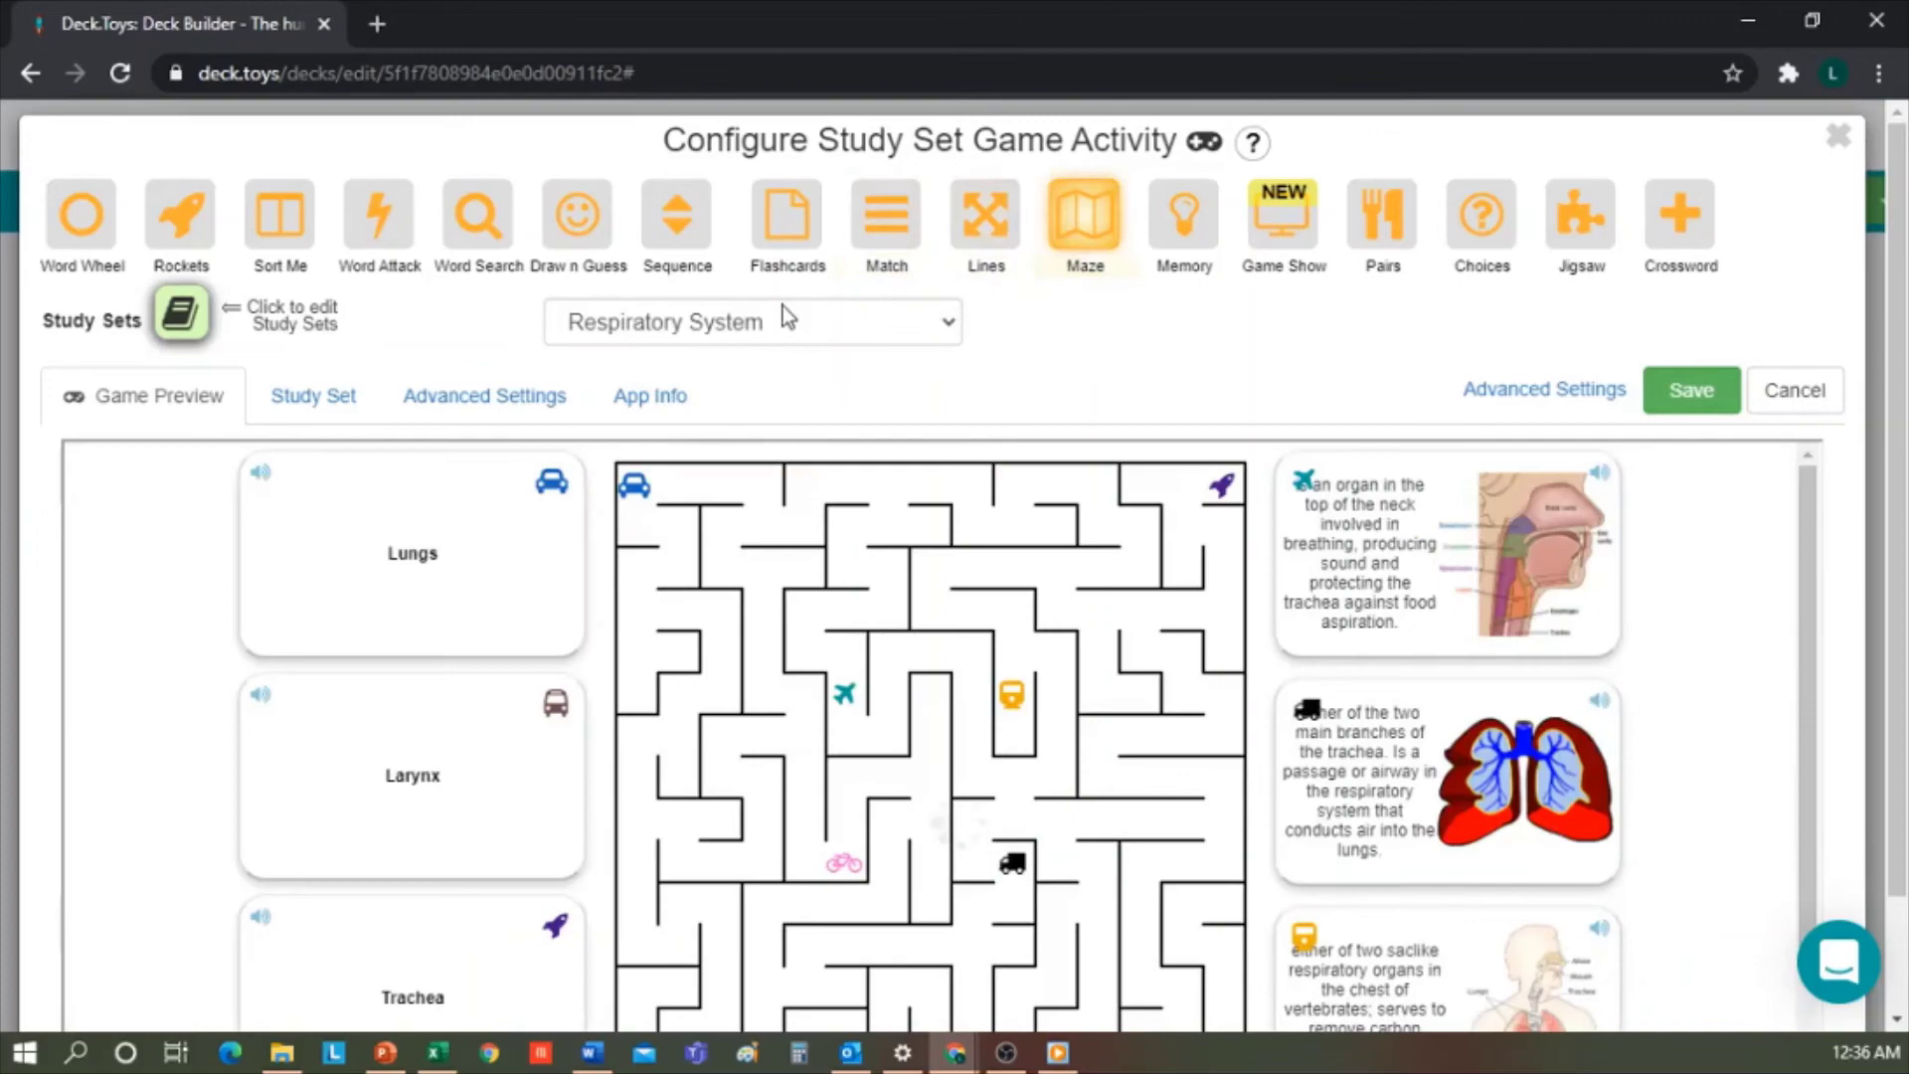
pyautogui.click(845, 328)
pyautogui.click(733, 413)
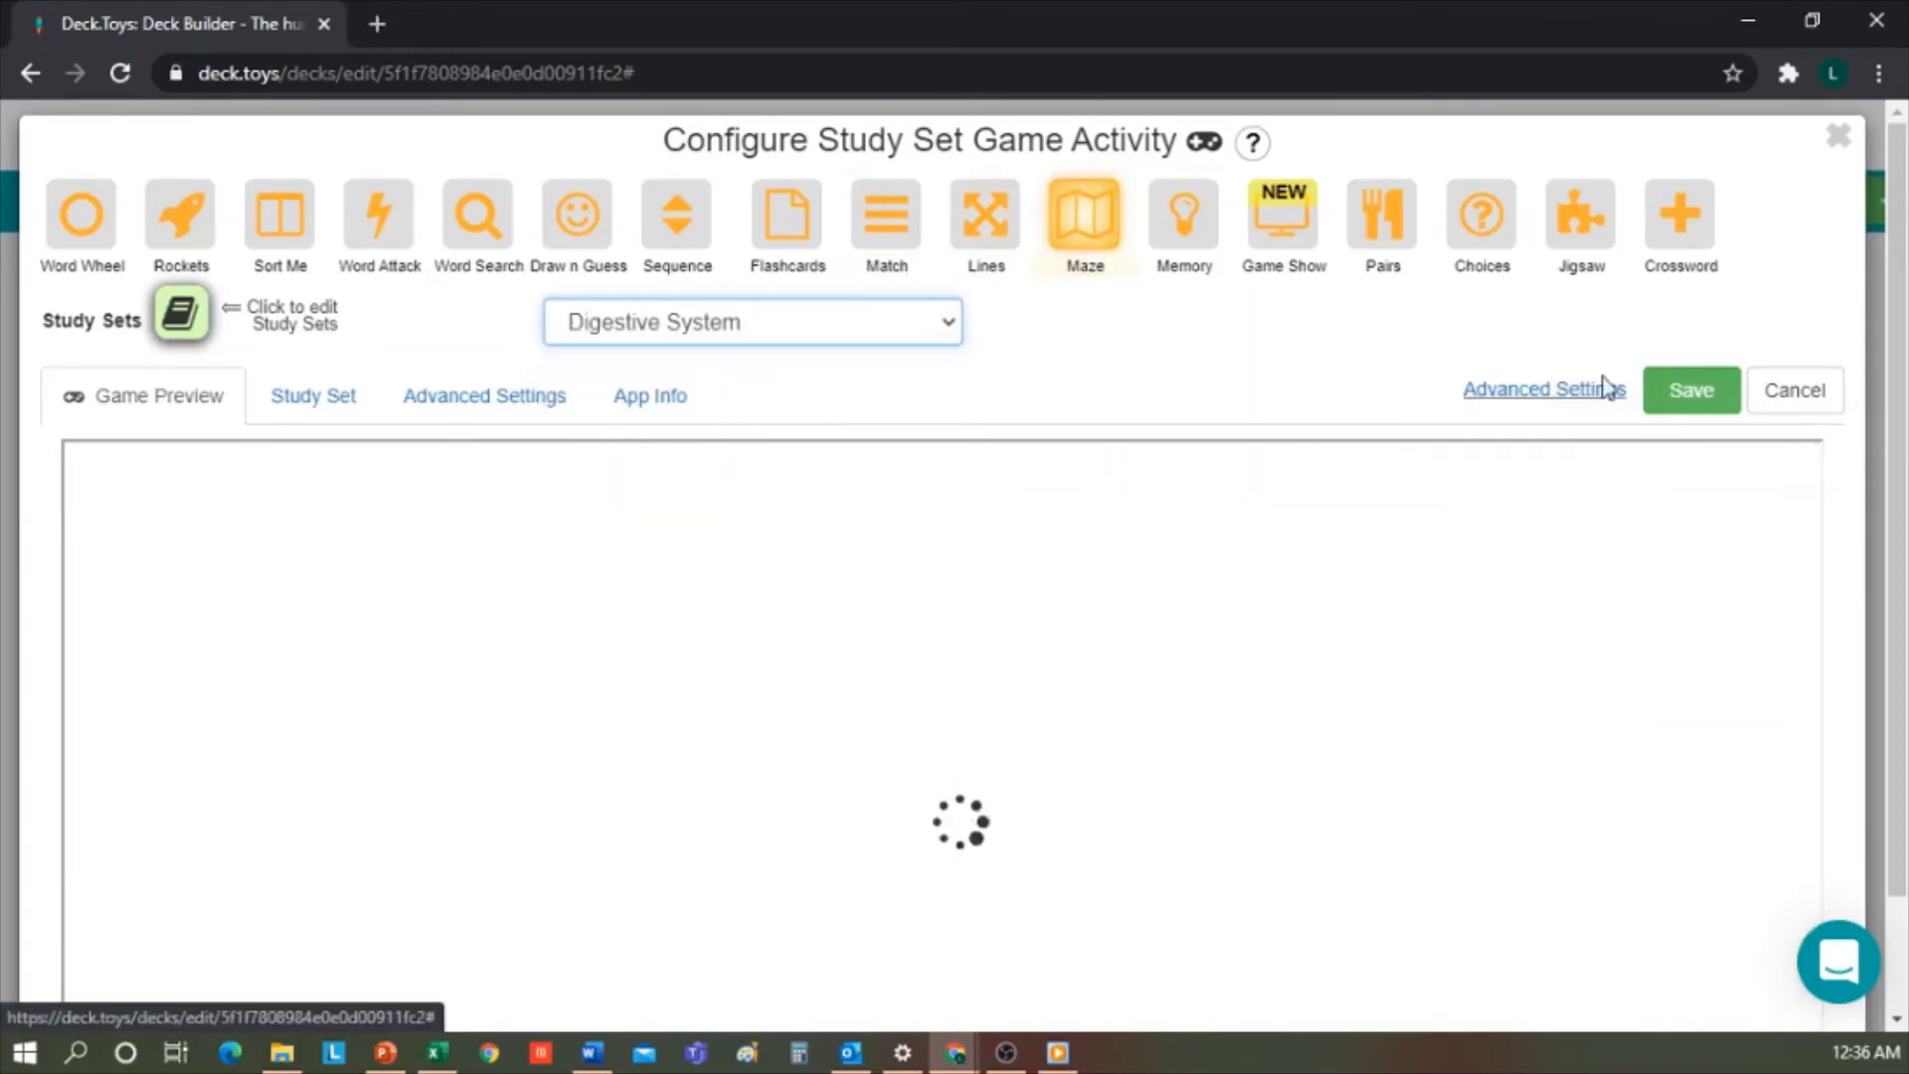
pyautogui.click(1692, 389)
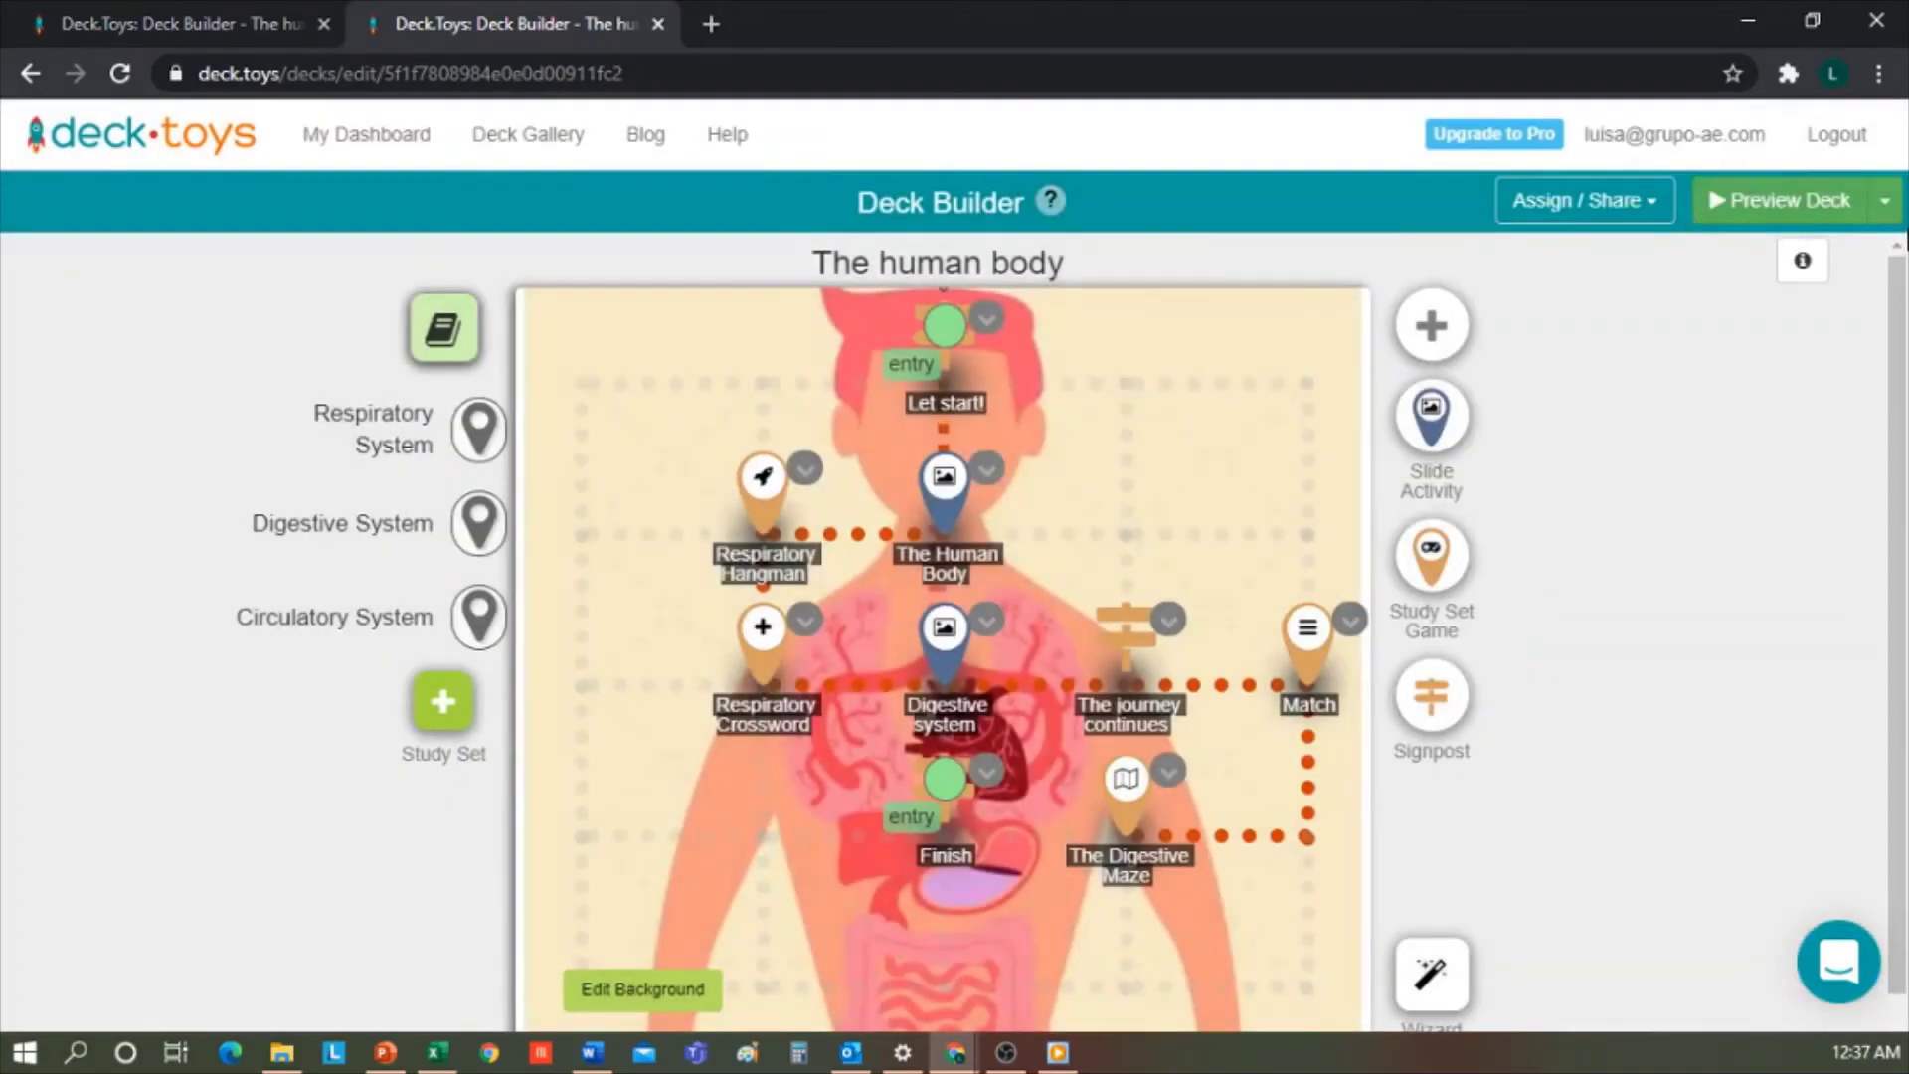
# Preview the deck as a test student and guess E, A and another letter in Respiratory Hangman.
pyautogui.click(1730, 202)
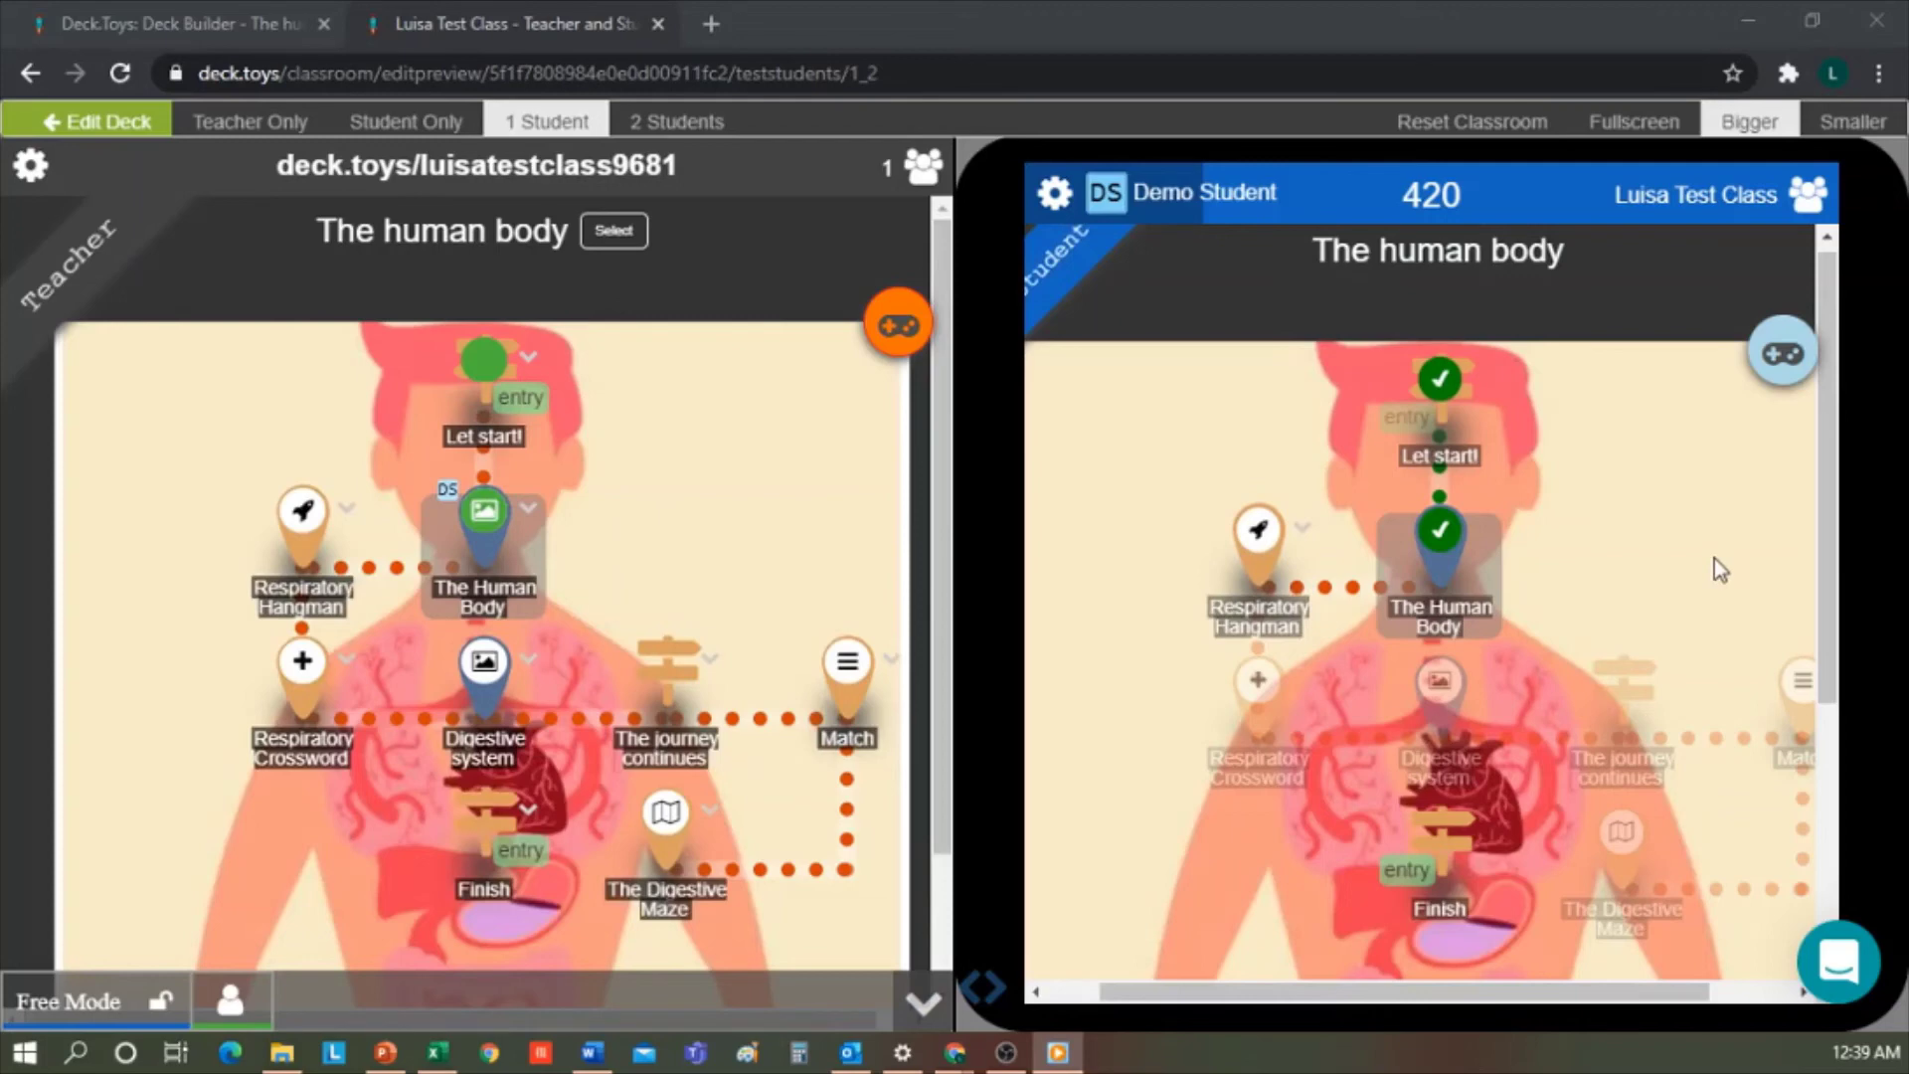
pyautogui.click(1260, 522)
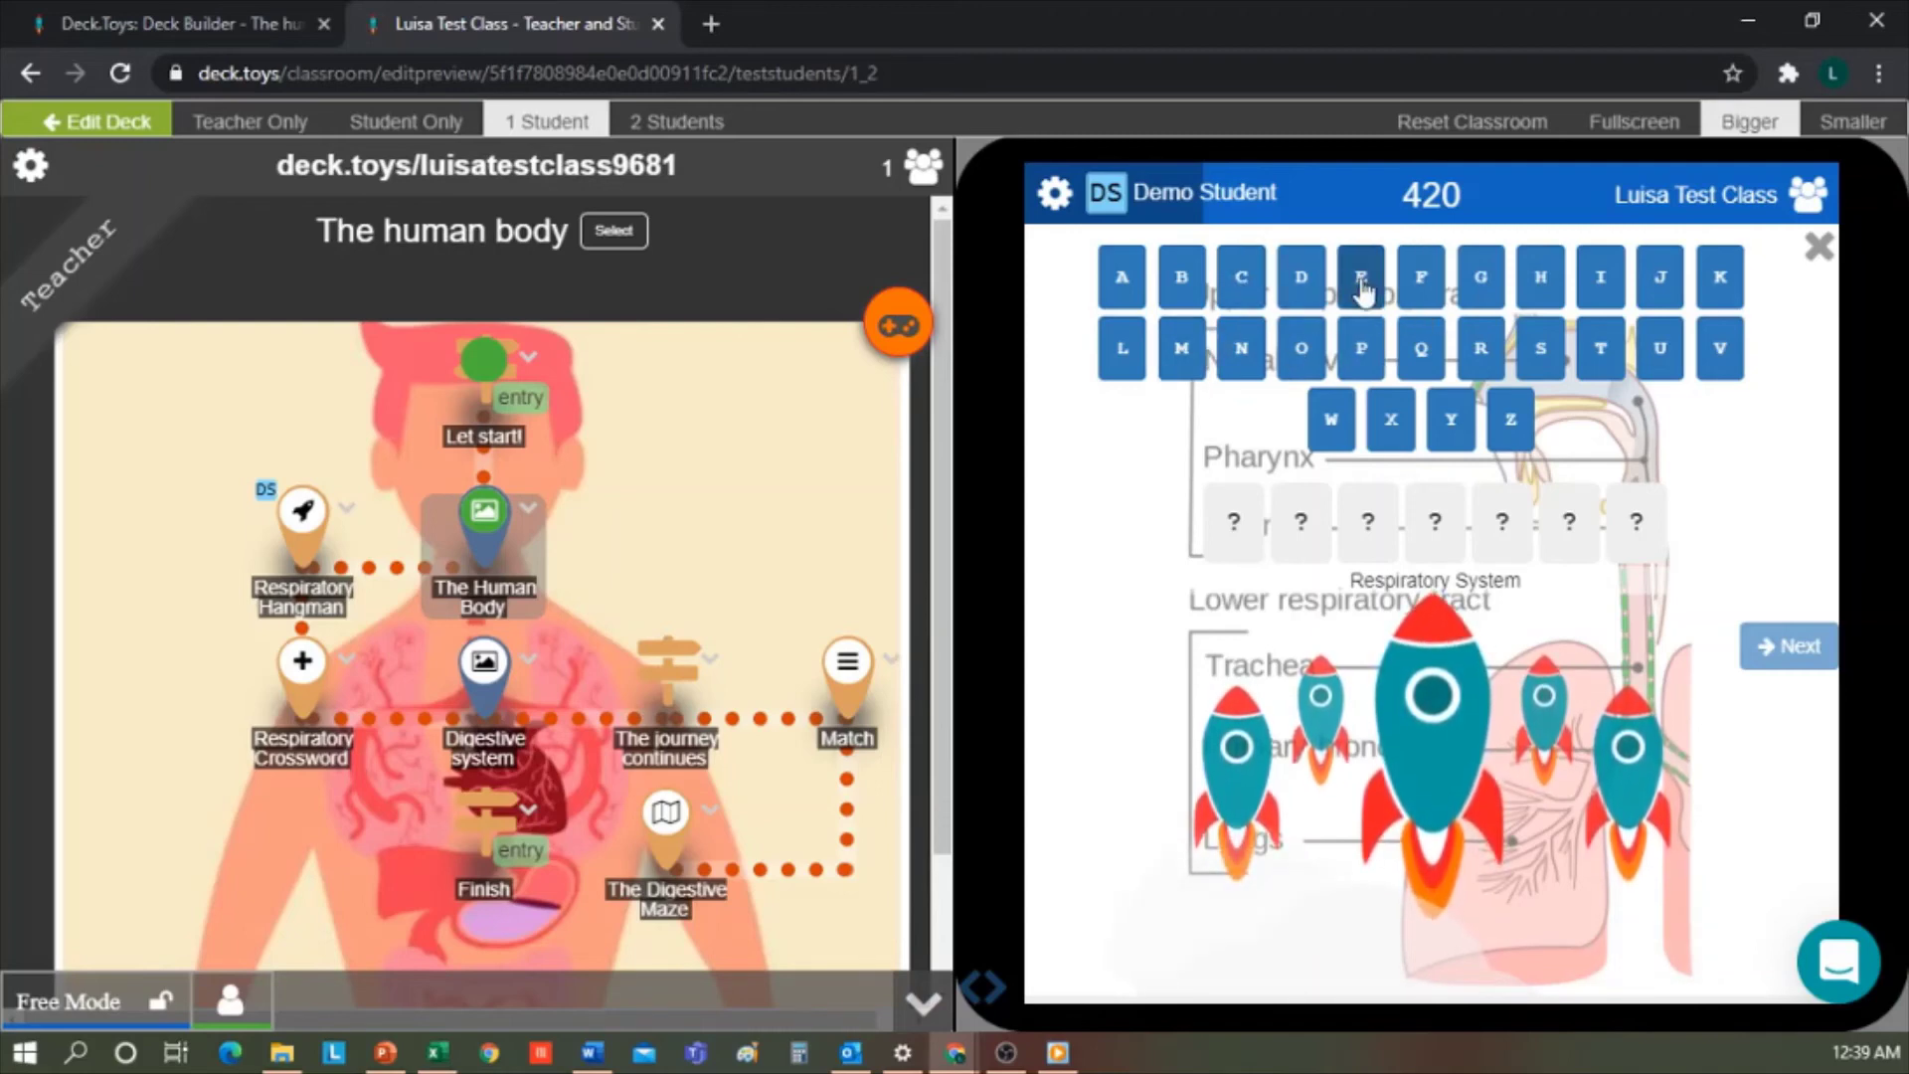
pyautogui.click(1364, 278)
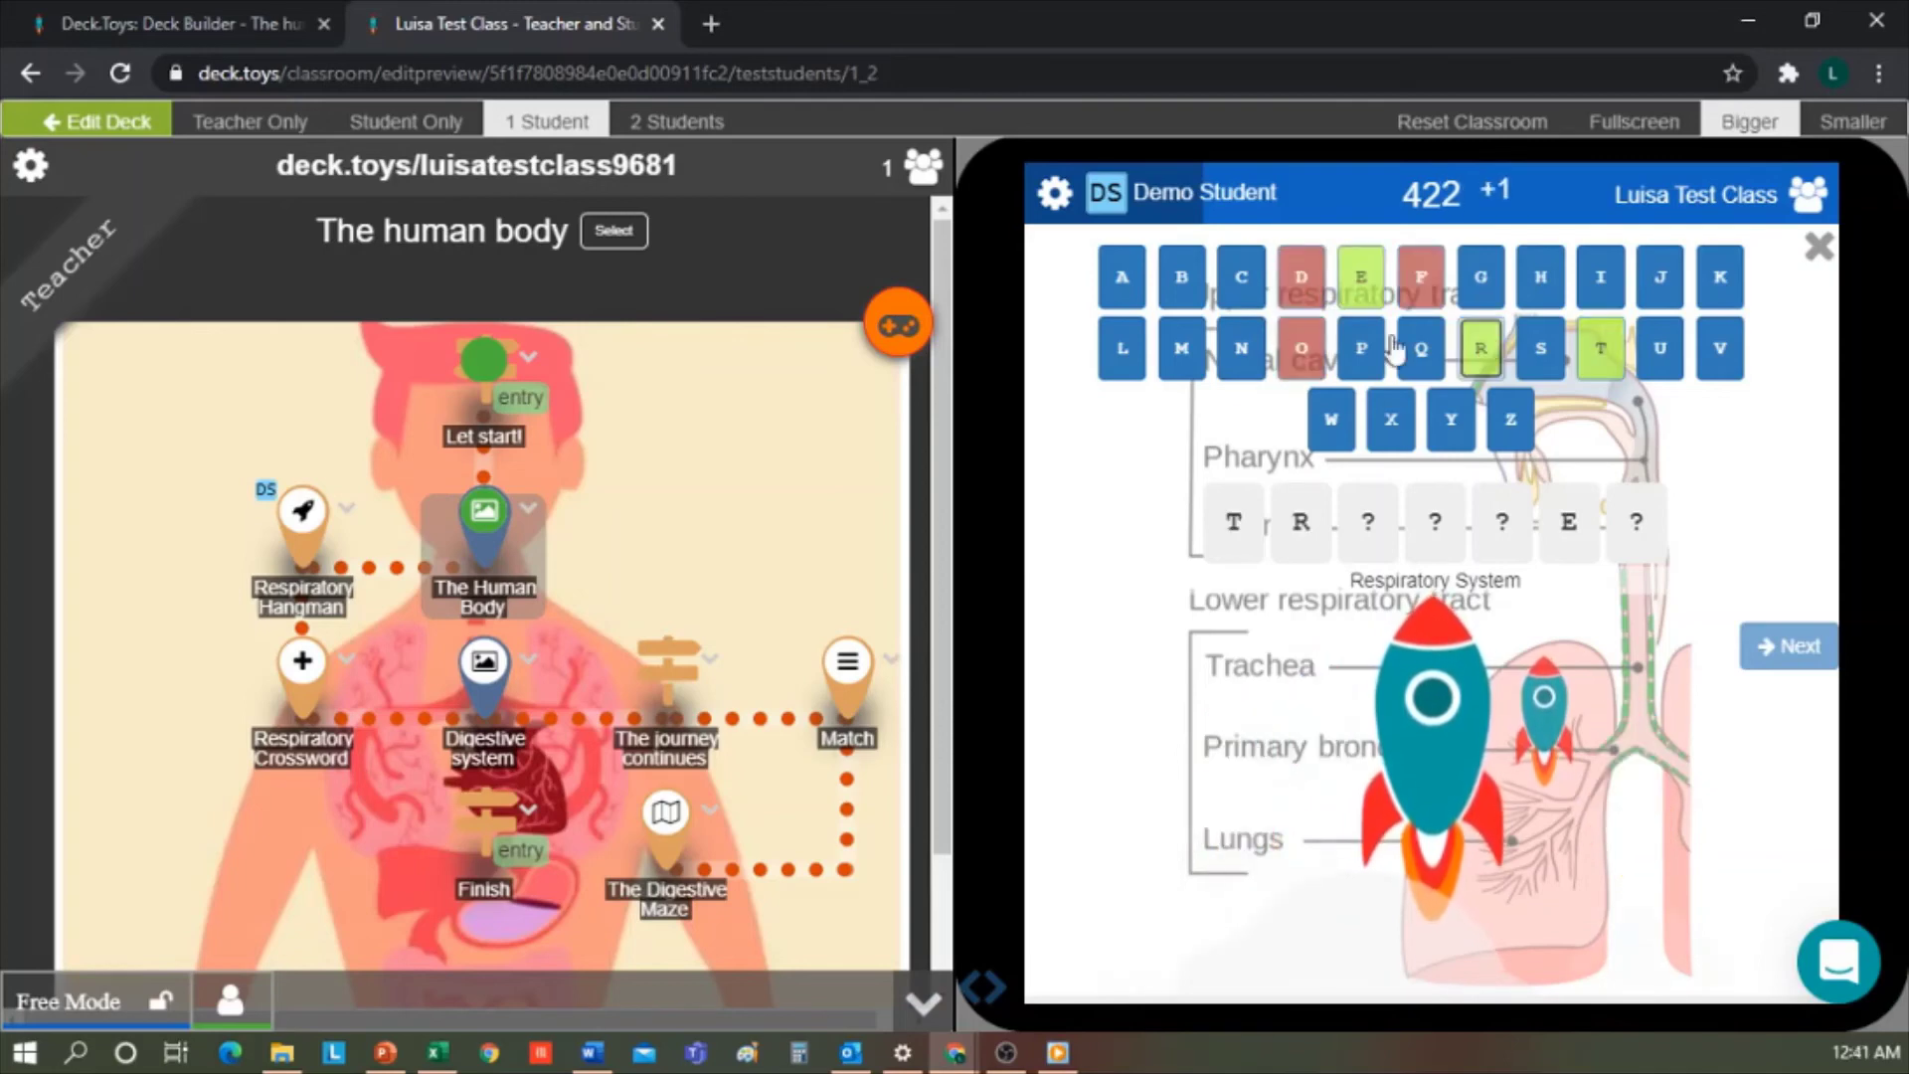
pyautogui.click(1123, 278)
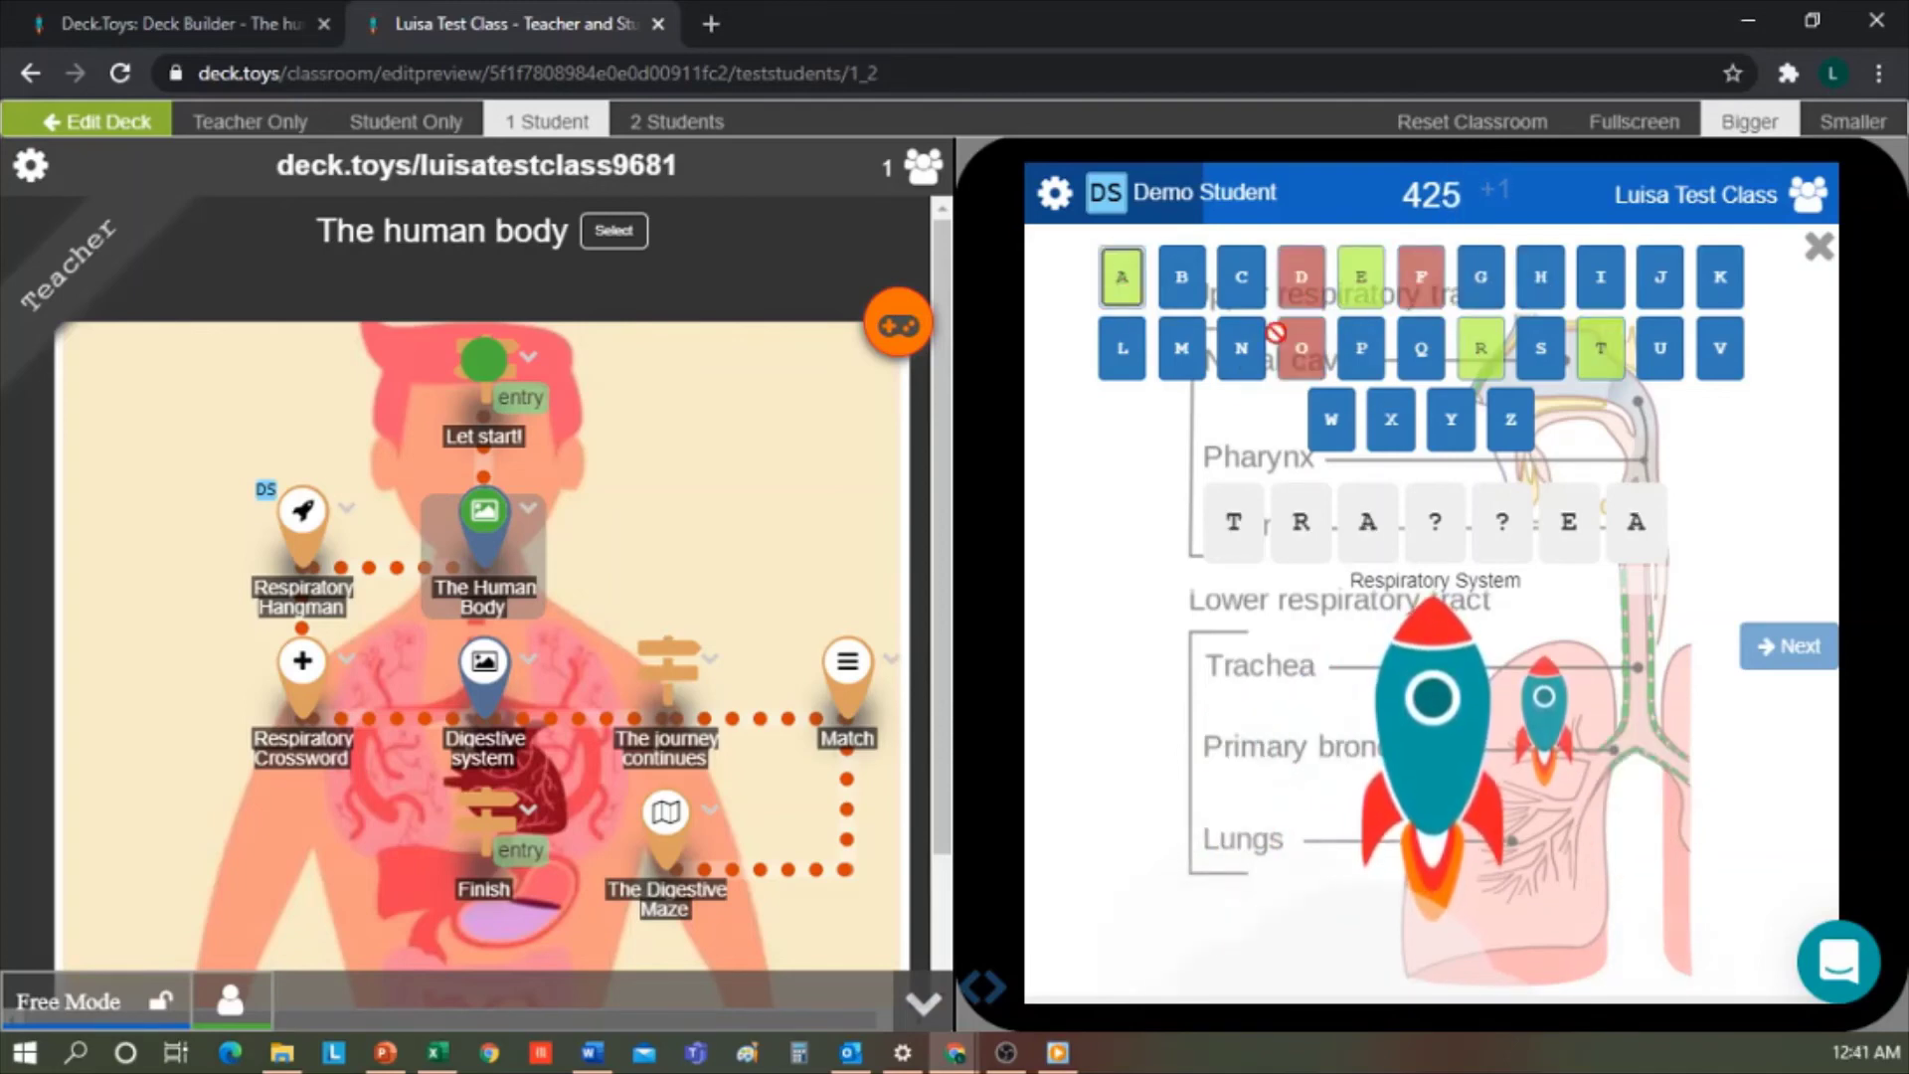
pyautogui.click(1422, 347)
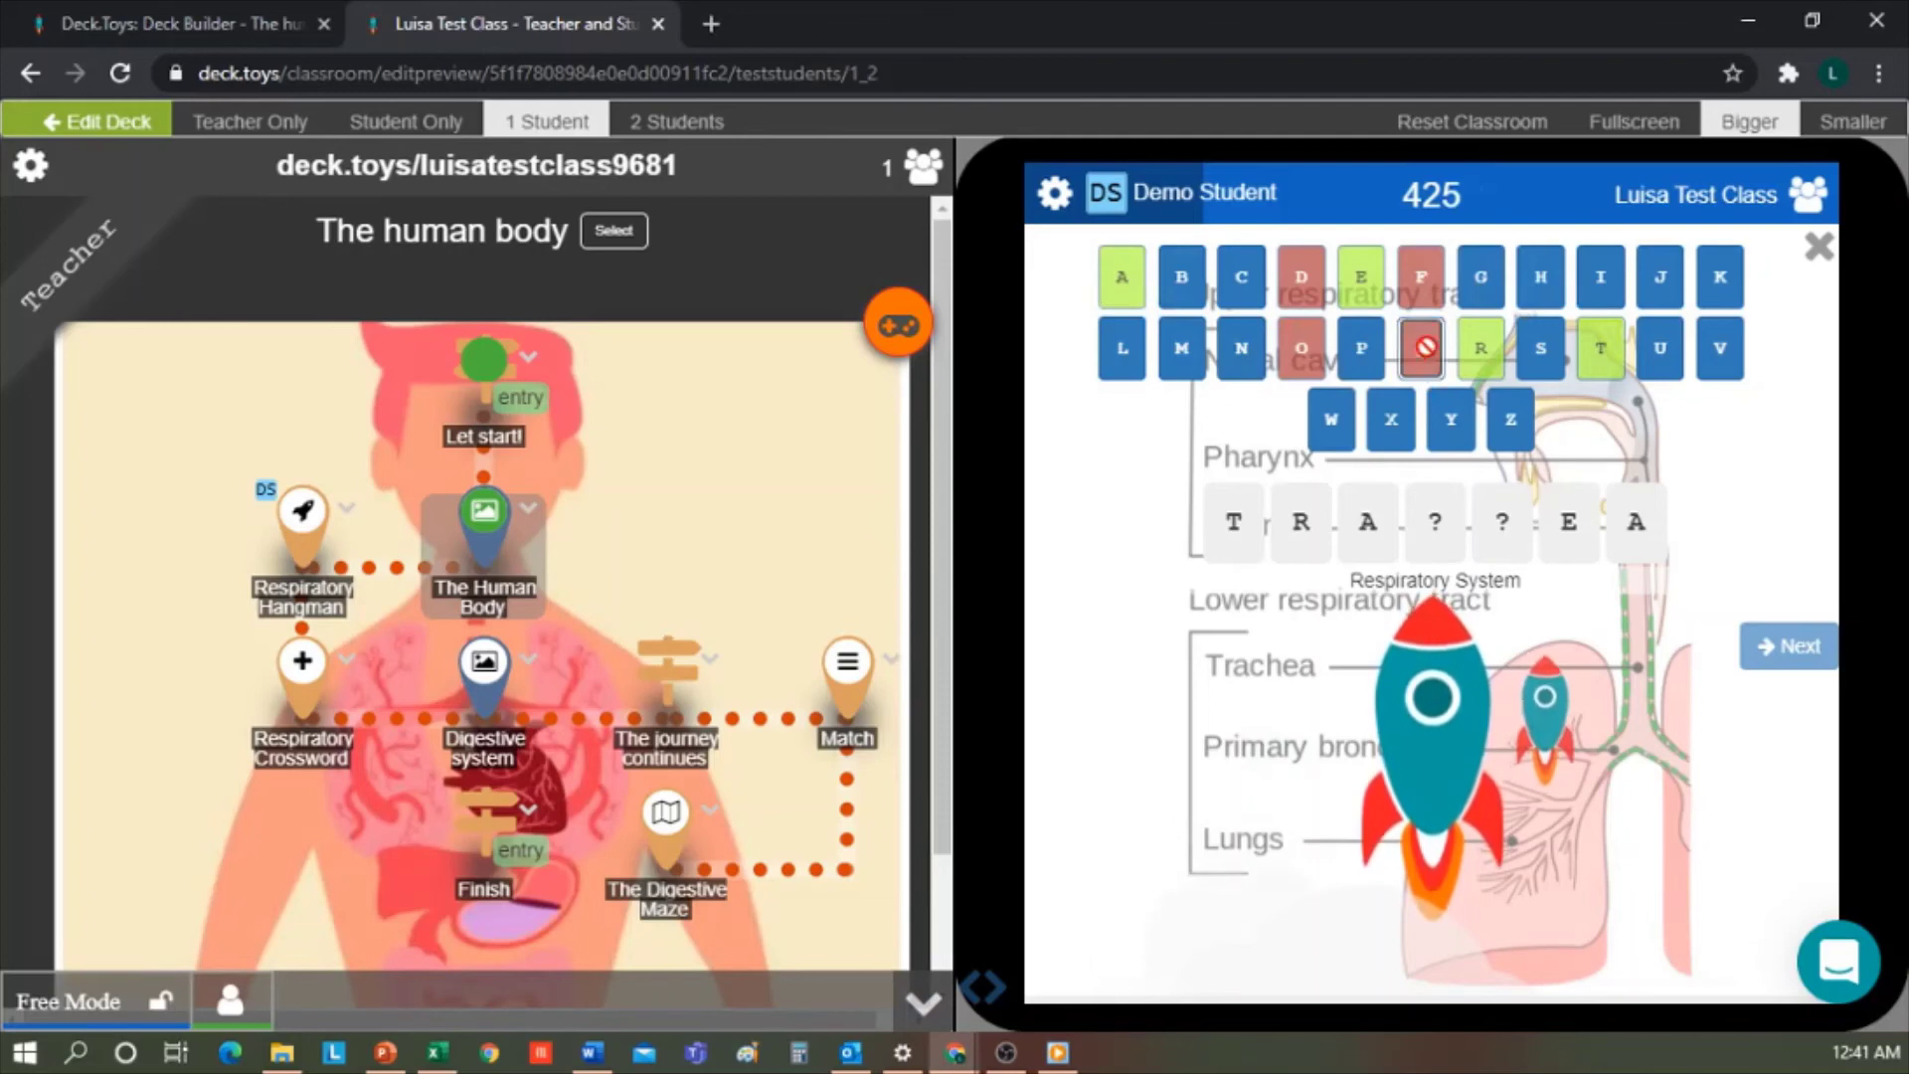
# Close the hangman game and confirm a later activity on the path stays locked.
pyautogui.click(1819, 246)
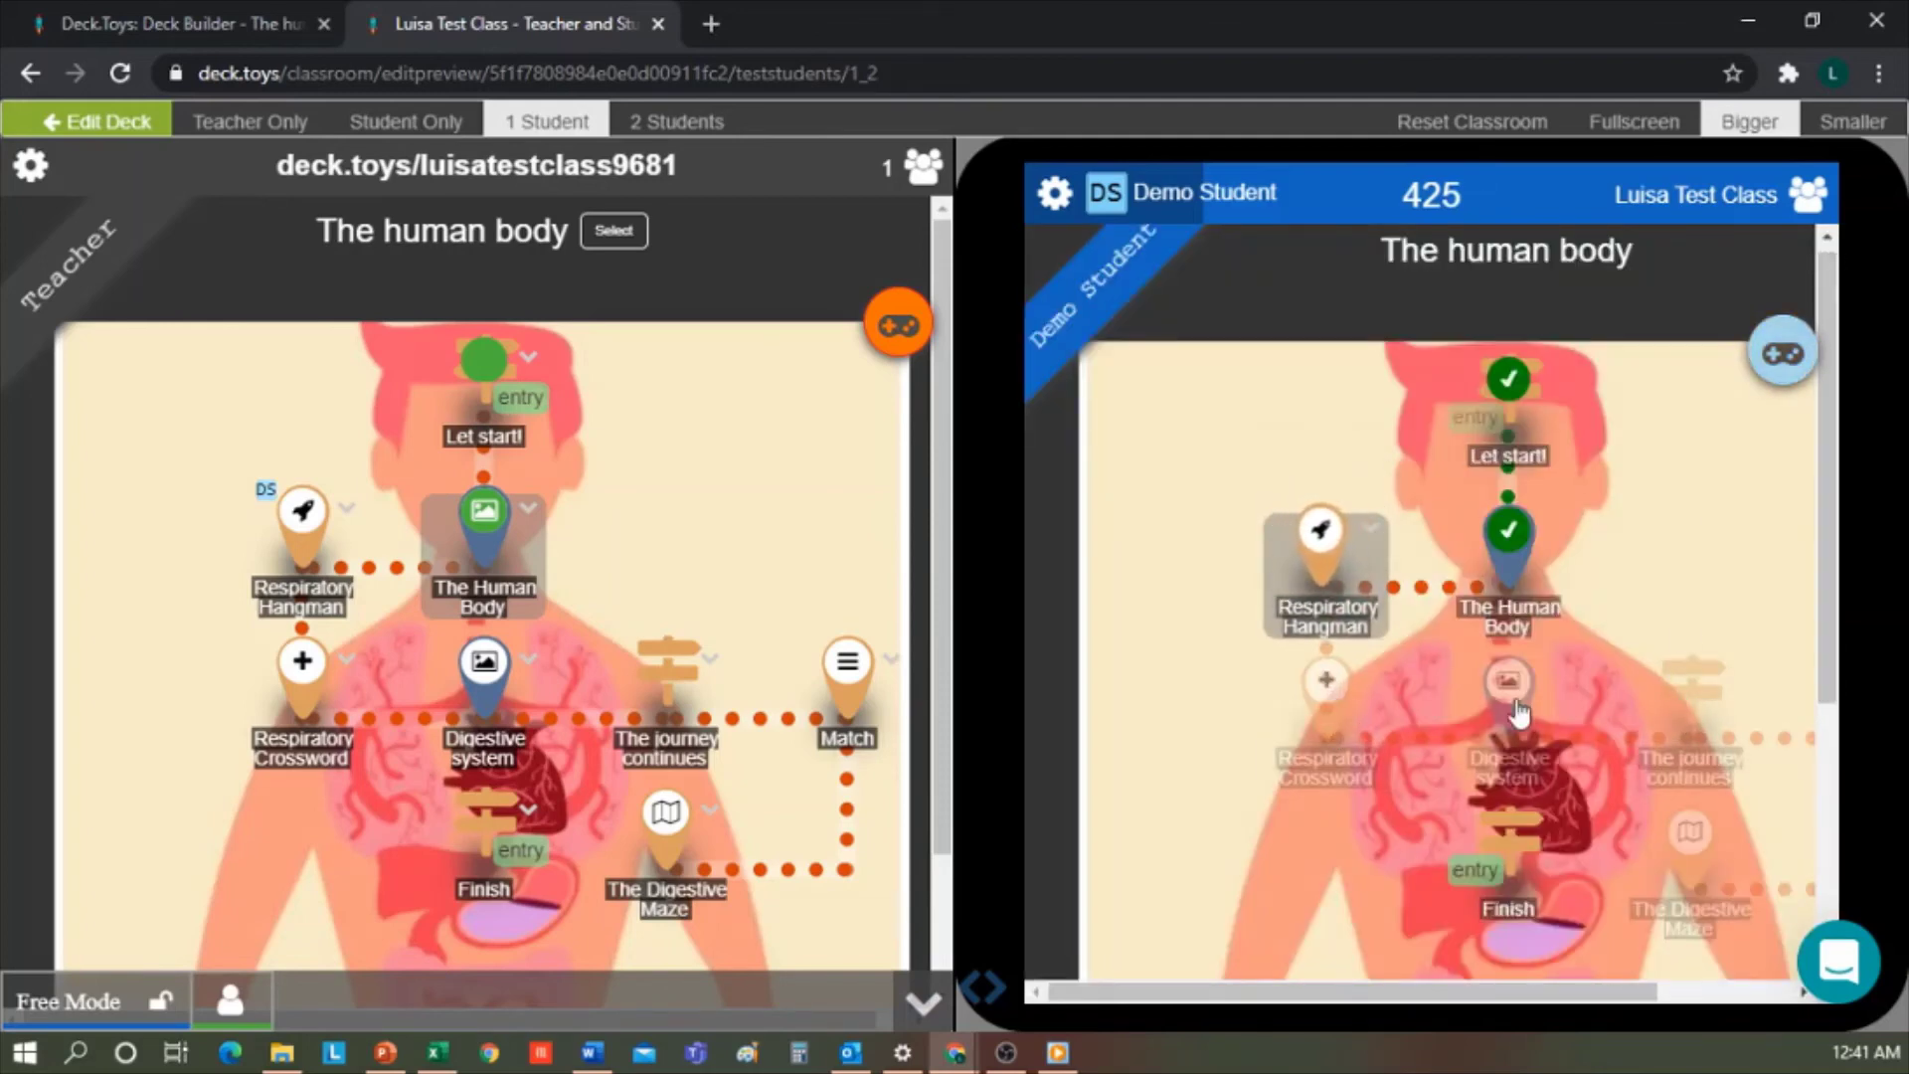
pyautogui.click(1331, 712)
pyautogui.click(1430, 753)
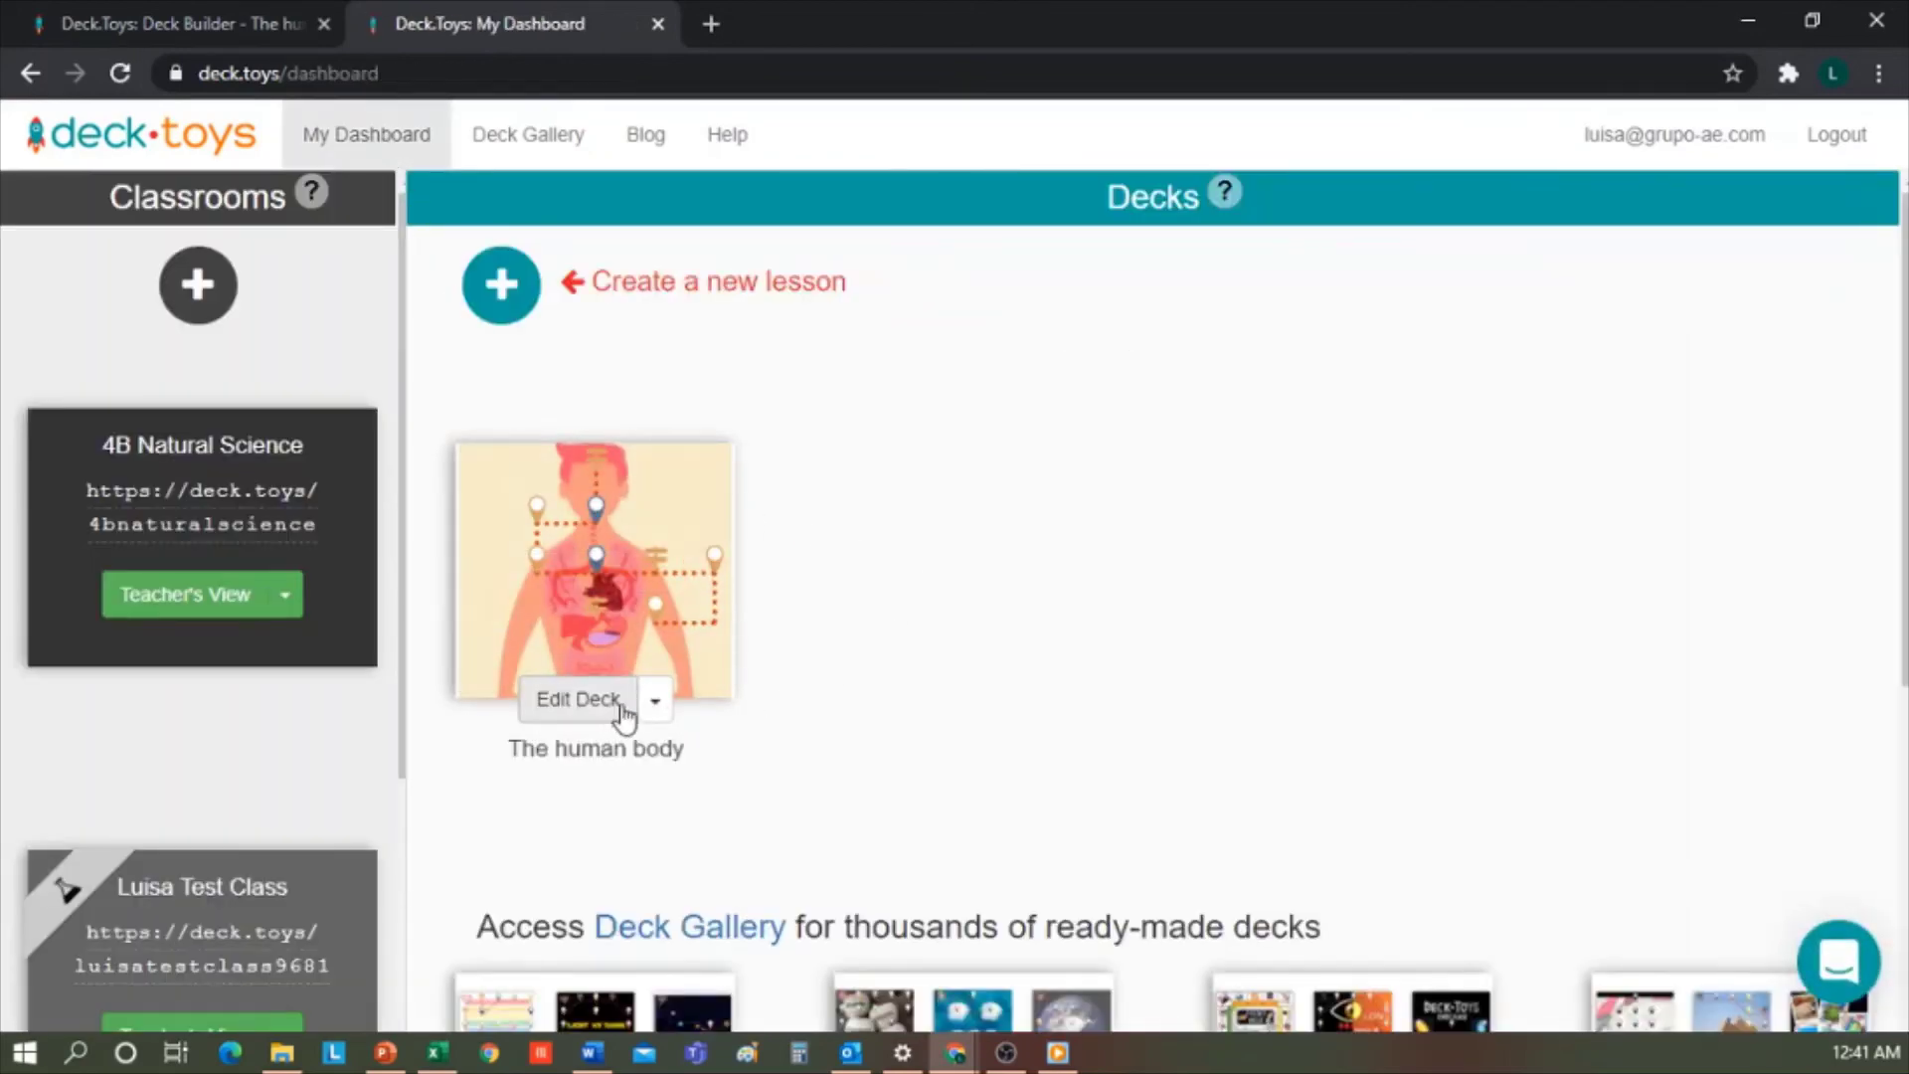
# Assign The human body deck to the 4B Natural Science class and dismiss the confirmation.
pyautogui.click(655, 708)
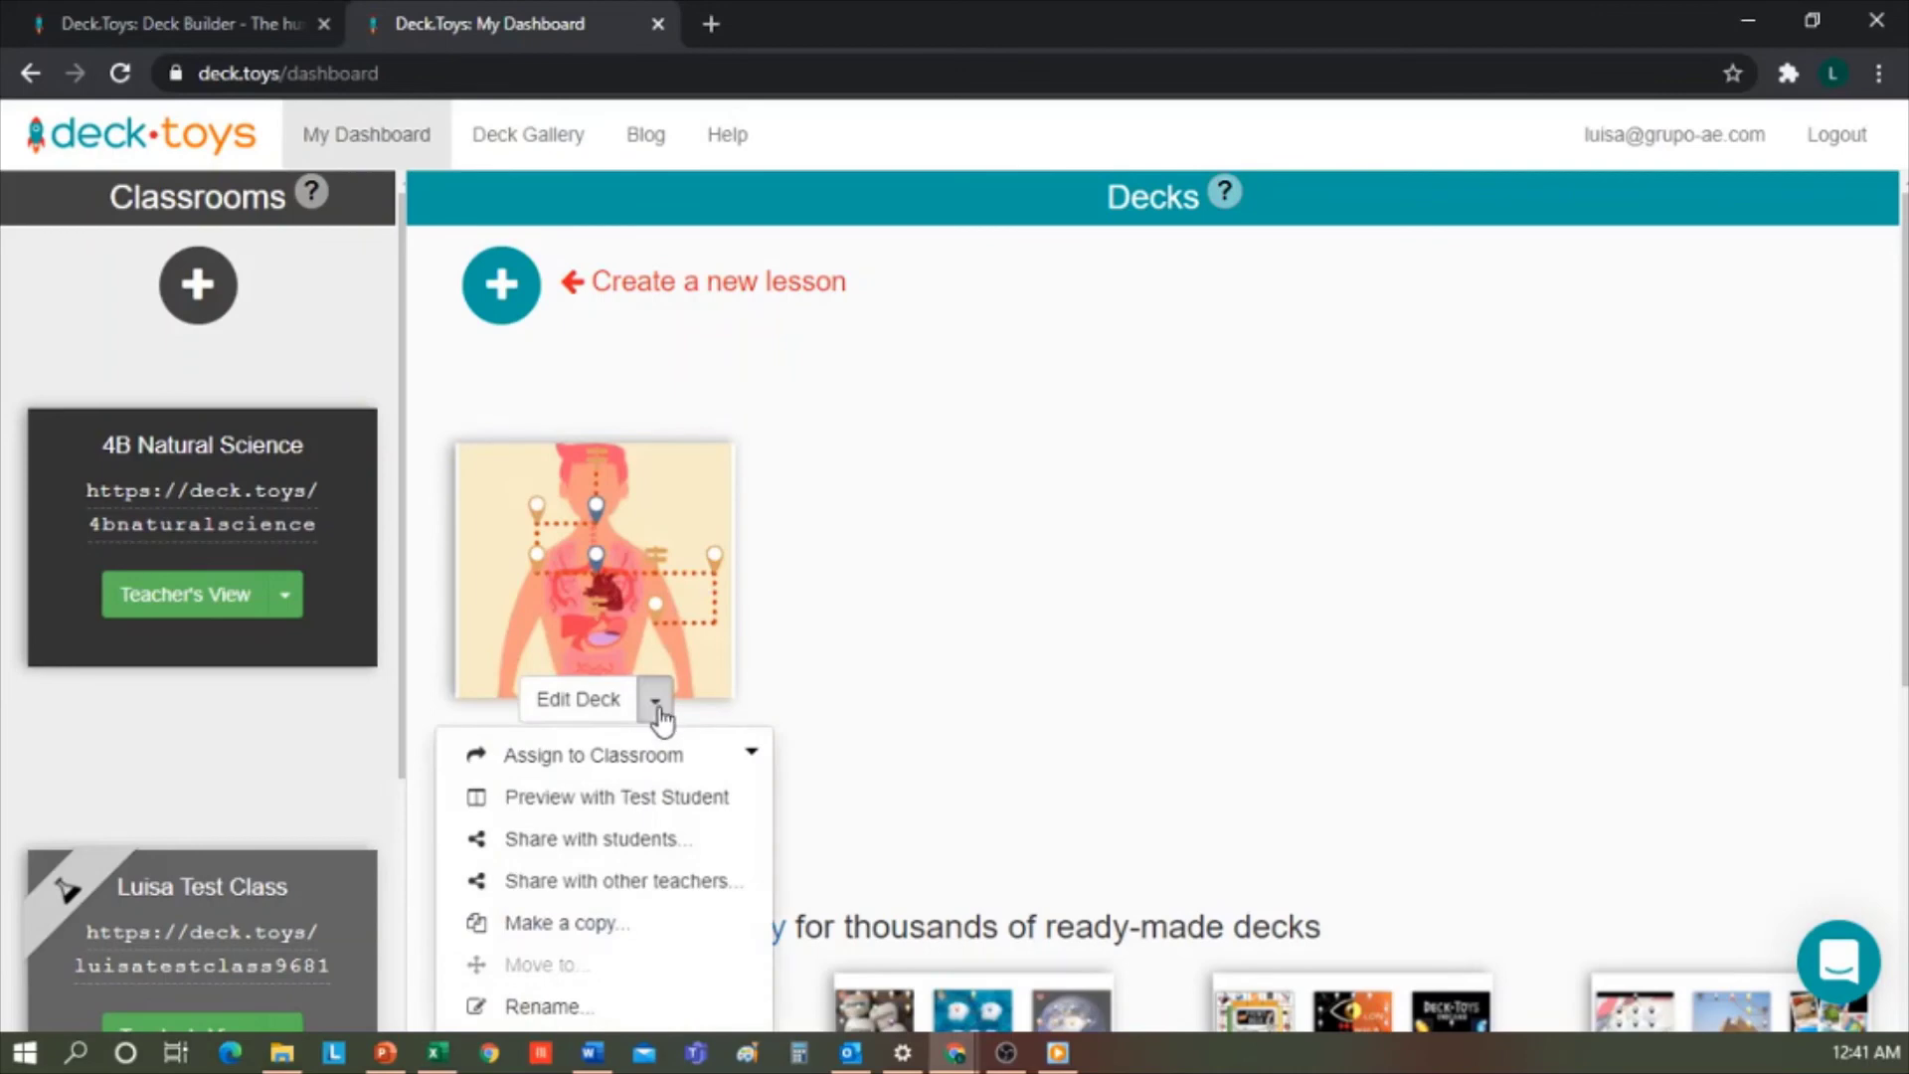
pyautogui.scroll(-1, 661, 718)
pyautogui.click(686, 616)
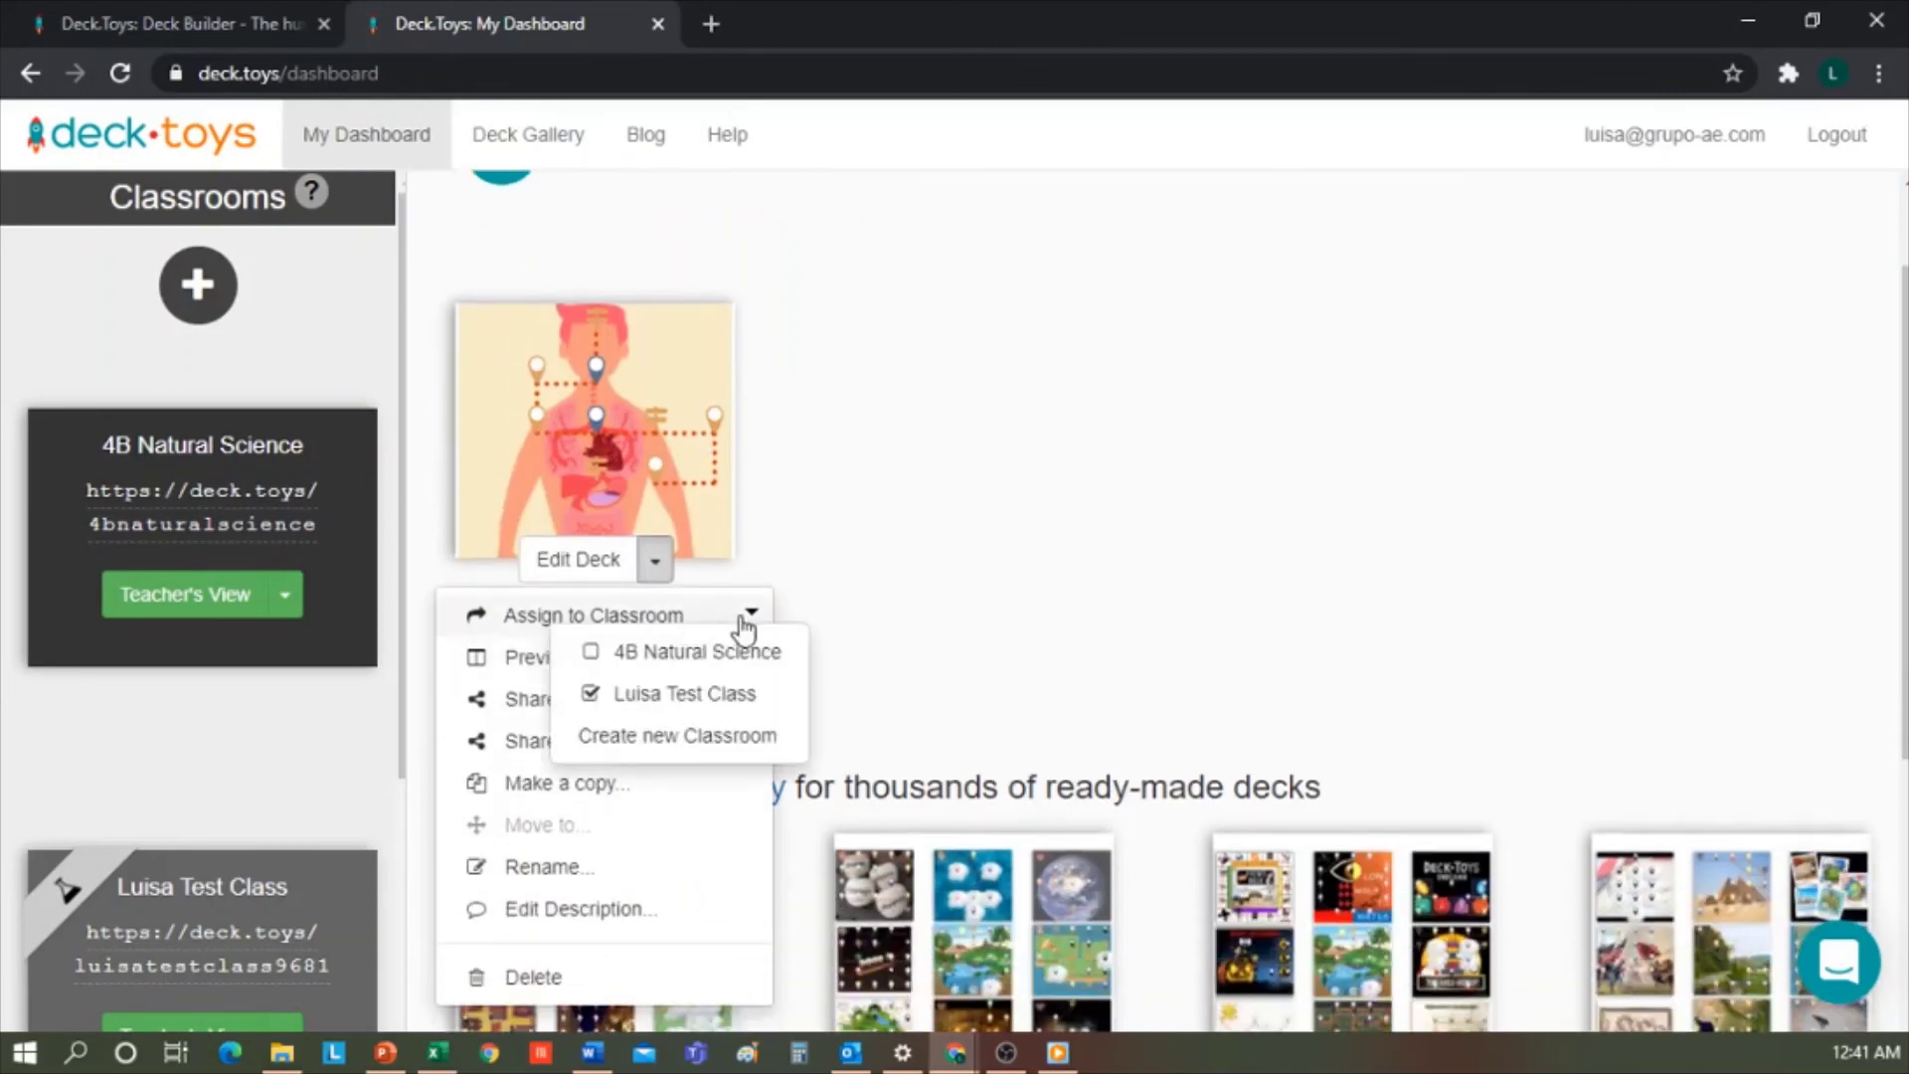
pyautogui.click(590, 654)
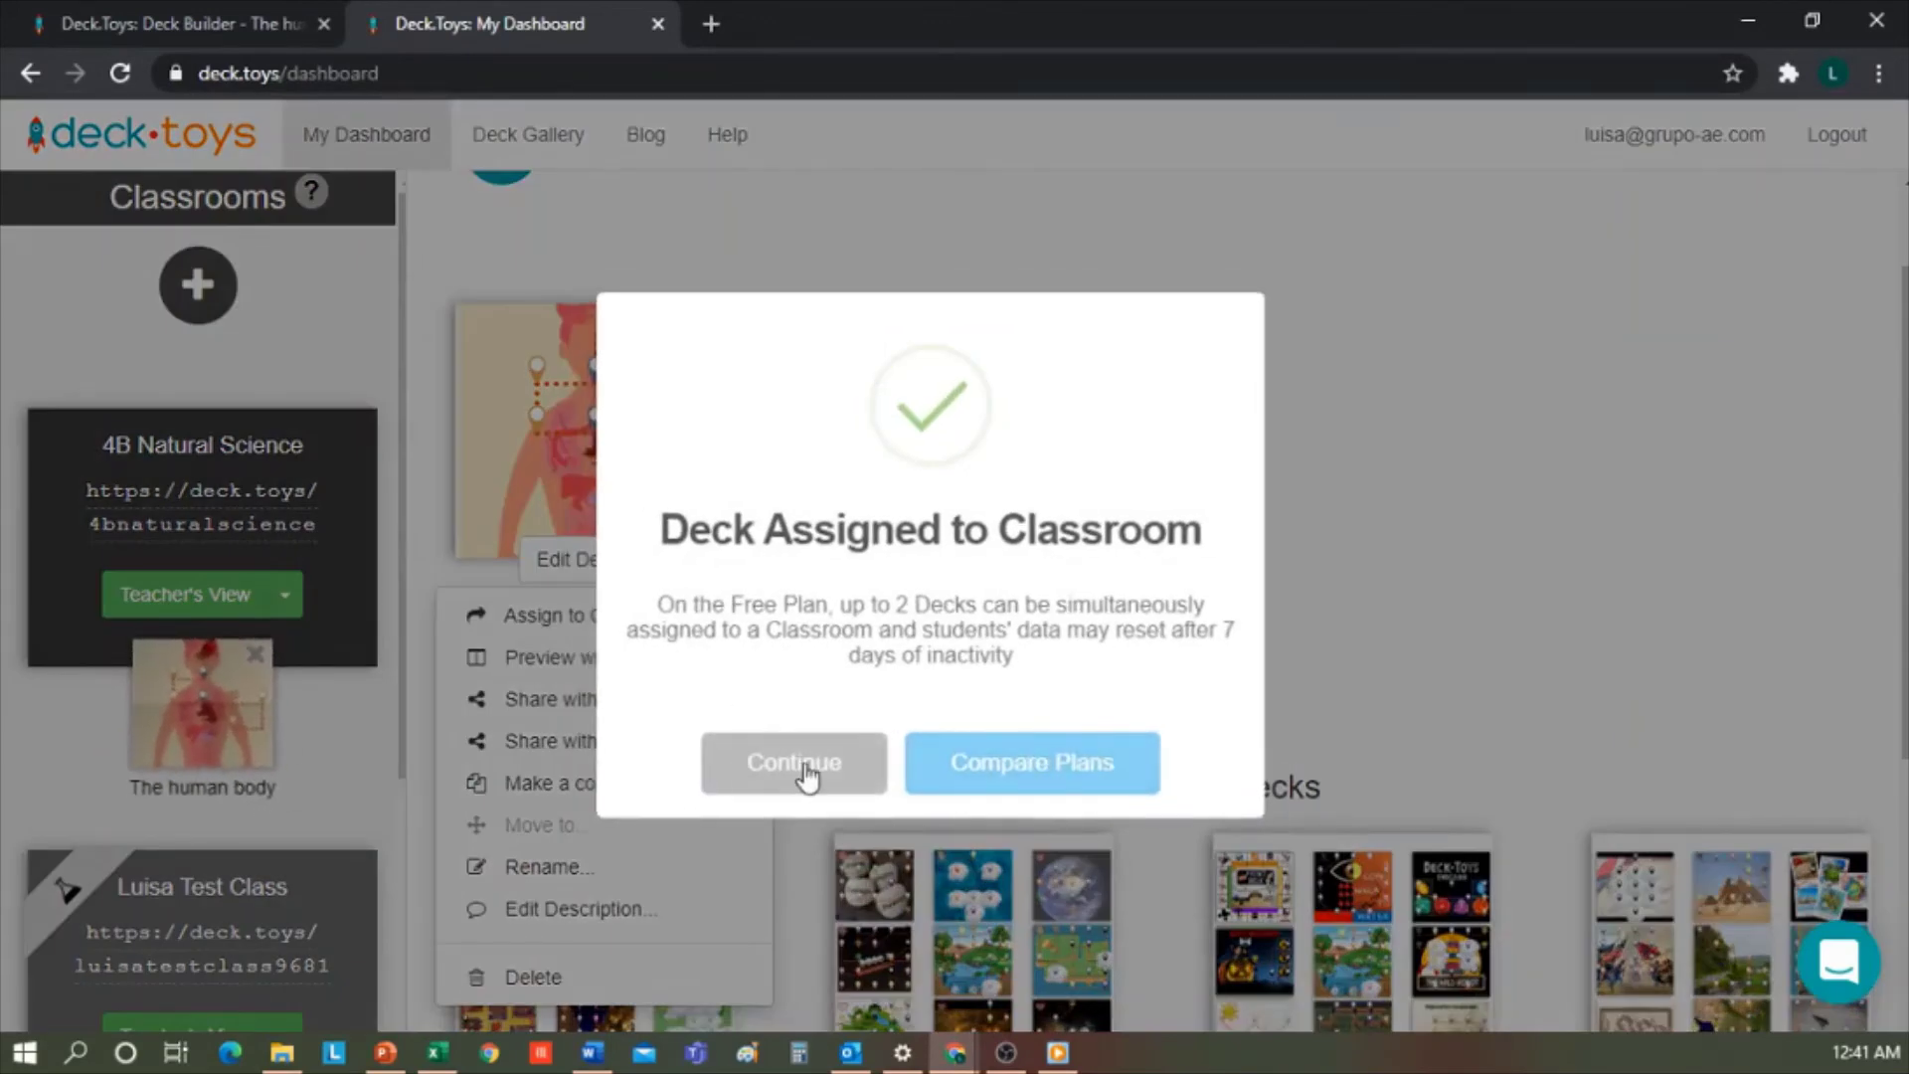
pyautogui.click(826, 771)
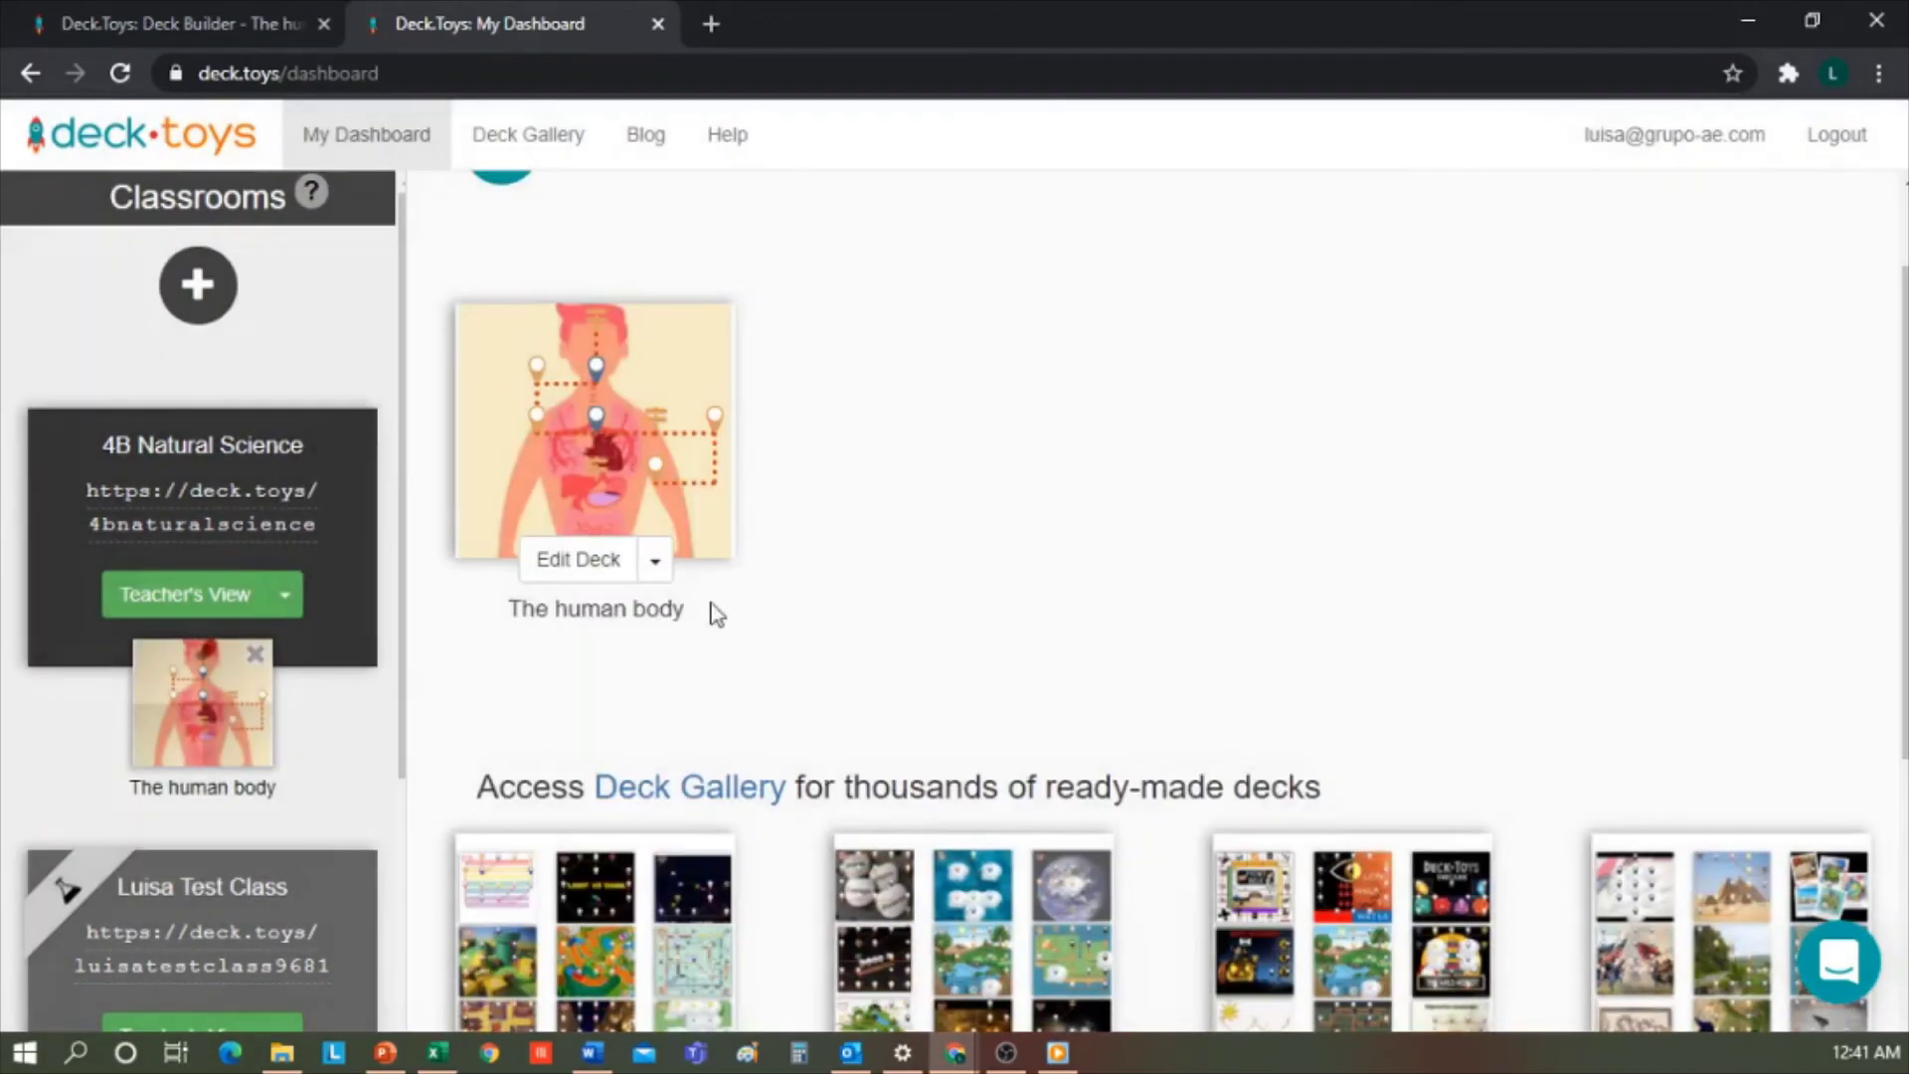
# Recheck the deck's assignable classrooms, then open the 4B Natural Science classroom options.
pyautogui.click(656, 564)
pyautogui.click(655, 616)
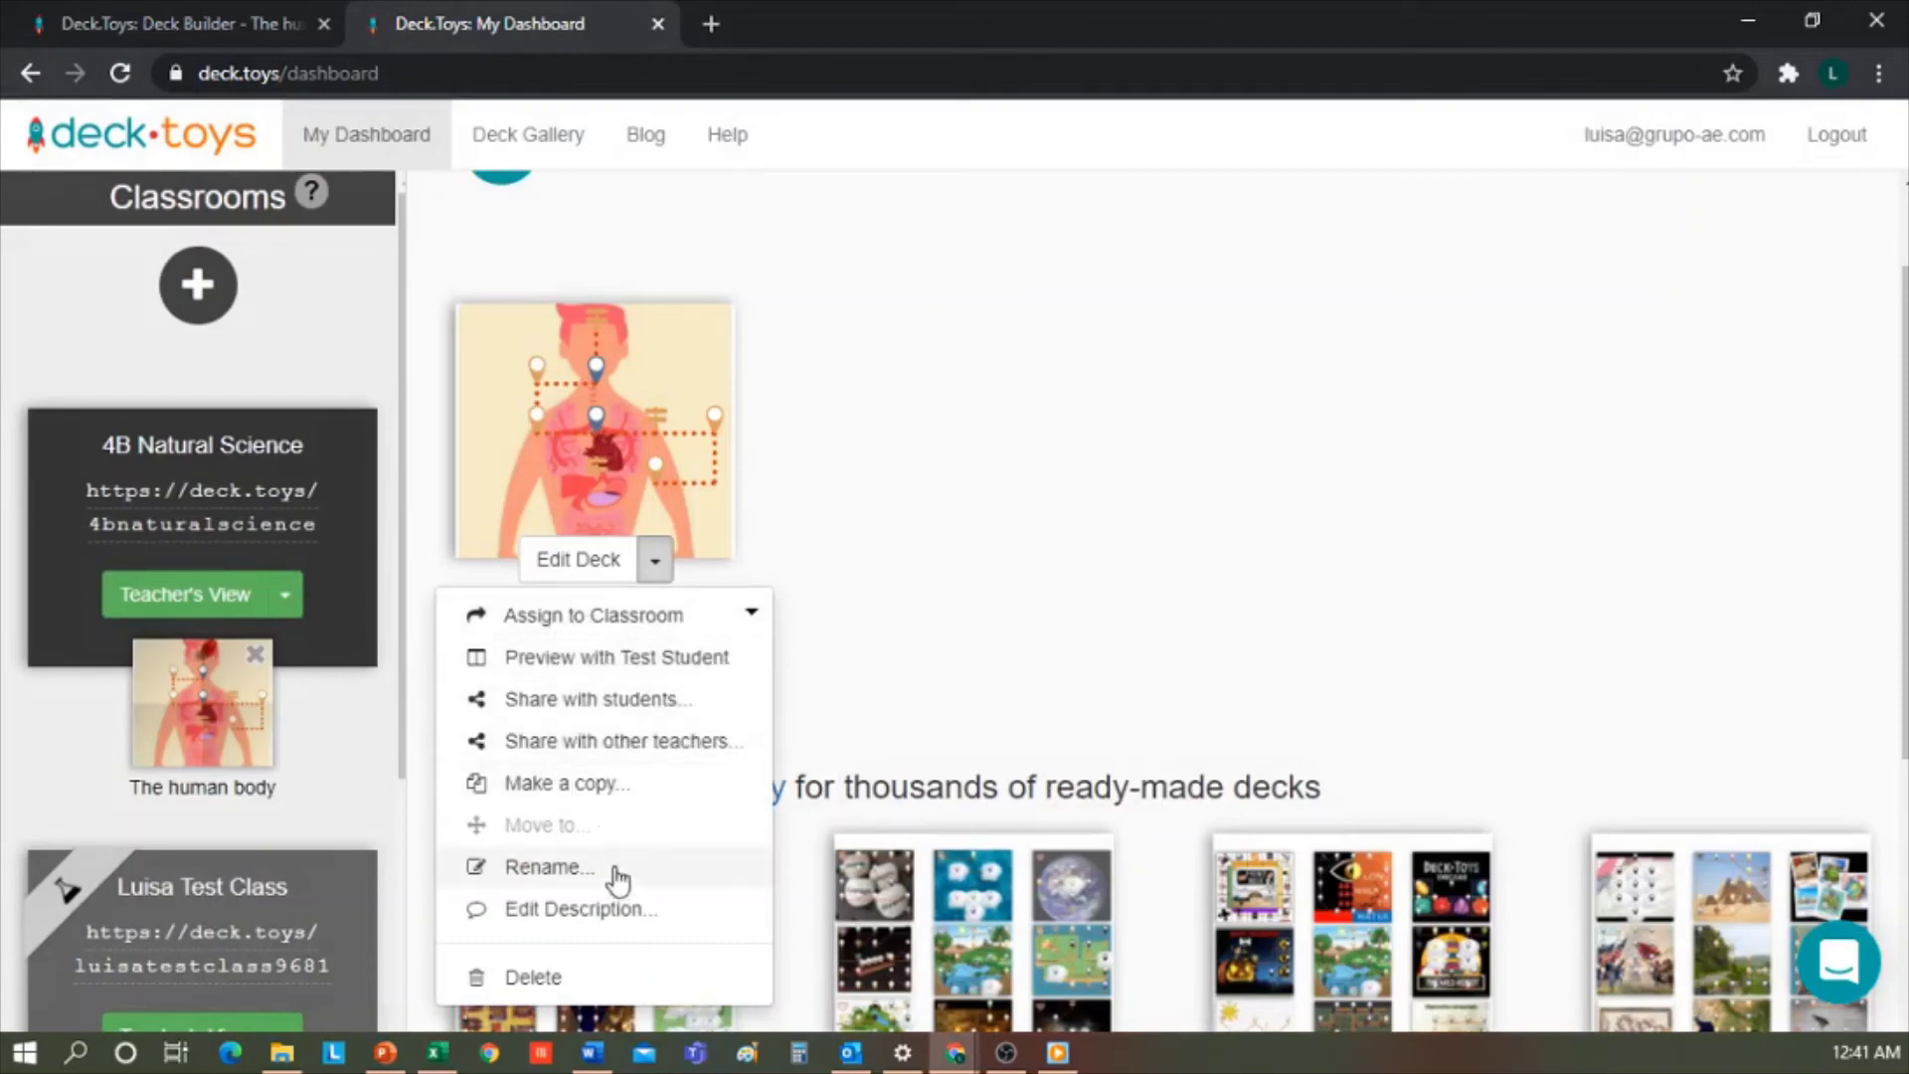
pyautogui.click(933, 519)
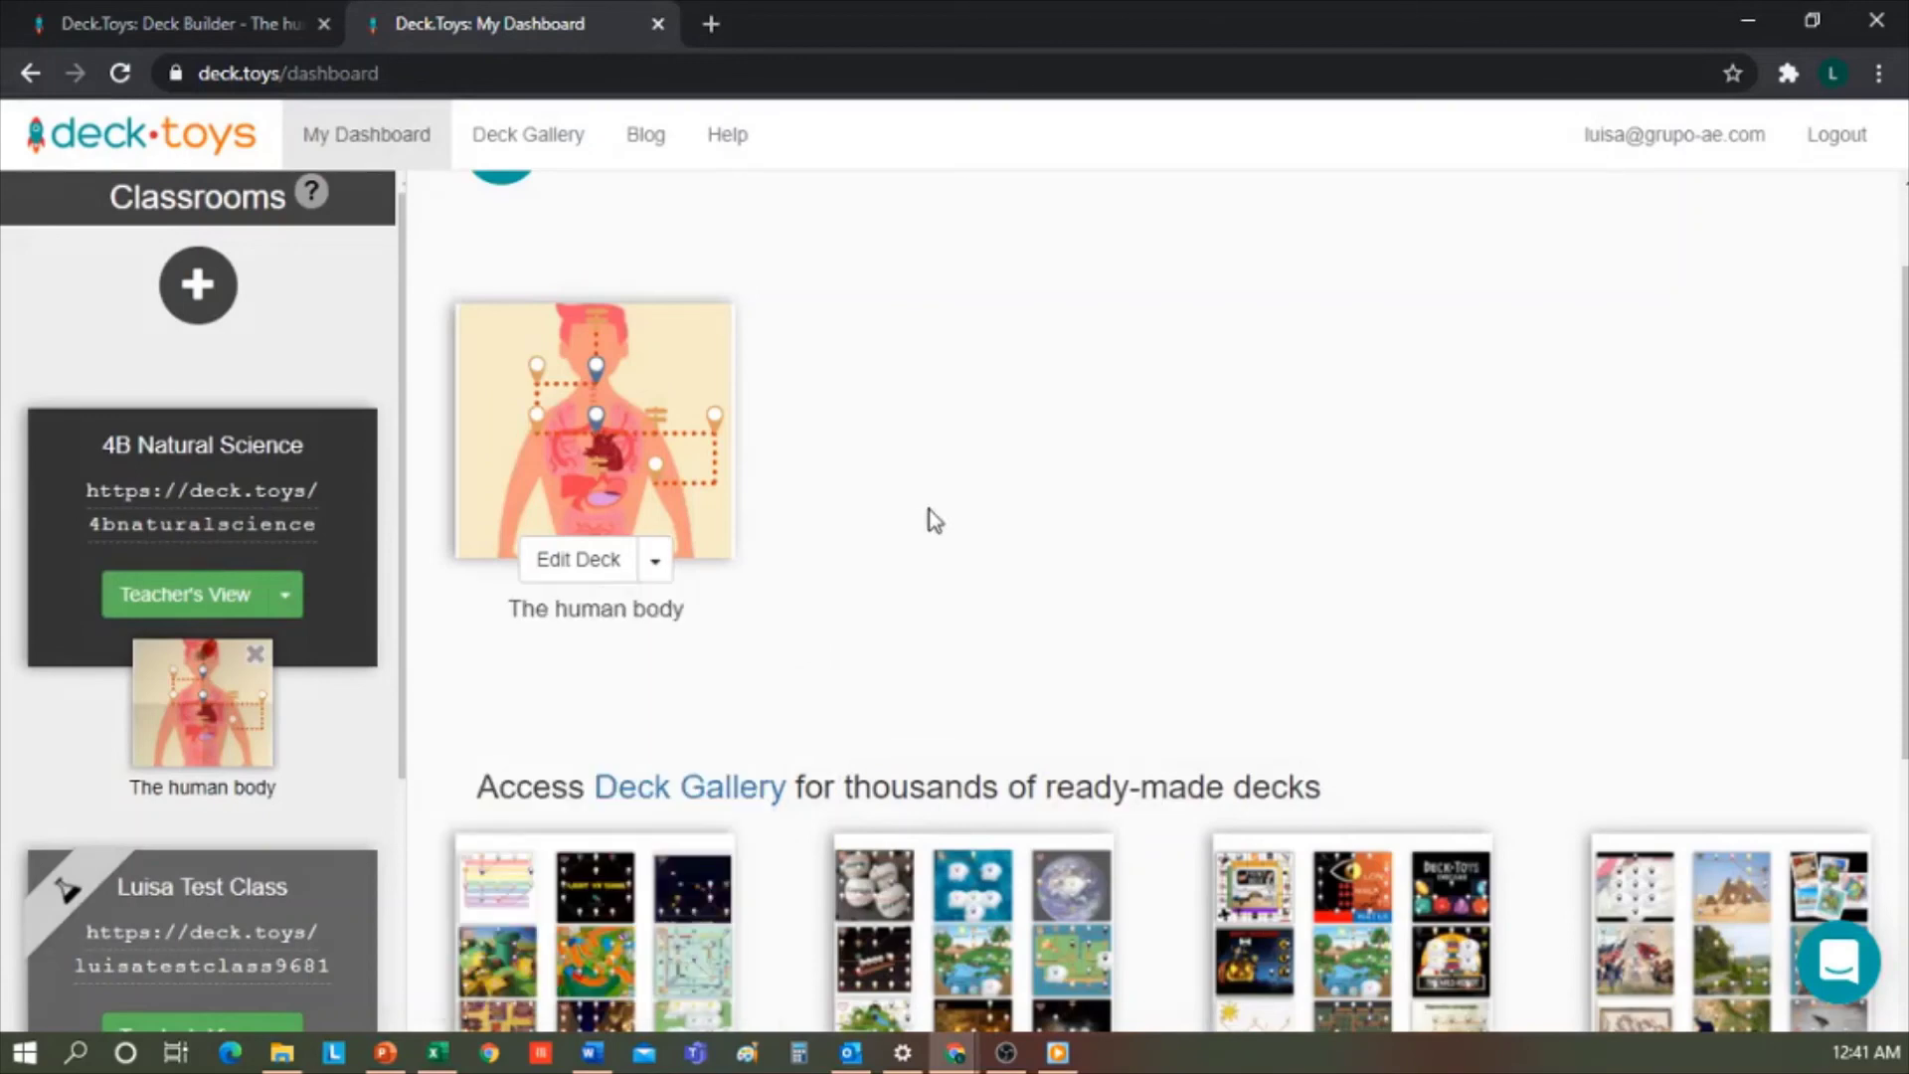
pyautogui.click(285, 595)
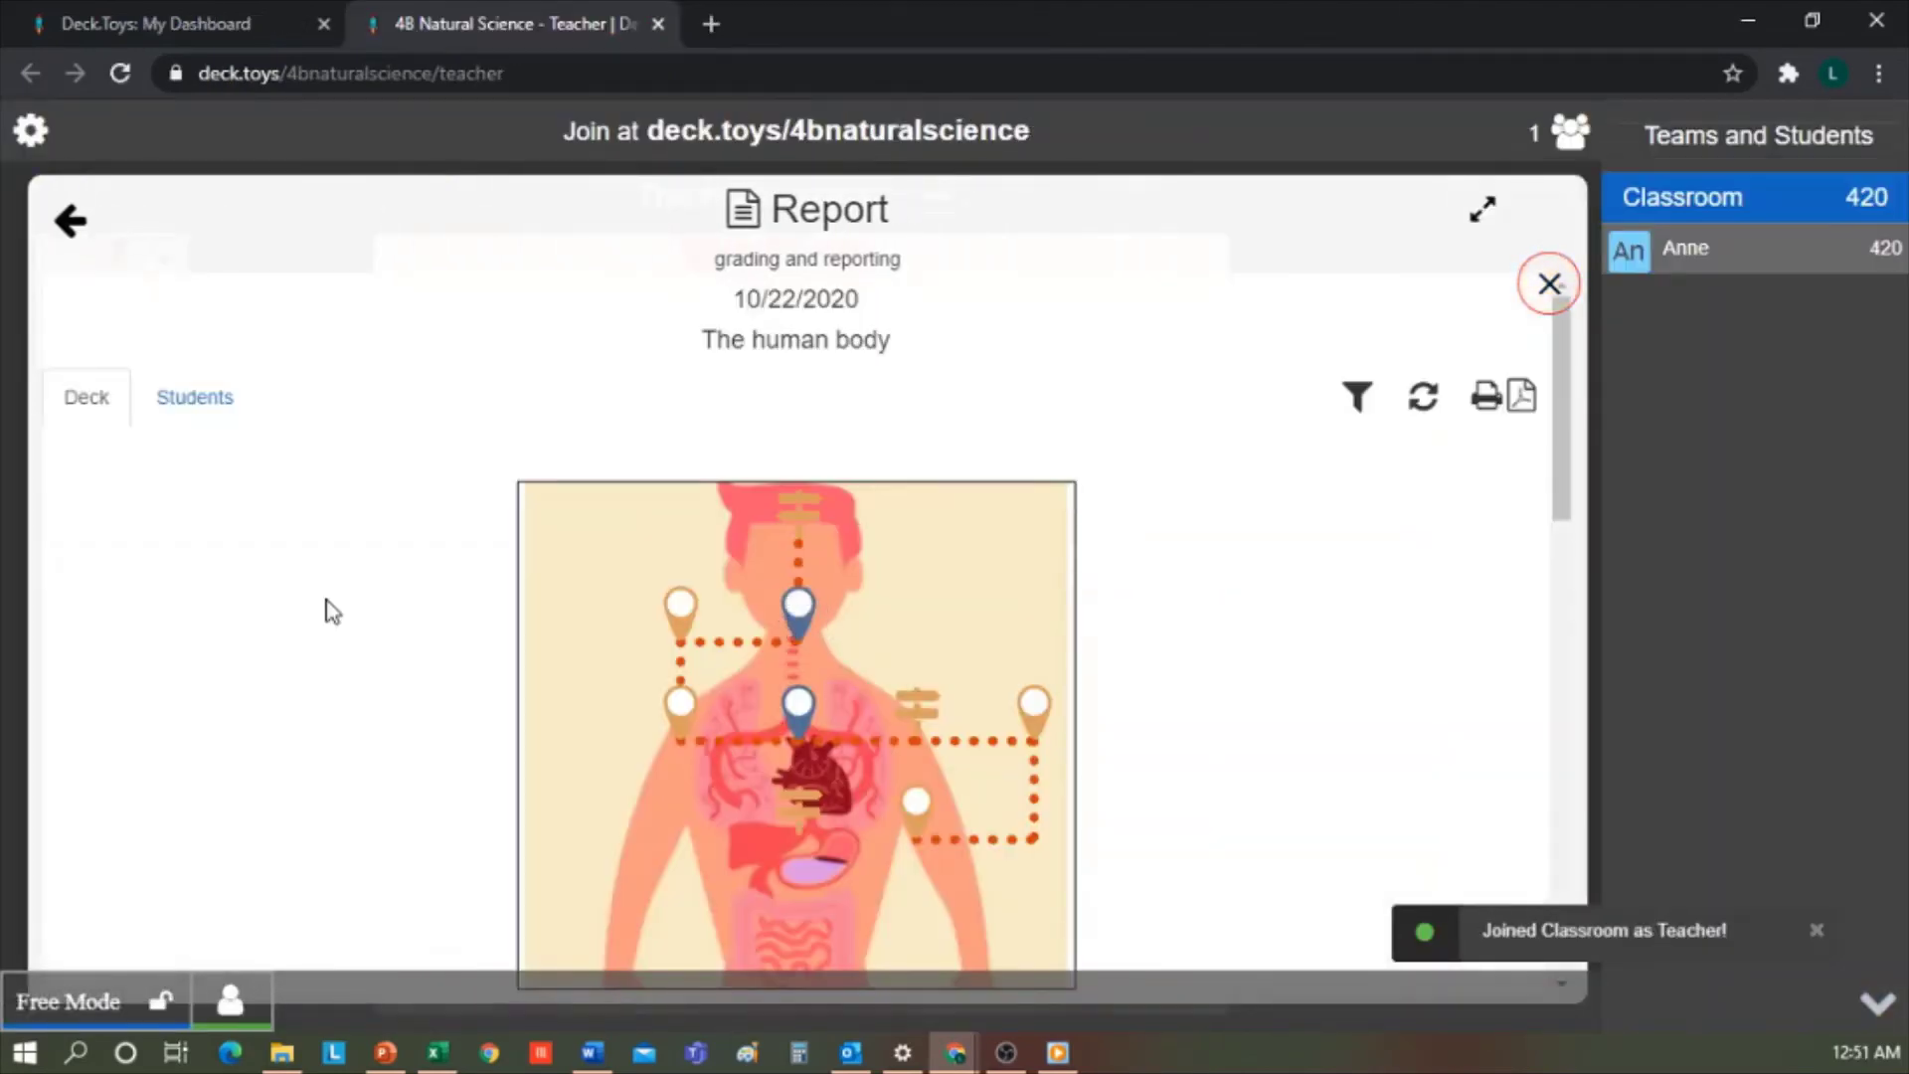
# Expand The Human Body row in the classroom report to see each activity's results.
pyautogui.scroll(-5, 333, 604)
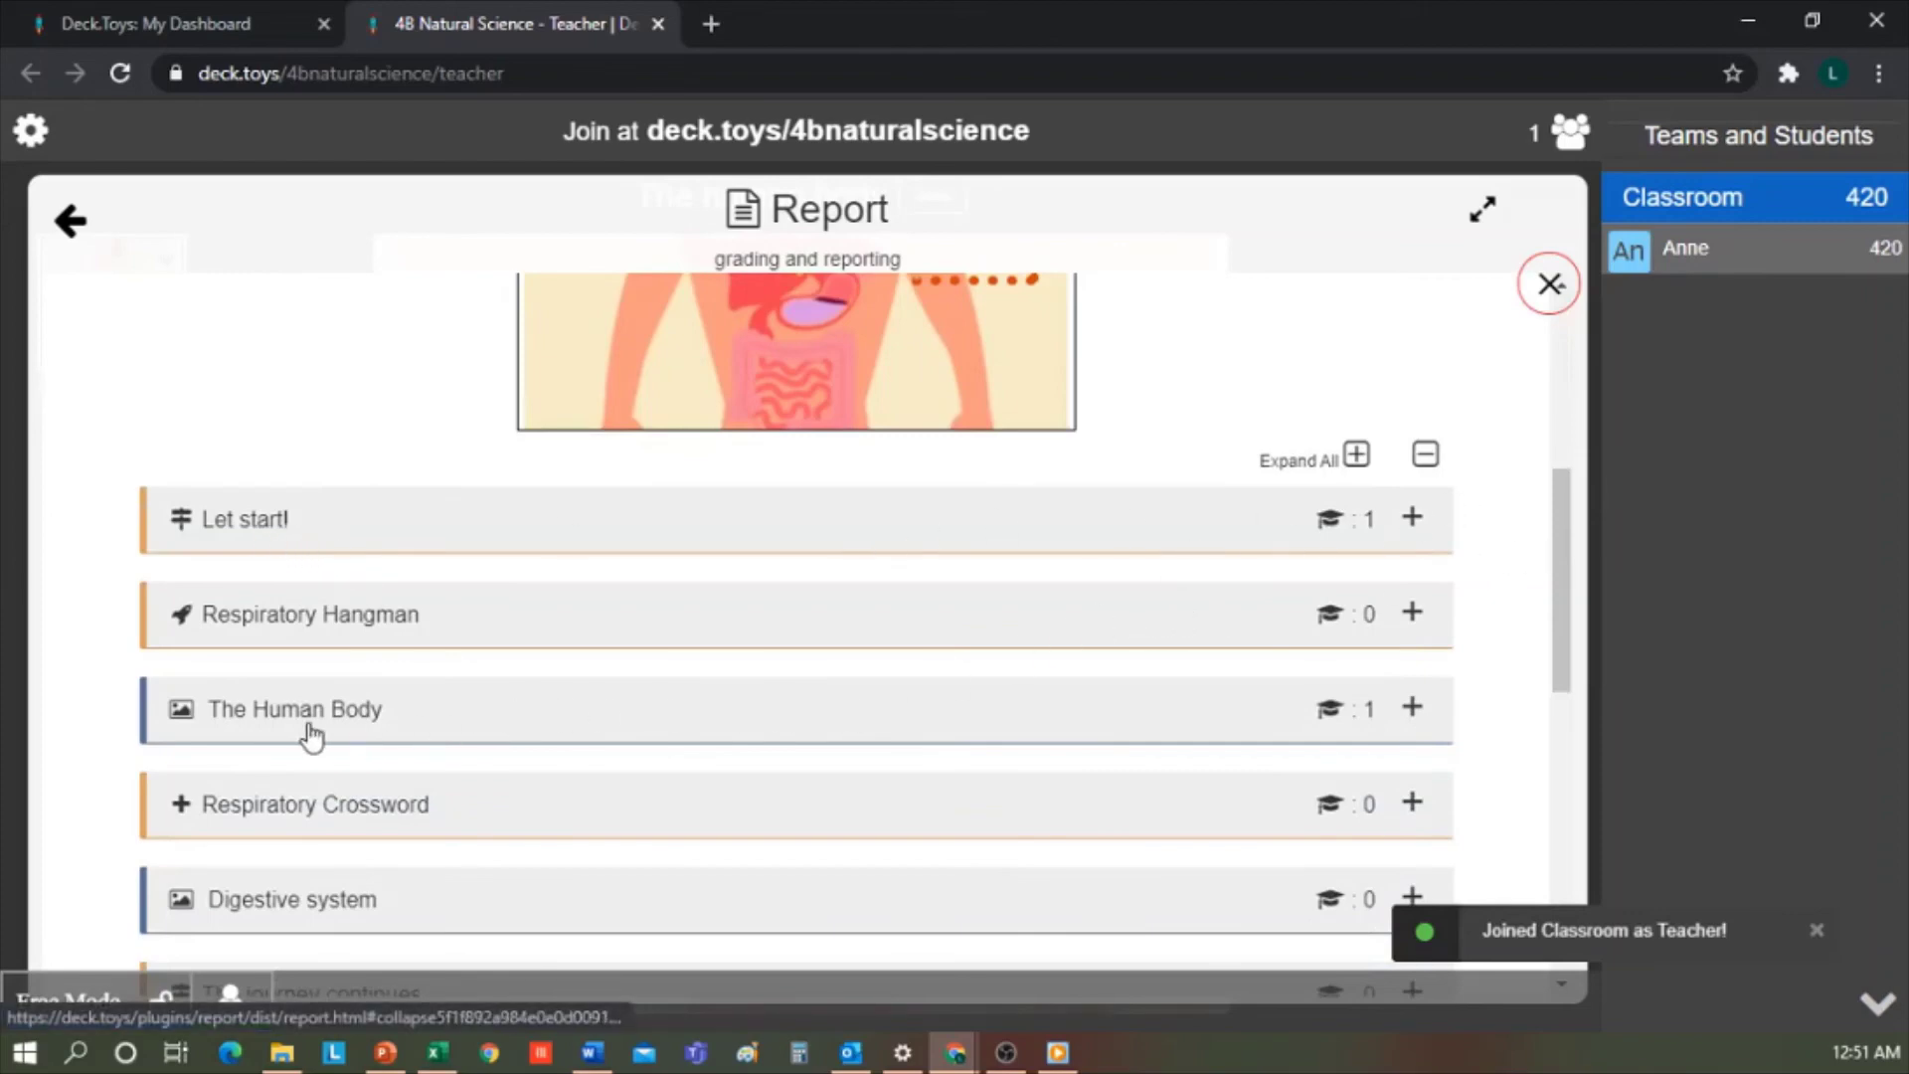
pyautogui.click(883, 734)
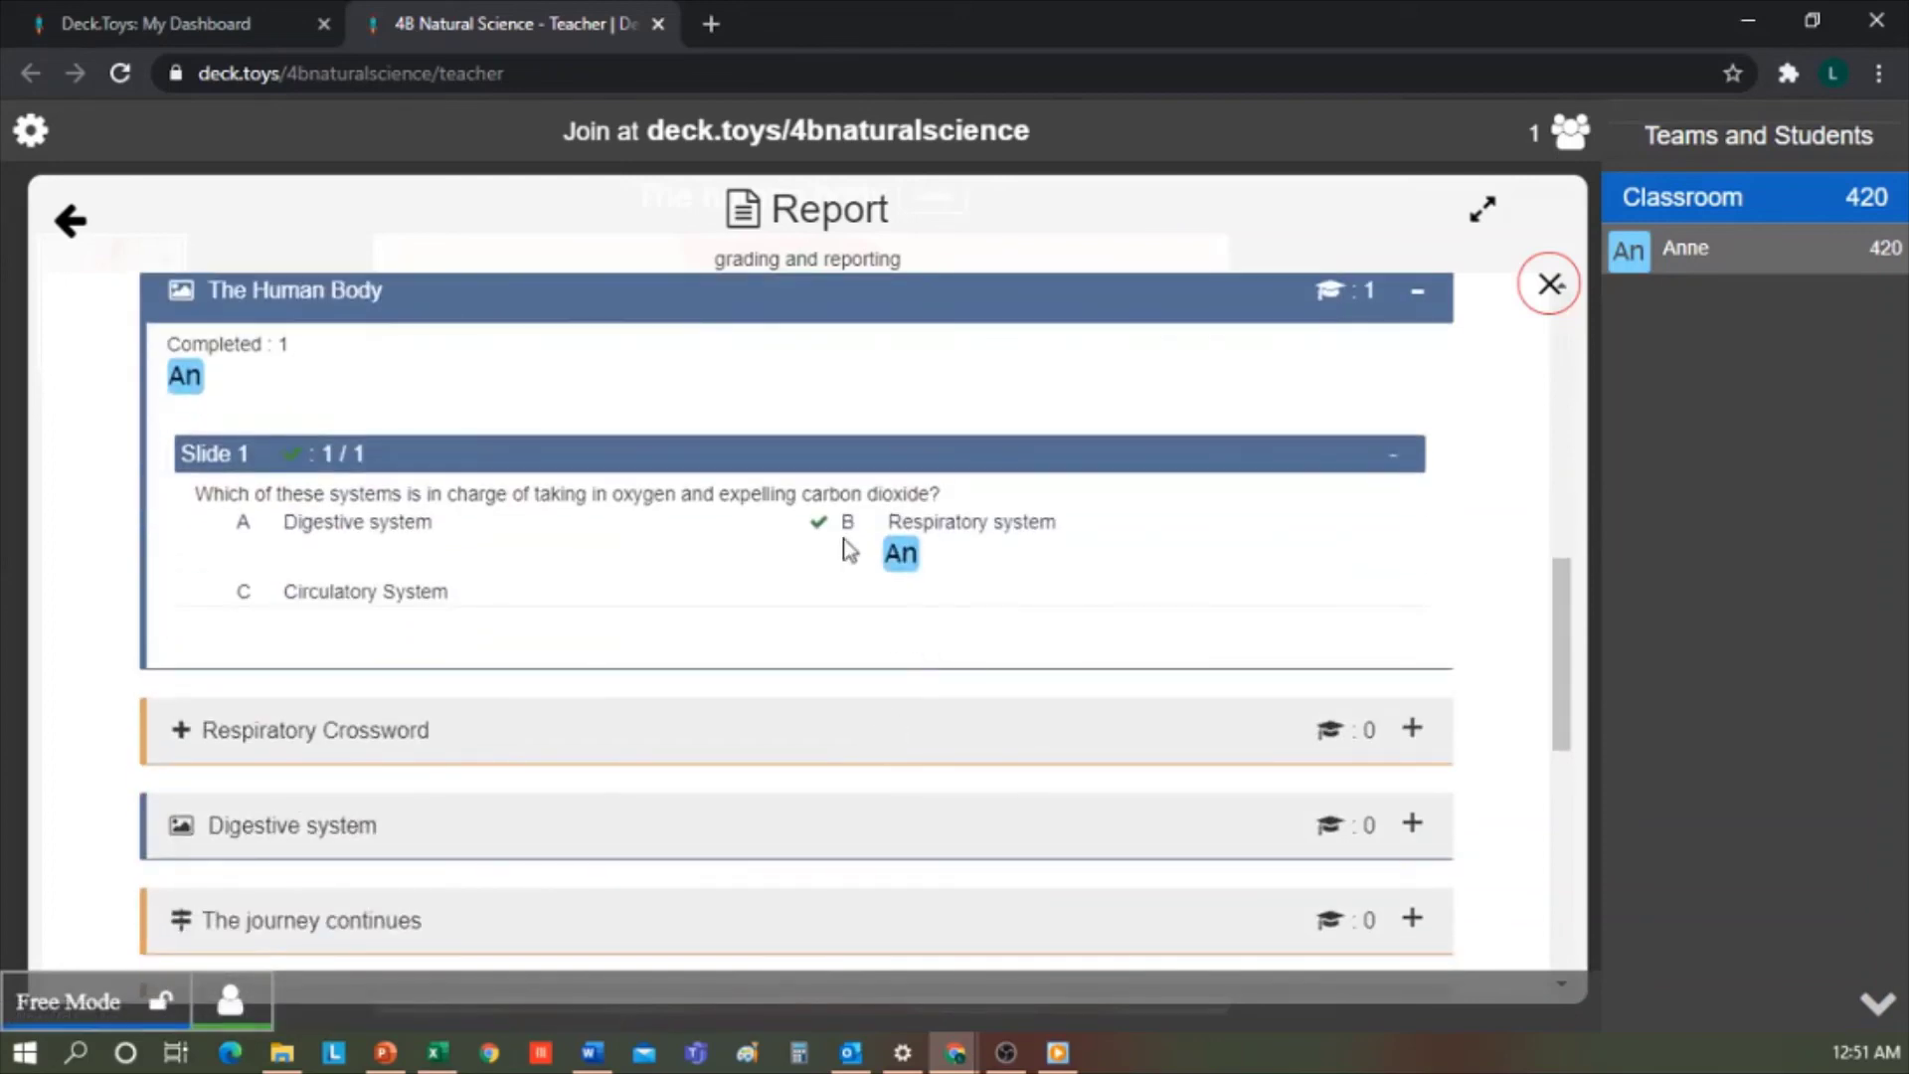
pyautogui.scroll(9, 1072, 582)
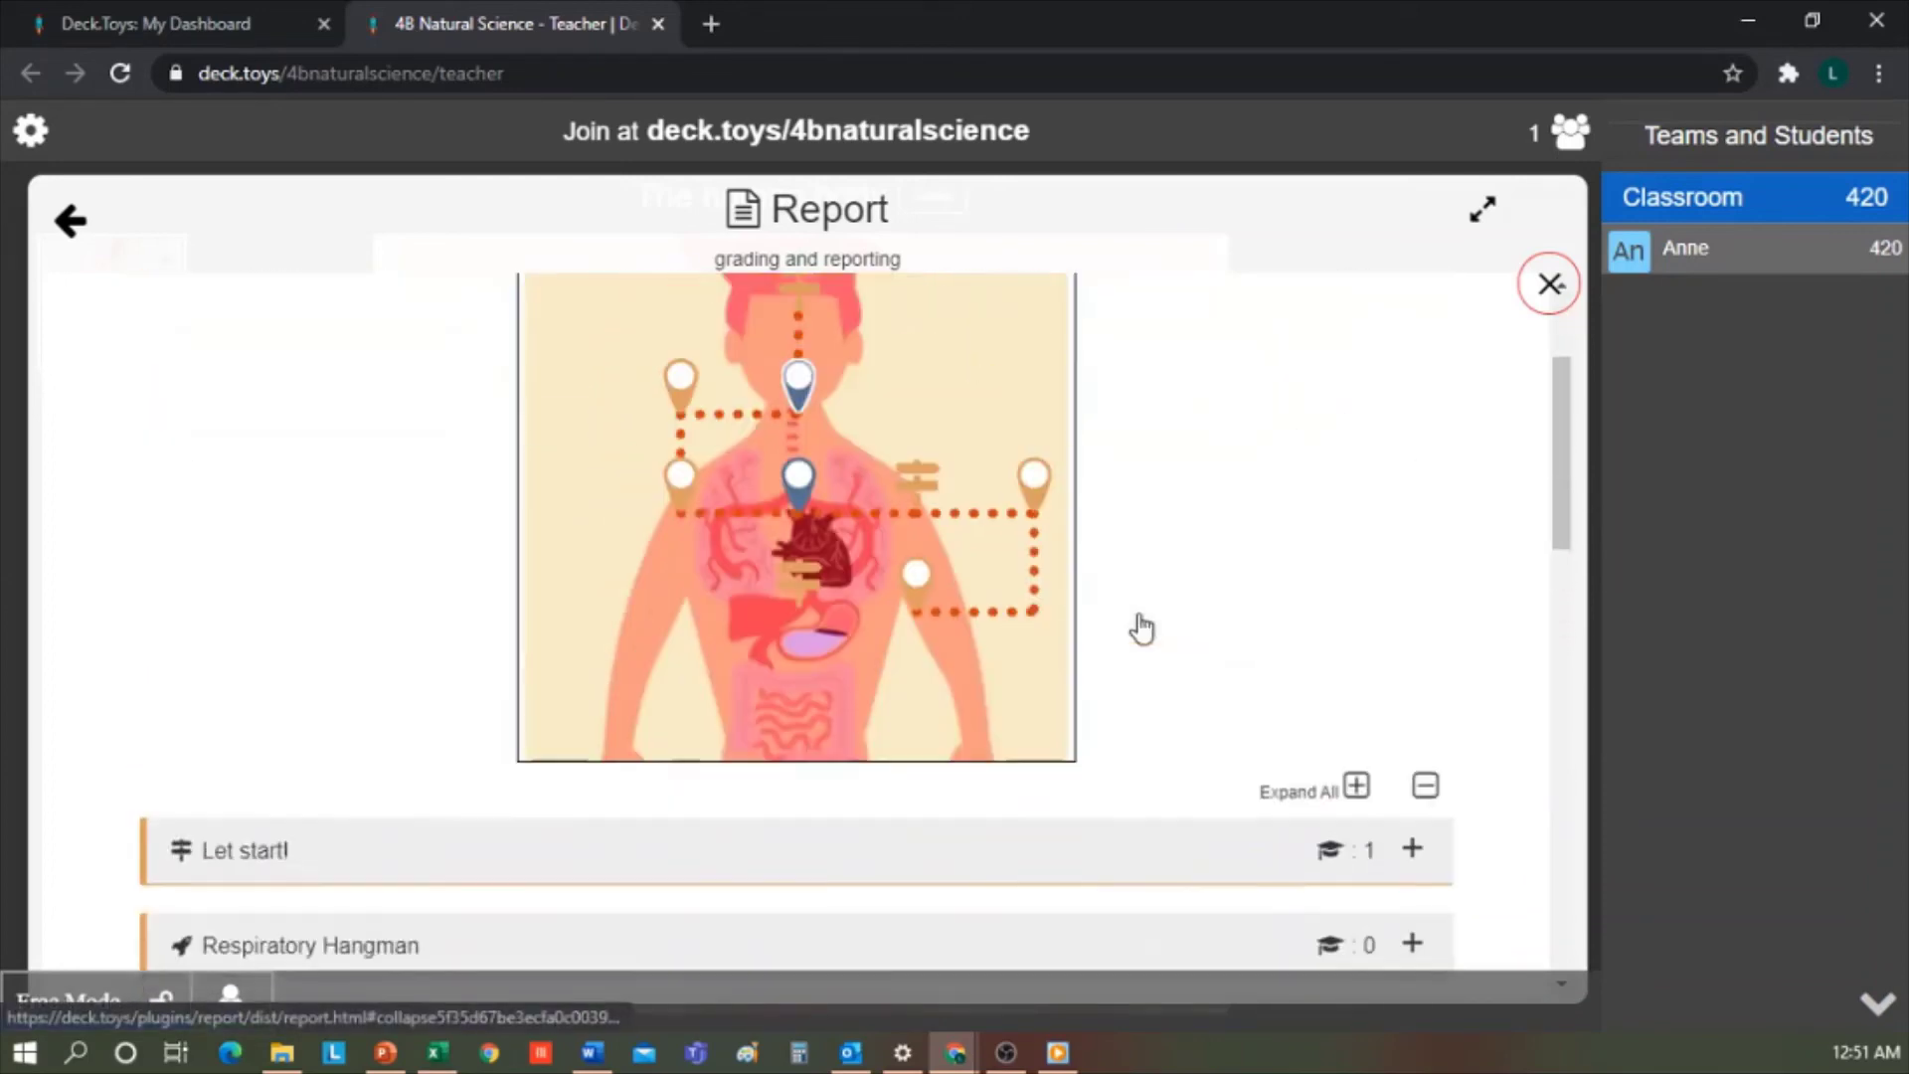
pyautogui.scroll(-4, 1095, 632)
pyautogui.scroll(-3, 1079, 795)
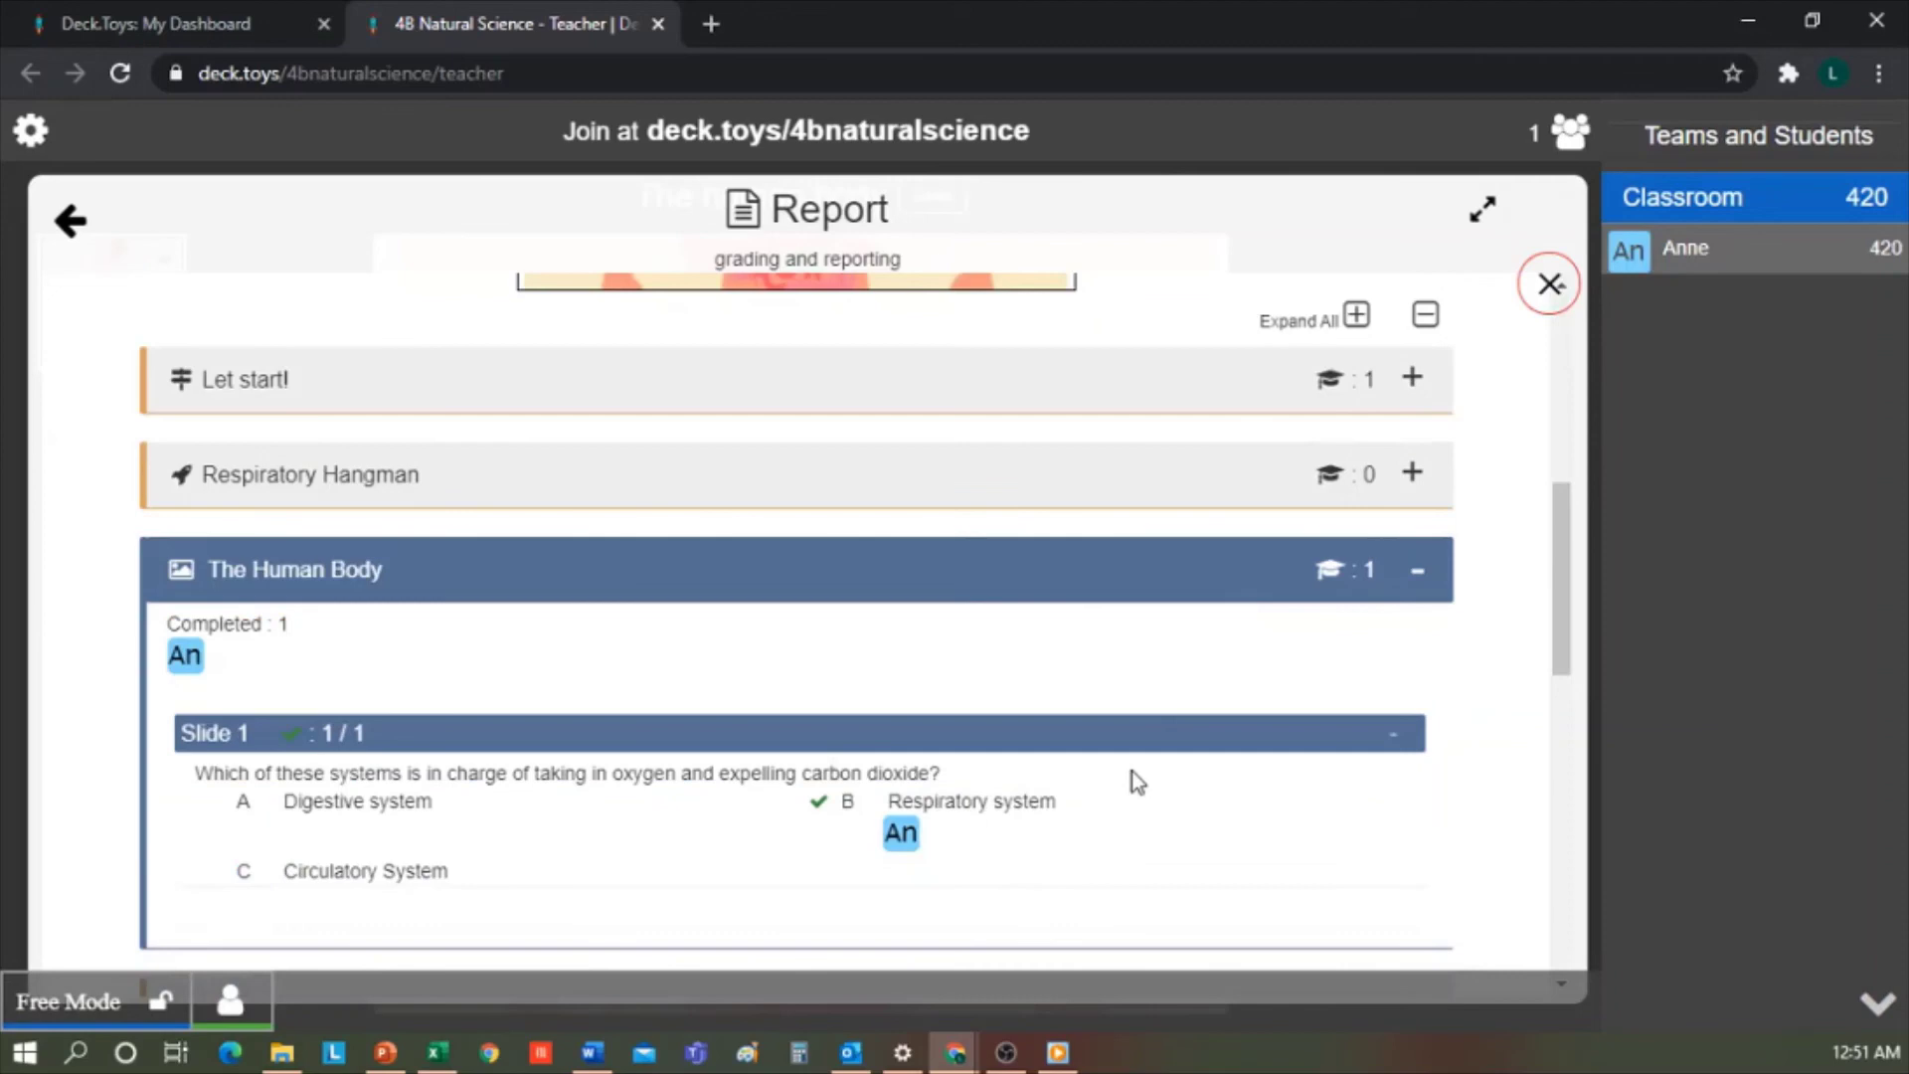
pyautogui.scroll(6, 1132, 776)
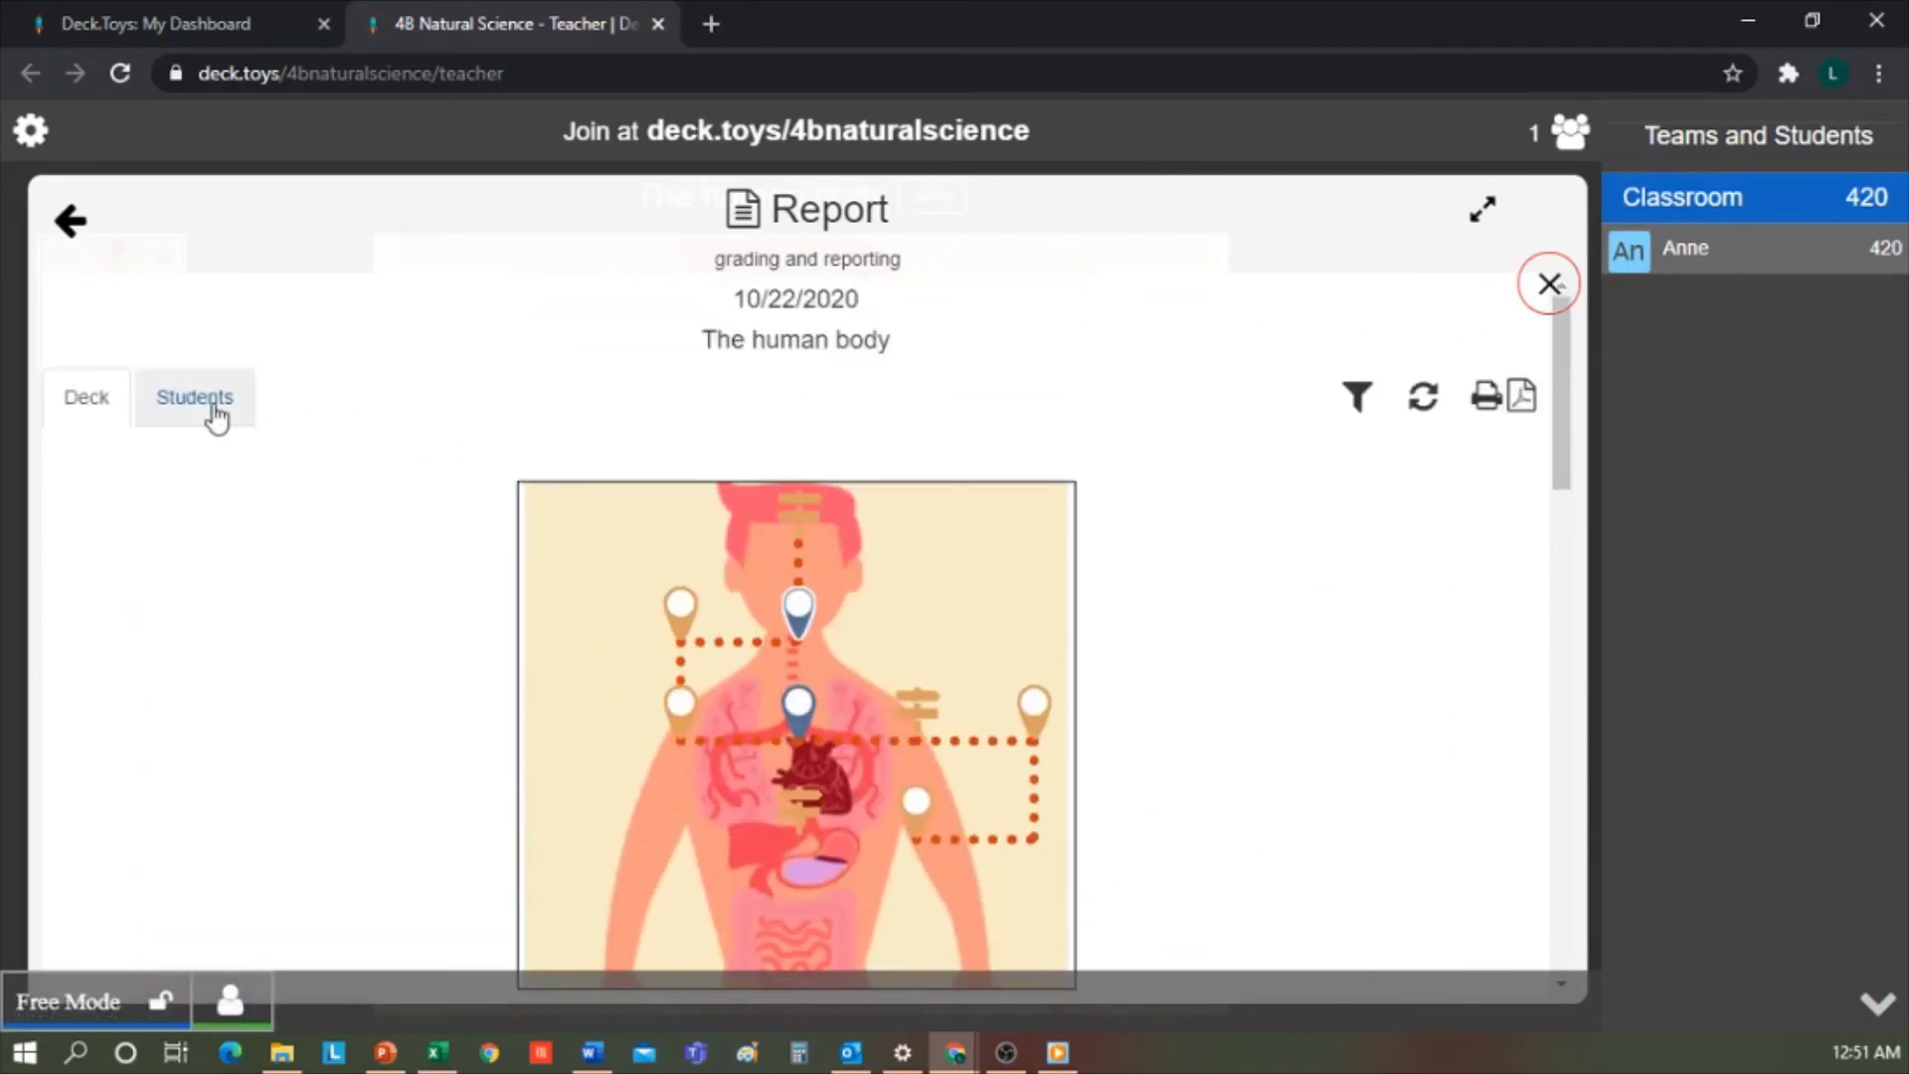
# Show the Students table: one student at 22% activities completed and 100% correct.
pyautogui.click(216, 414)
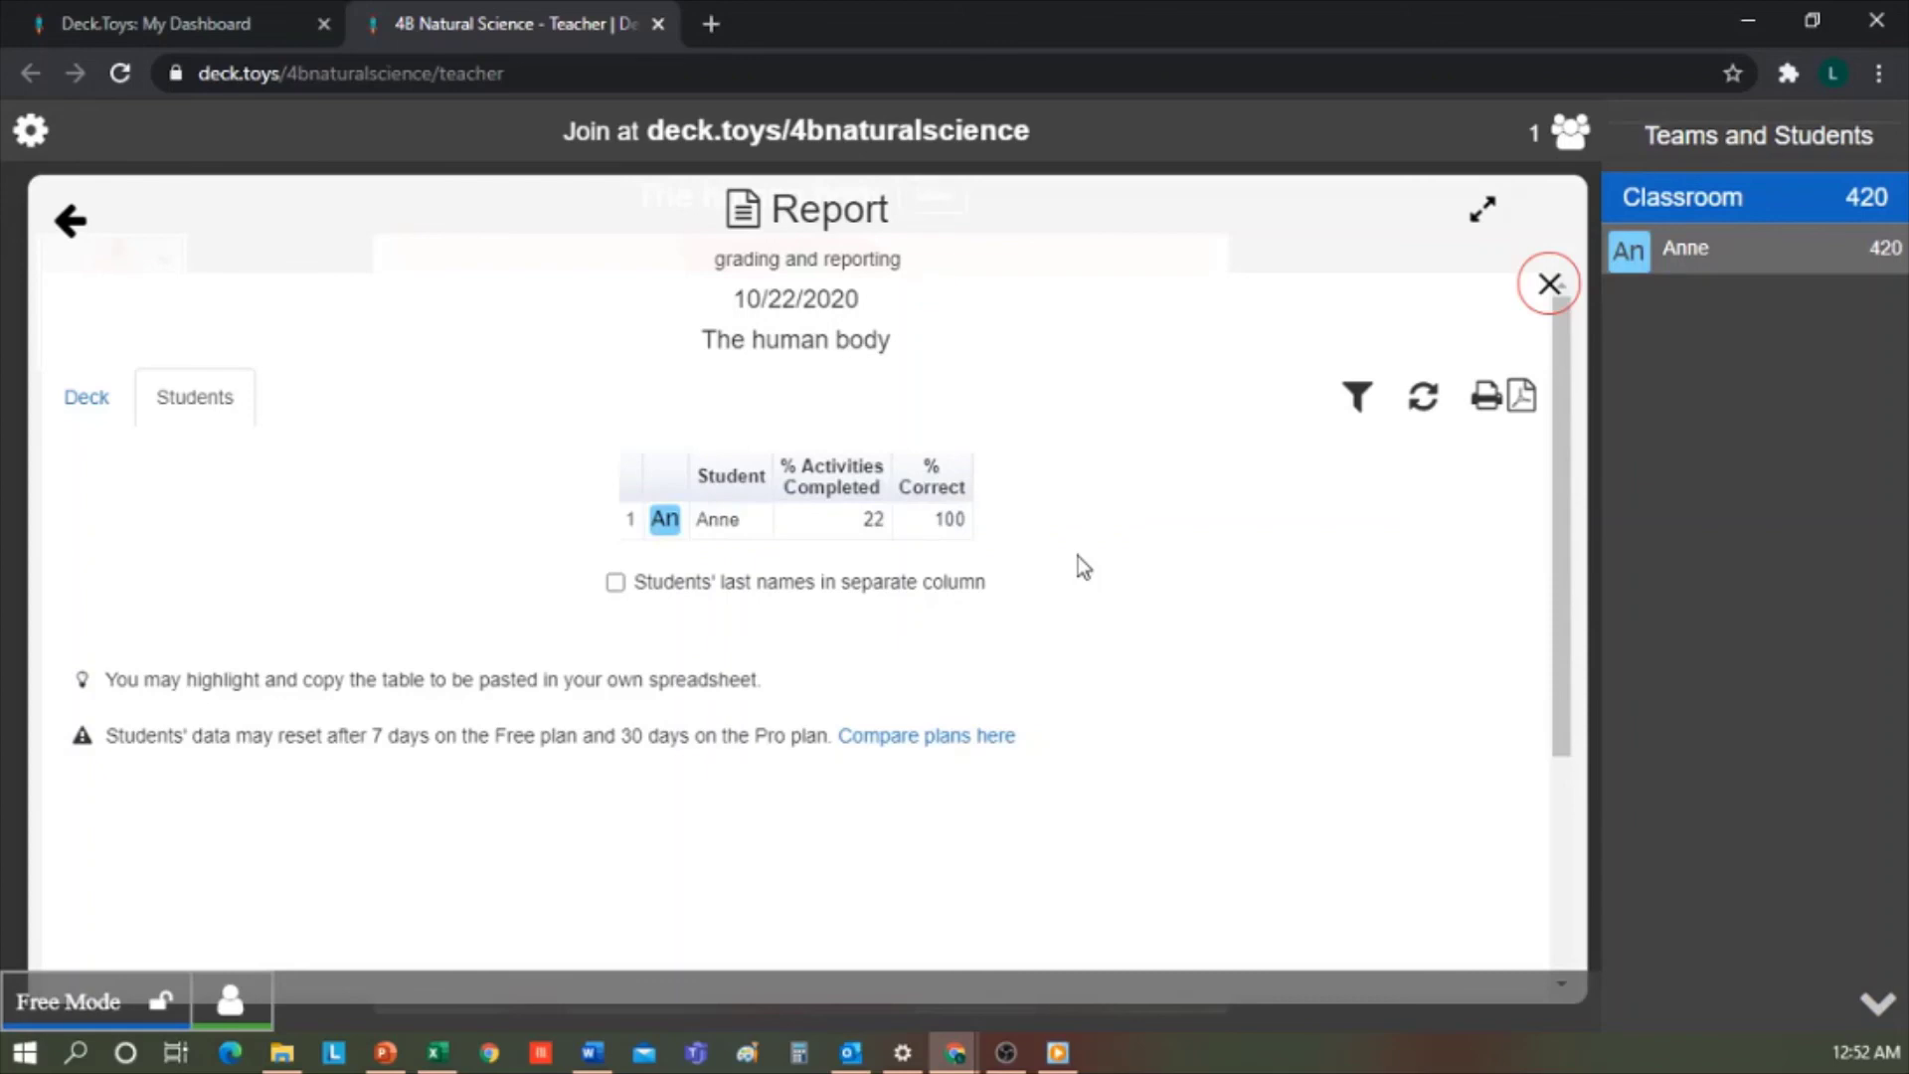
pyautogui.scroll(-1, 1078, 556)
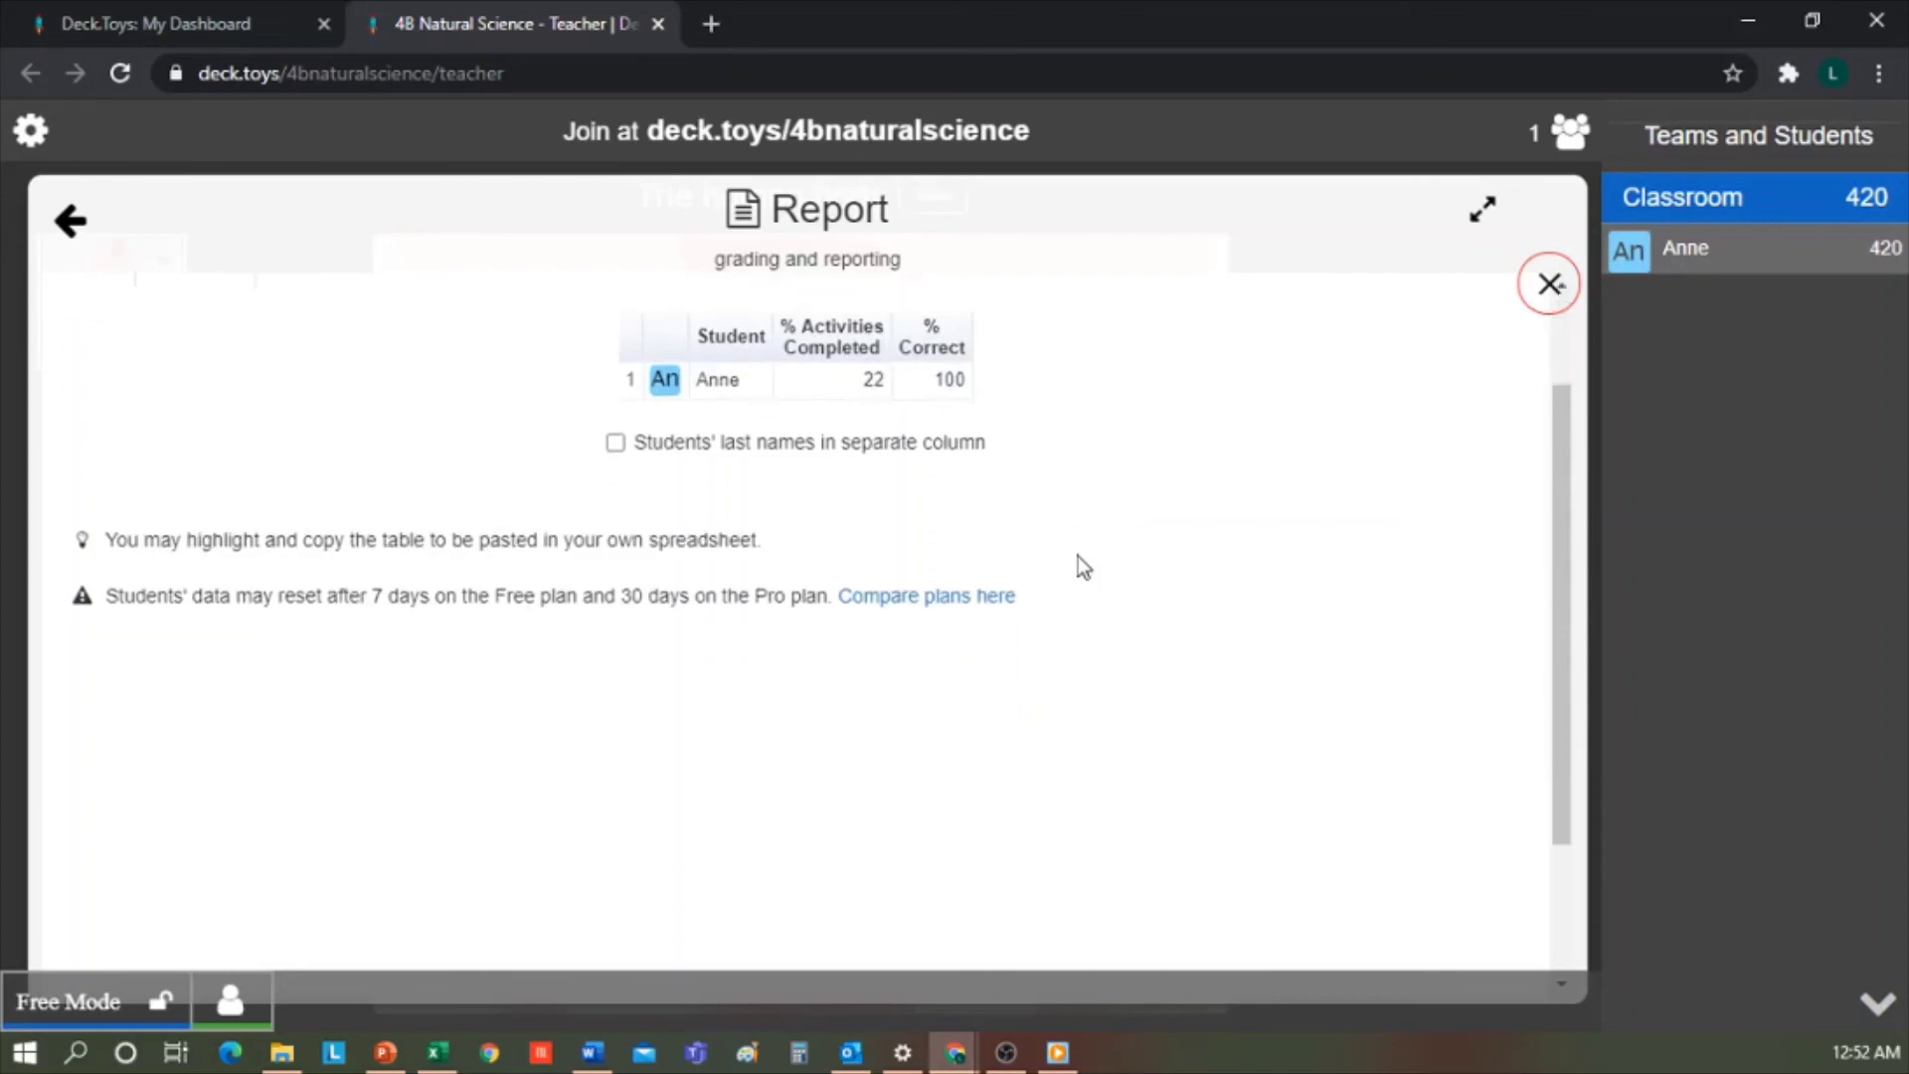
pyautogui.scroll(1, 1078, 557)
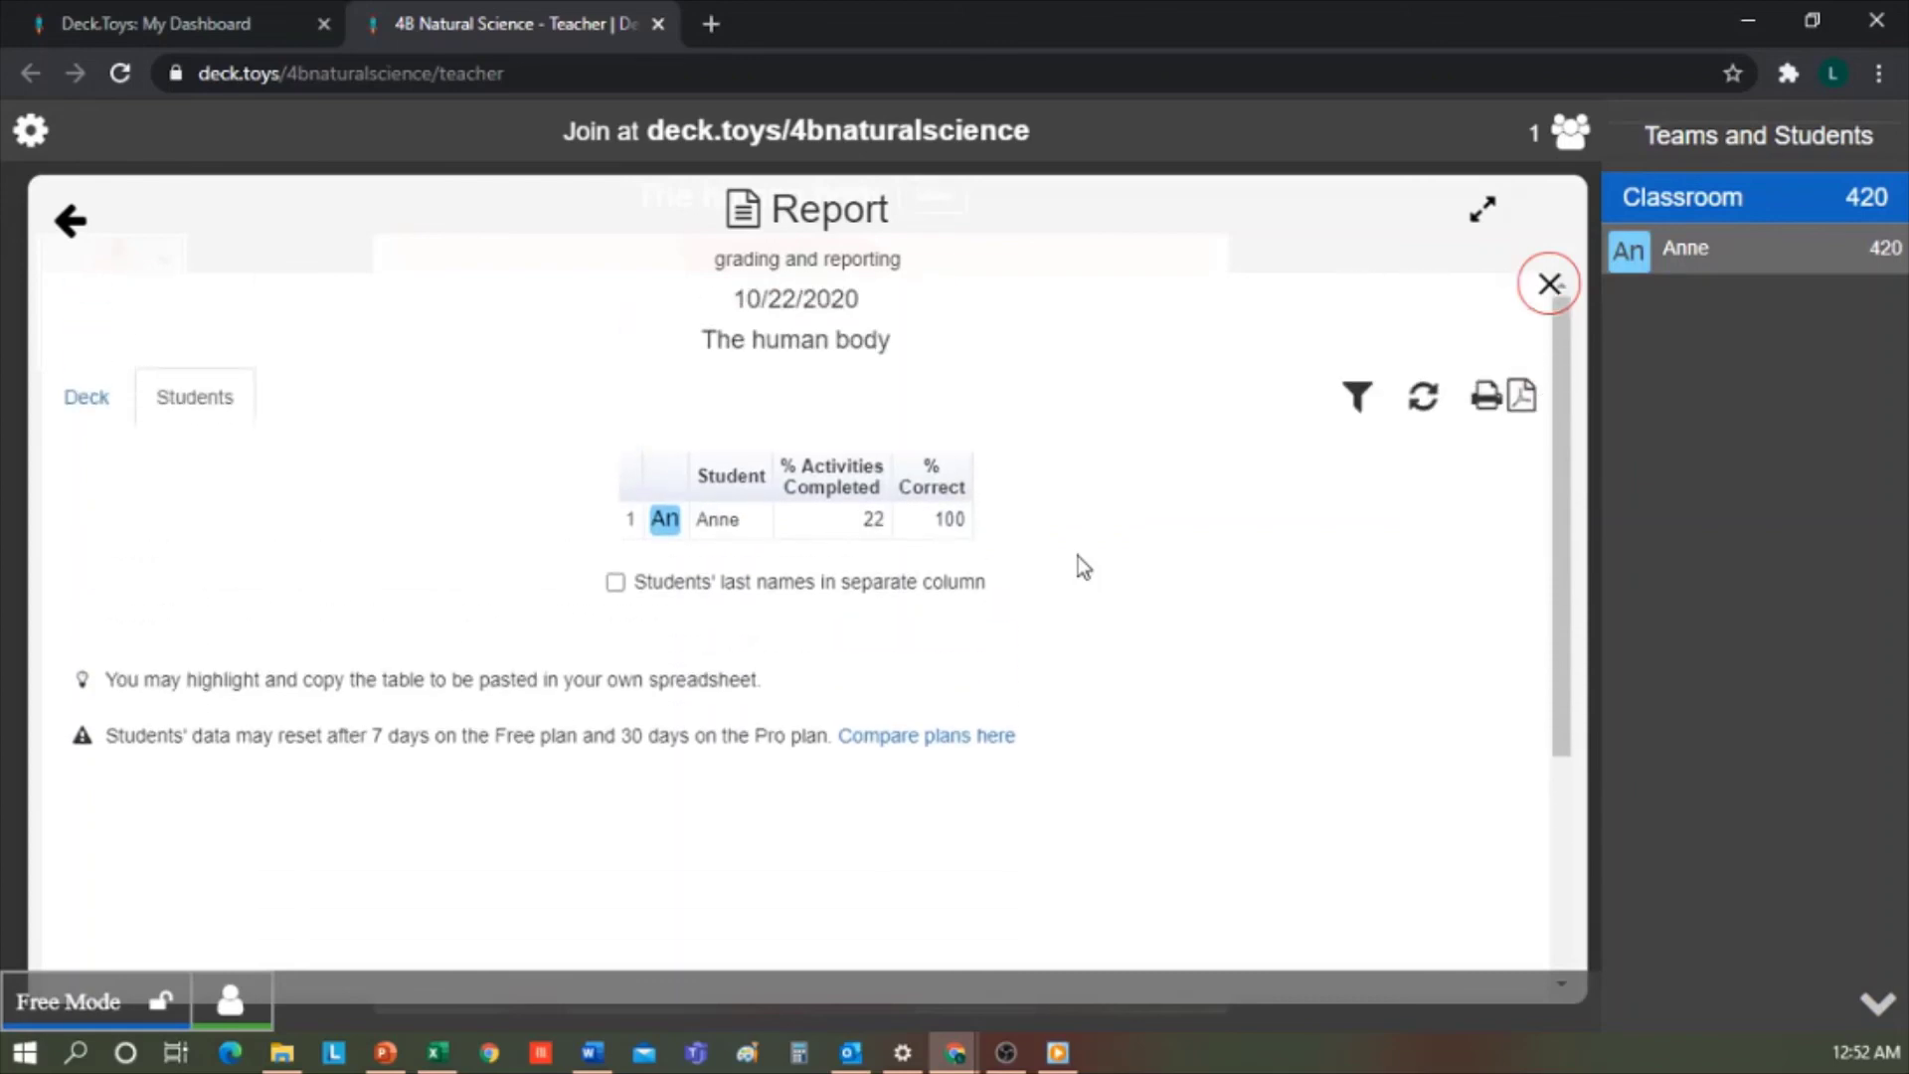
# Open Manage Students for 4B Natural Science, see no students listed, and return to My Dashboard.
pyautogui.click(124, 14)
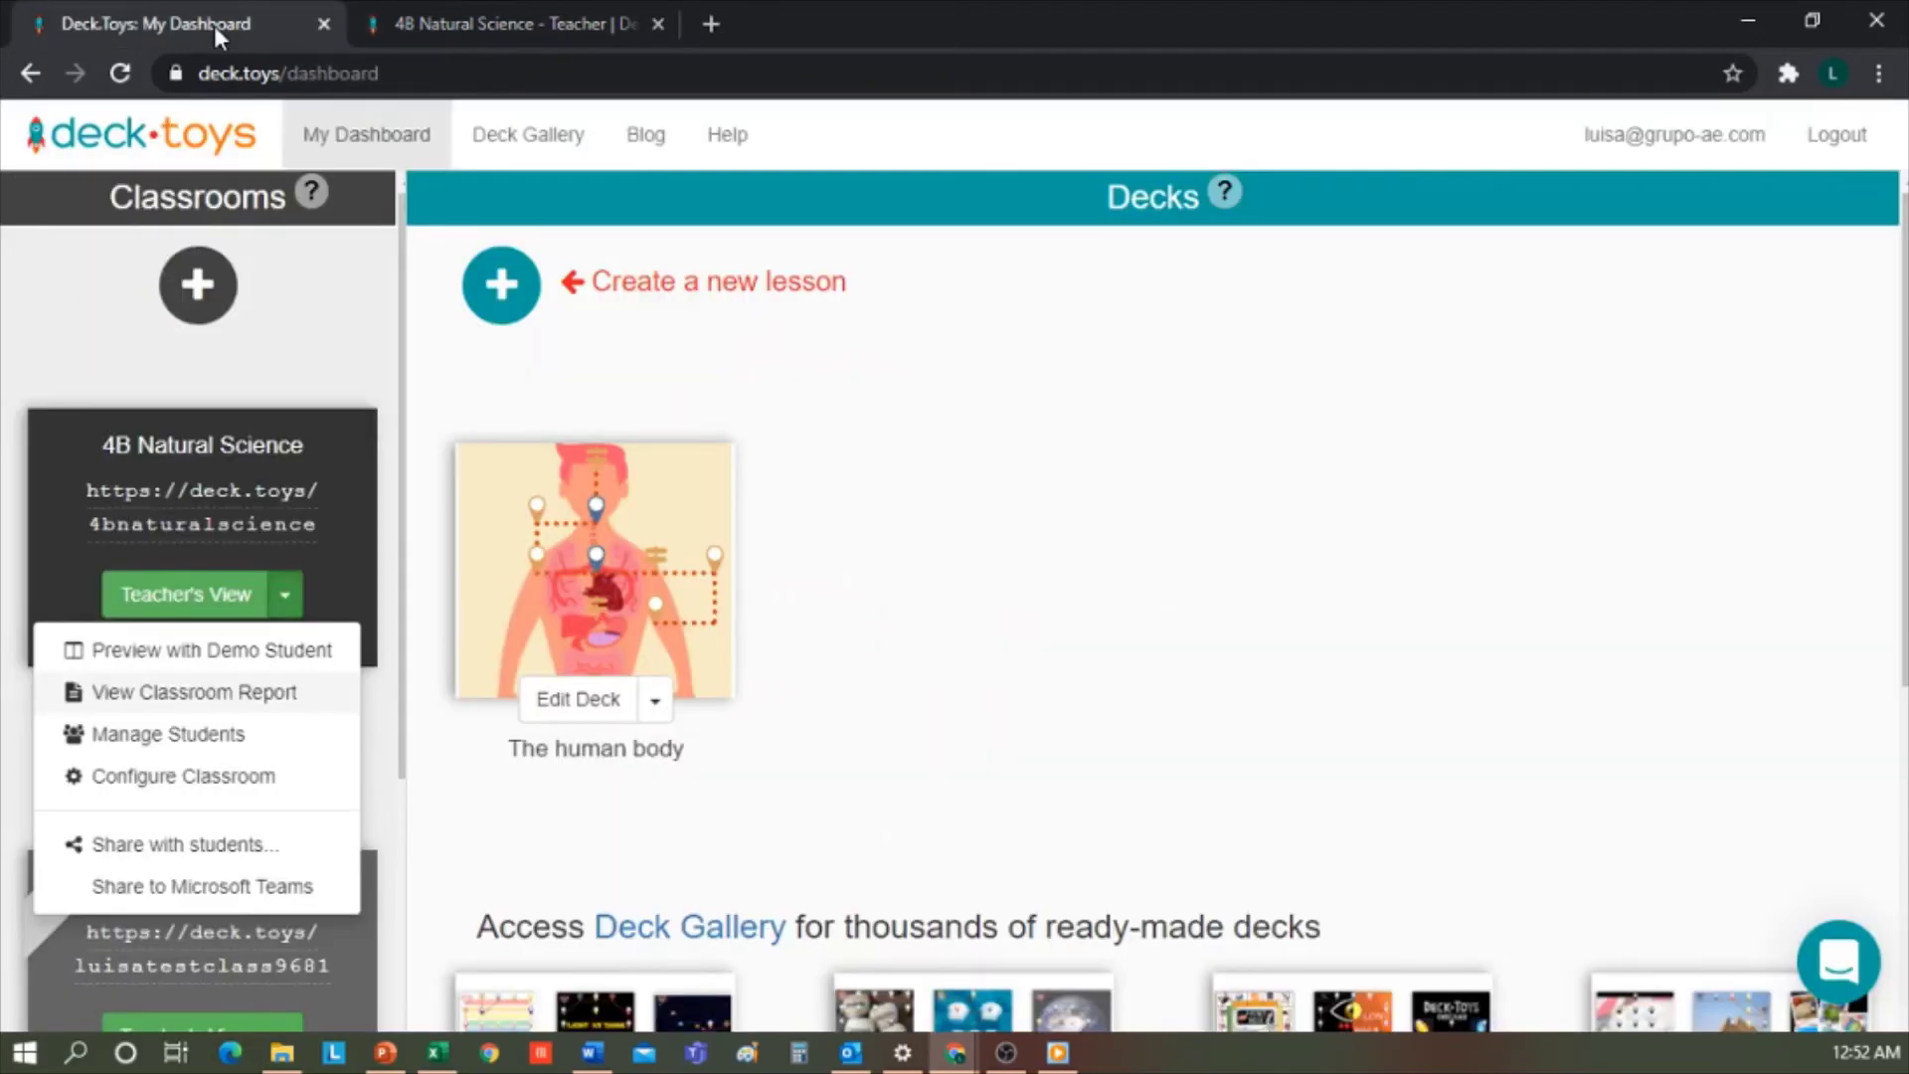
pyautogui.click(205, 735)
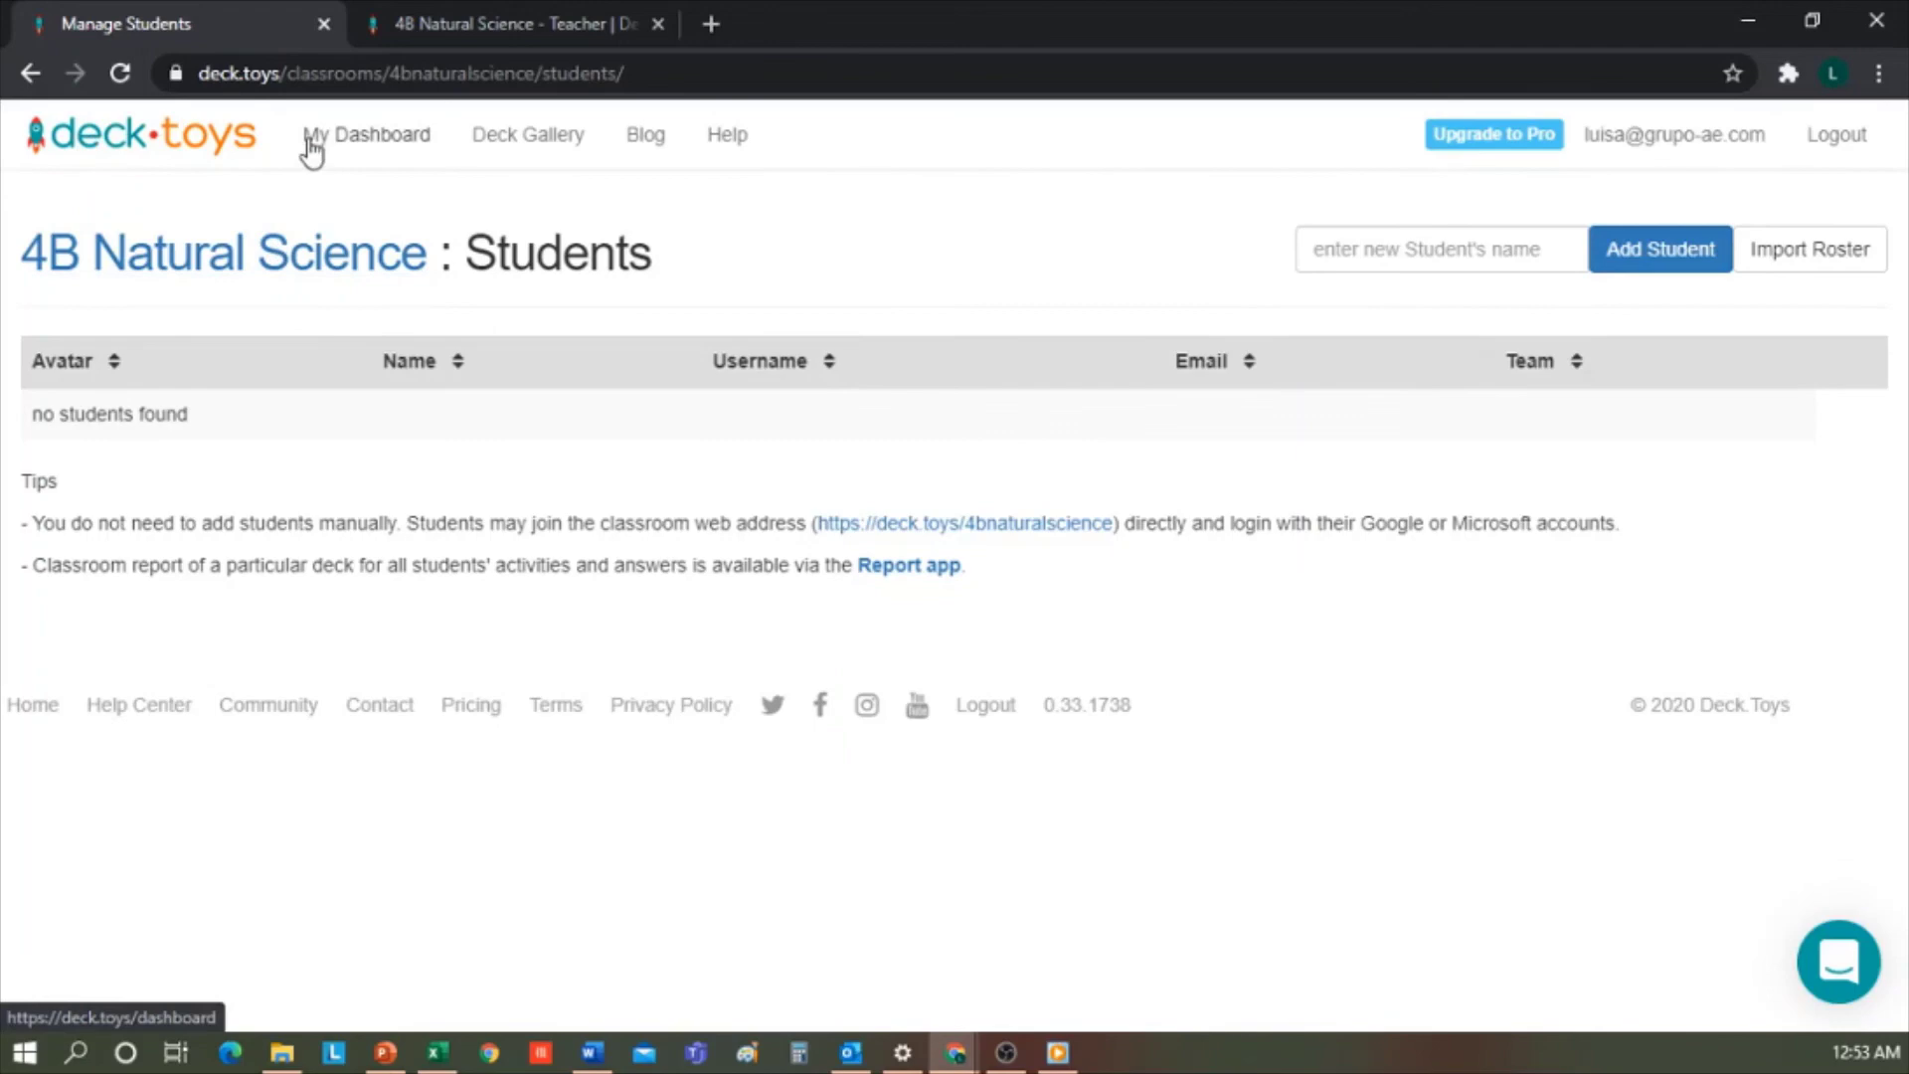
pyautogui.click(364, 140)
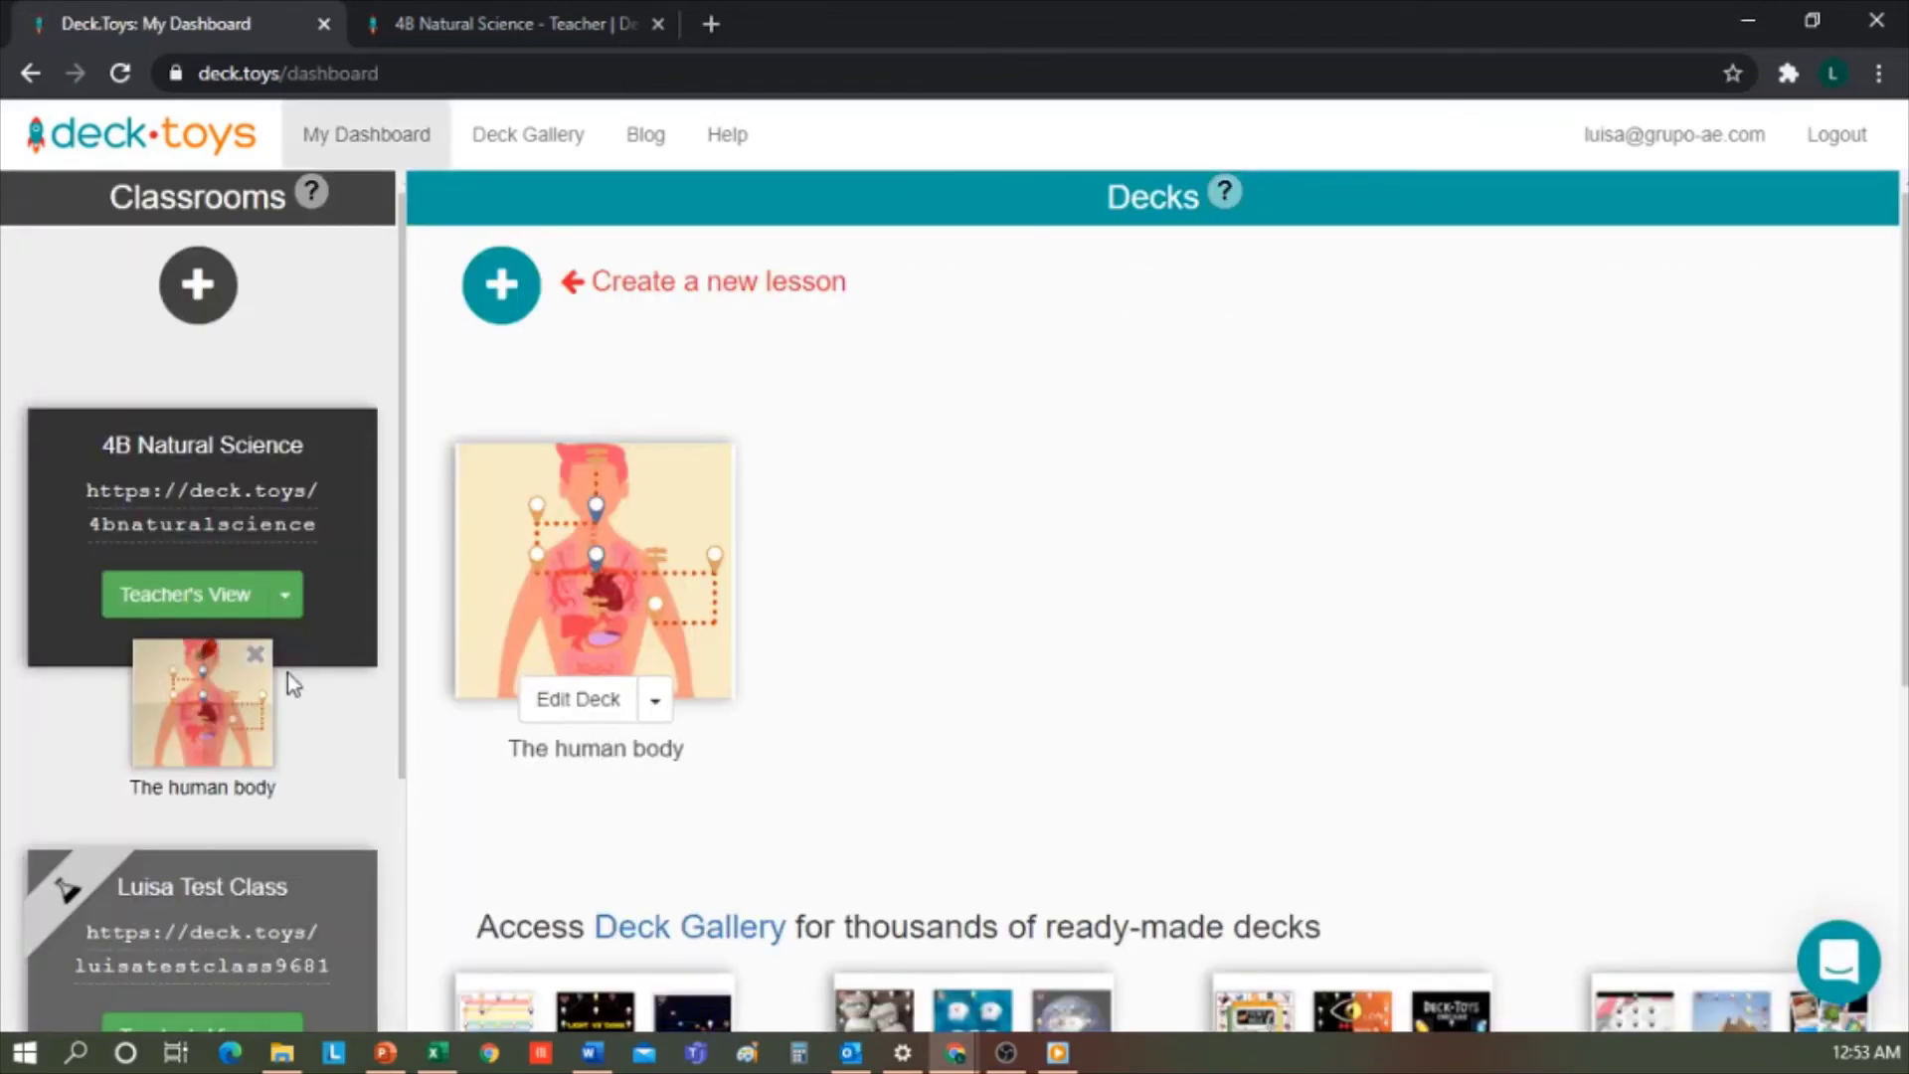
# Show the 4B Natural Science join address, then choose Share to Microsoft Teams for the classroom.
pyautogui.click(286, 597)
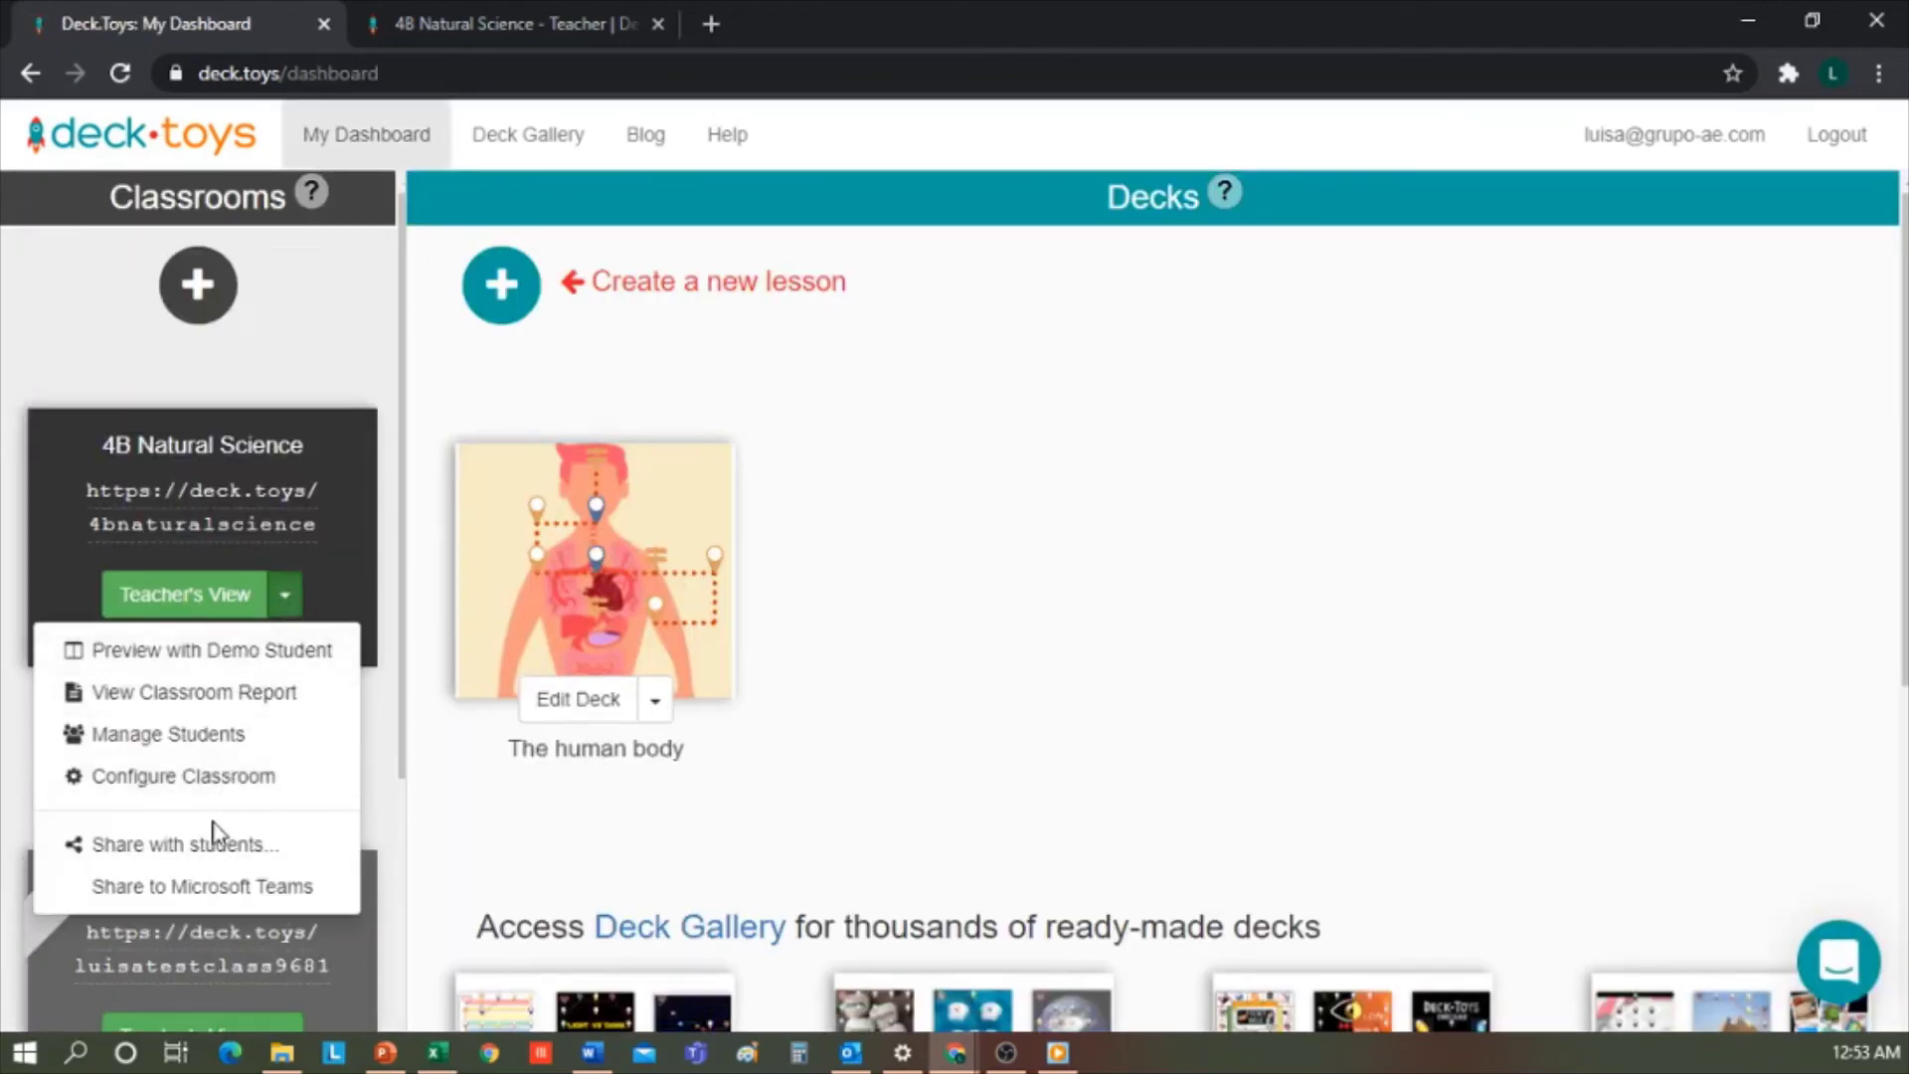
pyautogui.click(212, 848)
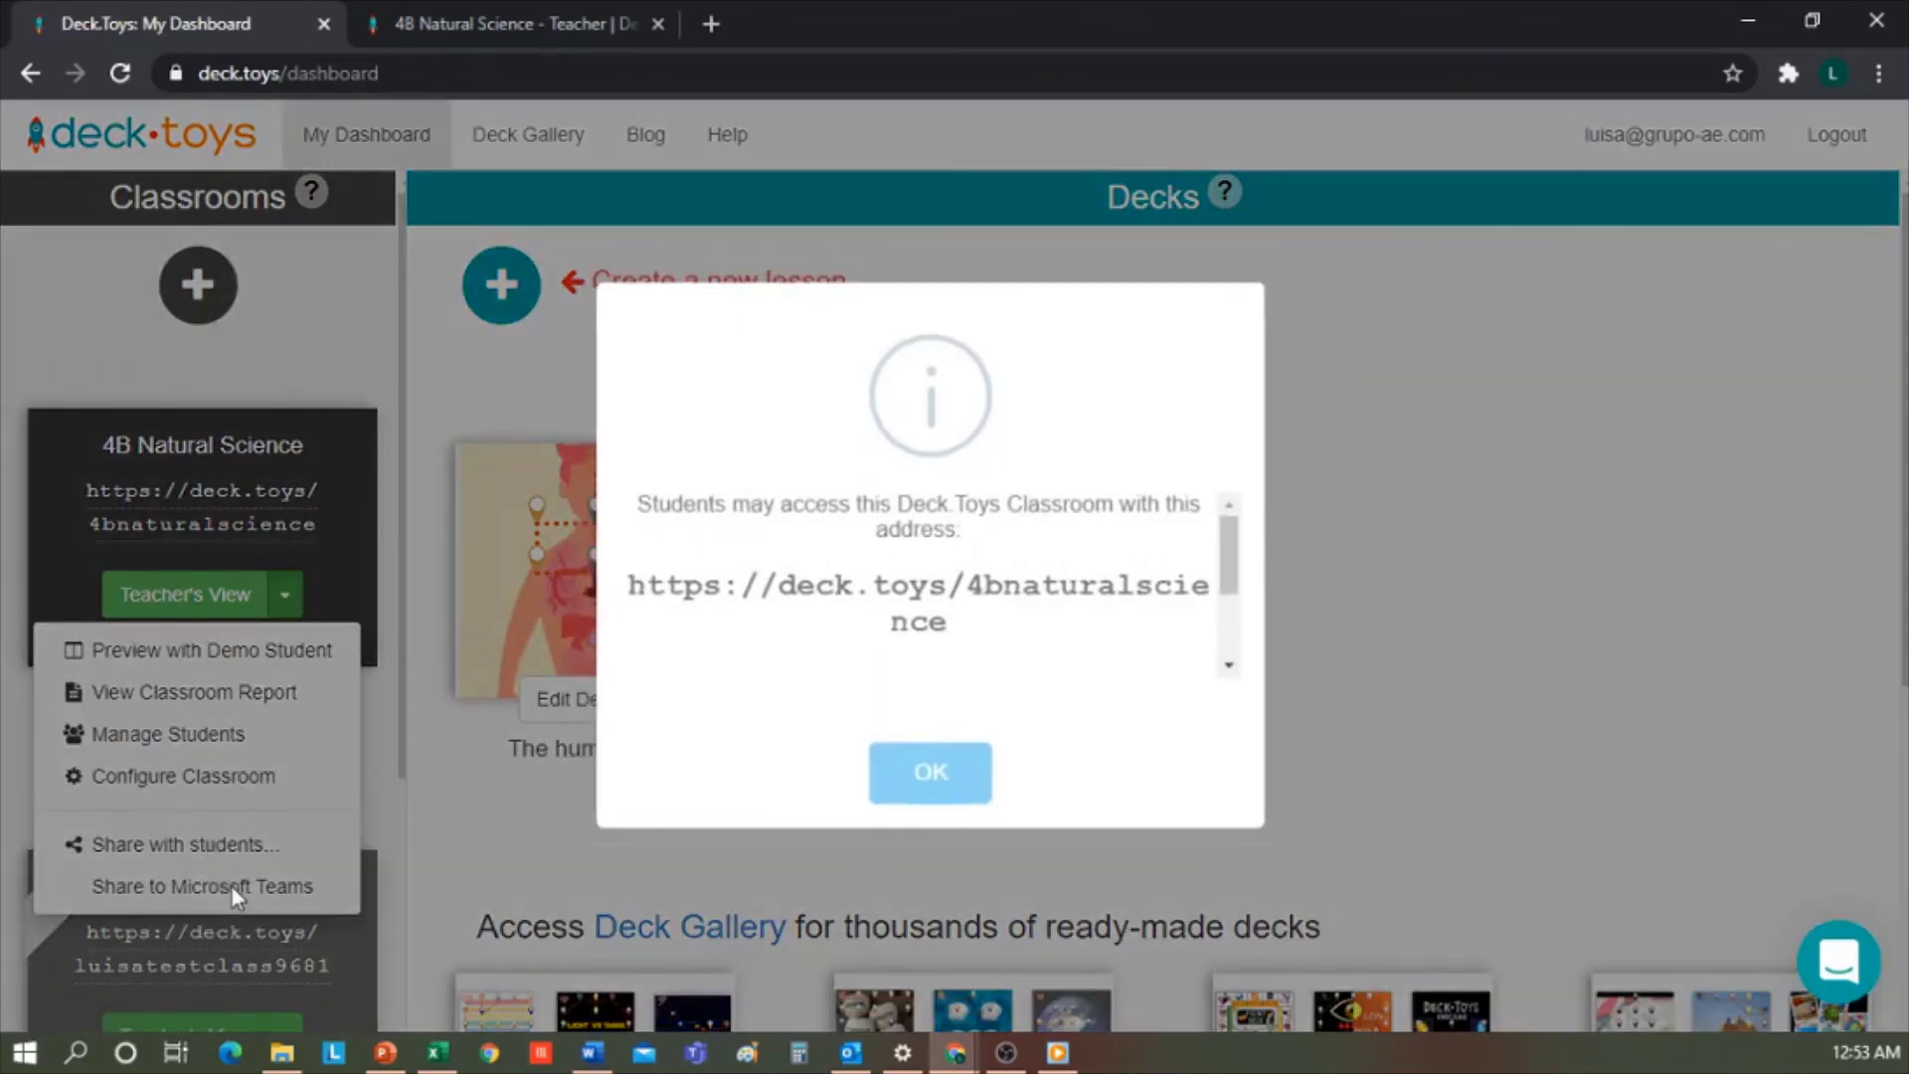
pyautogui.click(897, 785)
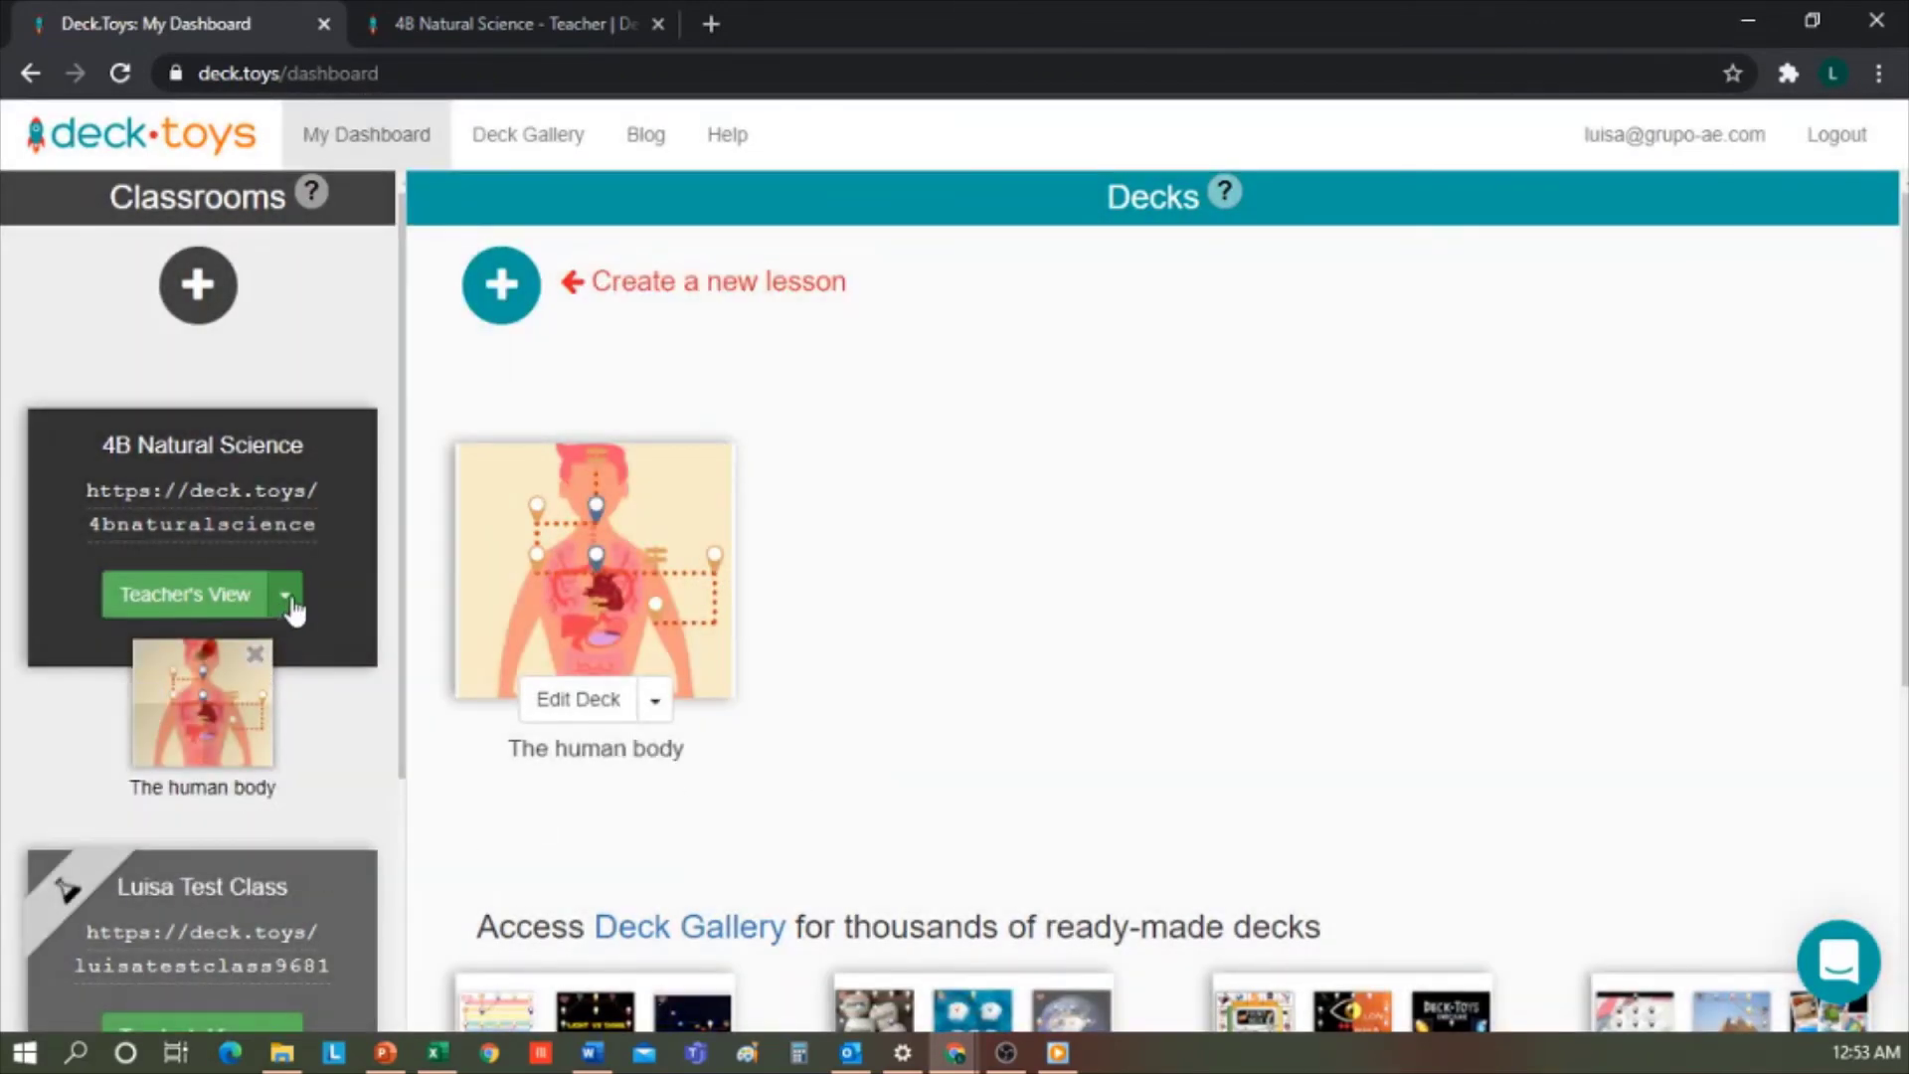
pyautogui.click(285, 597)
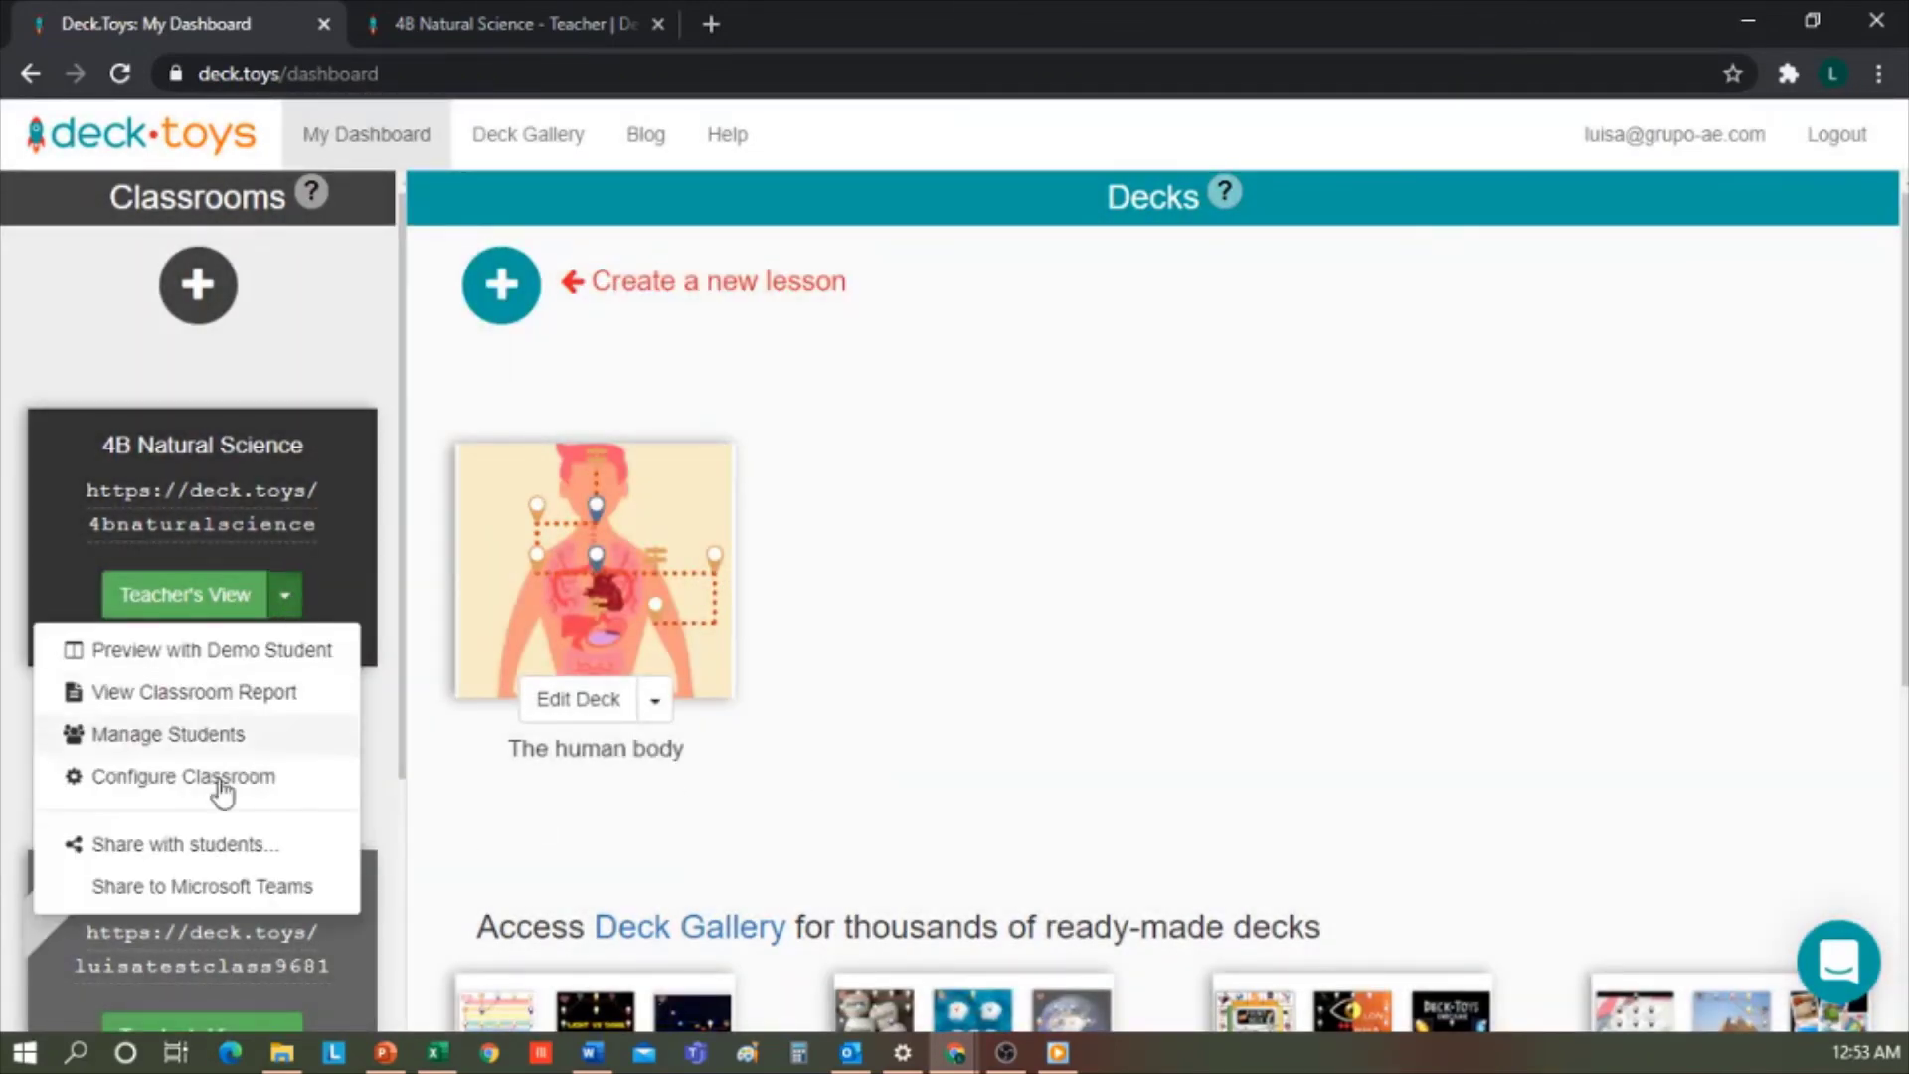
pyautogui.click(271, 890)
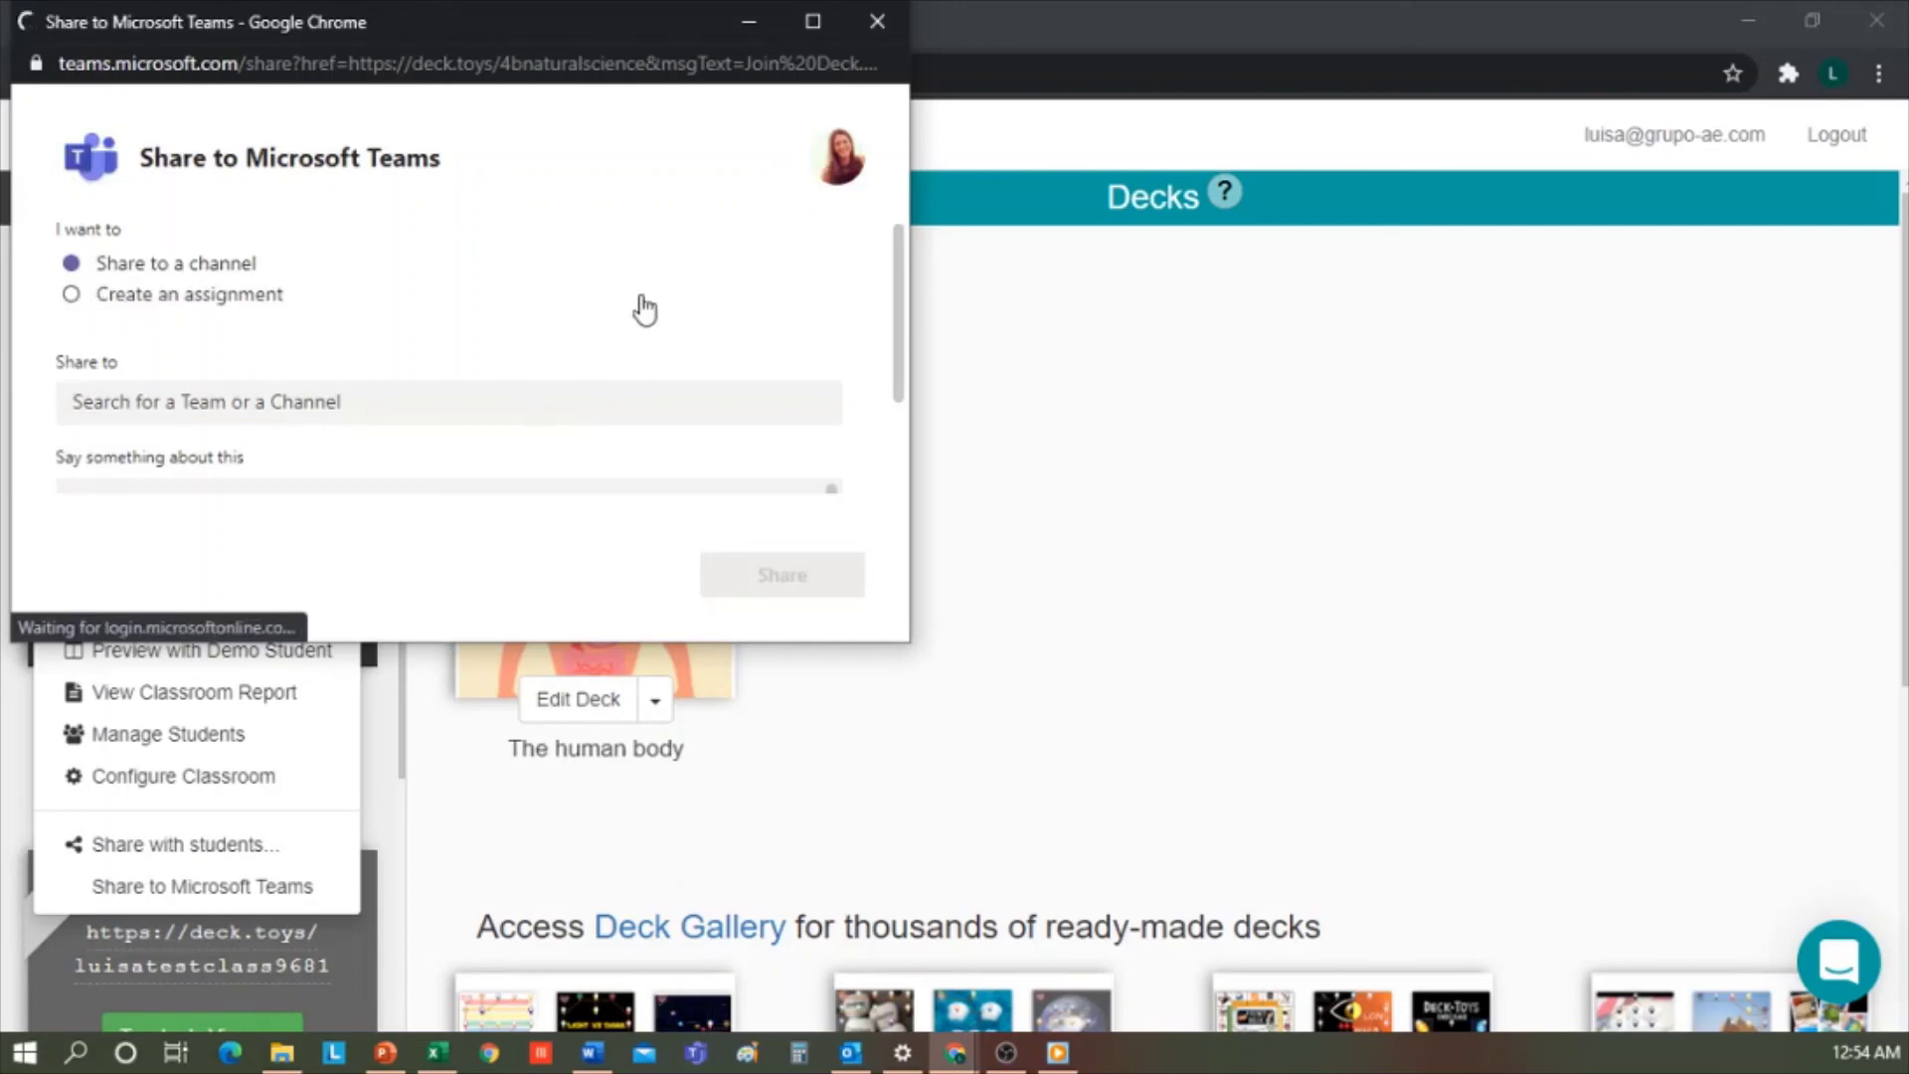
# Look through the Teams share form and its prefilled join-link message, then return to the Deck.Toys dashboard.
pyautogui.scroll(-1, 724, 308)
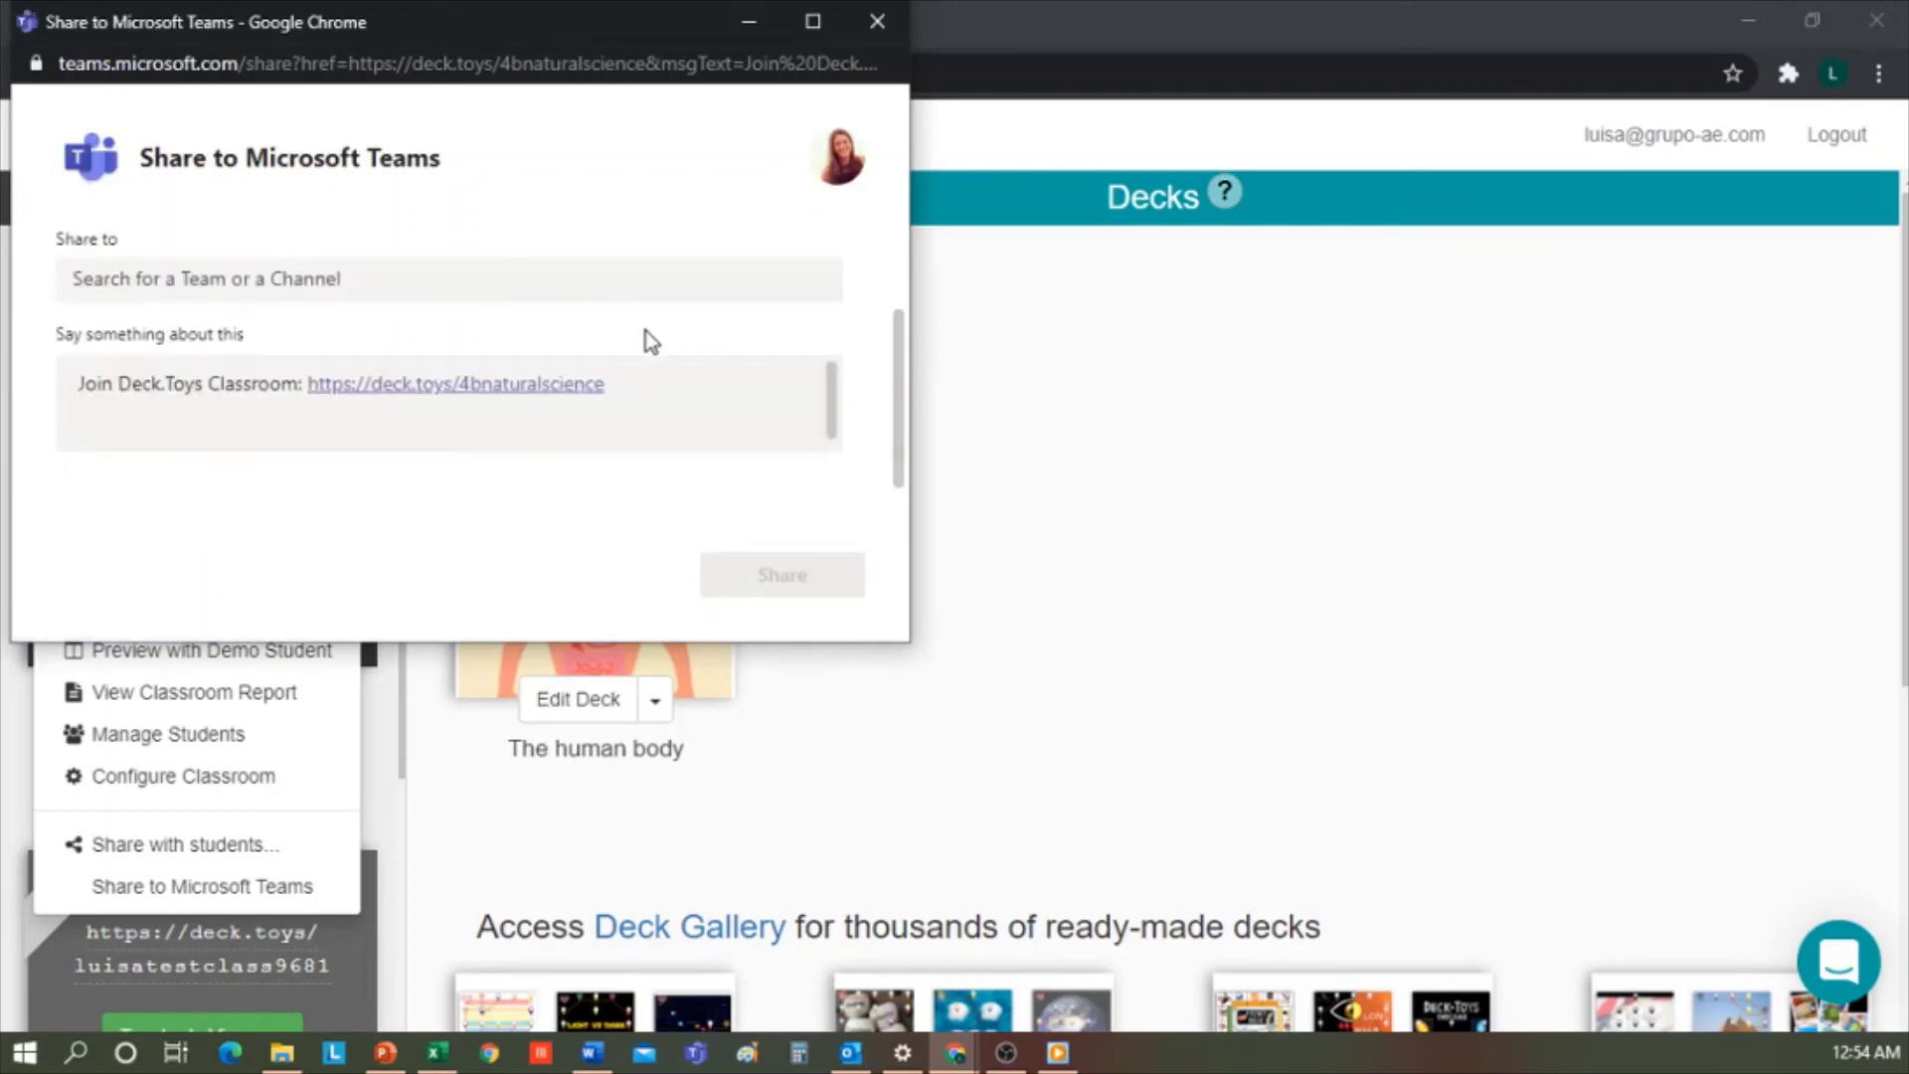
pyautogui.moveTo(892, 433); pyautogui.dragTo(890, 386)
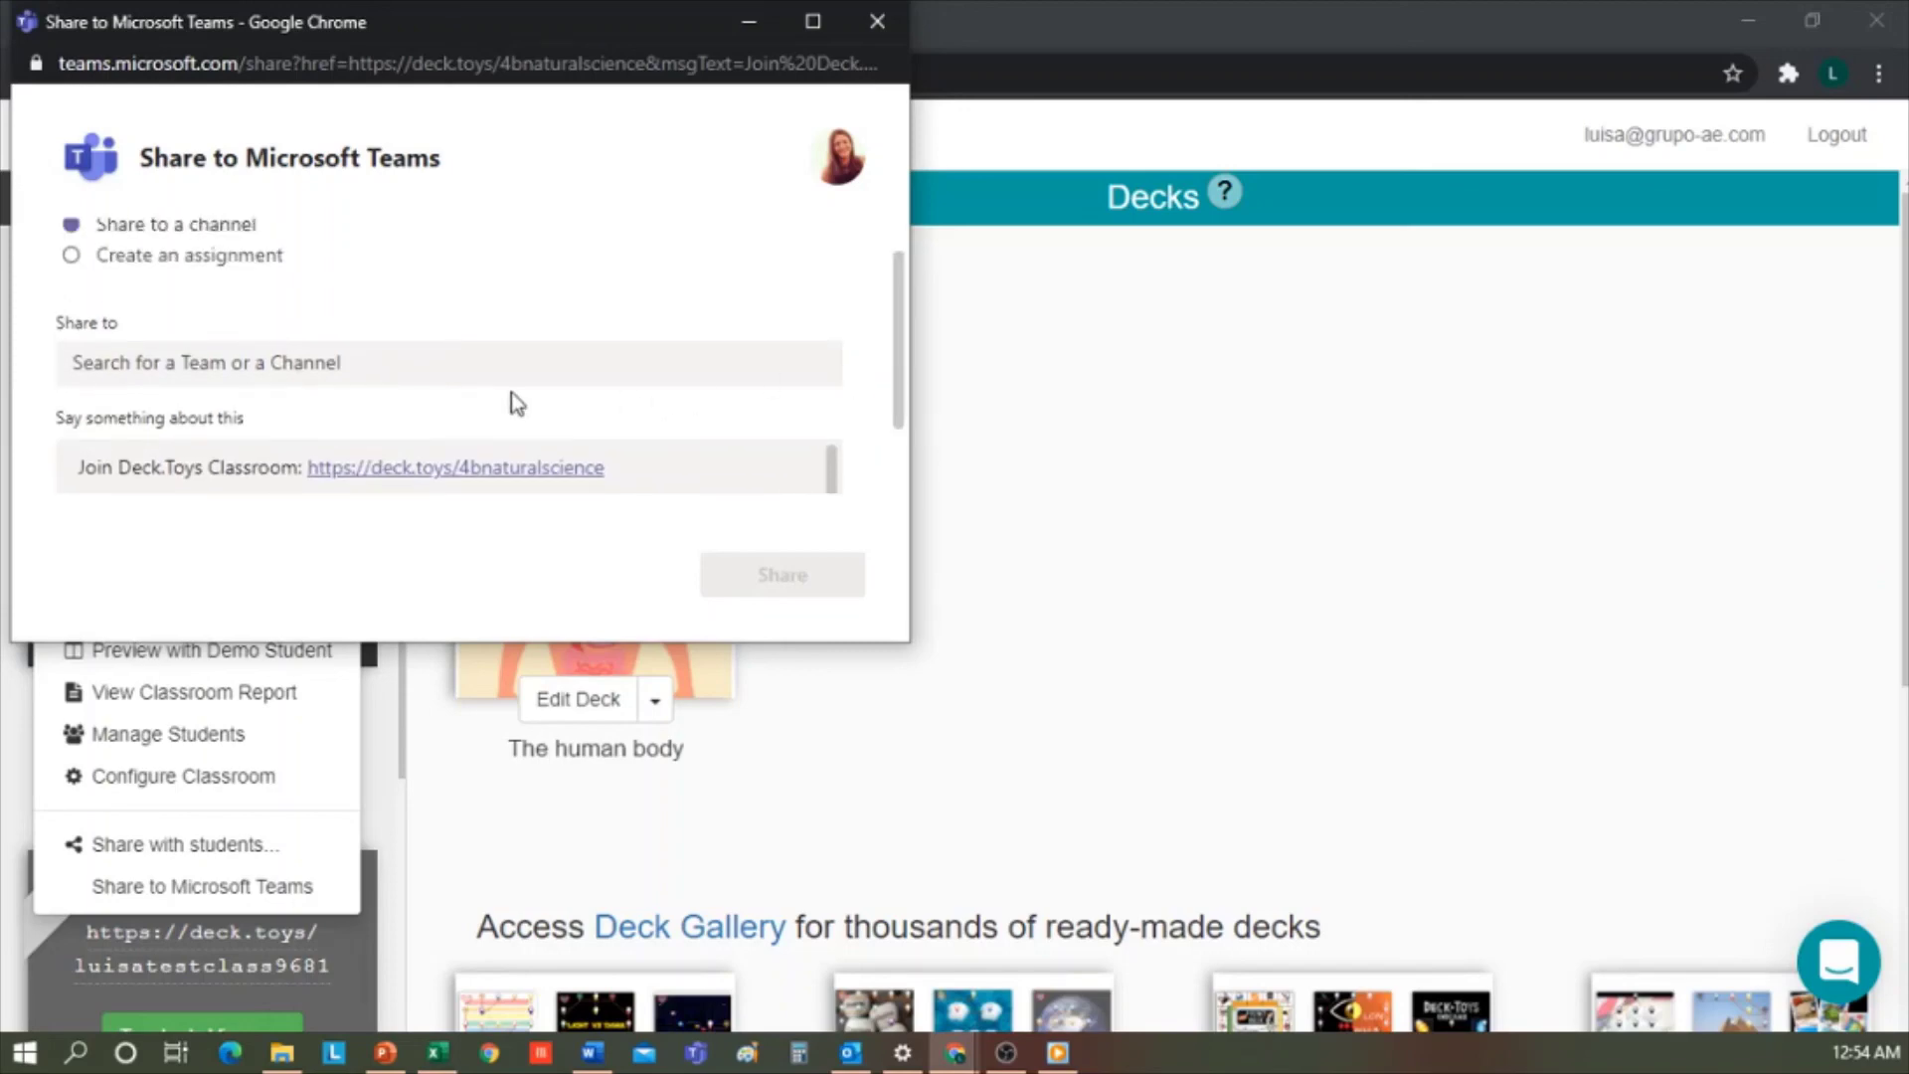
pyautogui.scroll(-1, 410, 362)
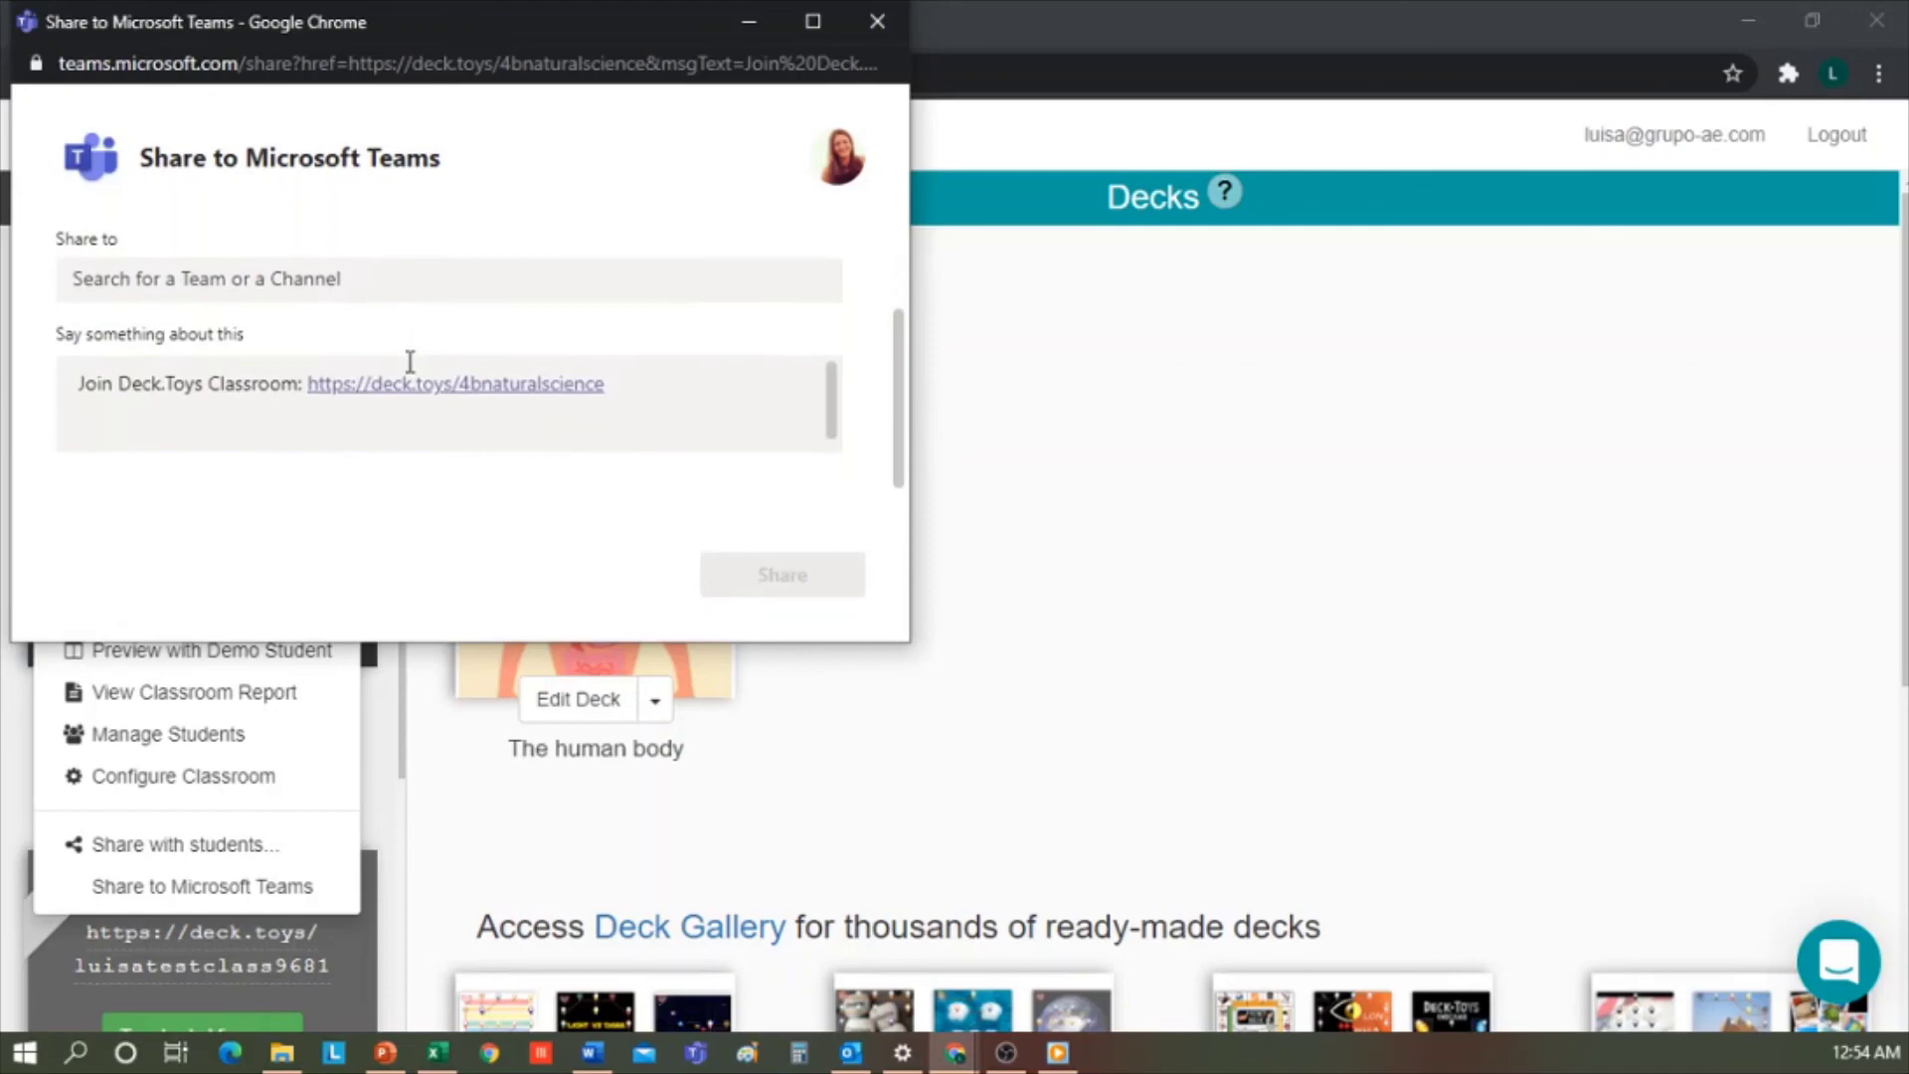
pyautogui.click(76, 401)
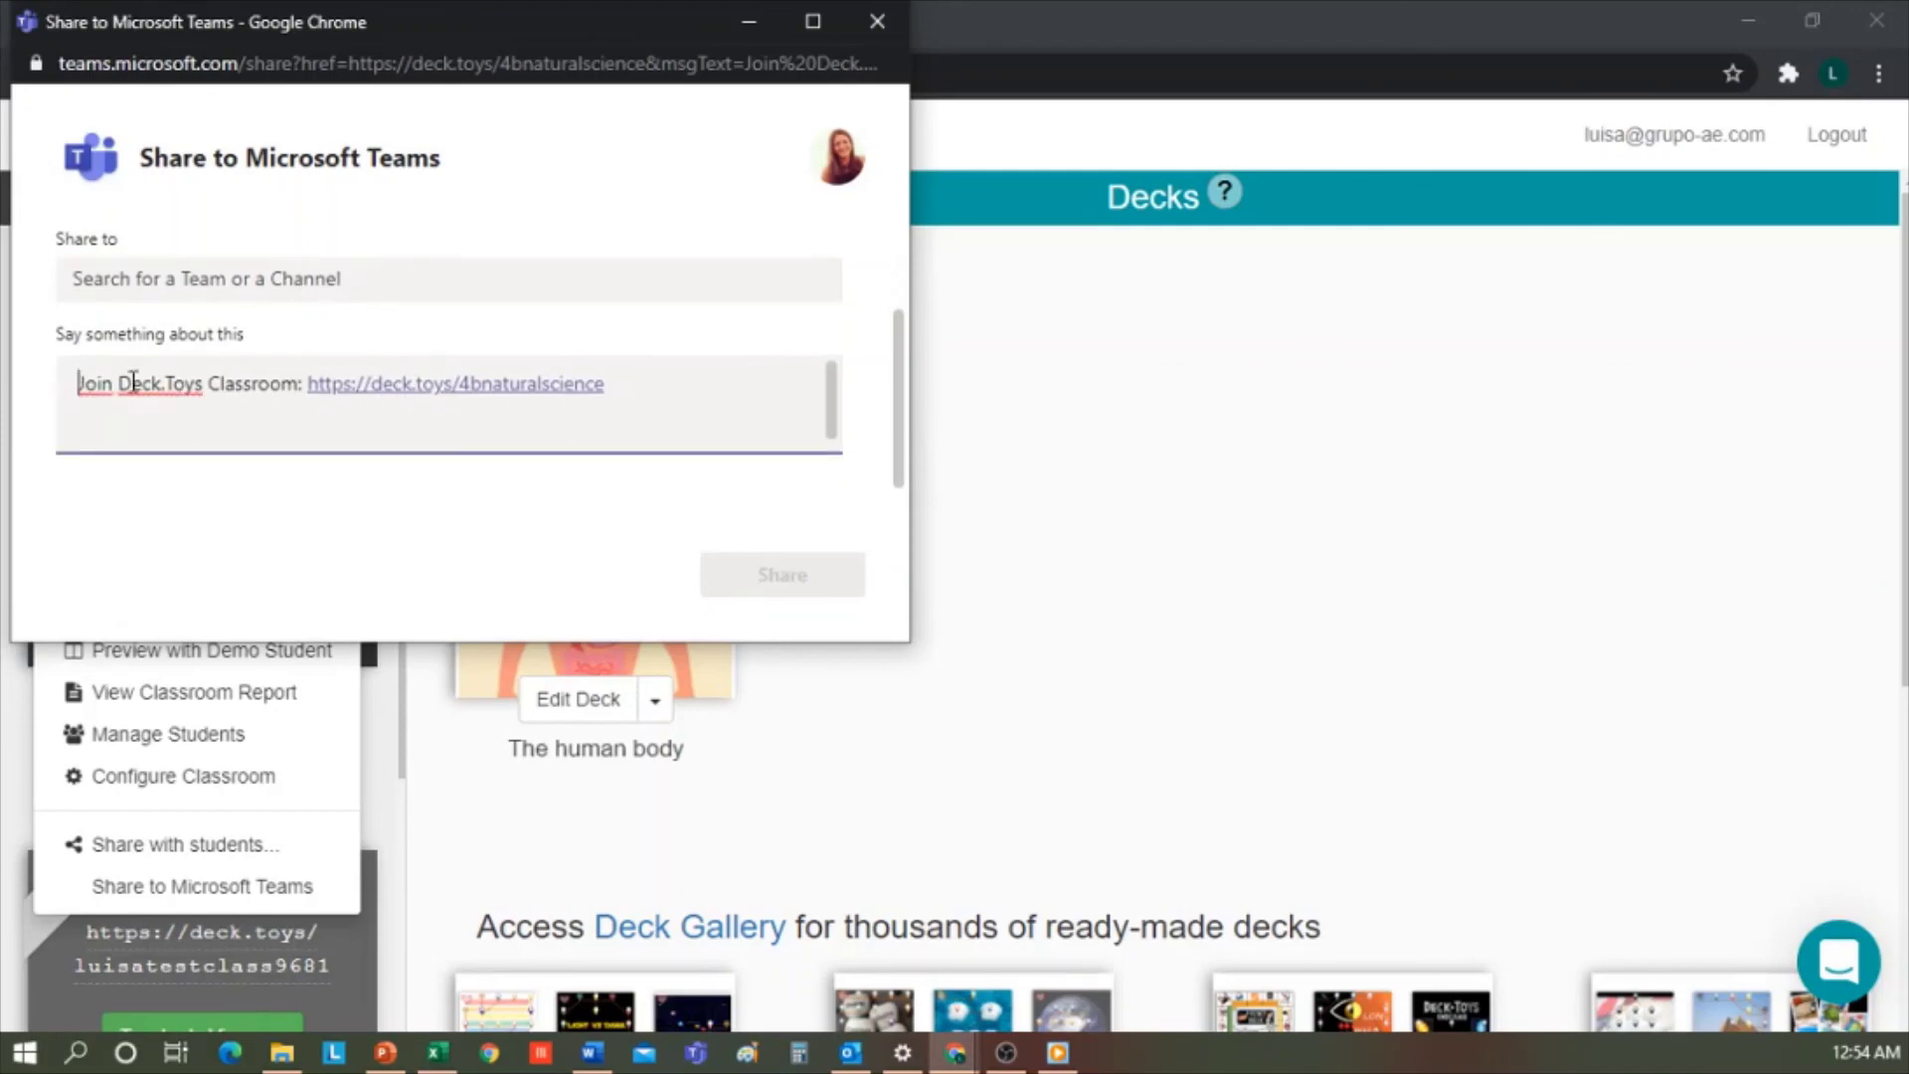
pyautogui.scroll(2, 149, 371)
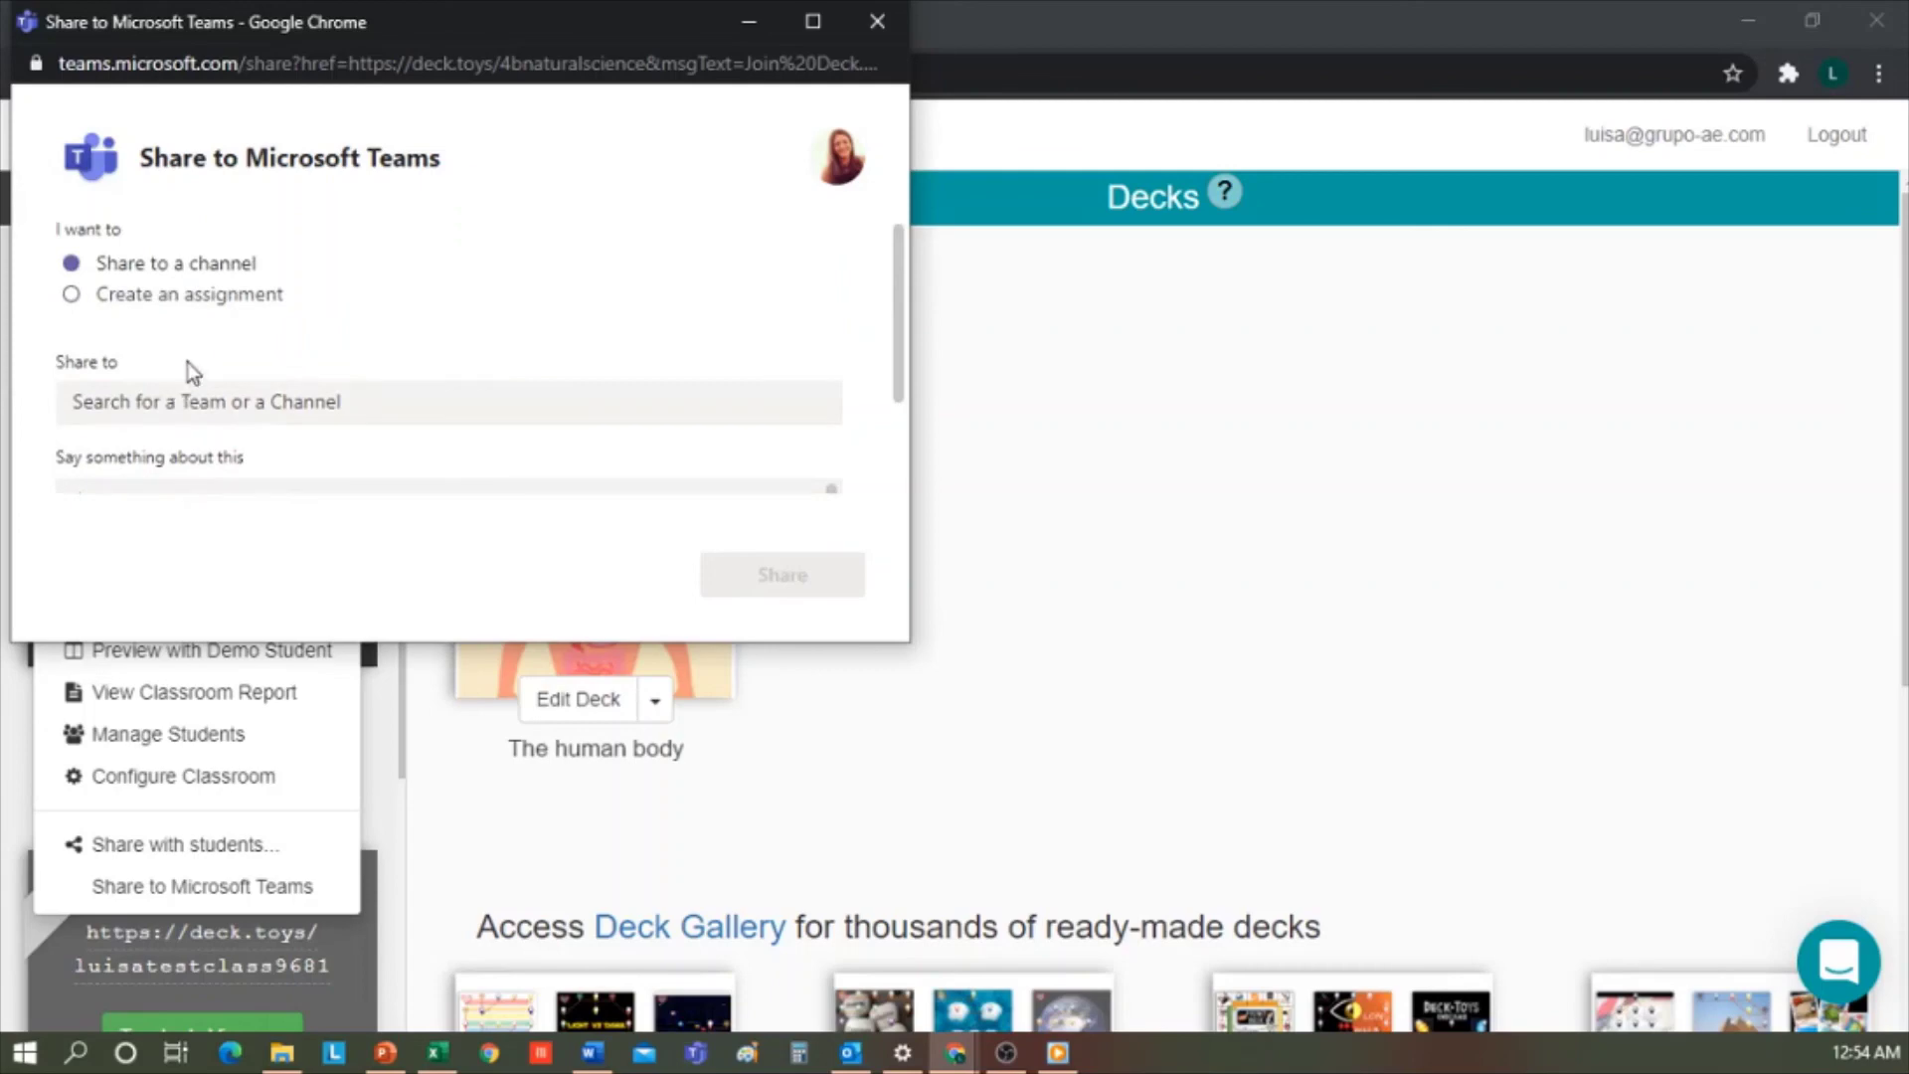
pyautogui.scroll(-2, 192, 370)
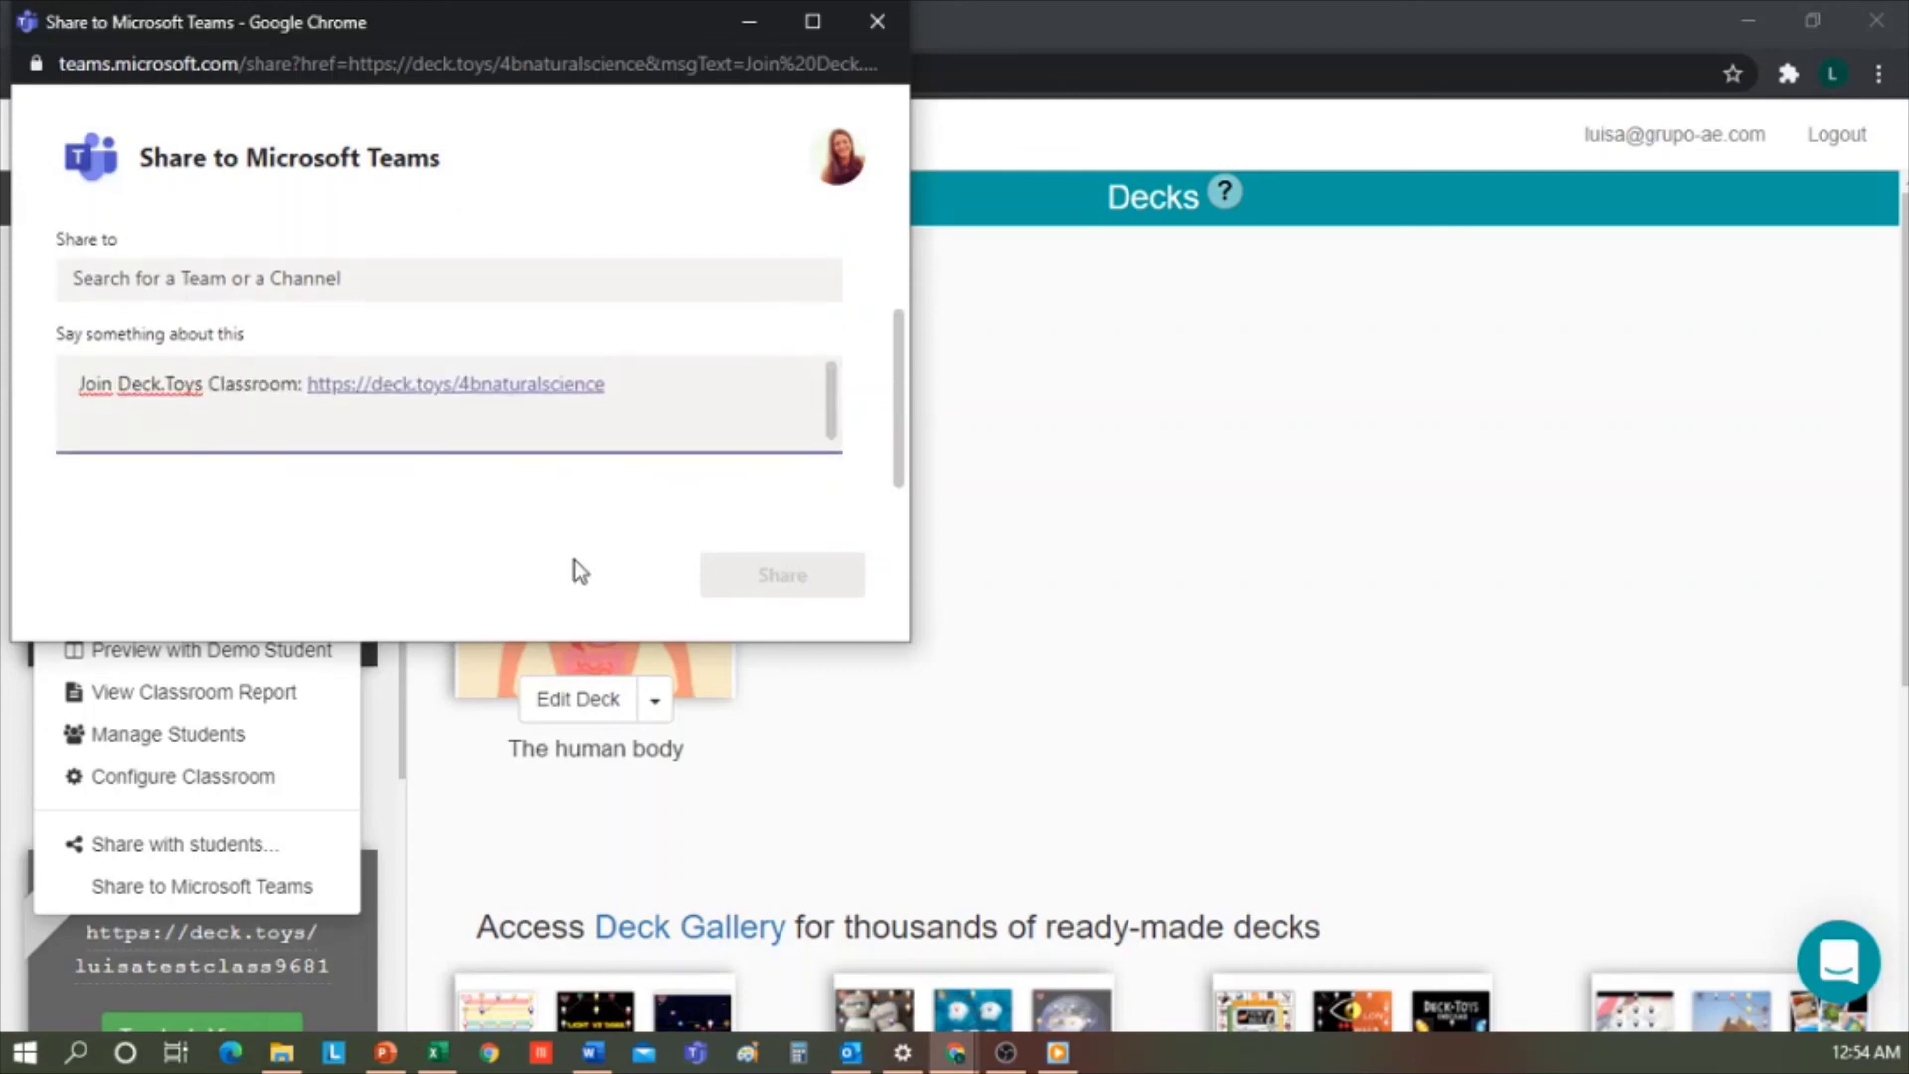
pyautogui.click(1021, 494)
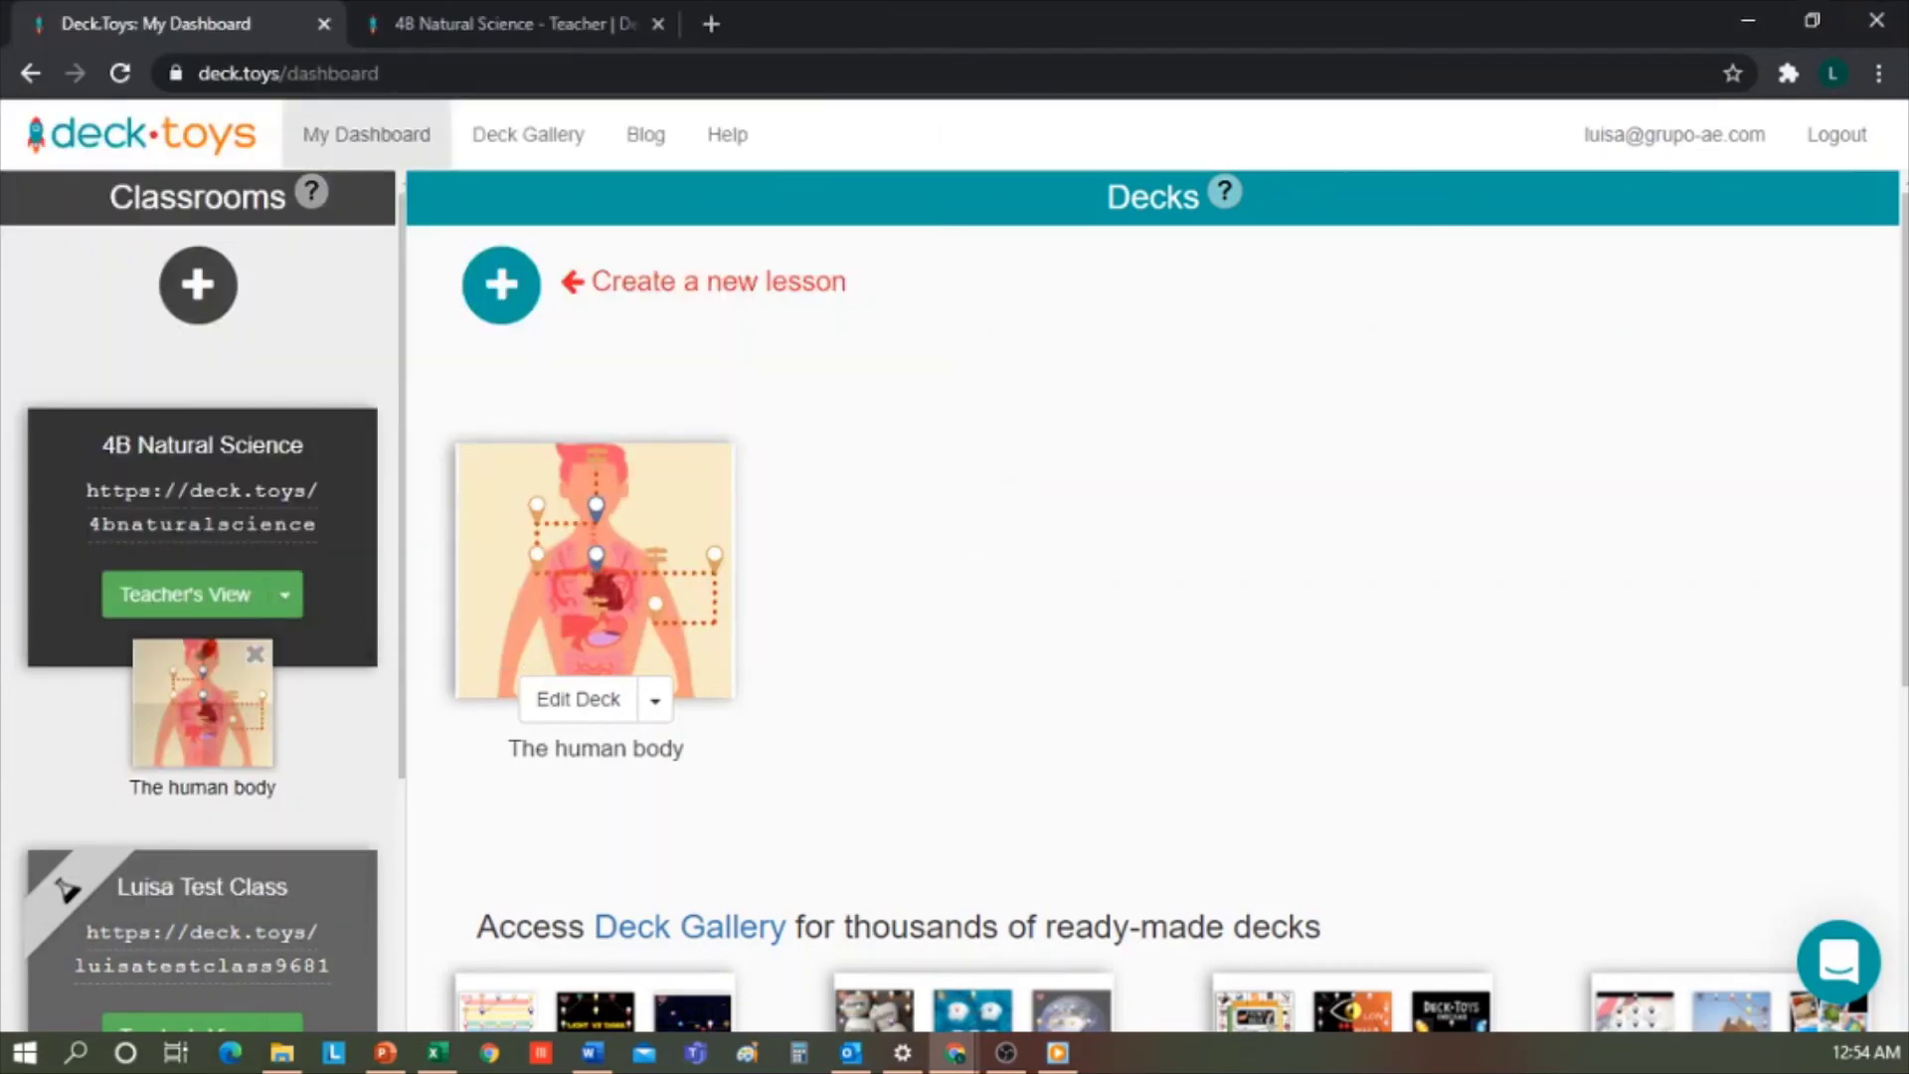